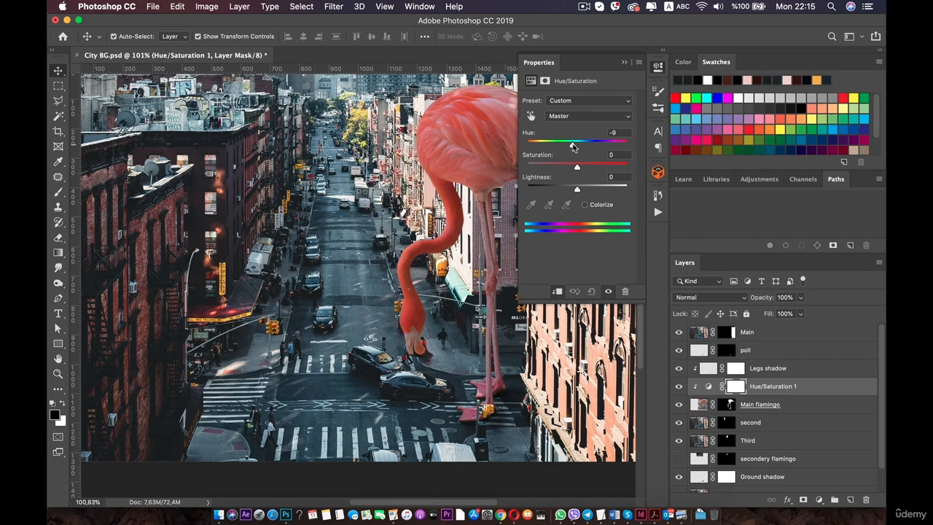
# Set the Hue/Saturation hue to -9 and close the Properties panel.
pyautogui.moveTo(574, 147); pyautogui.dragTo(575, 147)
pyautogui.click(662, 67)
# Add a Levels adjustment layer on the Main flamingo layer and move it above Hue/Saturation 1.
pyautogui.click(751, 403)
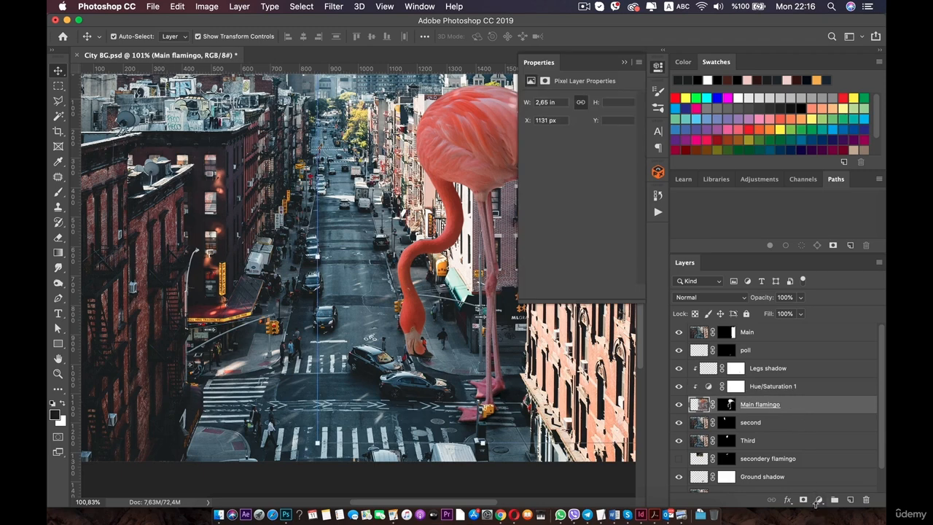
pyautogui.click(818, 499)
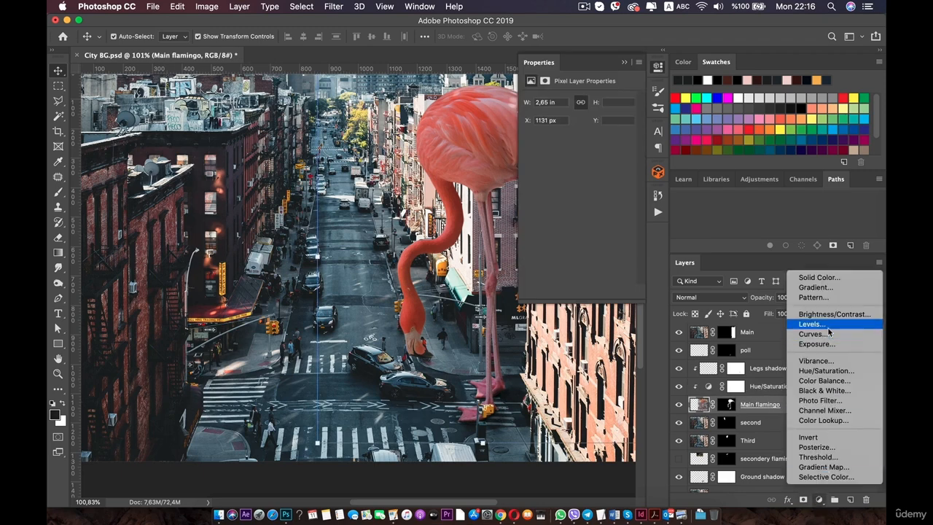
pyautogui.click(826, 324)
pyautogui.moveTo(734, 403); pyautogui.dragTo(745, 377)
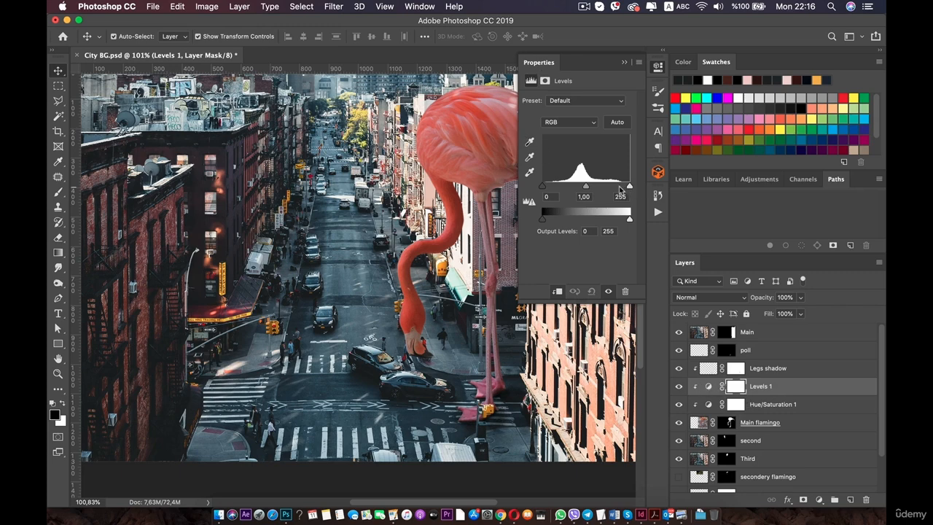
# Set the Levels input black point to 14, midtones to 0.88 and output white to 194.
pyautogui.moveTo(630, 189)
pyautogui.mouseDown()
pyautogui.moveTo(614, 189)
pyautogui.moveTo(645, 191)
pyautogui.mouseUp()
pyautogui.moveTo(586, 186); pyautogui.dragTo(547, 189)
pyautogui.moveTo(627, 220); pyautogui.dragTo(615, 222)
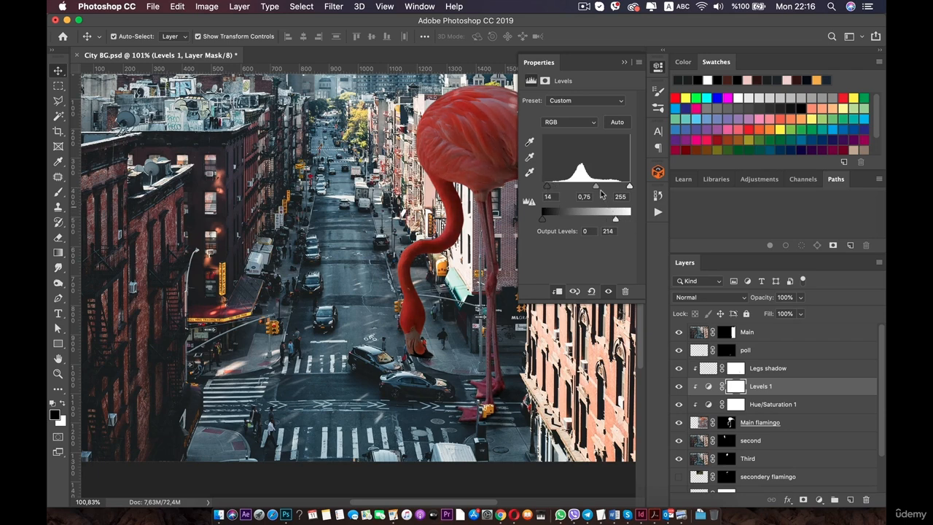
pyautogui.moveTo(597, 188); pyautogui.dragTo(592, 190)
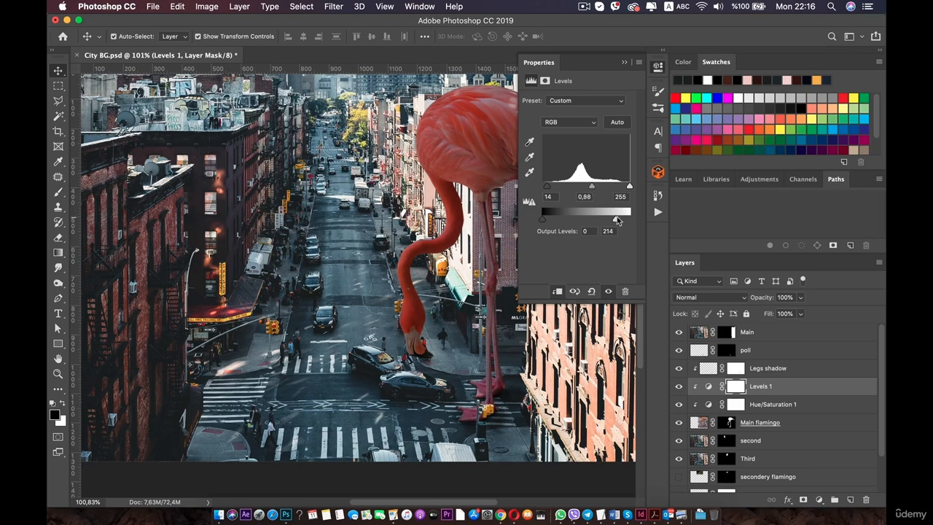
pyautogui.moveTo(618, 221); pyautogui.dragTo(610, 222)
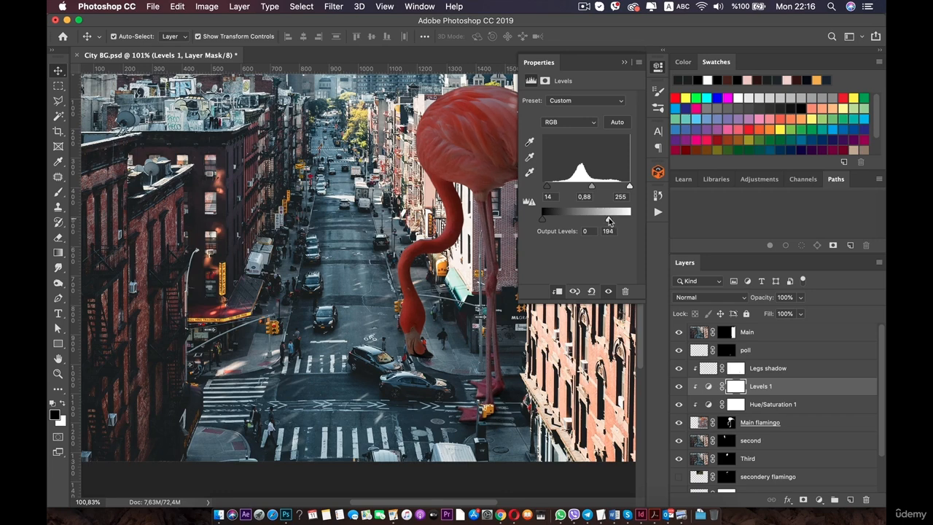
pyautogui.click(658, 67)
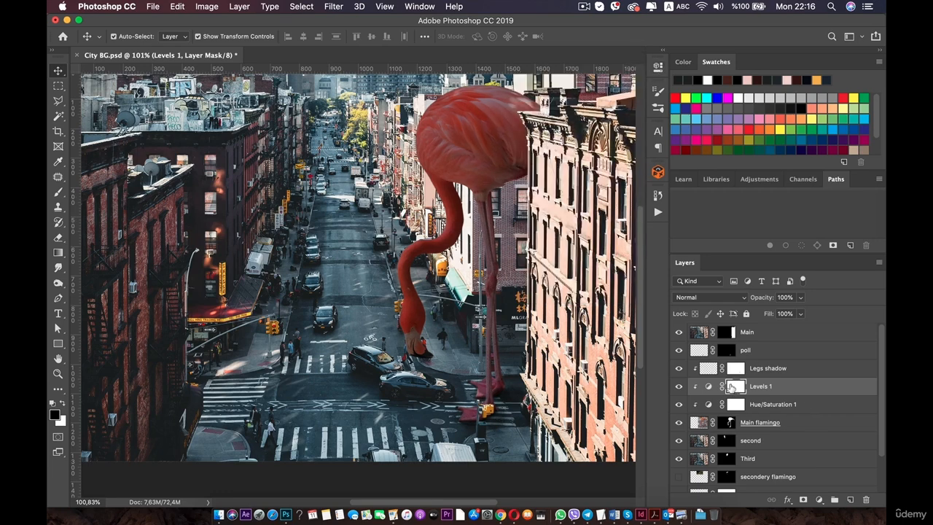
# Select the Brush tool with a soft round tip of 62 px.
pyautogui.click(59, 194)
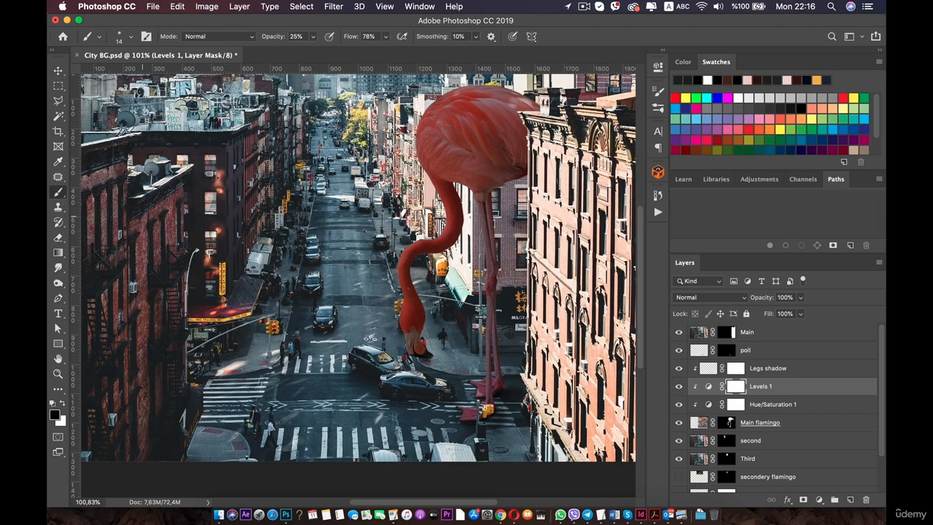
pyautogui.rightClick(461, 128)
pyautogui.moveTo(500, 144); pyautogui.dragTo(509, 147)
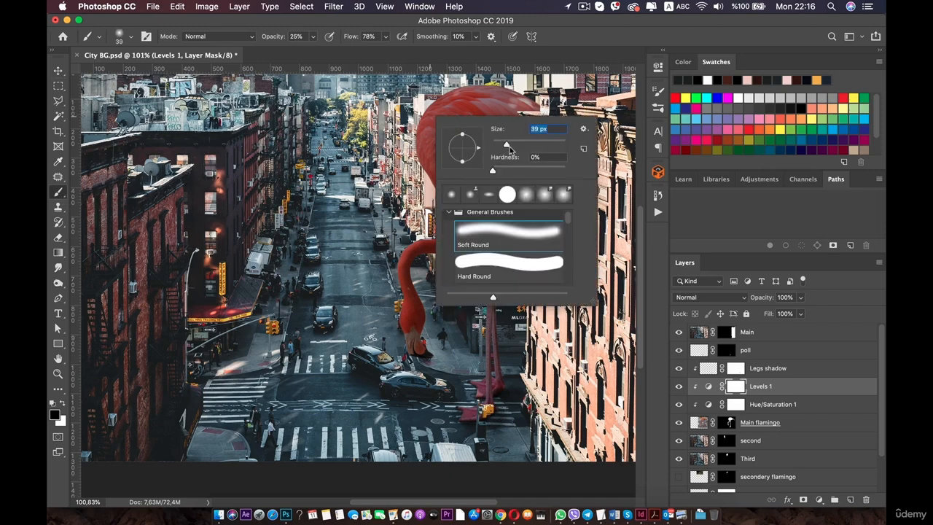
pyautogui.press('Return')
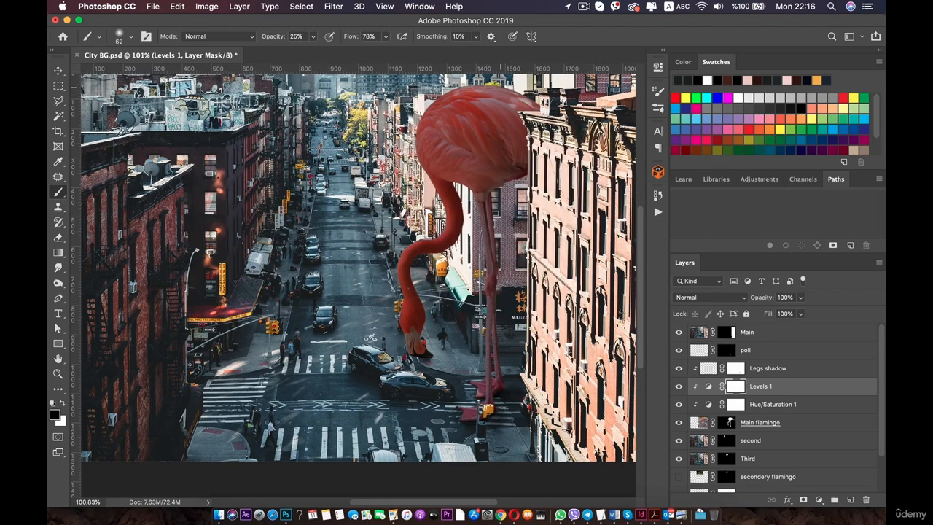
# Paint on the Levels 1 layer mask over the flamingo's back and upper body.
pyautogui.scroll(5, 500, 87)
pyautogui.moveTo(505, 94); pyautogui.dragTo(339, 294)
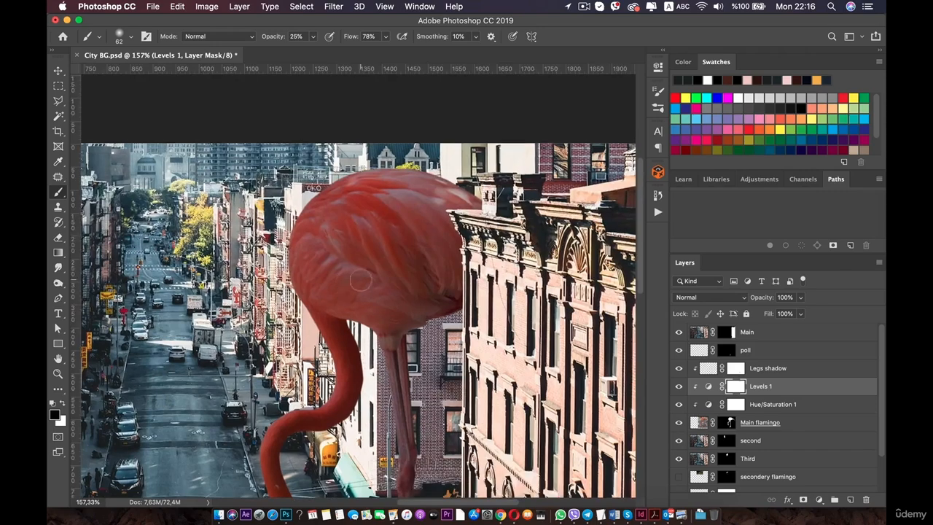
pyautogui.scroll(1, 400, 241)
pyautogui.moveTo(365, 264); pyautogui.dragTo(382, 340)
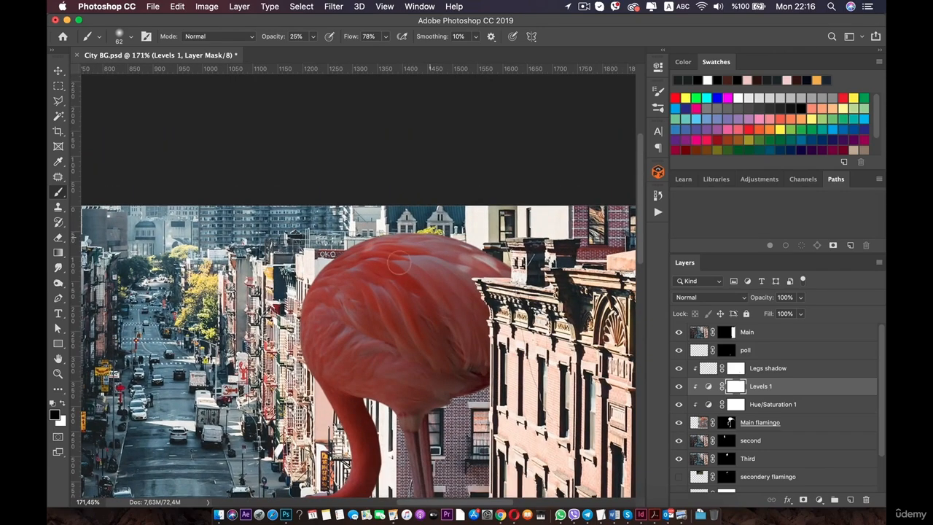
pyautogui.scroll(-3, 398, 264)
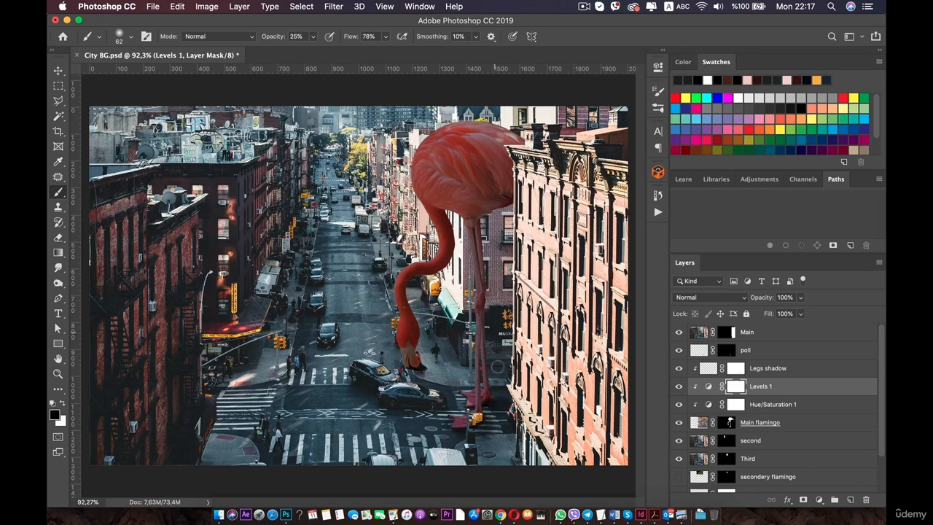
pyautogui.scroll(2, 503, 173)
pyautogui.moveTo(485, 156); pyautogui.dragTo(400, 317)
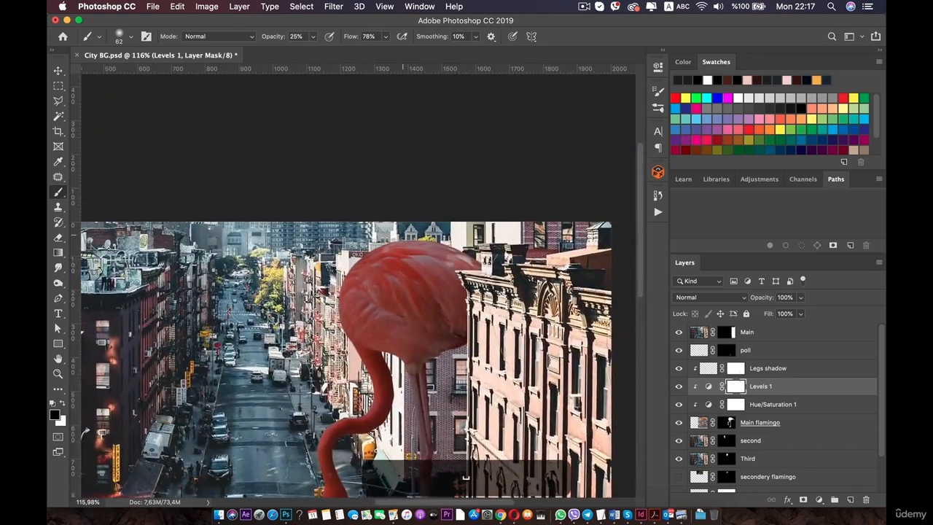
pyautogui.scroll(1, 402, 234)
pyautogui.moveTo(477, 223); pyautogui.dragTo(441, 247)
pyautogui.scroll(3, 392, 205)
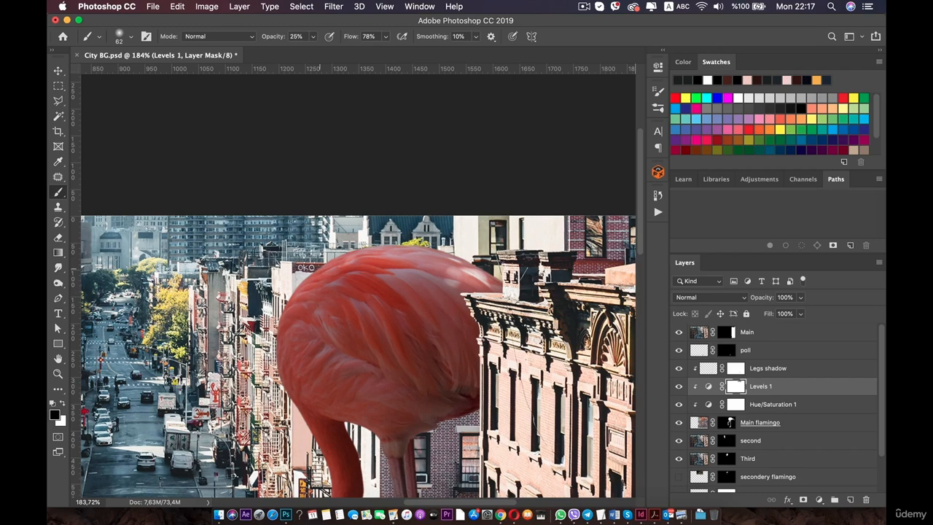
pyautogui.scroll(-5, 384, 292)
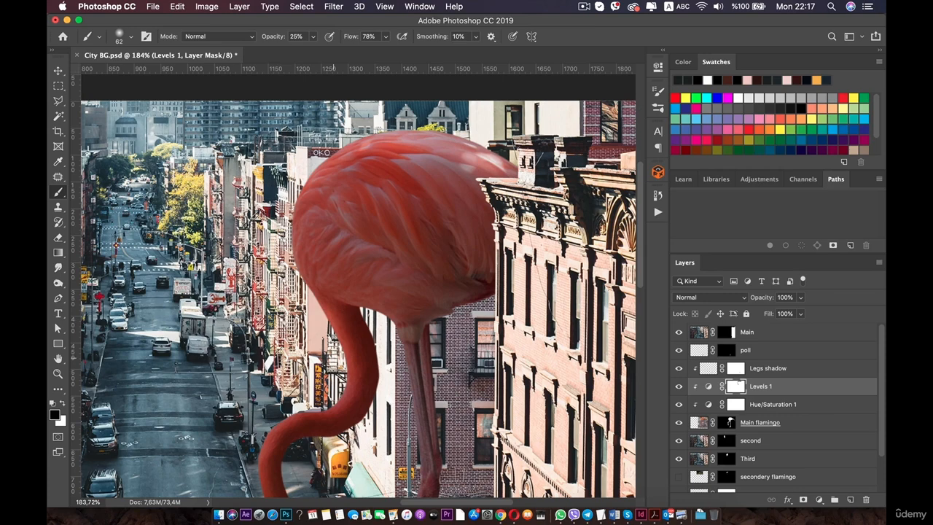
# Paint on the Levels 1 mask along the flamingo's neck and legs.
pyautogui.moveTo(342, 386); pyautogui.dragTo(375, 319)
pyautogui.scroll(3, 359, 332)
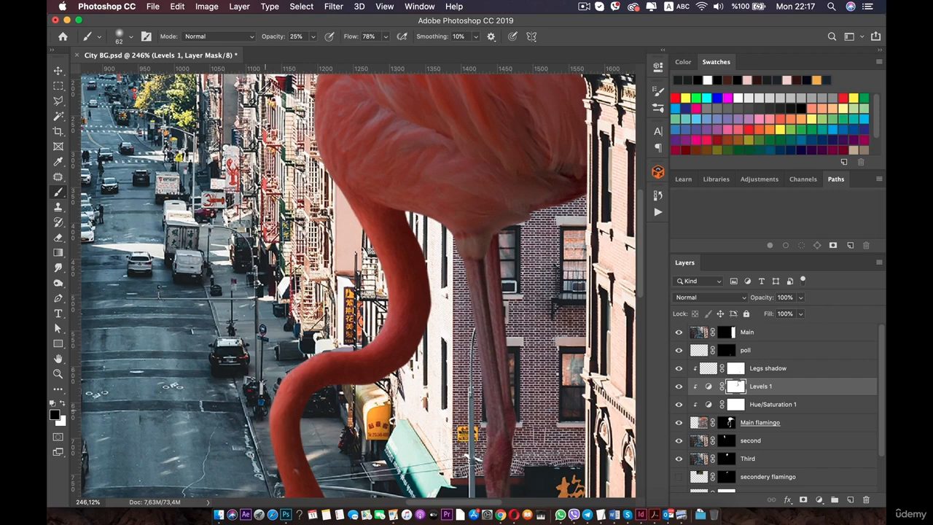
pyautogui.moveTo(281, 444); pyautogui.dragTo(313, 295)
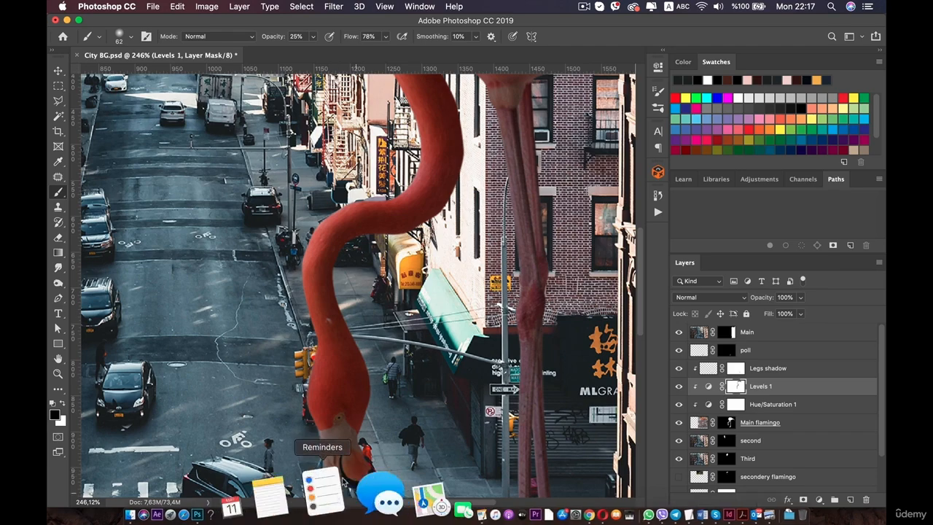
pyautogui.moveTo(529, 203); pyautogui.dragTo(478, 452)
pyautogui.moveTo(360, 143); pyautogui.dragTo(350, 205)
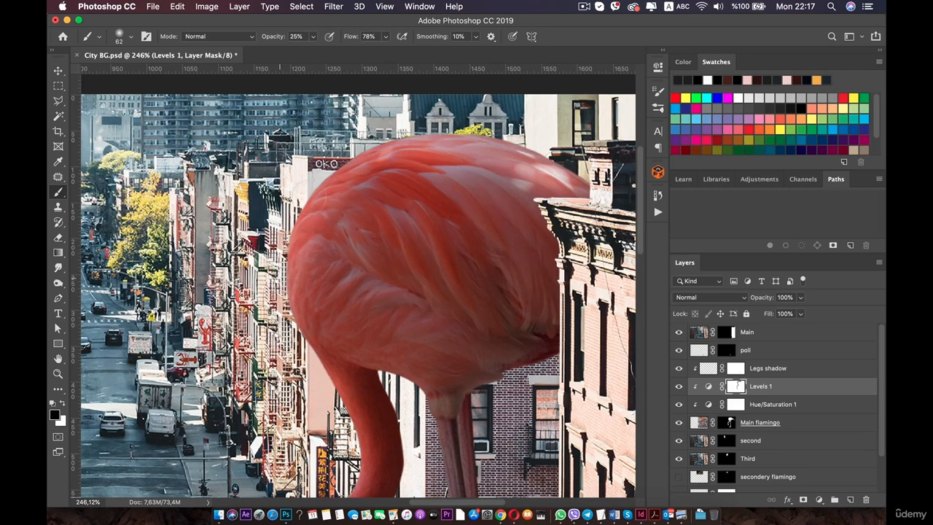
# Increase the brush size to 121 px.
pyautogui.rightClick(454, 204)
pyautogui.moveTo(537, 230); pyautogui.dragTo(553, 230)
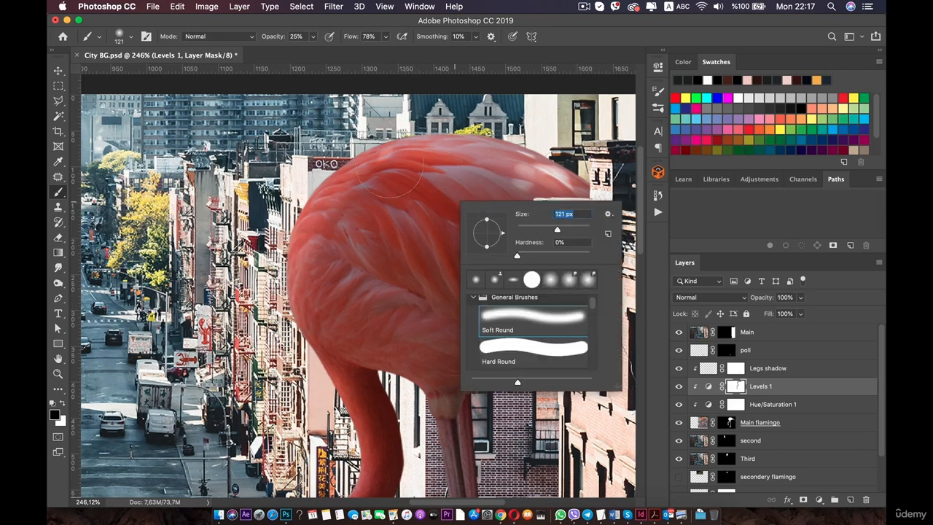
pyautogui.press('Return')
# Undo the last brush stroke on the mask.
pyautogui.press('super+0')
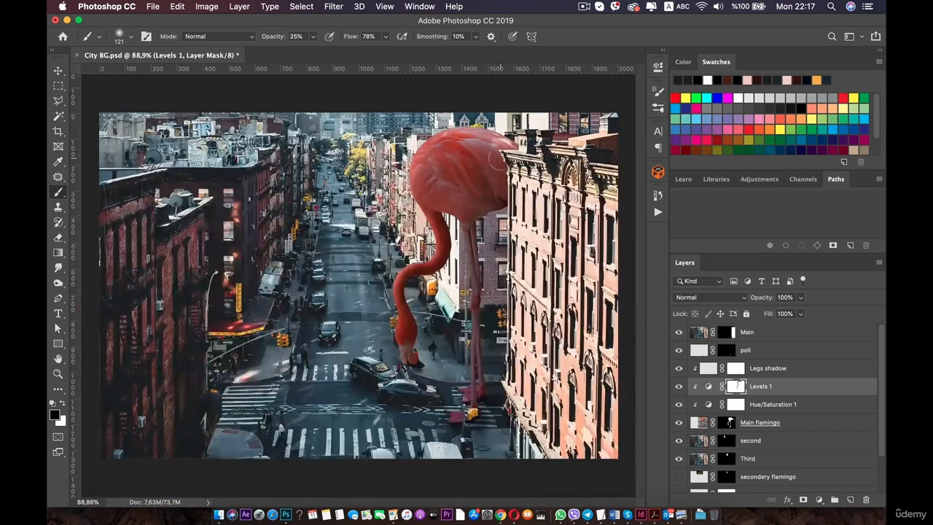
pyautogui.press('space')
pyautogui.press('super+r')
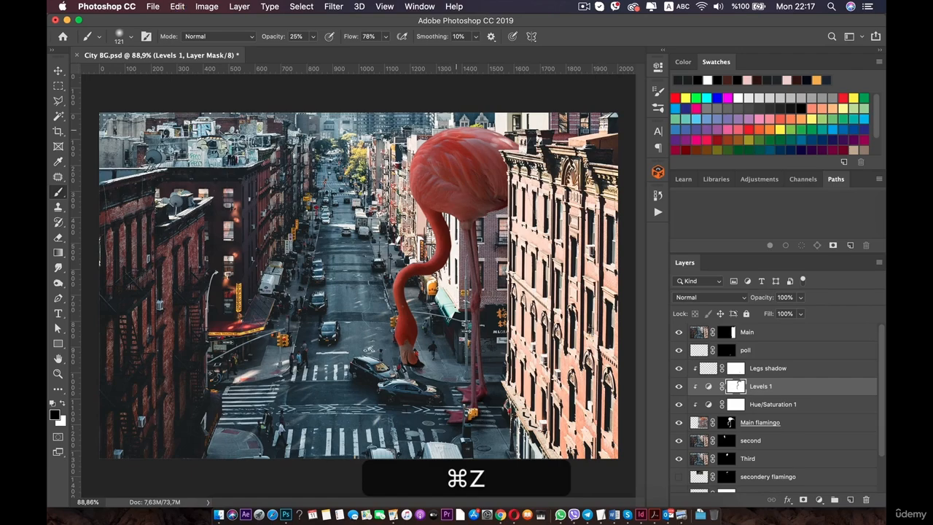
# Reduce the brush size to 28 px for the flamingo's legs.
pyautogui.press('super+space')
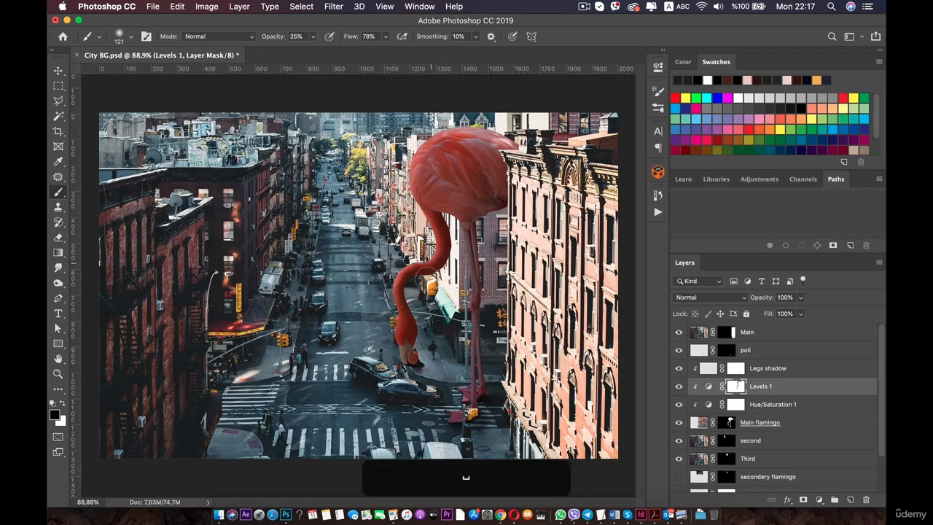
pyautogui.moveTo(425, 278); pyautogui.dragTo(306, 265)
pyautogui.press('space')
pyautogui.press('super+space')
pyautogui.moveTo(499, 213); pyautogui.dragTo(532, 213)
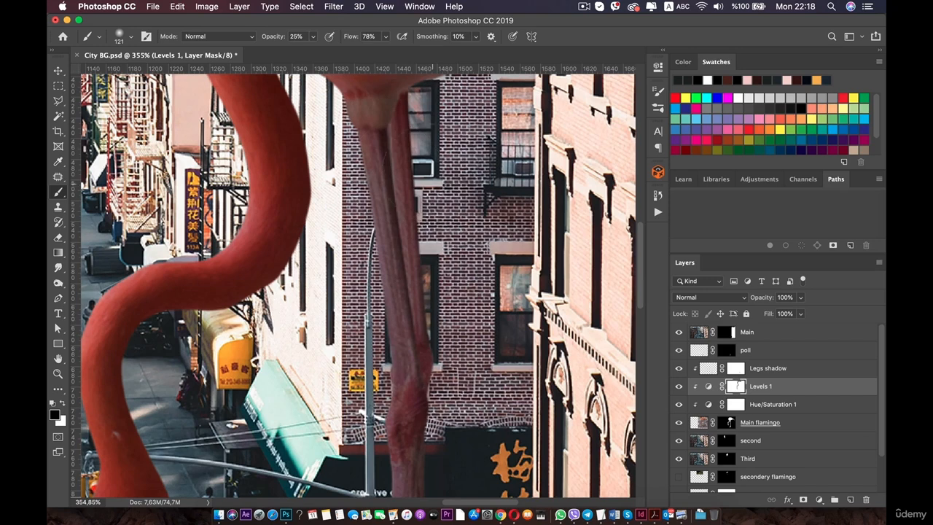
pyautogui.rightClick(433, 175)
pyautogui.moveTo(479, 200); pyautogui.dragTo(501, 201)
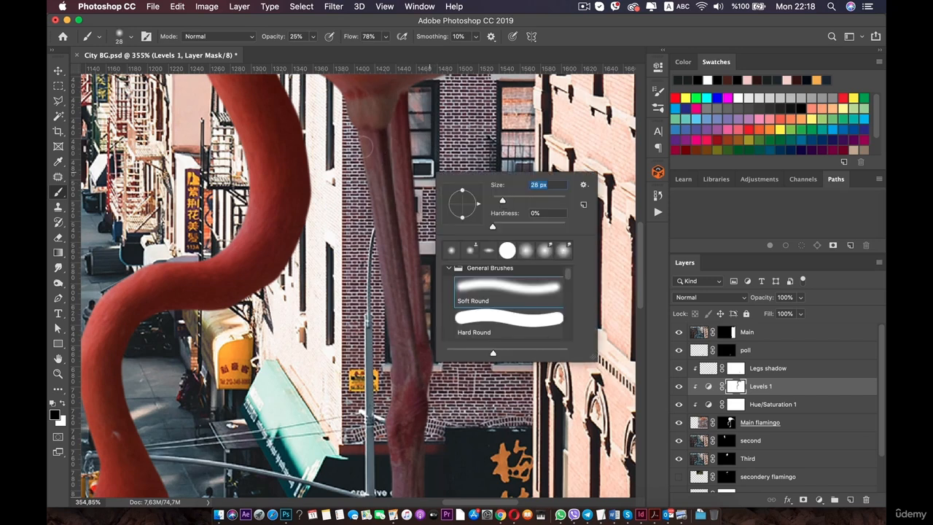
pyautogui.click(366, 145)
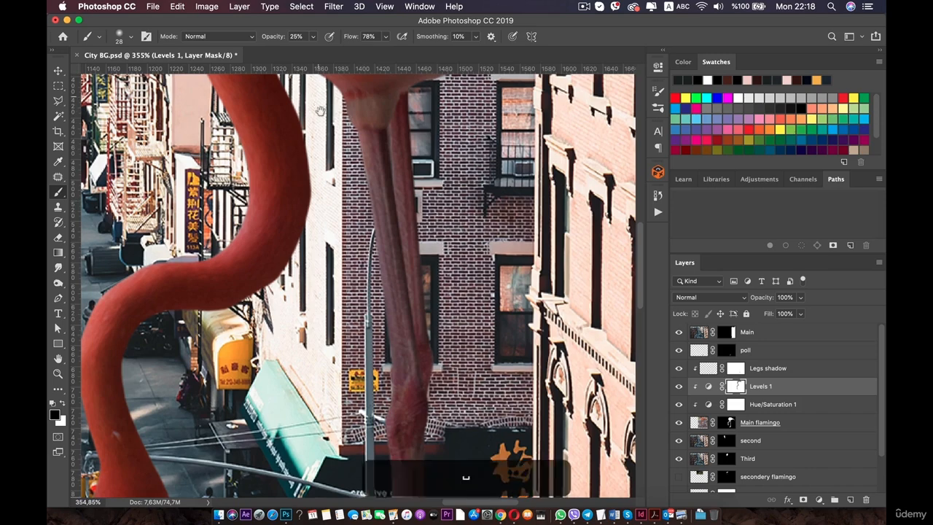
# Paint on the mask down the flamingo's legs, undoing the final stroke.
pyautogui.moveTo(318, 108); pyautogui.dragTo(313, 131)
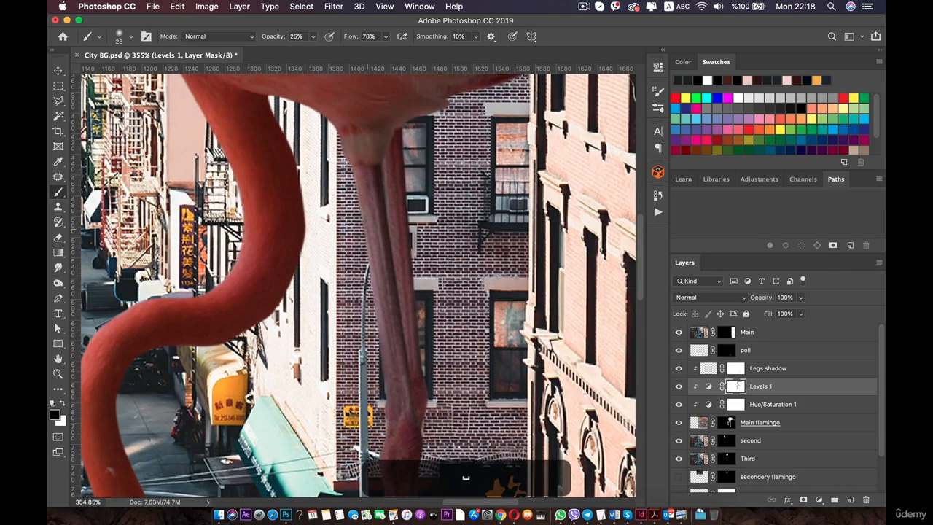
pyautogui.moveTo(370, 328); pyautogui.dragTo(362, 155)
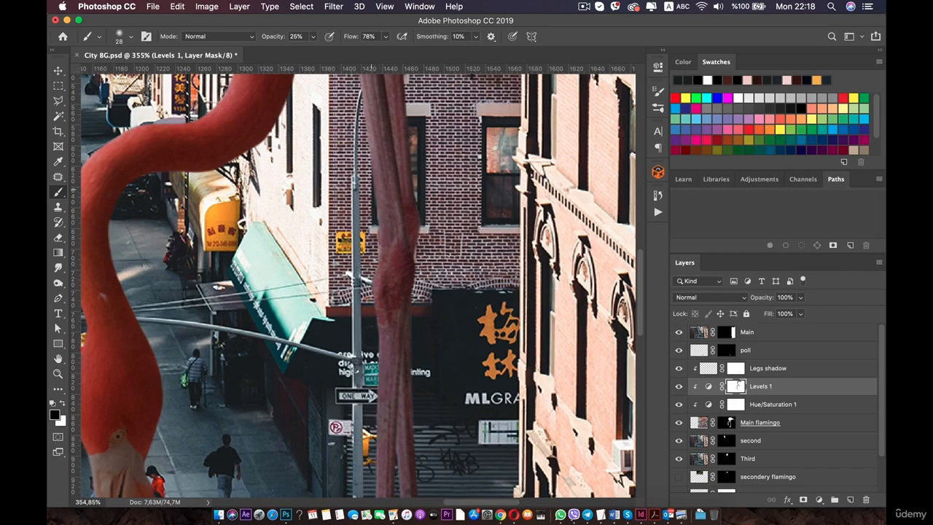
pyautogui.moveTo(361, 347); pyautogui.dragTo(372, 173)
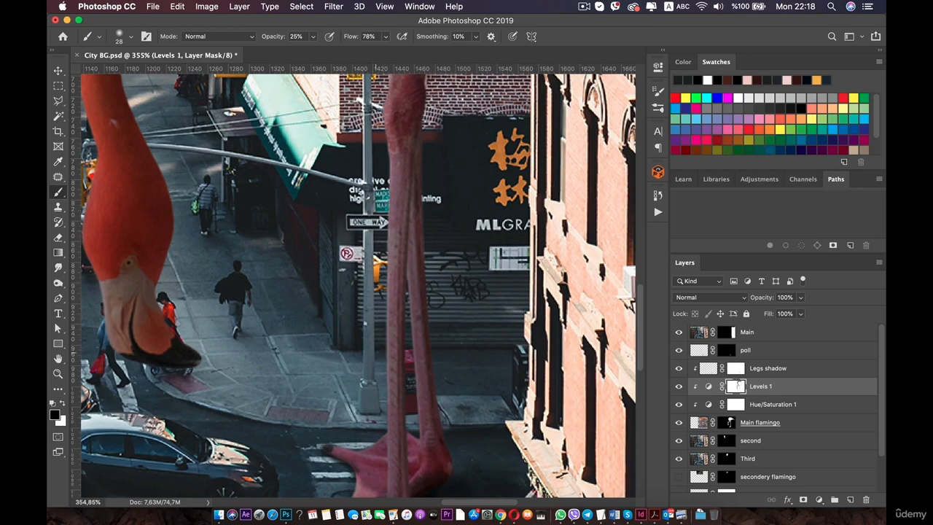
pyautogui.moveTo(379, 439); pyautogui.dragTo(405, 306)
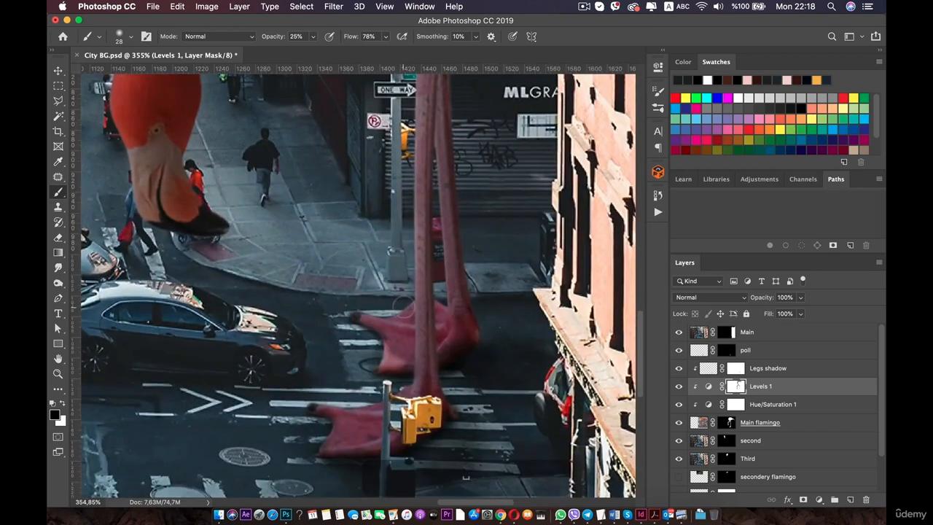
pyautogui.press('super+z')
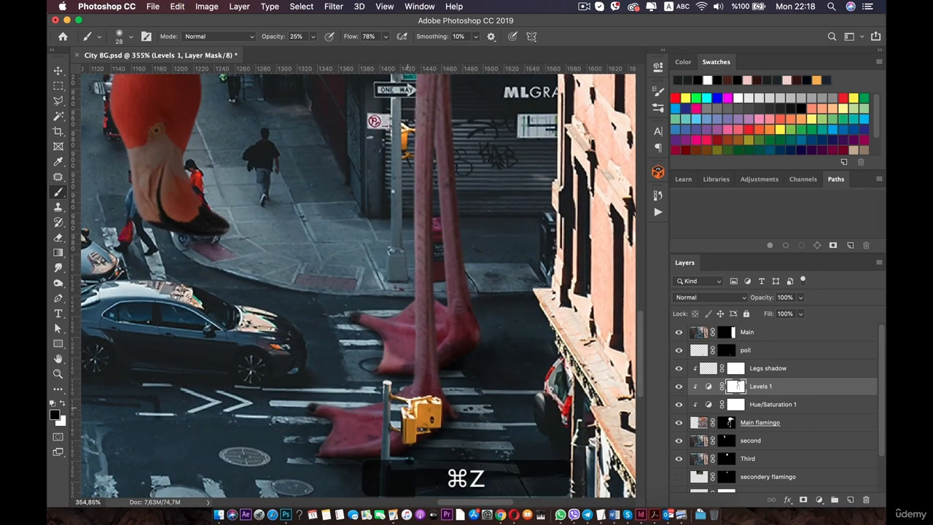
# Paint further mask strokes along the flamingo's lower legs and feet.
pyautogui.scroll(5, 436, 292)
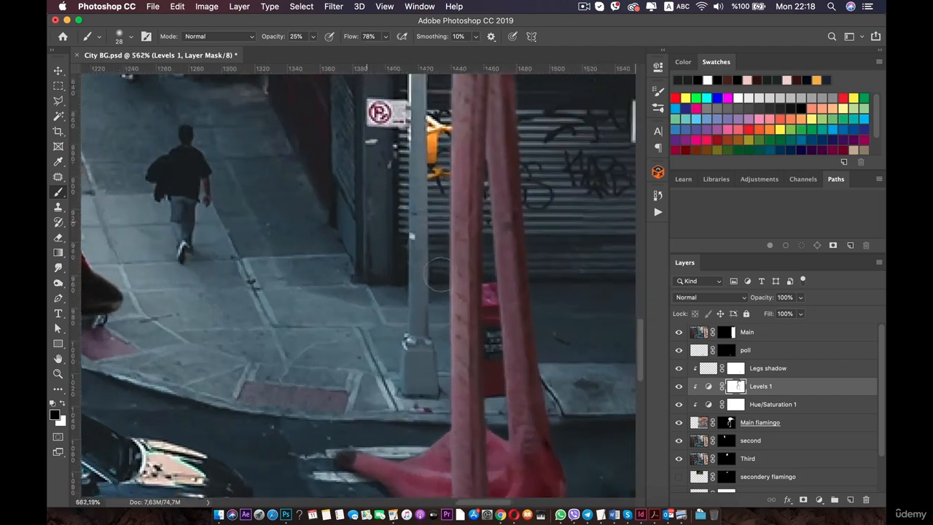
pyautogui.scroll(1, 439, 274)
pyautogui.moveTo(424, 270); pyautogui.dragTo(412, 473)
pyautogui.scroll(-7, 397, 221)
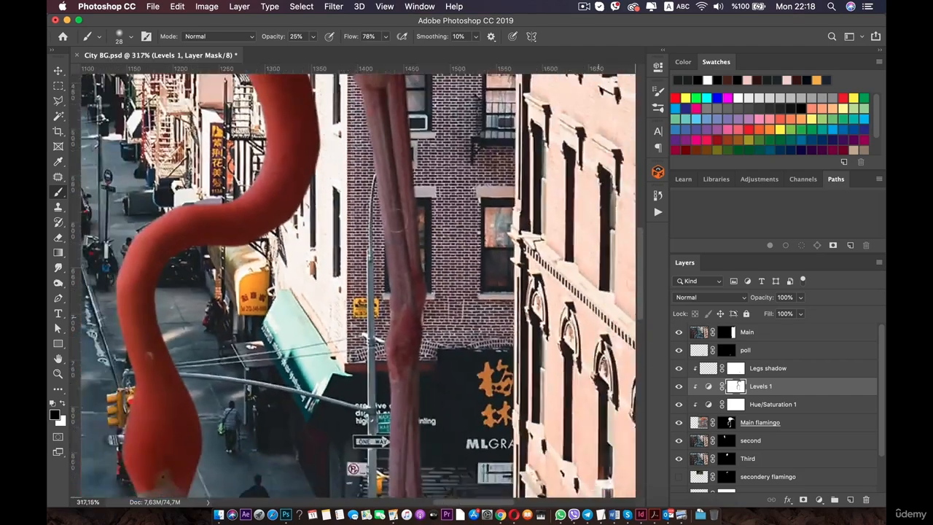
pyautogui.scroll(-2, 398, 221)
pyautogui.moveTo(394, 160); pyautogui.dragTo(355, 146)
pyautogui.moveTo(374, 350); pyautogui.dragTo(342, 117)
pyautogui.scroll(4, 322, 247)
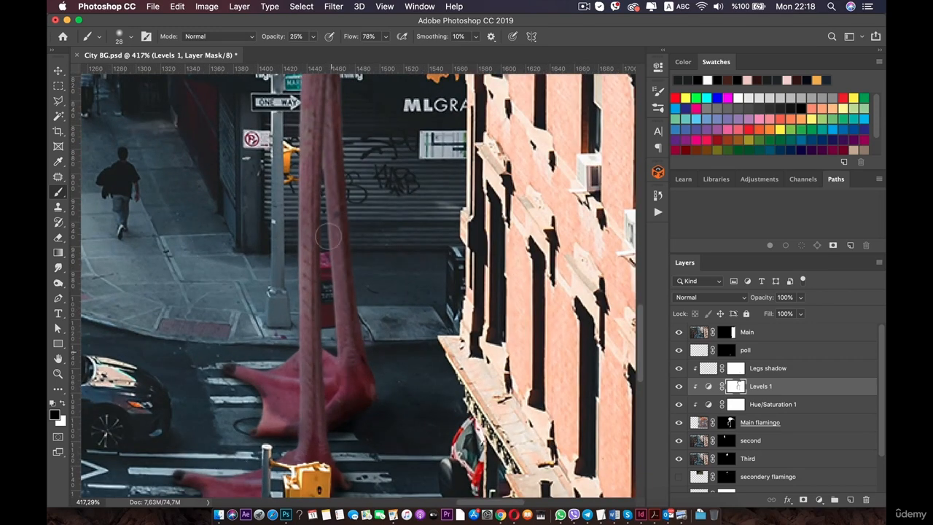
pyautogui.scroll(-6, 328, 236)
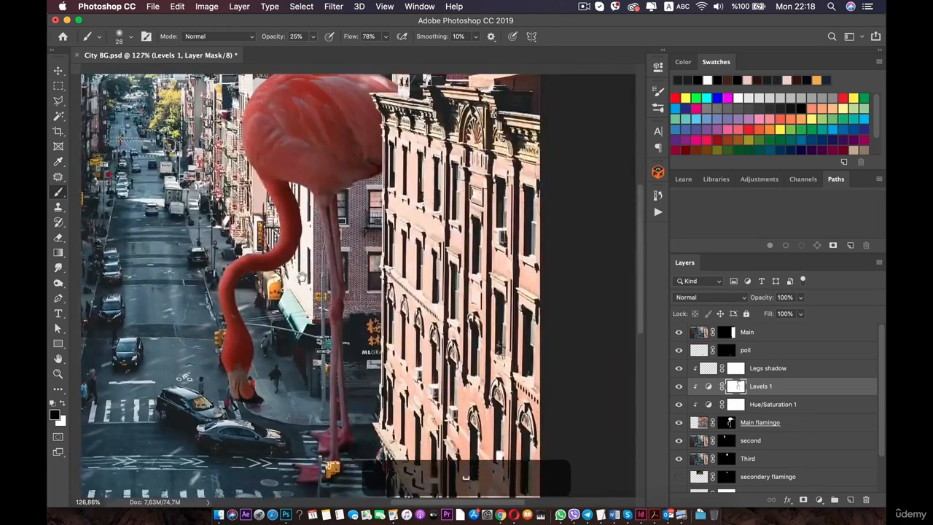
# Toggle the Levels 1 adjustment's visibility on and off to compare the flamingo with and without it.
pyautogui.click(679, 386)
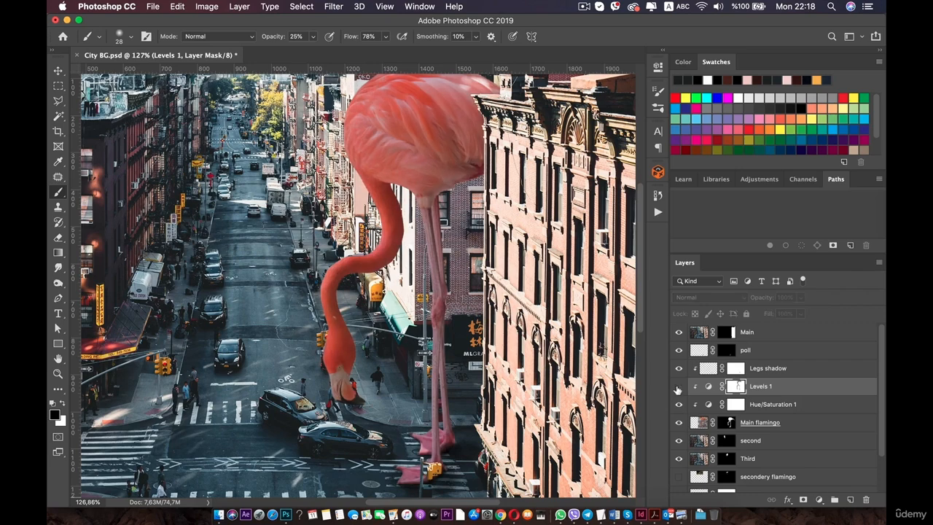
pyautogui.click(679, 386)
pyautogui.click(678, 386)
pyautogui.press('super+0')
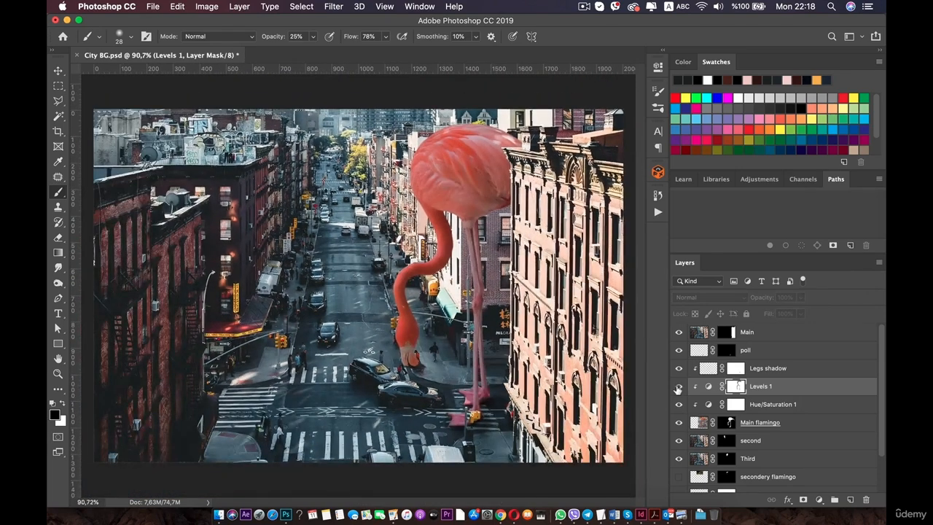
pyautogui.click(679, 387)
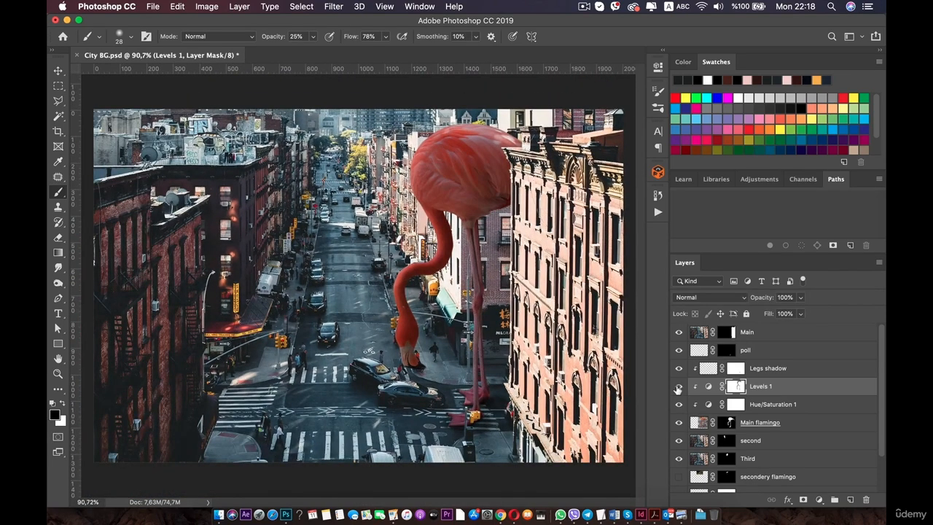
pyautogui.click(679, 386)
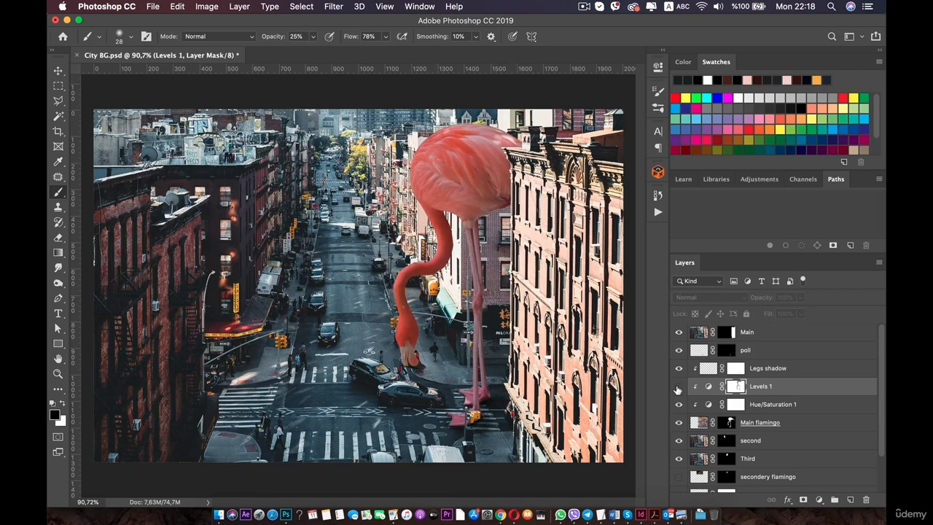
pyautogui.click(678, 386)
# Set the soft round brush to 121 px with 14% opacity for painting the Levels 1 mask.
pyautogui.moveTo(371, 290); pyautogui.dragTo(344, 325)
pyautogui.rightClick(293, 209)
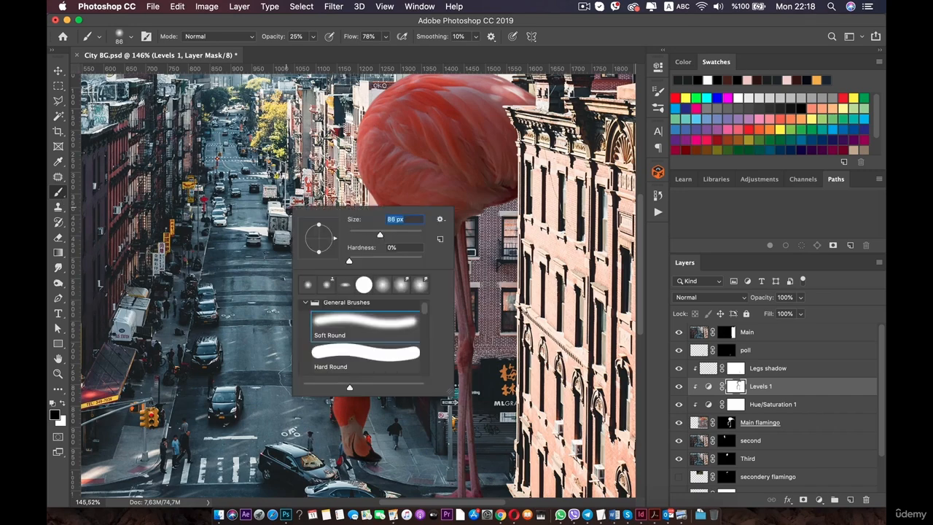
pyautogui.click(174, 251)
pyautogui.moveTo(397, 109); pyautogui.dragTo(351, 172)
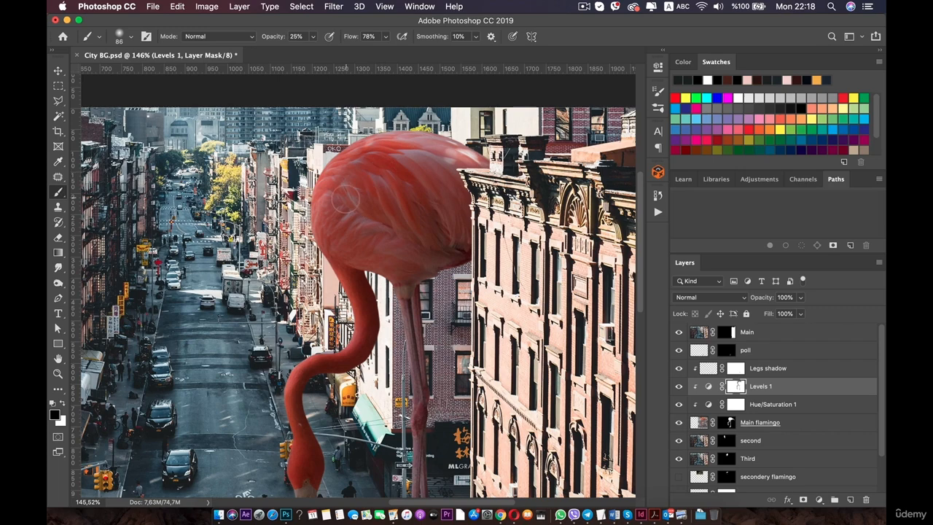
pyautogui.press('x')
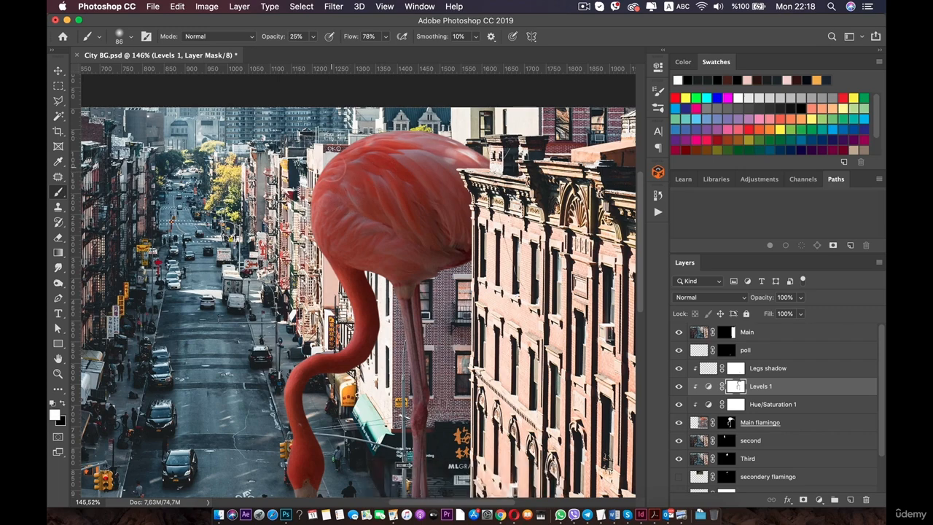
pyautogui.moveTo(376, 161); pyautogui.dragTo(382, 125)
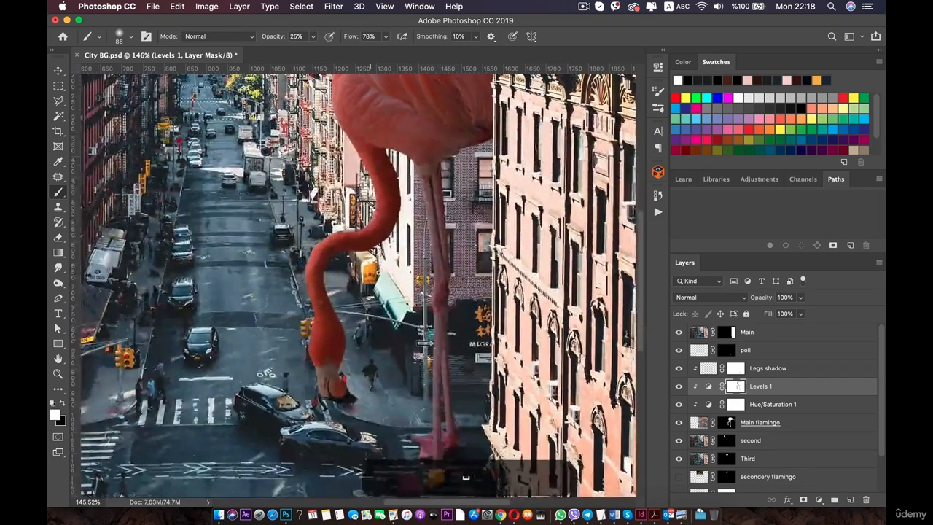
pyautogui.press('x')
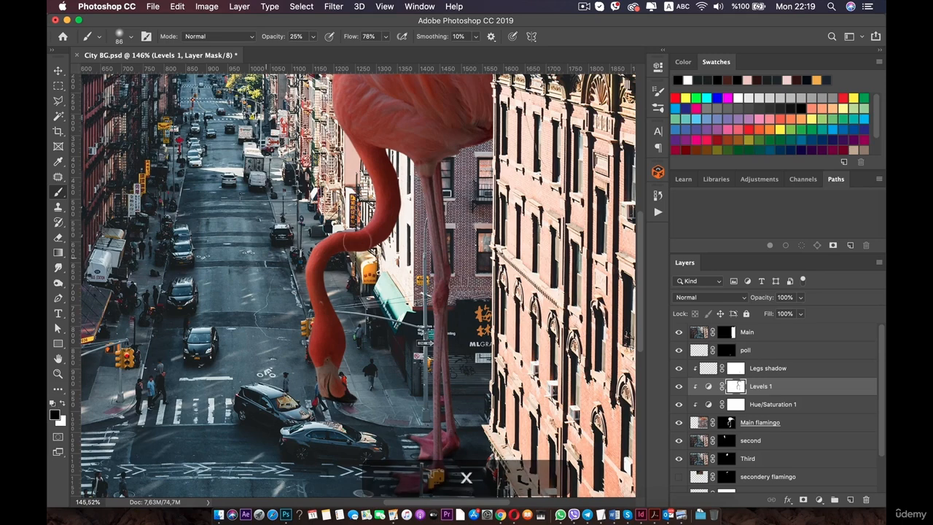
pyautogui.rightClick(479, 241)
pyautogui.moveTo(499, 245); pyautogui.dragTo(502, 245)
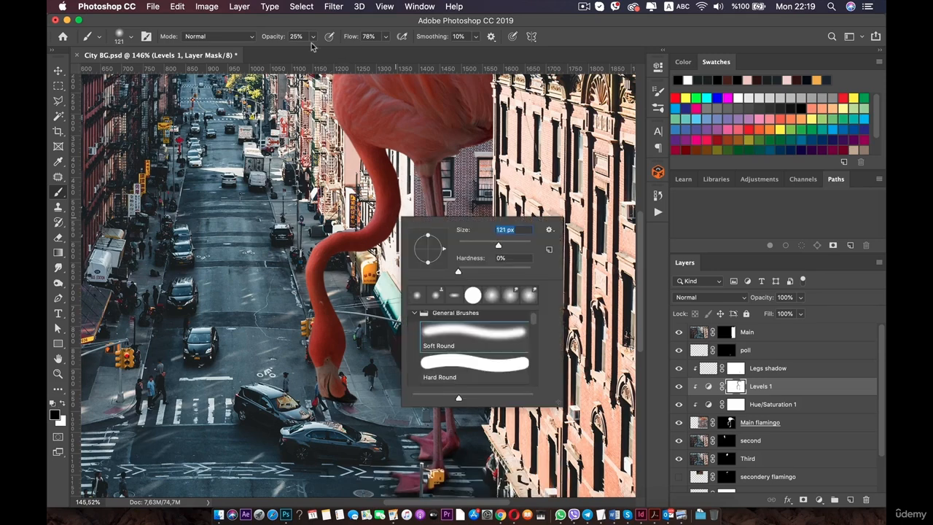
pyautogui.click(313, 36)
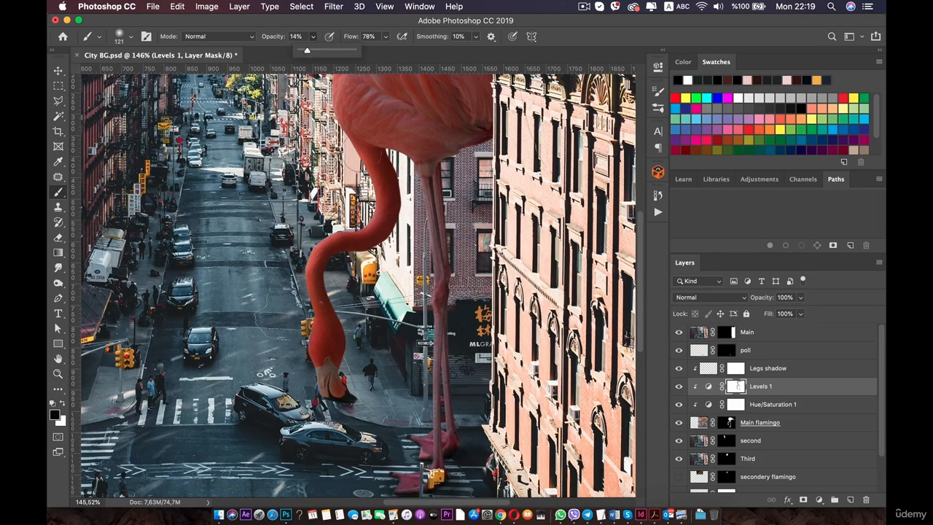
# Paint a soft black mask stroke along the flamingo's neck, then undo that stroke.
pyautogui.moveTo(377, 165)
pyautogui.mouseDown()
pyautogui.moveTo(372, 222)
pyautogui.moveTo(379, 168)
pyautogui.moveTo(364, 232)
pyautogui.moveTo(370, 215)
pyautogui.moveTo(300, 270)
pyautogui.moveTo(336, 244)
pyautogui.moveTo(308, 305)
pyautogui.mouseUp()
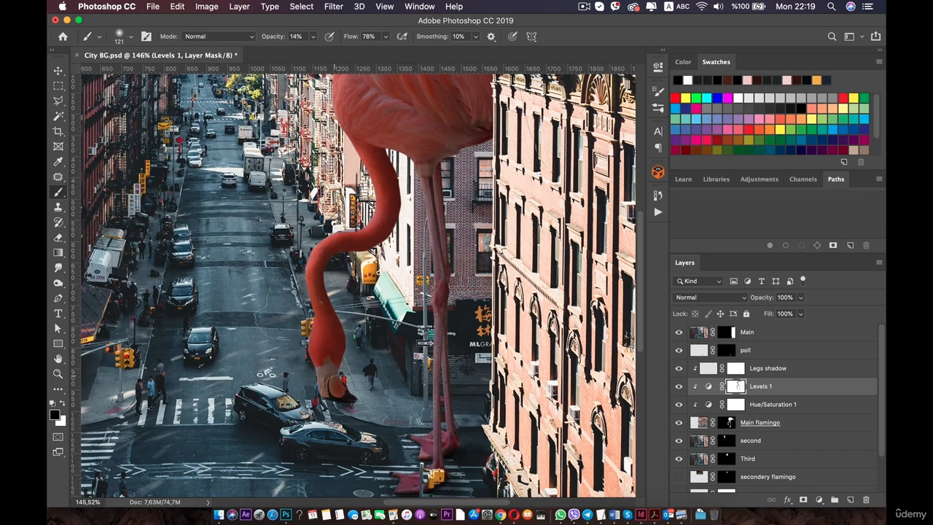
pyautogui.scroll(5, 339, 394)
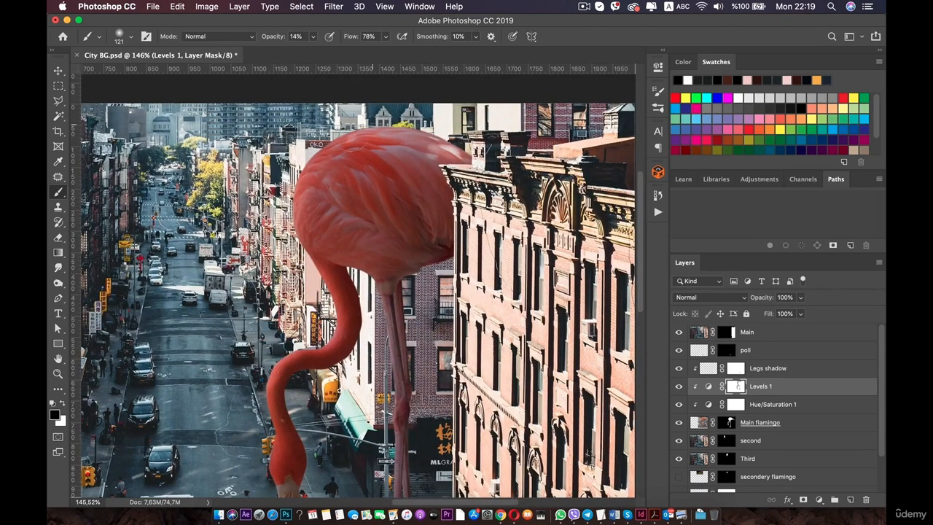
pyautogui.scroll(-5, 364, 306)
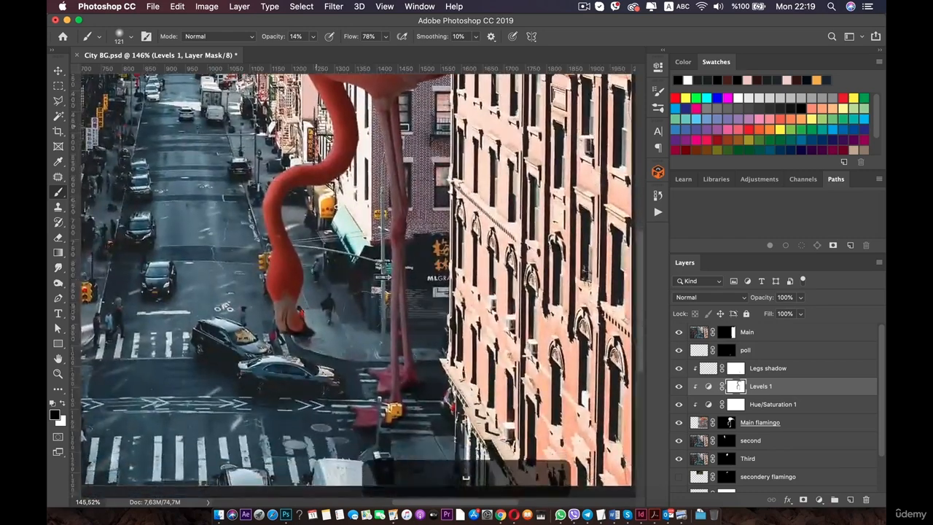
pyautogui.scroll(-5, 360, 382)
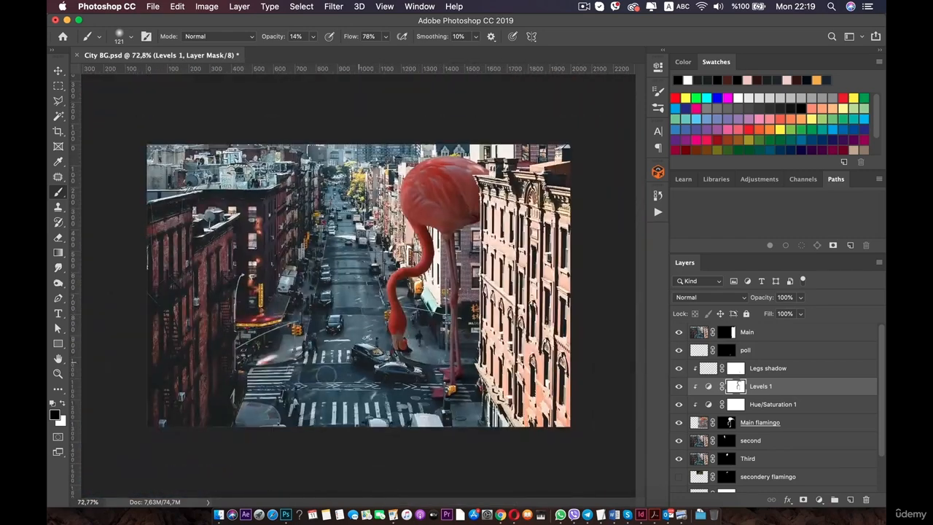
pyautogui.press('space')
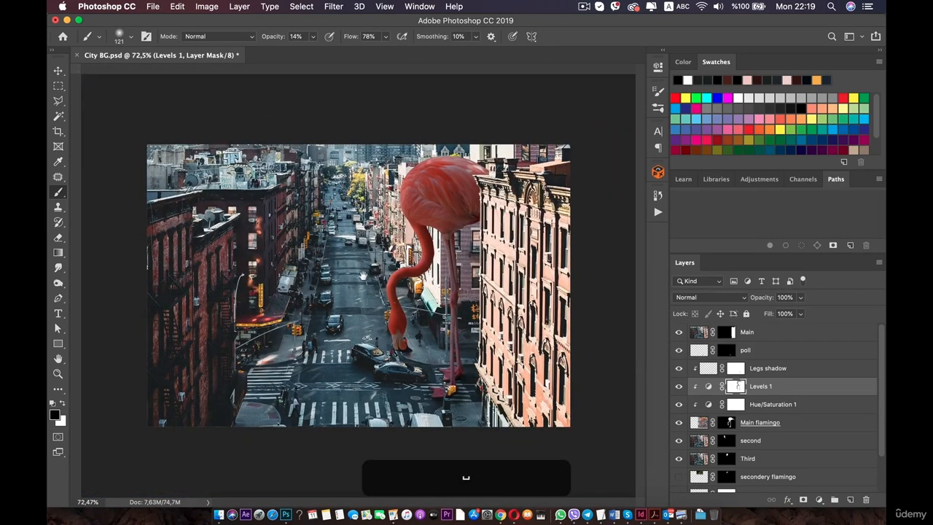
pyautogui.press('space')
pyautogui.scroll(3, 447, 188)
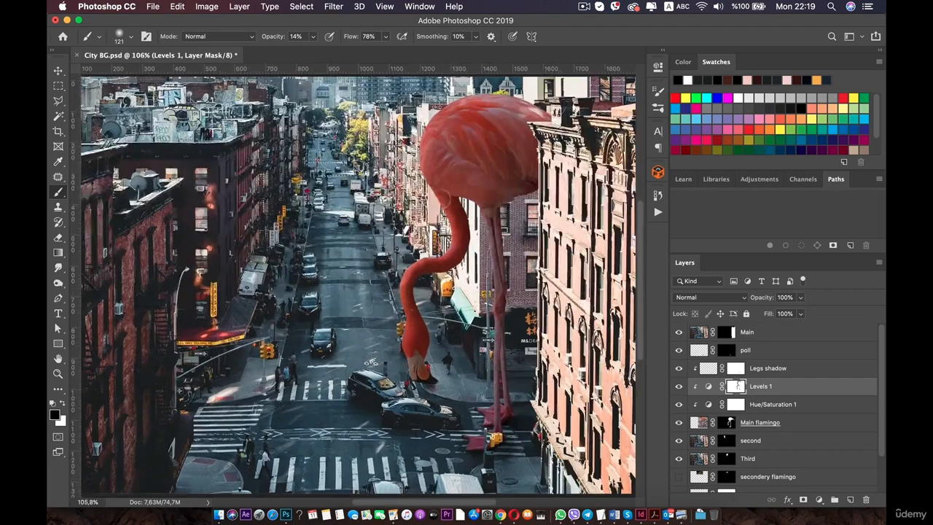
pyautogui.press('super+z')
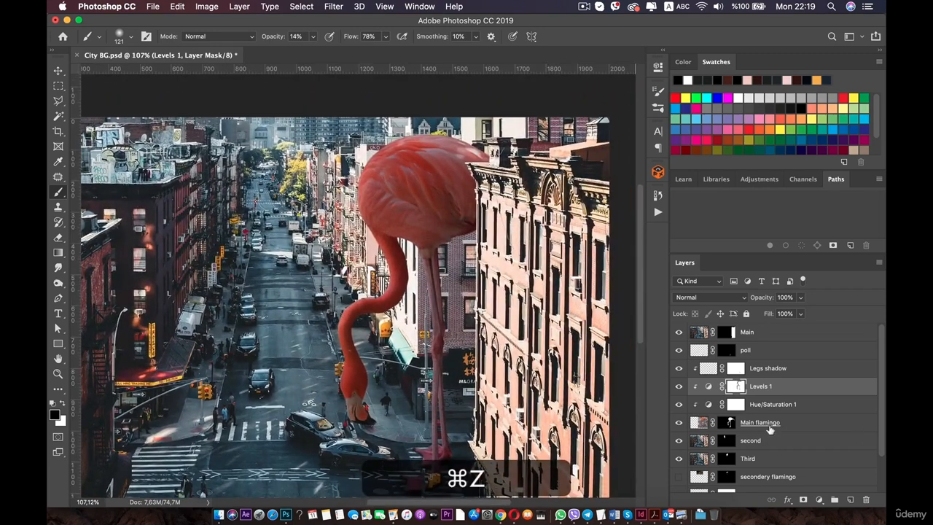
# Create a new layer above the Main flamingo layer and name it Shadow.
pyautogui.click(771, 430)
pyautogui.click(850, 499)
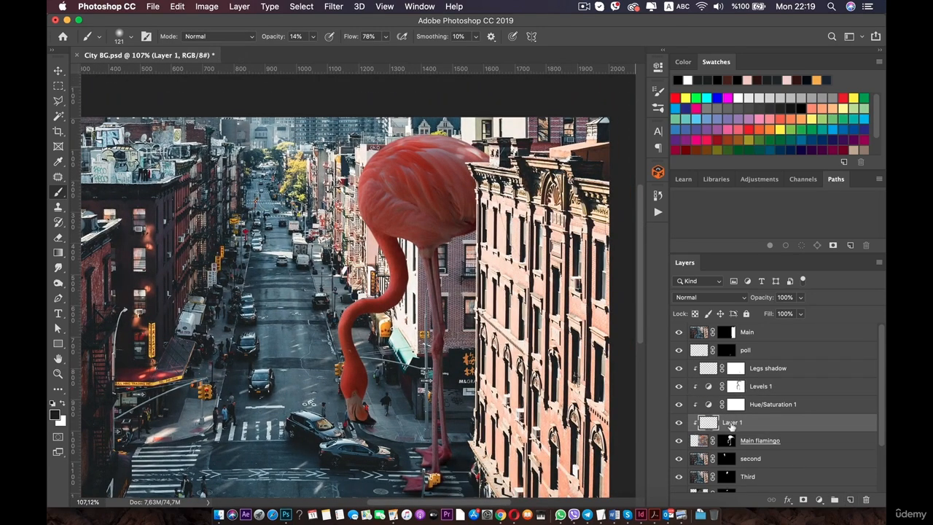
pyautogui.write('SHadow')
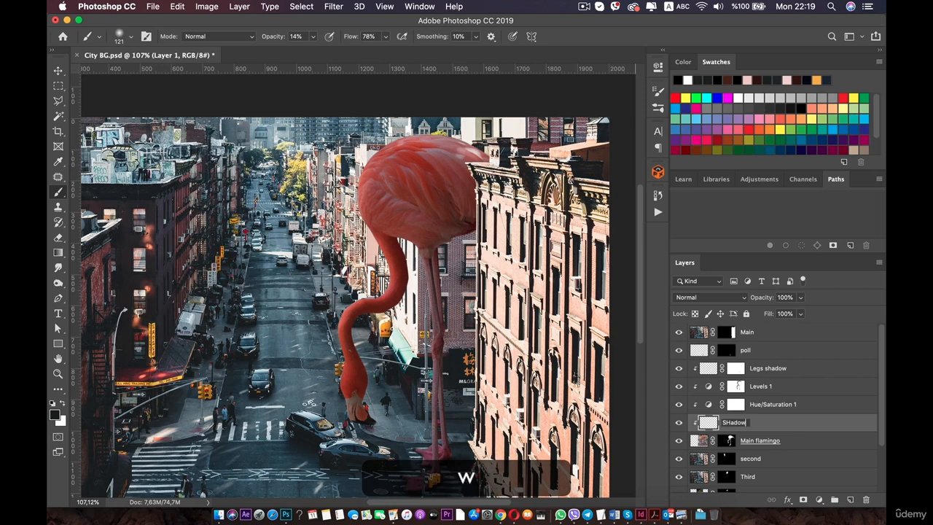
pyautogui.press('BackSpace')
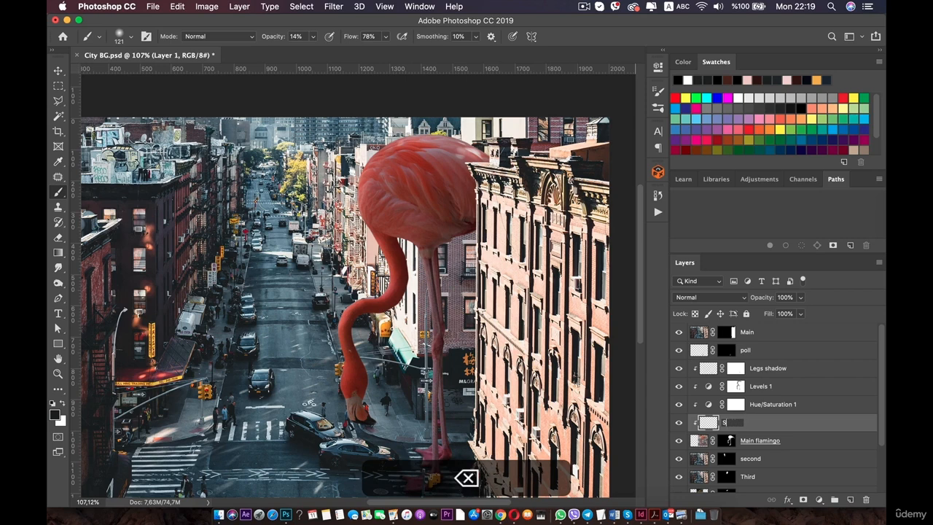
pyautogui.write('hadow')
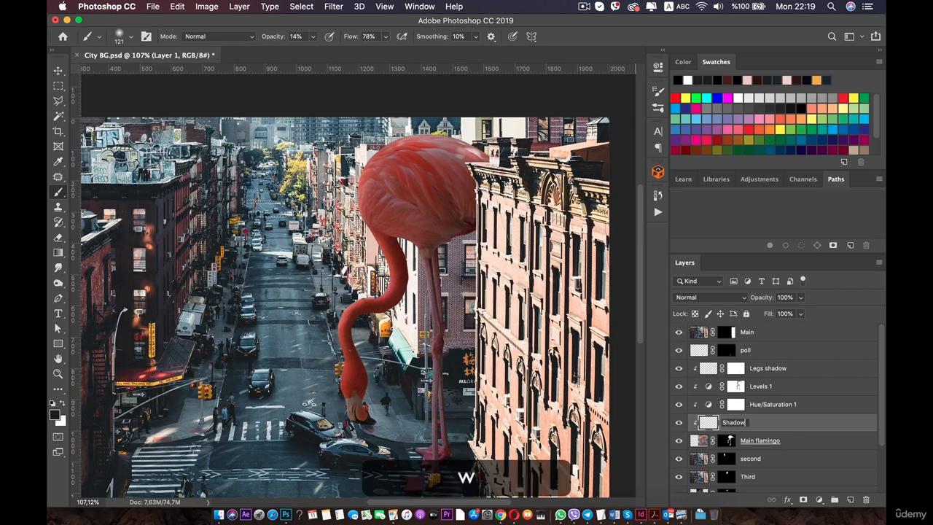
pyautogui.press('Return')
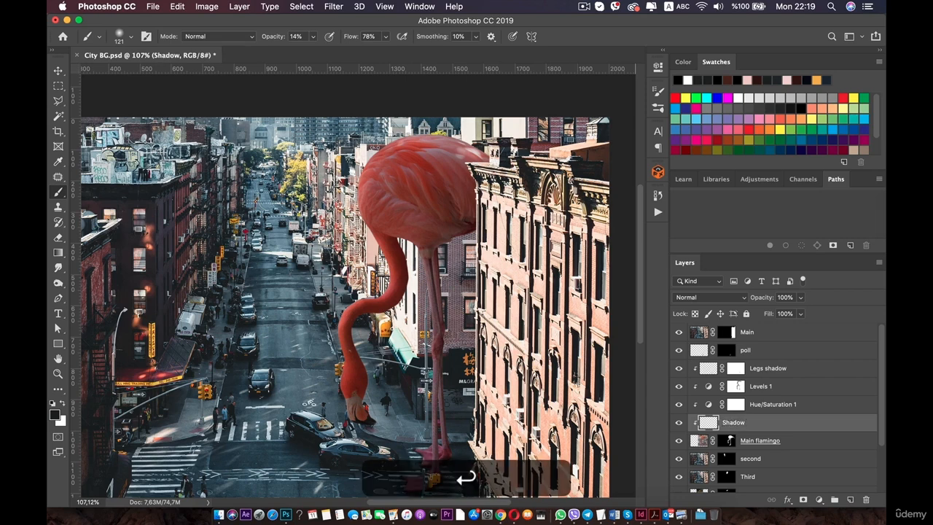
# Add another layer named Light and move the Light and Shadow layers above the Legs shadow layer.
pyautogui.click(849, 499)
pyautogui.write('Light')
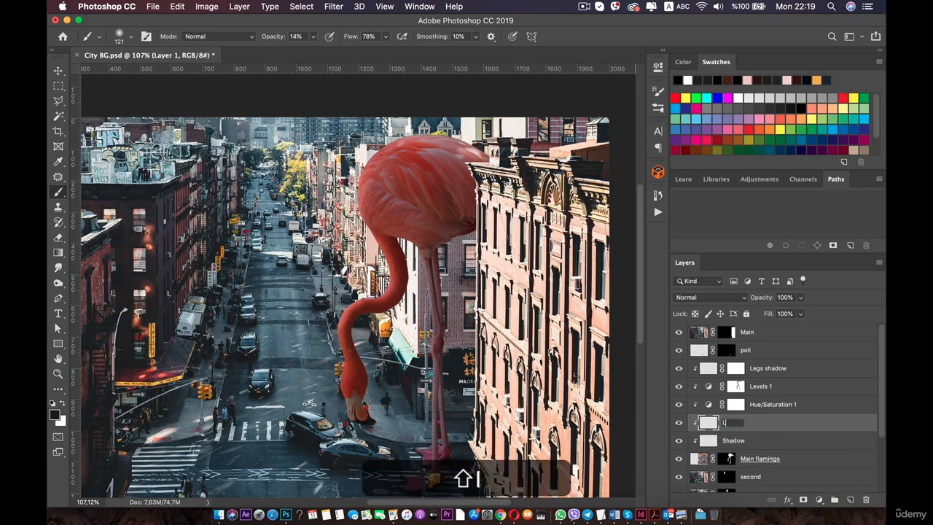
pyautogui.keyDown('shift'); pyautogui.click(760, 442); pyautogui.keyUp('shift')
pyautogui.moveTo(758, 429); pyautogui.dragTo(769, 362)
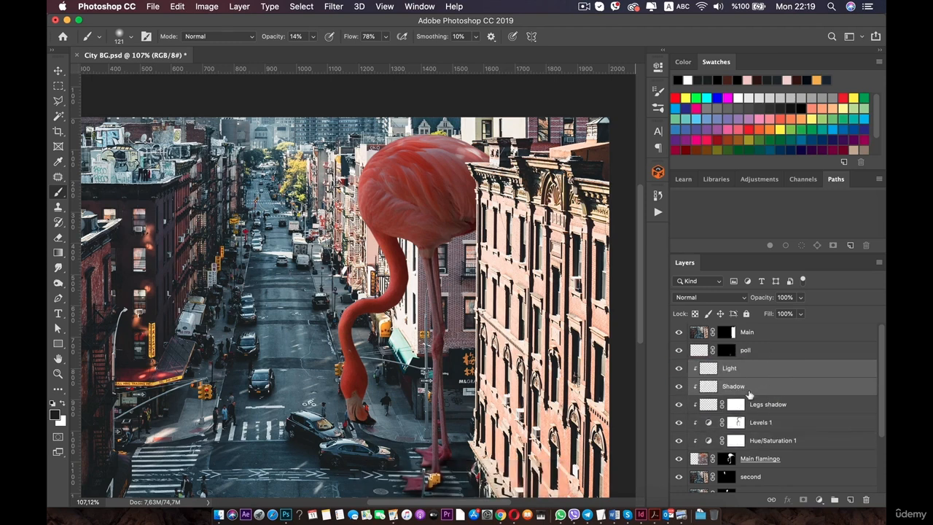
pyautogui.click(269, 277)
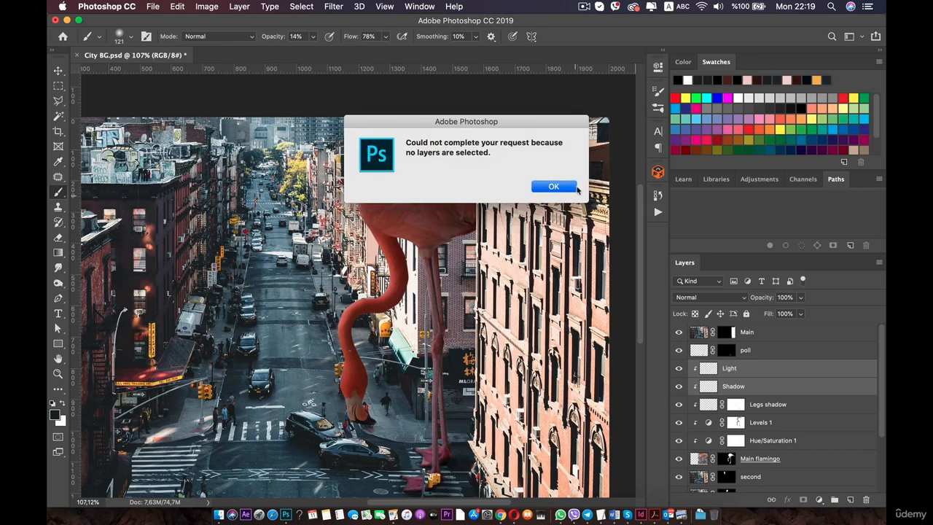
pyautogui.click(553, 186)
# Select the Shadow layer, switch the foreground colour to white, and set the layer's blend mode to Overlay.
pyautogui.click(767, 404)
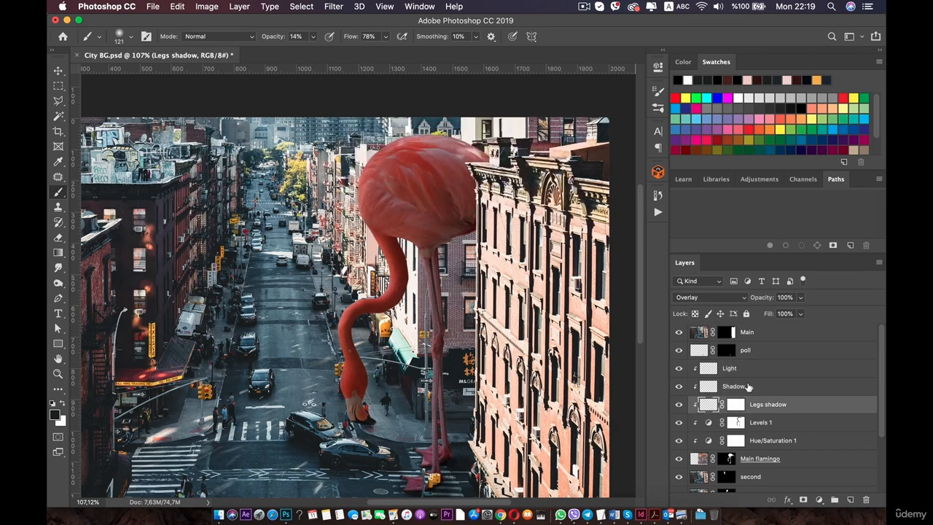
pyautogui.click(748, 387)
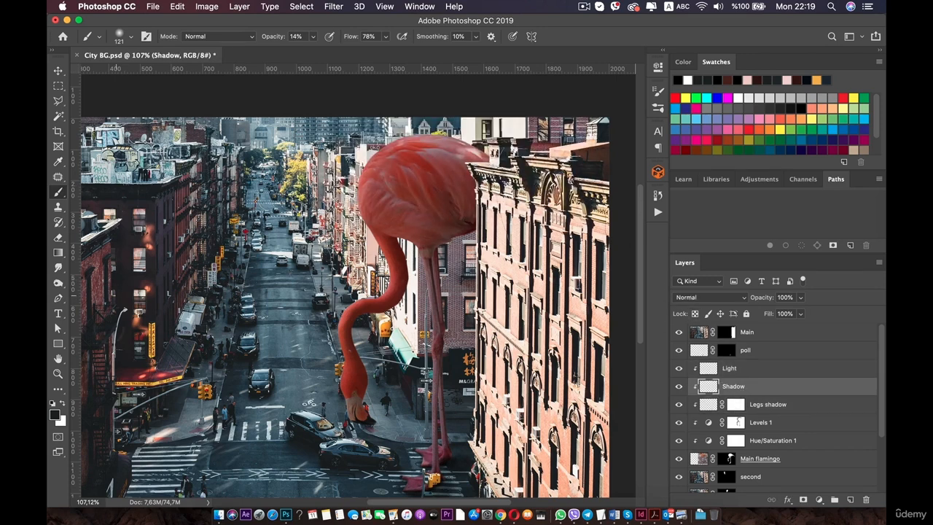
pyautogui.press('x')
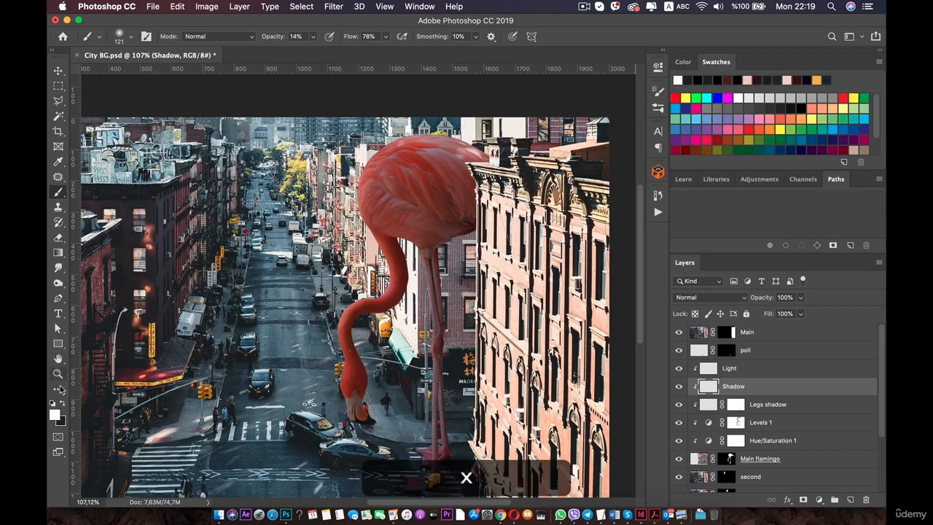
pyautogui.scroll(1, 455, 154)
pyautogui.moveTo(453, 152); pyautogui.dragTo(443, 196)
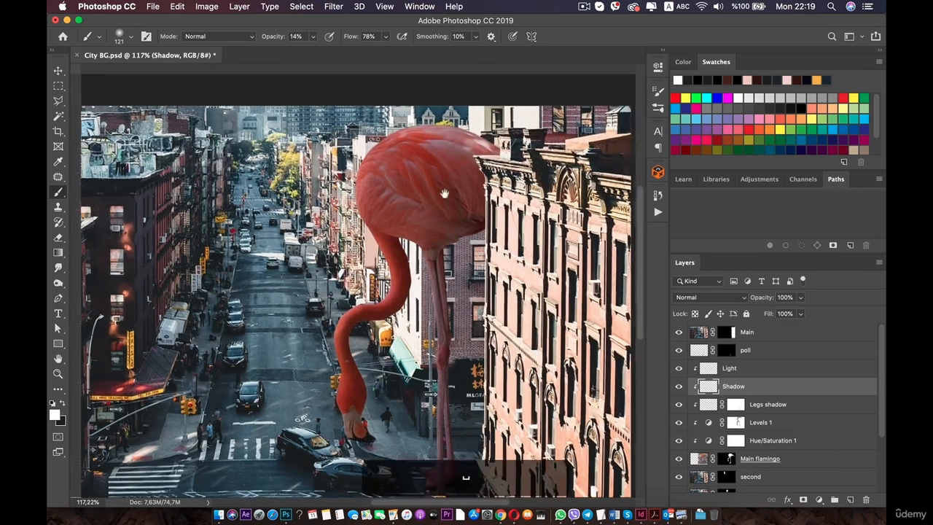
pyautogui.scroll(3, 365, 196)
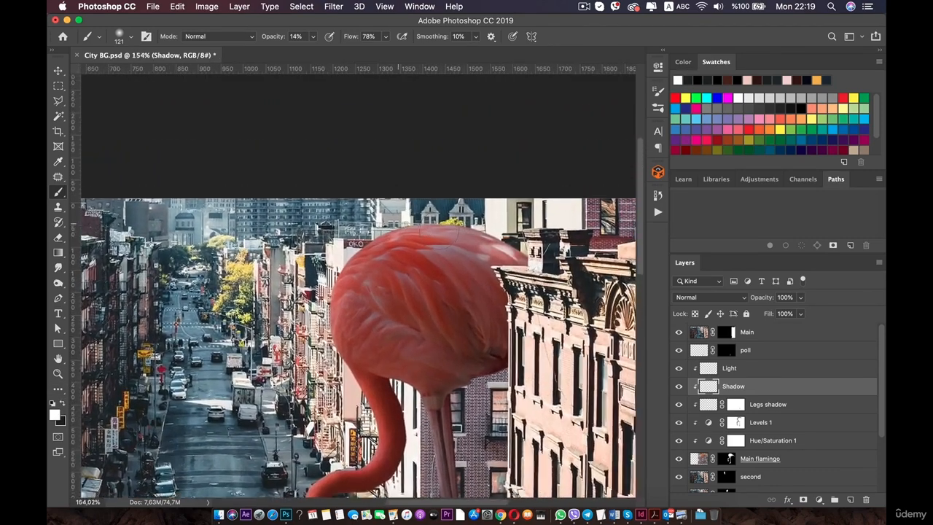
pyautogui.scroll(1, 432, 229)
pyautogui.moveTo(452, 214); pyautogui.dragTo(424, 240)
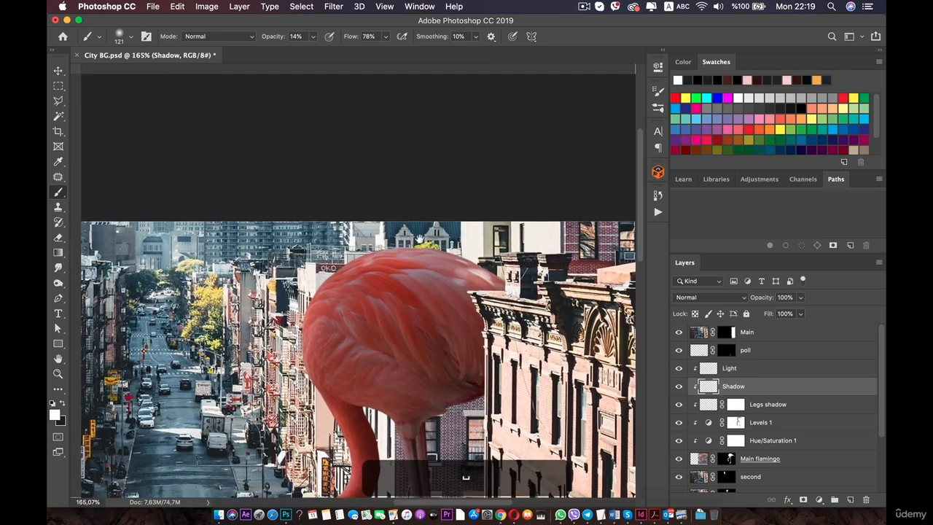
pyautogui.click(741, 300)
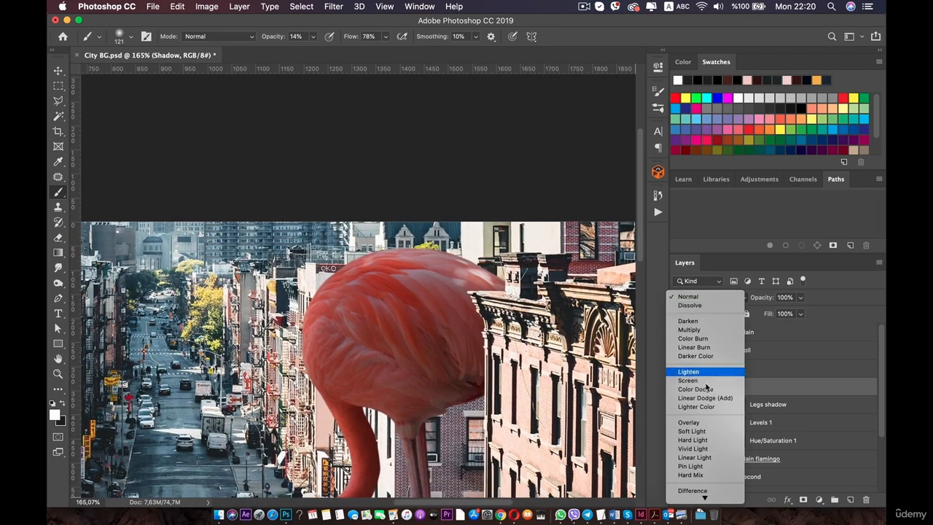
pyautogui.click(707, 421)
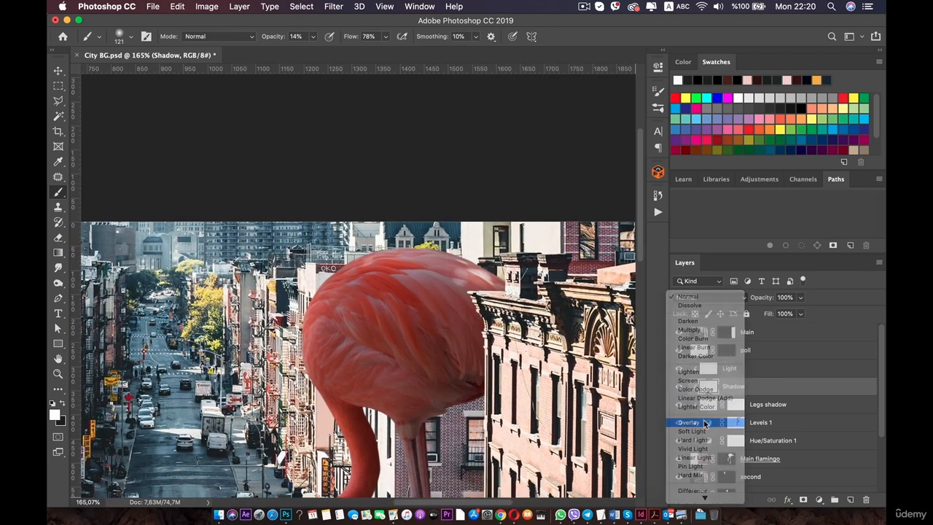
# Paint a trial white stroke at 15% brush opacity on the flamingo's back, undo it, and lower brush opacity to 2%.
pyautogui.click(313, 37)
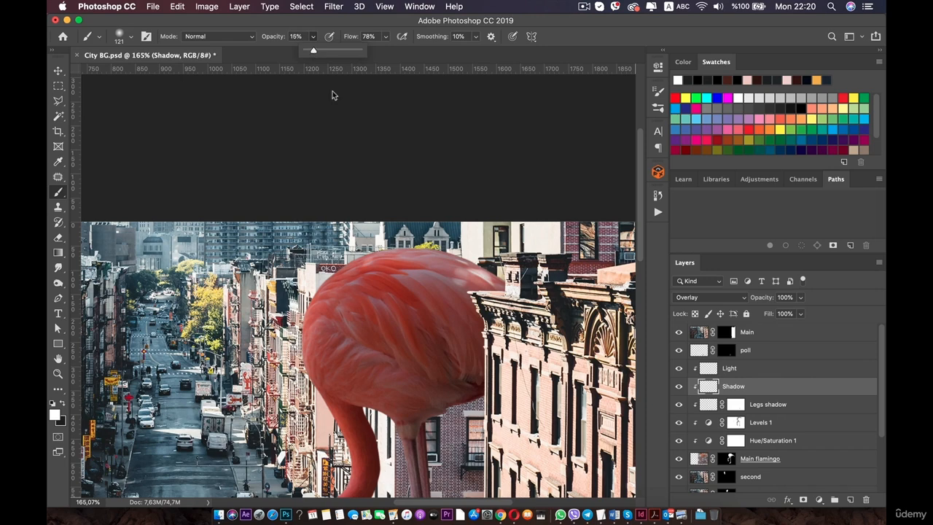
pyautogui.moveTo(438, 239); pyautogui.dragTo(398, 241)
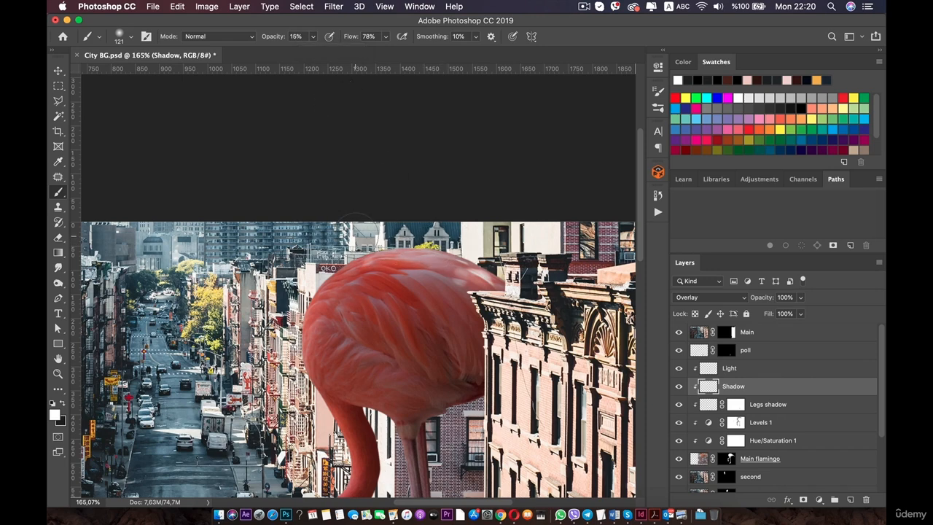
pyautogui.press('super+z')
pyautogui.moveTo(314, 36); pyautogui.dragTo(306, 53)
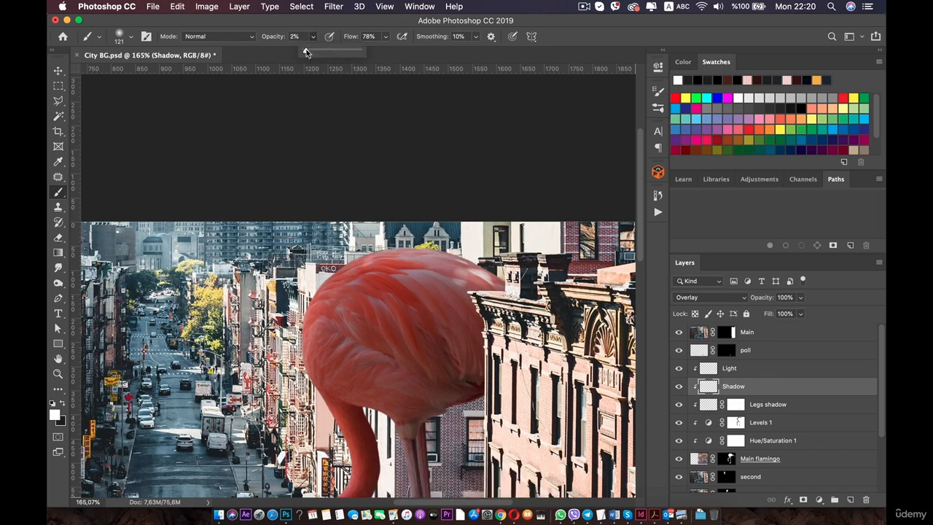
# Paint a white stroke across the flamingo's back and undo it.
pyautogui.moveTo(430, 235)
pyautogui.mouseDown()
pyautogui.moveTo(363, 237)
pyautogui.moveTo(503, 271)
pyautogui.moveTo(481, 270)
pyautogui.moveTo(500, 286)
pyautogui.mouseUp()
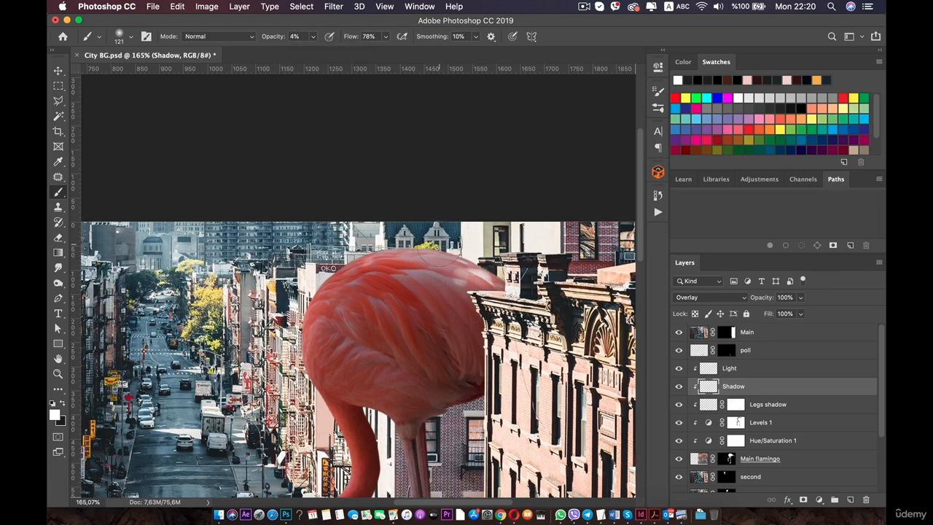
pyautogui.press('super+z')
# Set the brush size to 52 px and paint soft white strokes along the flamingo's curved neck.
pyautogui.scroll(3, 478, 244)
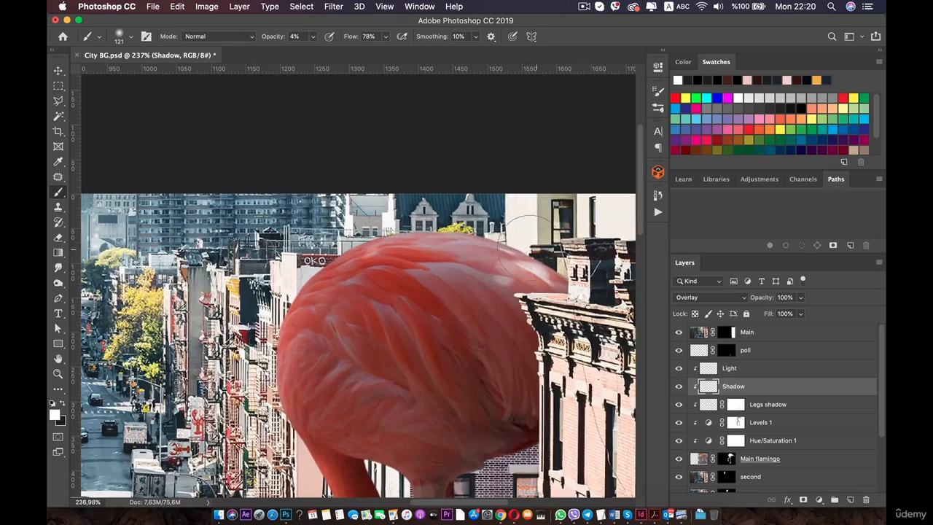
pyautogui.rightClick(412, 223)
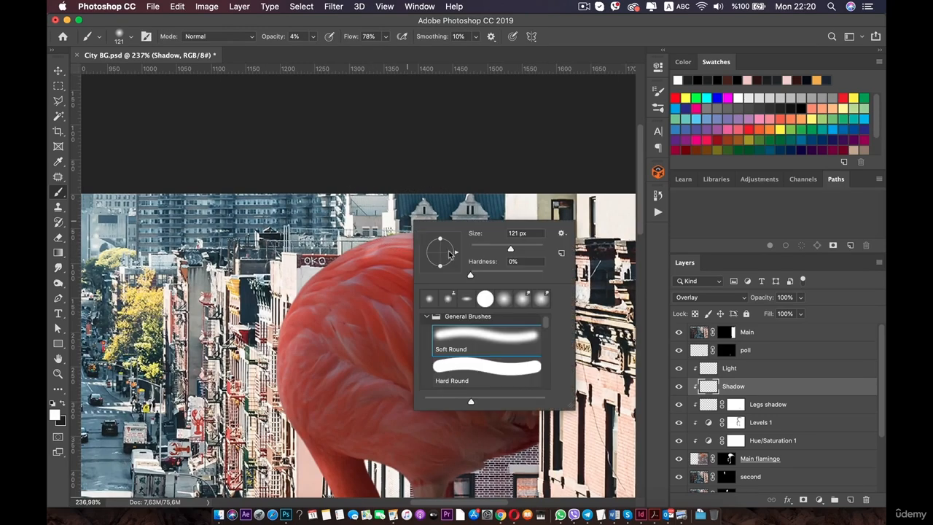
pyautogui.click(487, 248)
pyautogui.press('Return')
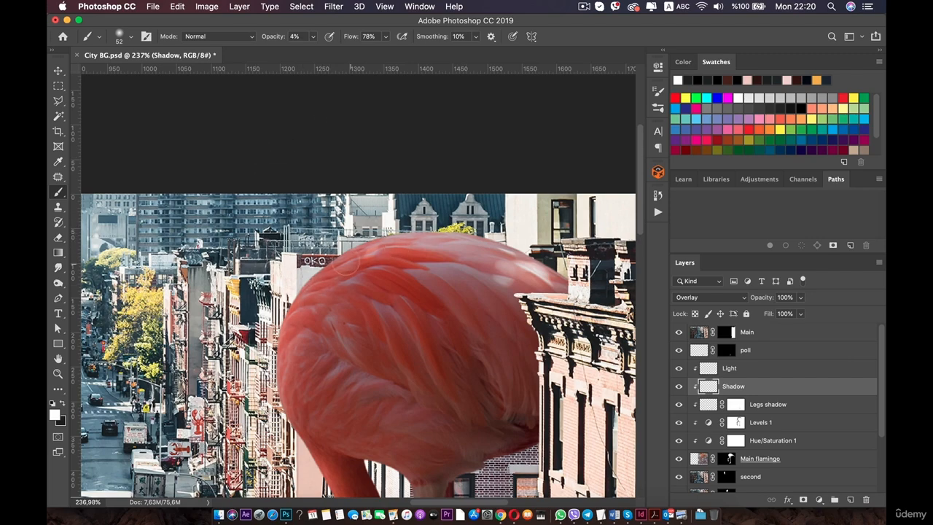
pyautogui.press('super+minus')
pyautogui.press('super+minus')
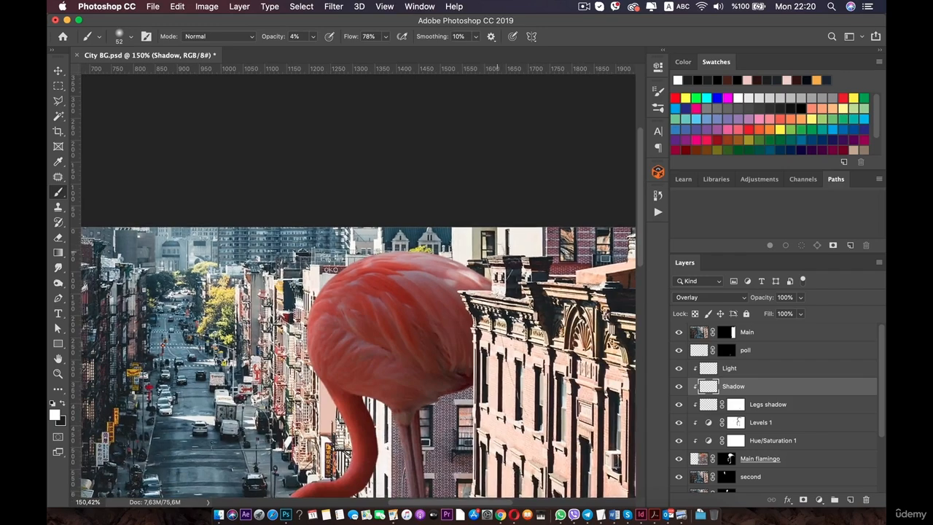
pyautogui.scroll(3, 362, 270)
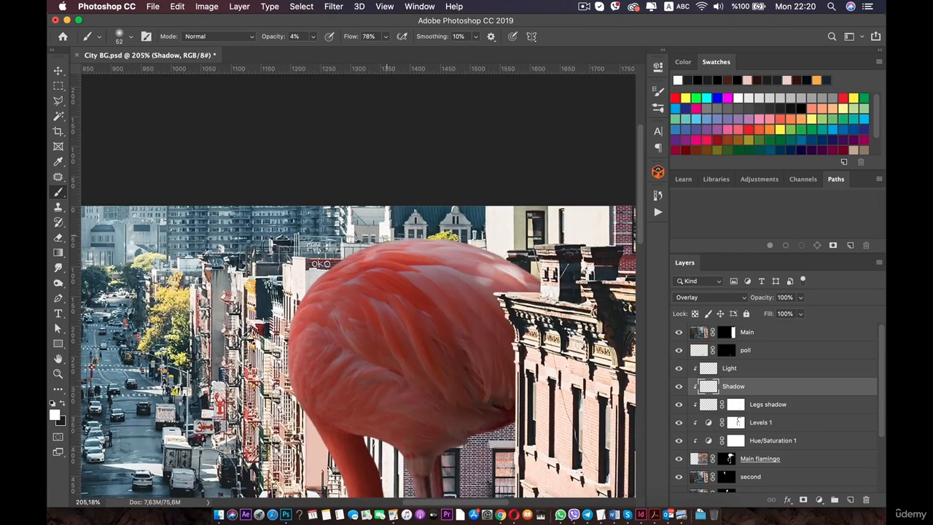
pyautogui.scroll(-5, 297, 363)
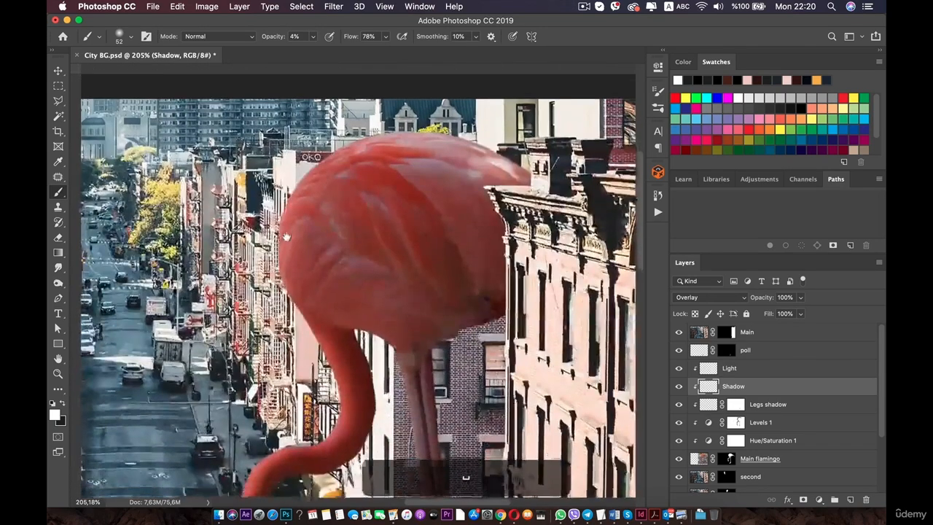
pyautogui.scroll(3, 362, 270)
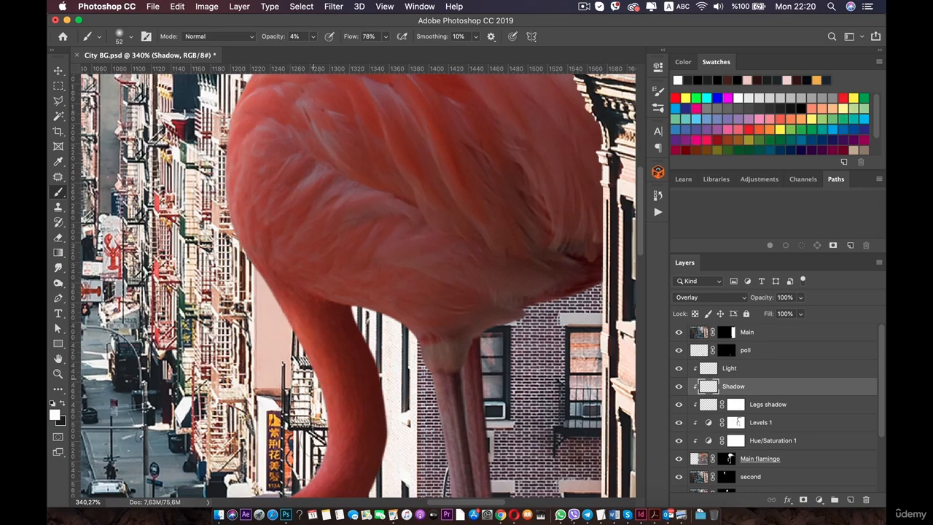
pyautogui.scroll(-5, 357, 284)
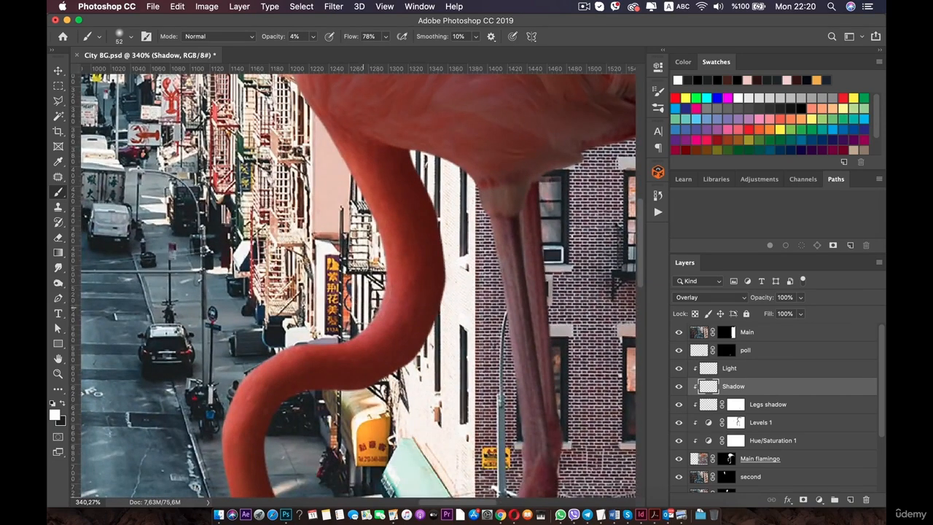
pyautogui.moveTo(366, 287)
pyautogui.mouseDown()
pyautogui.moveTo(266, 352)
pyautogui.moveTo(293, 341)
pyautogui.moveTo(244, 378)
pyautogui.mouseUp()
pyautogui.moveTo(217, 419); pyautogui.dragTo(224, 400)
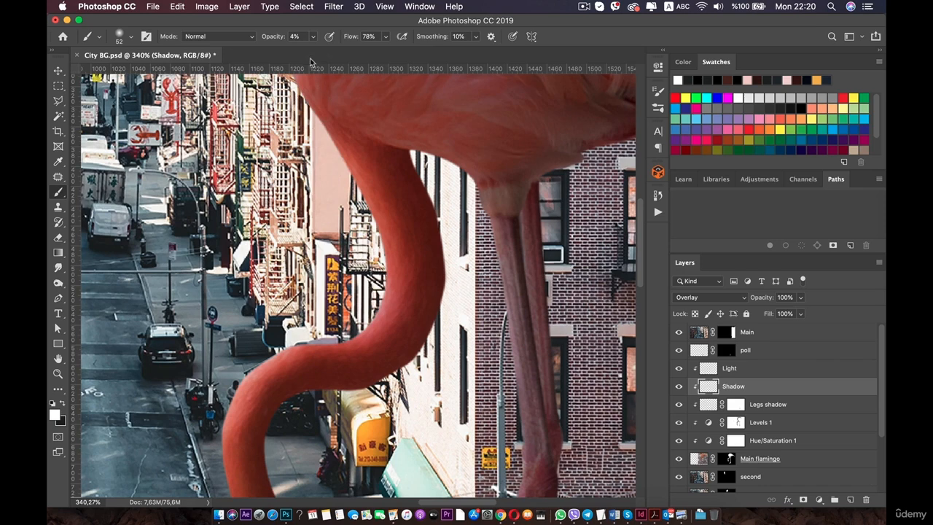
# Raise the brush opacity to 8% and dab a white highlight on the neck's curve.
pyautogui.click(313, 36)
pyautogui.moveTo(316, 51); pyautogui.dragTo(315, 51)
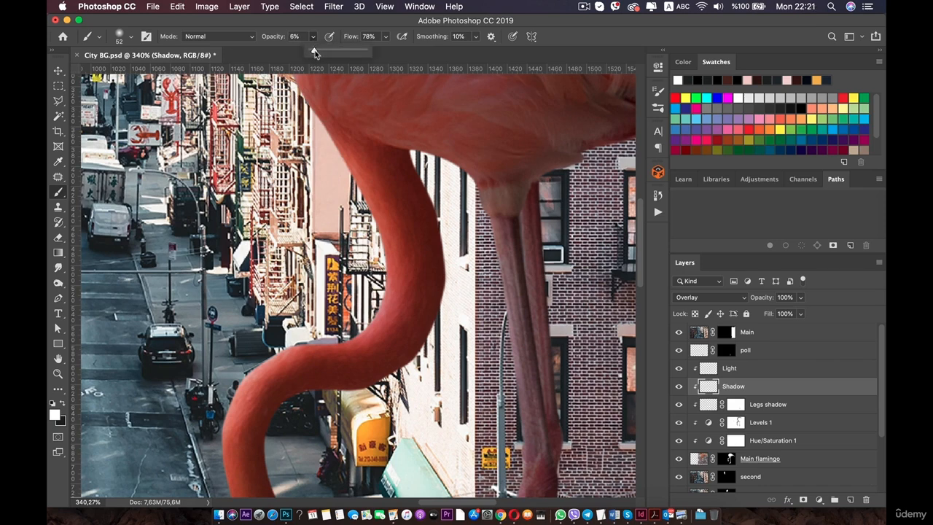
pyautogui.click(256, 343)
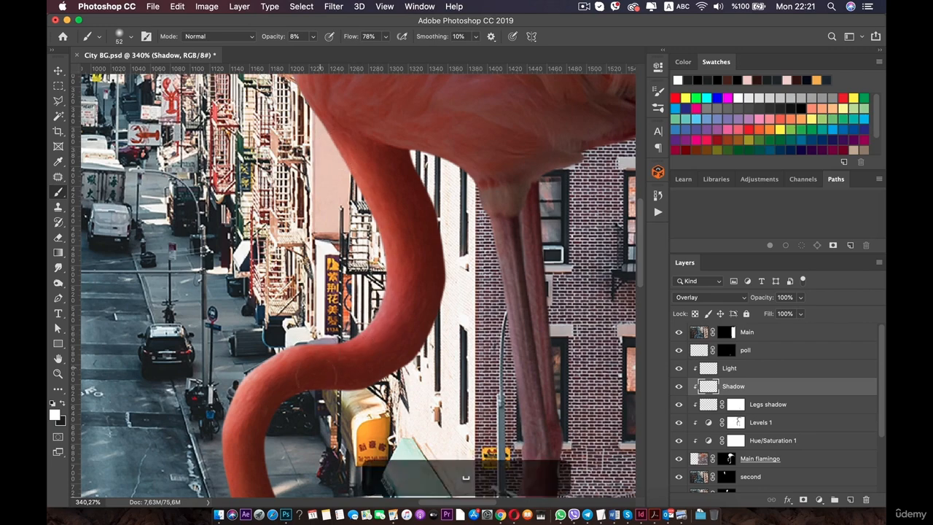
# Examine the flamingo's head and the whole composition at different zoom levels.
pyautogui.scroll(-10, 316, 314)
pyautogui.hscroll(-2, 315, 314)
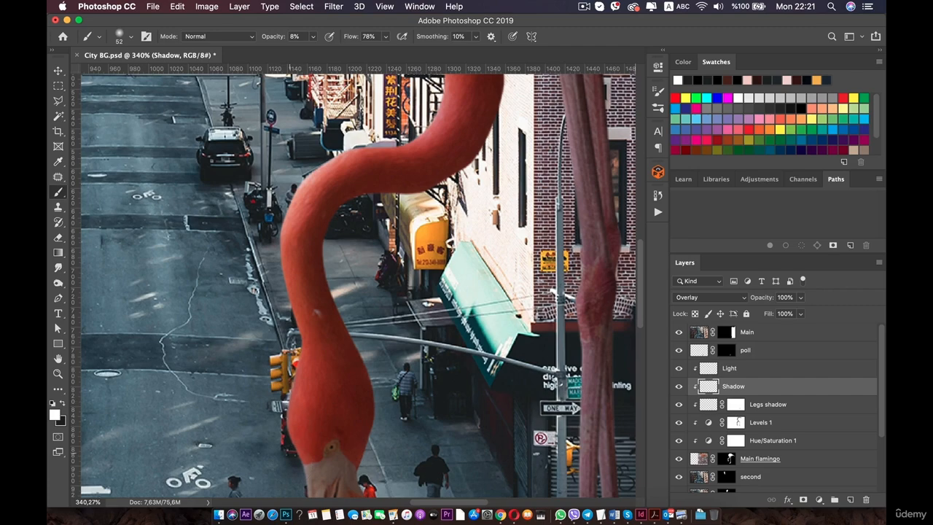
pyautogui.scroll(-5, 306, 422)
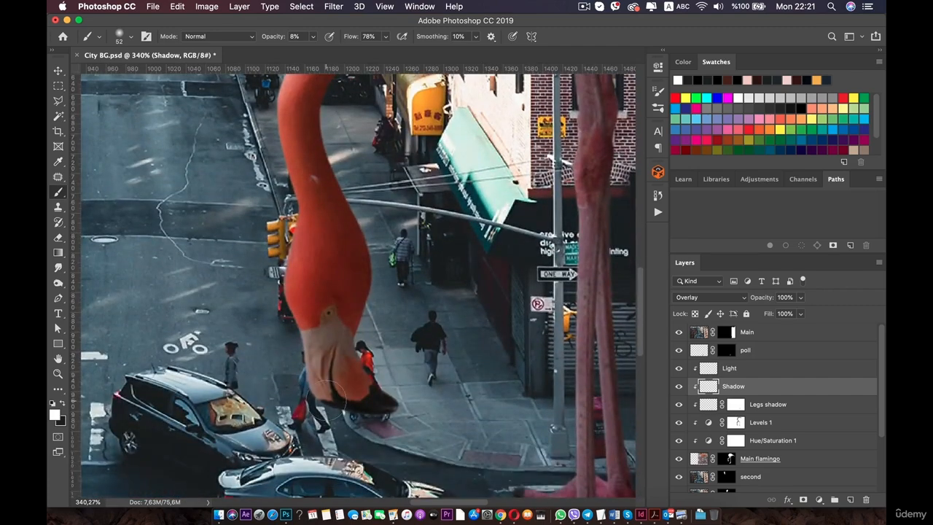
pyautogui.scroll(-5, 330, 397)
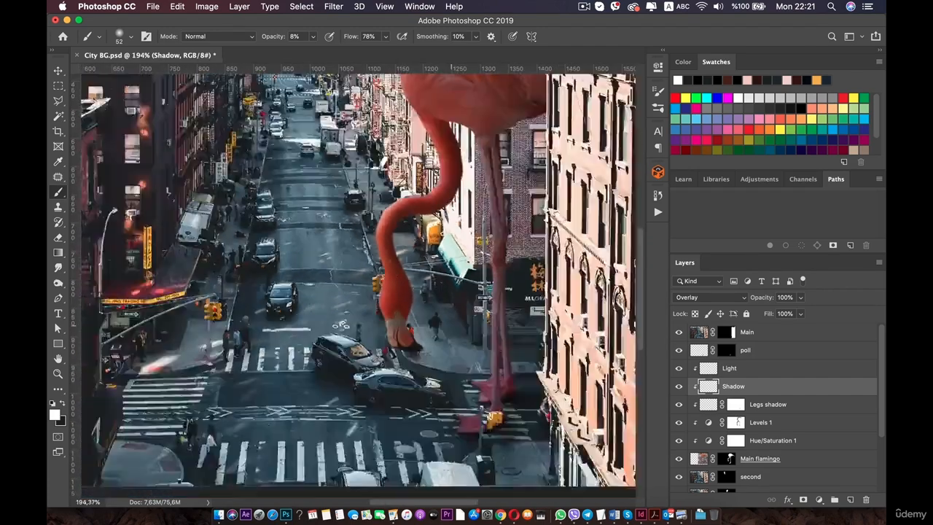
pyautogui.scroll(-5, 387, 336)
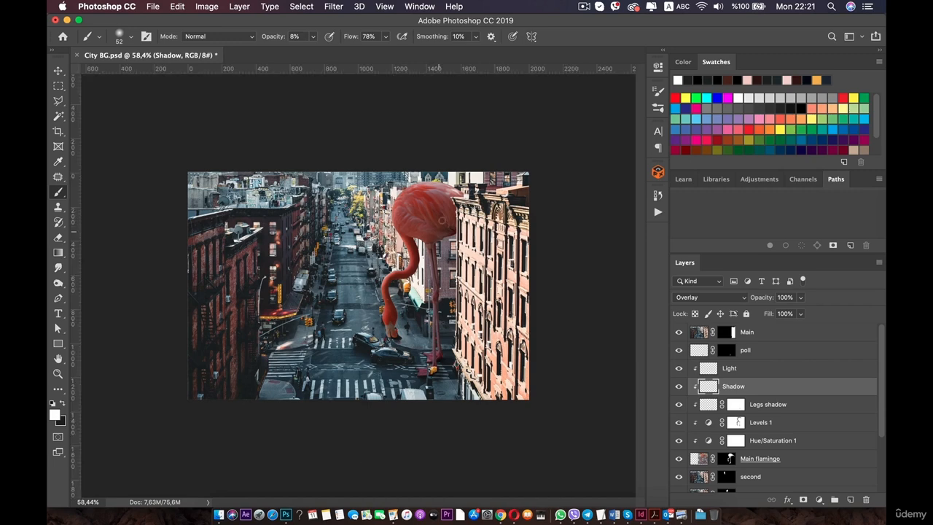
pyautogui.press('super+plus')
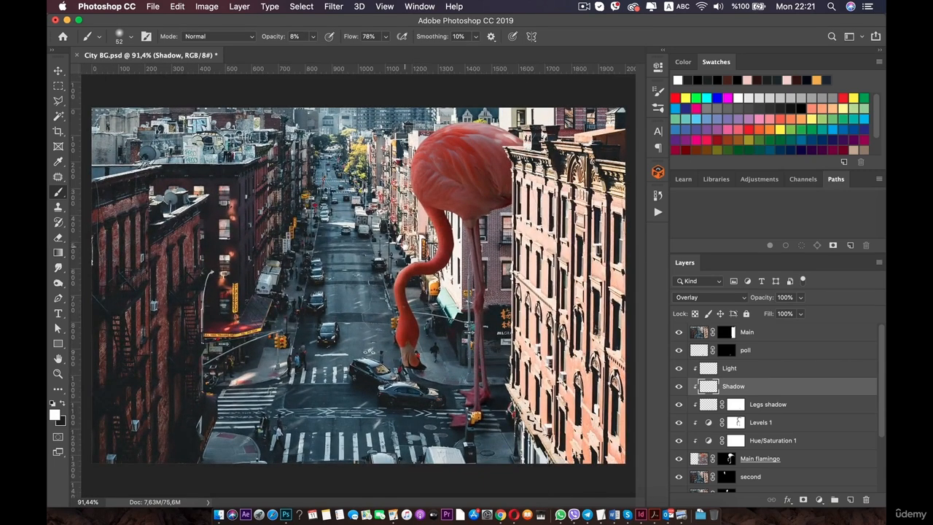
pyautogui.scroll(1, 457, 219)
pyautogui.press('space')
pyautogui.moveTo(523, 134); pyautogui.dragTo(404, 195)
pyautogui.scroll(-3, 404, 195)
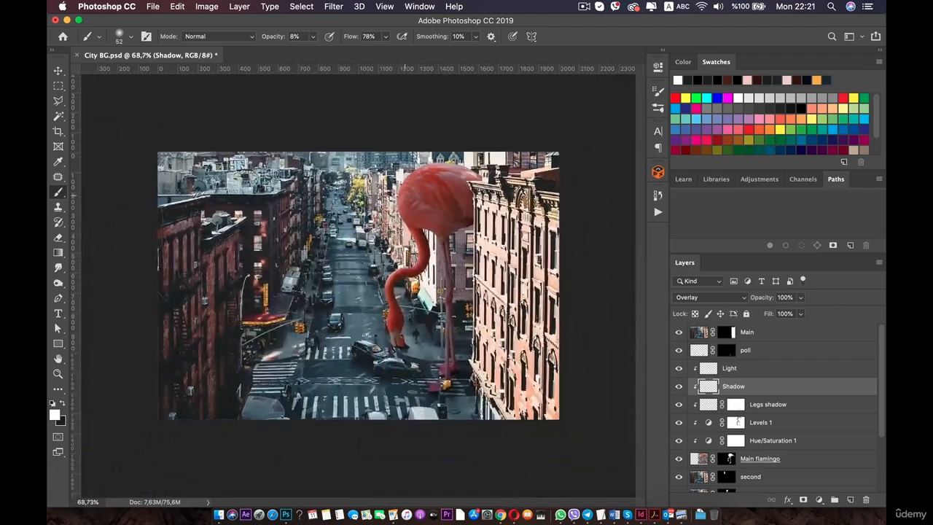
pyautogui.scroll(4, 452, 171)
pyautogui.press('space')
pyautogui.moveTo(456, 173); pyautogui.dragTo(381, 257)
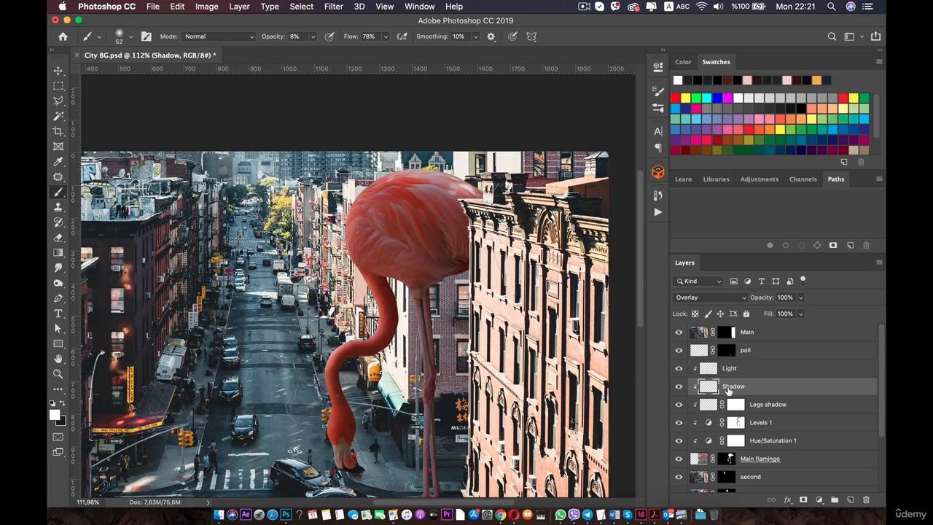
# Rename the selected layer Light and the layer above it Shadow.
pyautogui.write('Light')
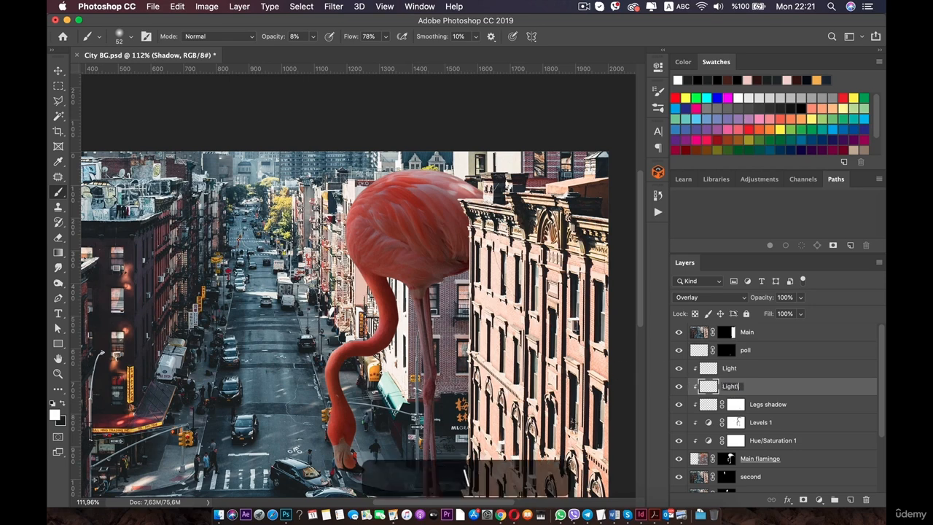
pyautogui.press('Return')
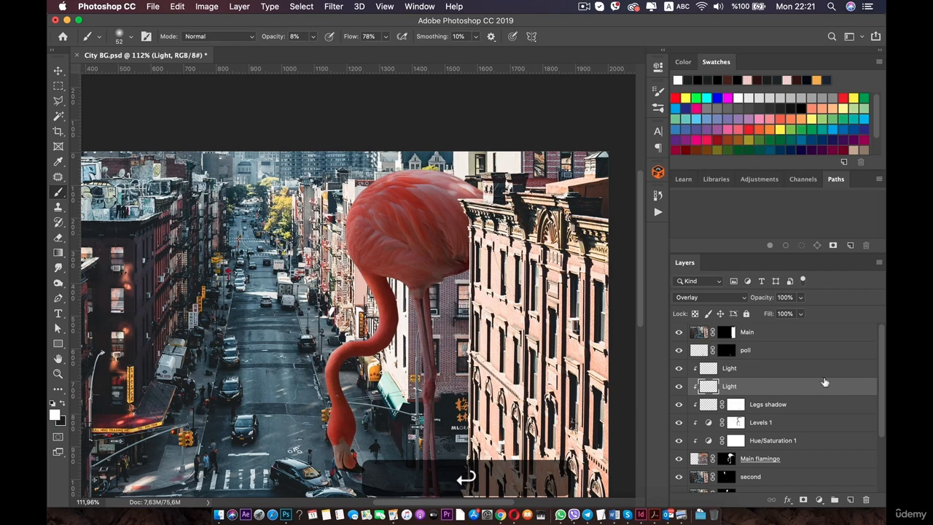
pyautogui.doubleClick(729, 368)
pyautogui.write('Sha')
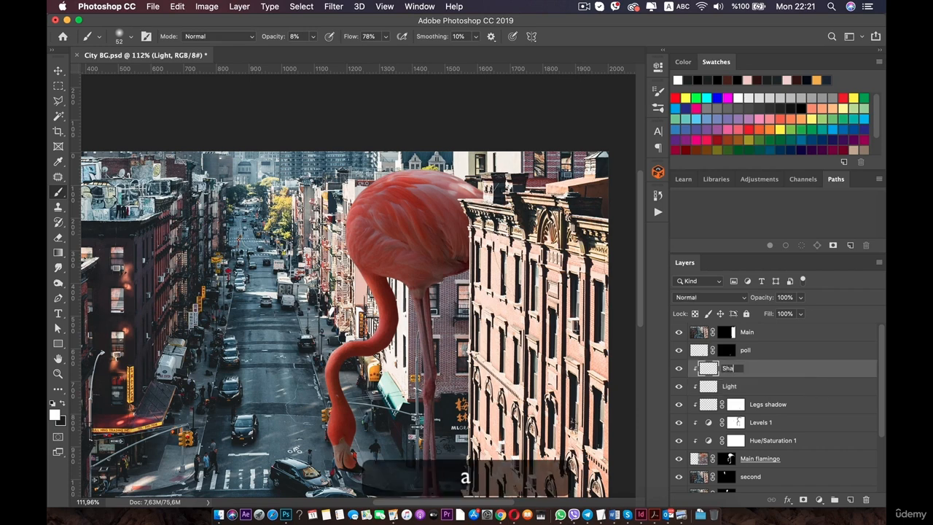
pyautogui.write('dow')
pyautogui.press('Return')
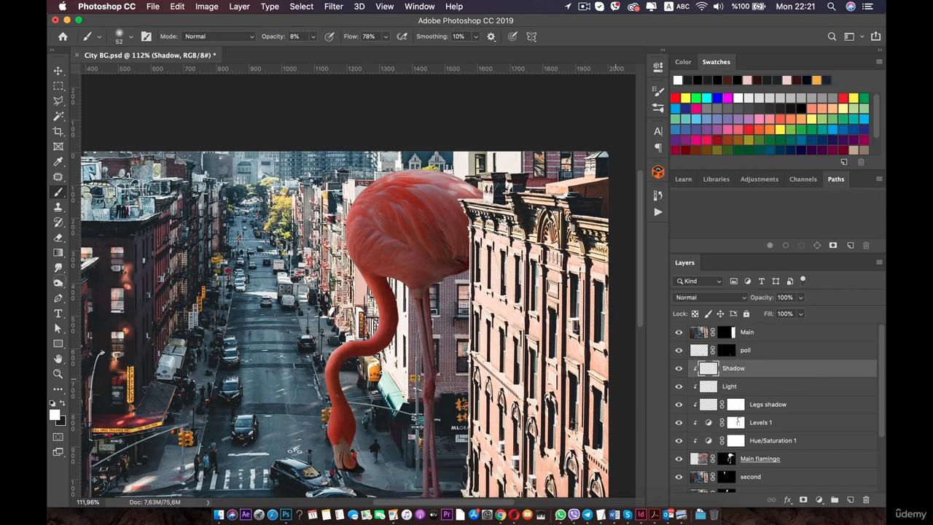
# Reset the foreground colour to black and set the Shadow layer's blend mode to Overlay.
pyautogui.click(62, 402)
pyautogui.scroll(5, 483, 202)
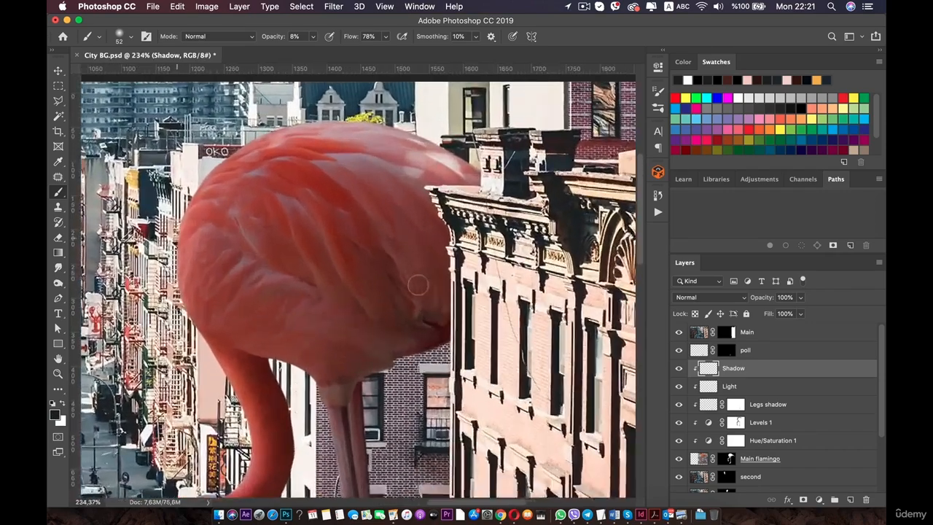
pyautogui.scroll(4, 449, 243)
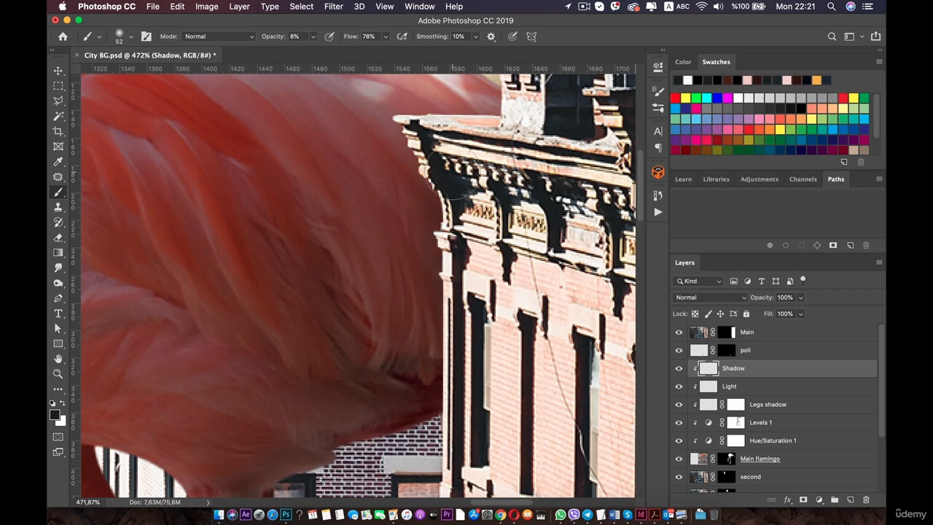
pyautogui.press('super+z')
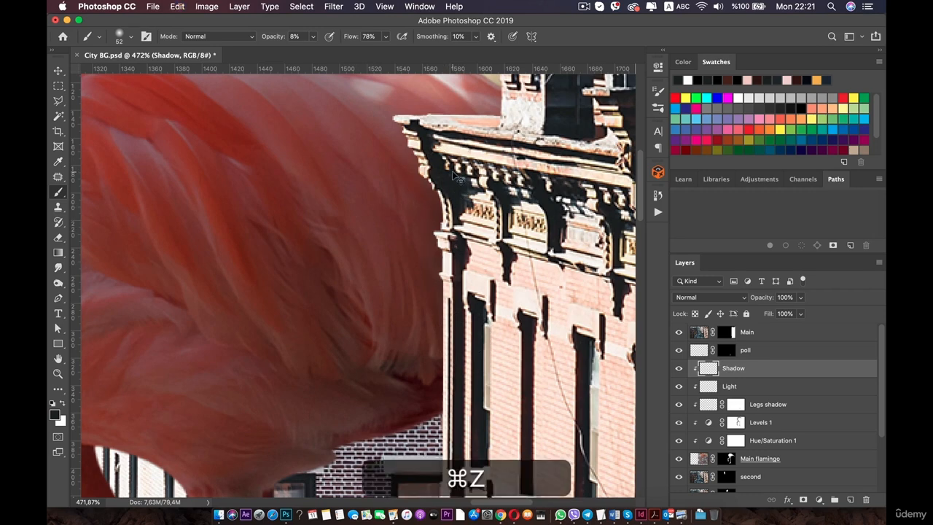
pyautogui.click(743, 298)
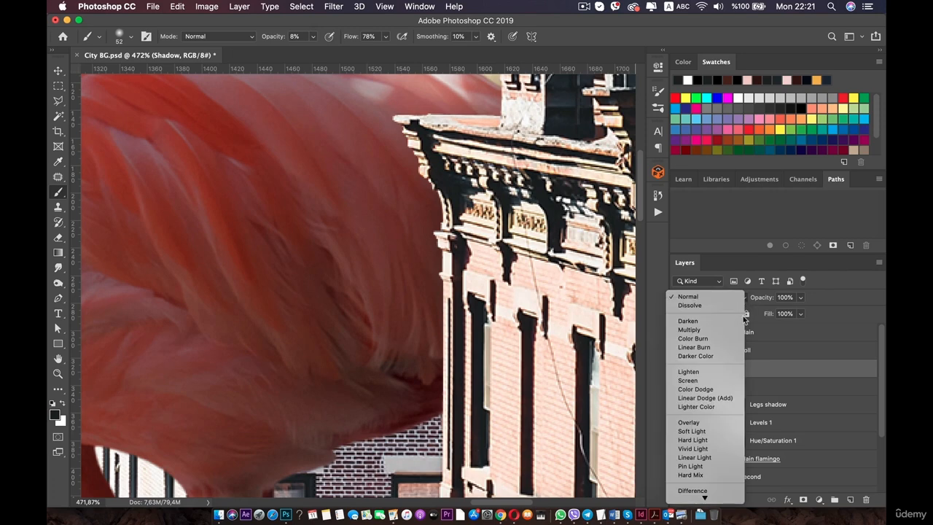
pyautogui.click(709, 422)
# Raise the brush opacity to 10% and pick a dark red foreground colour, 2a0808.
pyautogui.rightClick(463, 240)
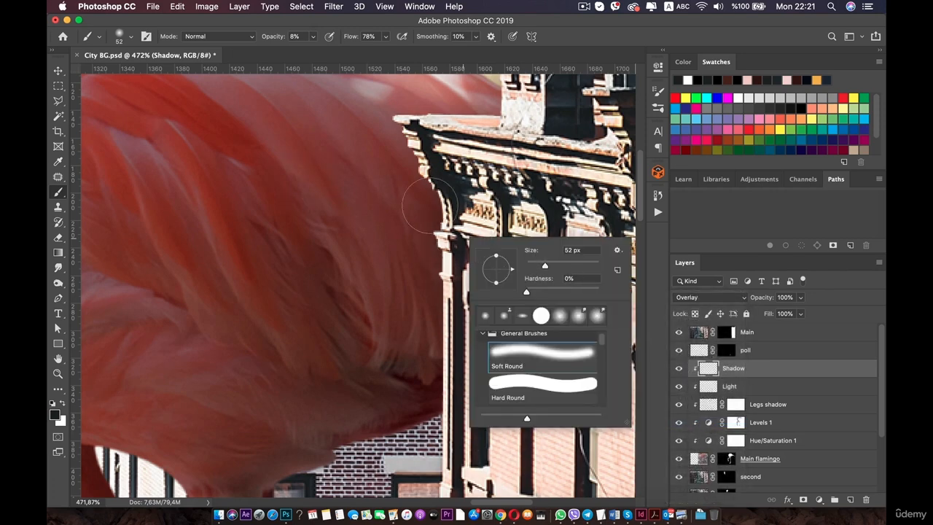
pyautogui.click(314, 36)
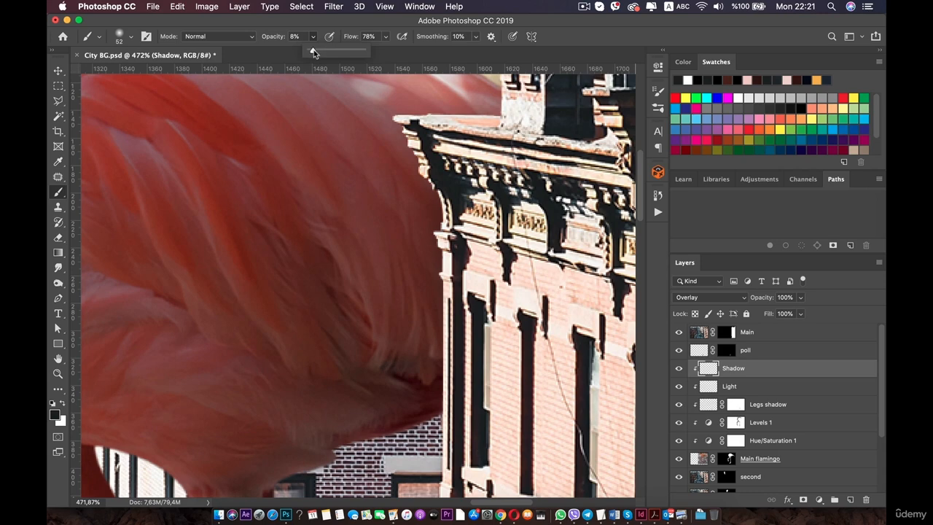
pyautogui.moveTo(315, 52); pyautogui.dragTo(313, 52)
pyautogui.click(55, 415)
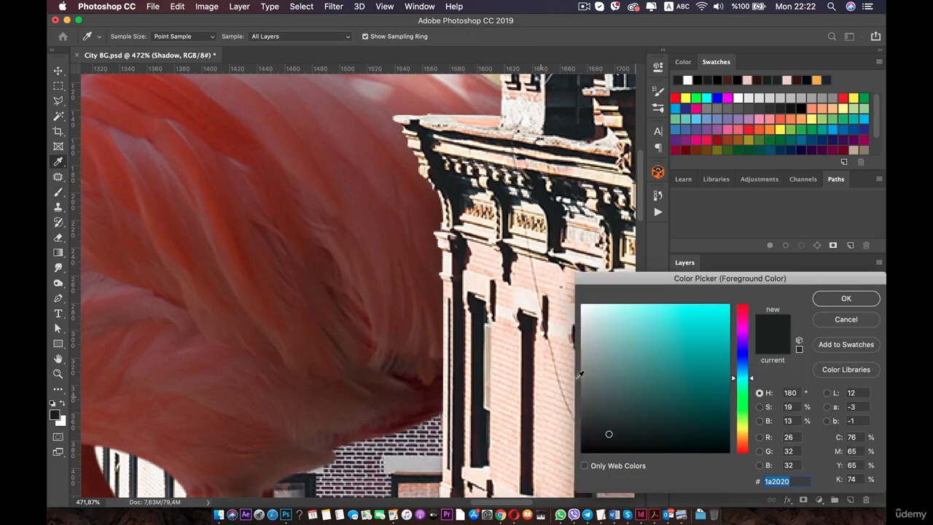
pyautogui.click(440, 381)
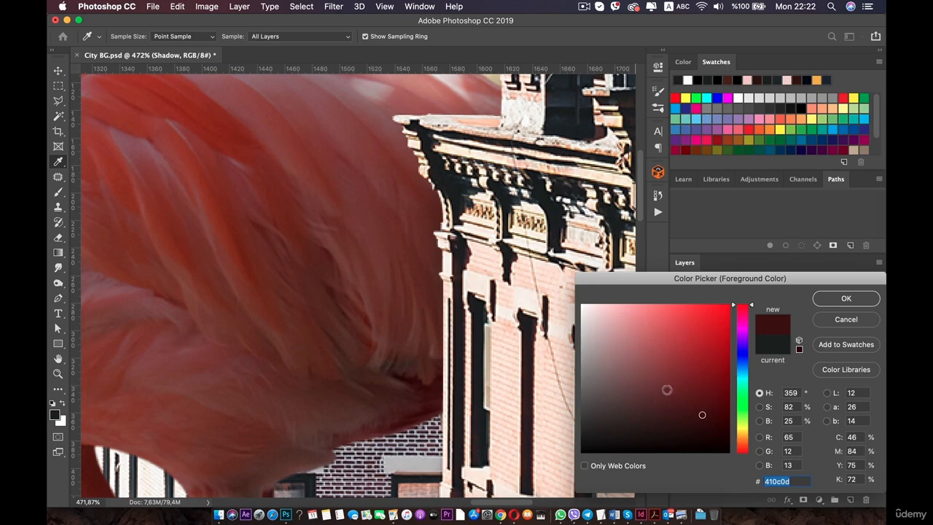
pyautogui.moveTo(702, 413); pyautogui.dragTo(703, 428)
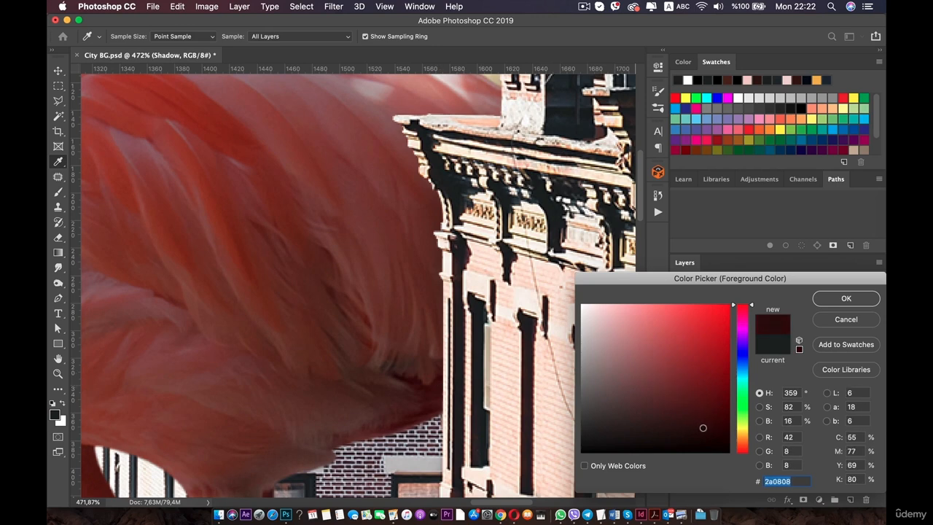
pyautogui.click(846, 298)
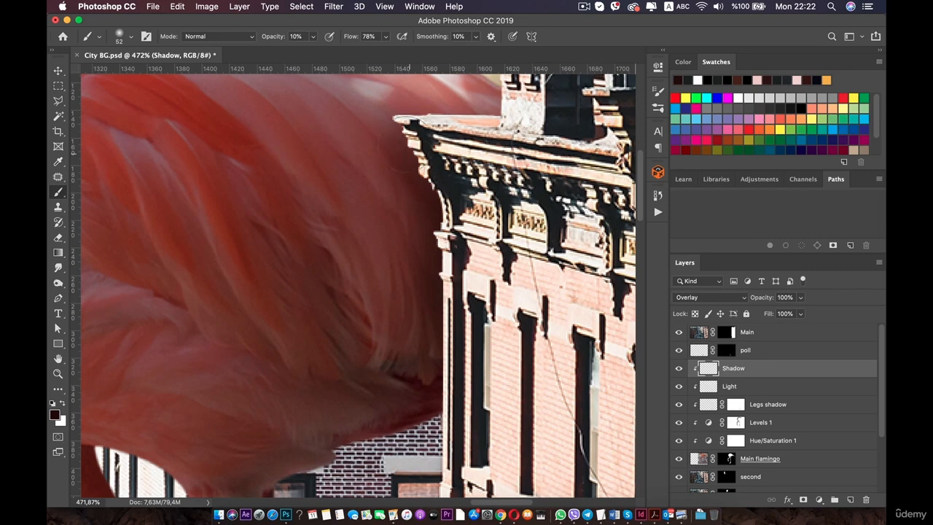
pyautogui.scroll(5, 422, 372)
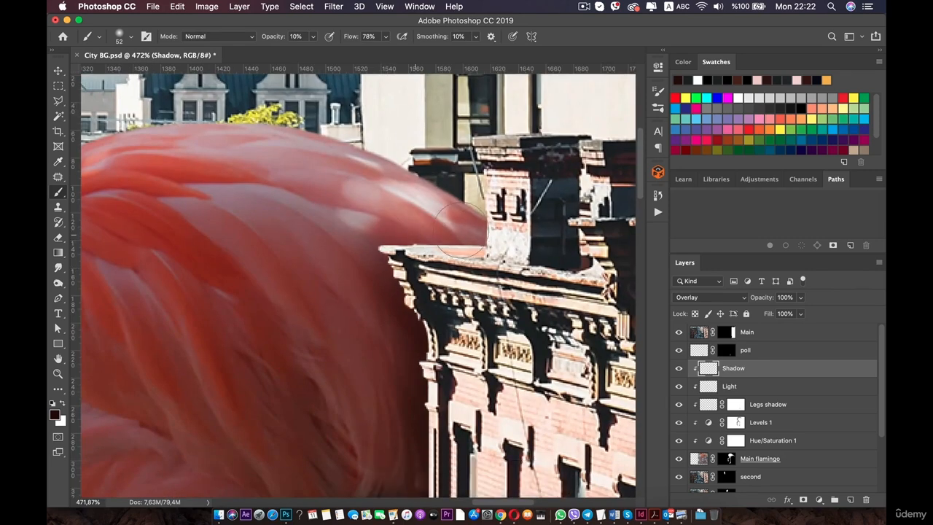
pyautogui.scroll(-2, 394, 280)
pyautogui.scroll(-4, 382, 288)
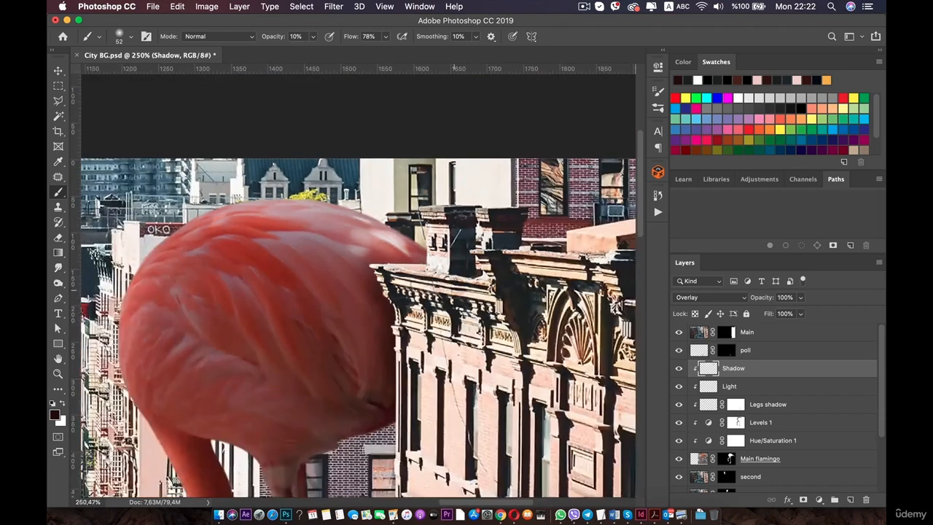
pyautogui.scroll(1, 390, 332)
pyautogui.scroll(-3, 396, 287)
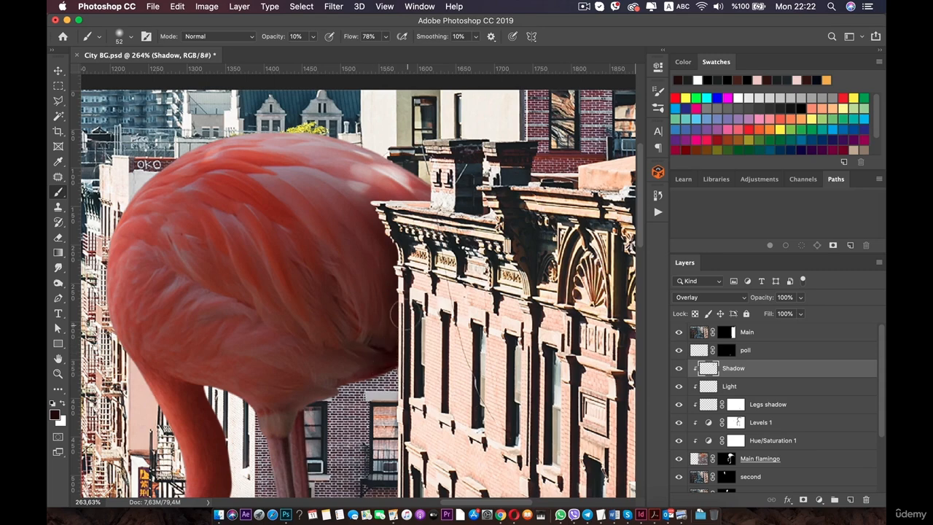
pyautogui.scroll(-10, 393, 243)
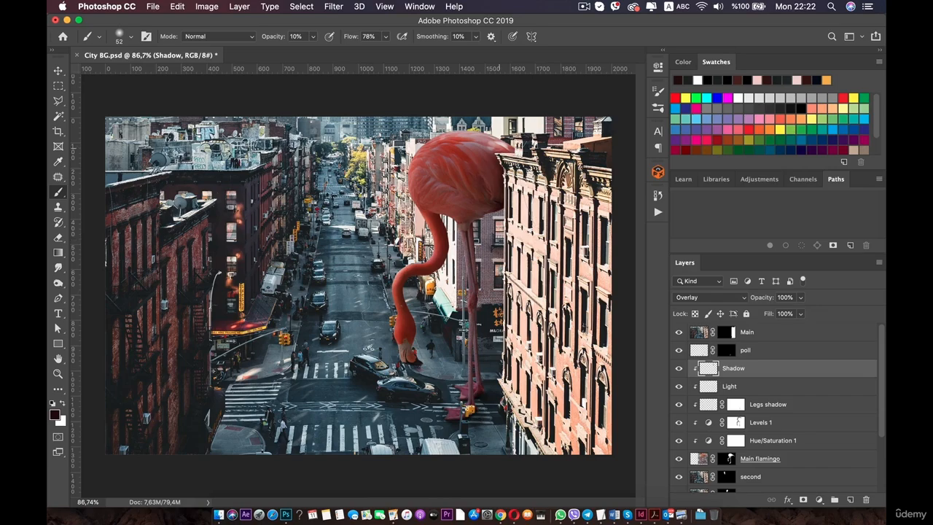
pyautogui.scroll(8, 485, 182)
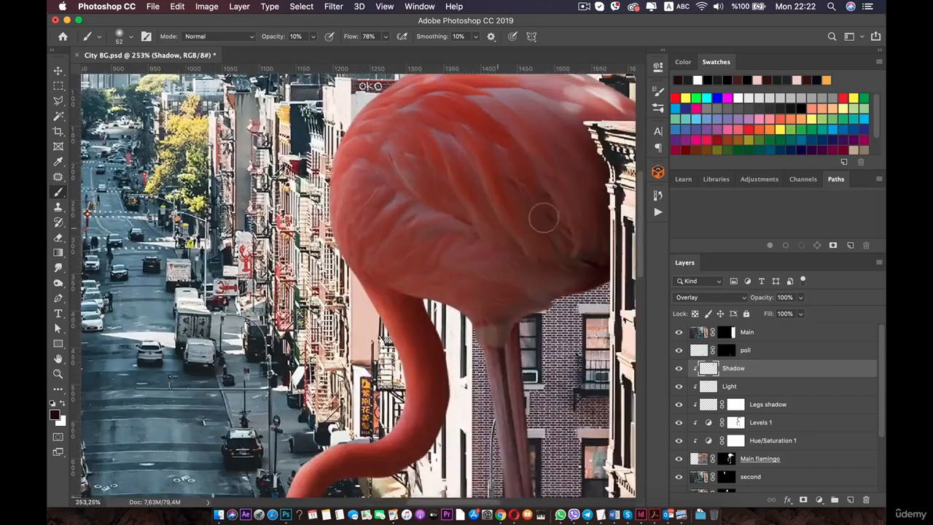
pyautogui.moveTo(544, 218); pyautogui.dragTo(454, 283)
pyautogui.scroll(1, 465, 270)
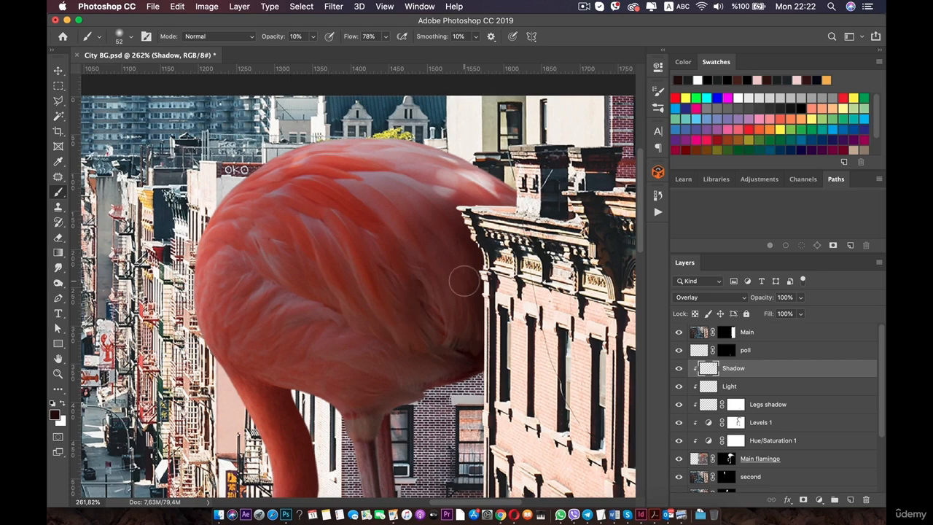
pyautogui.press('super+z')
# Enlarge the brush to 143 px and paint dark red shadow over the lower right of the flamingo's body on the Shadow layer.
pyautogui.rightClick(463, 281)
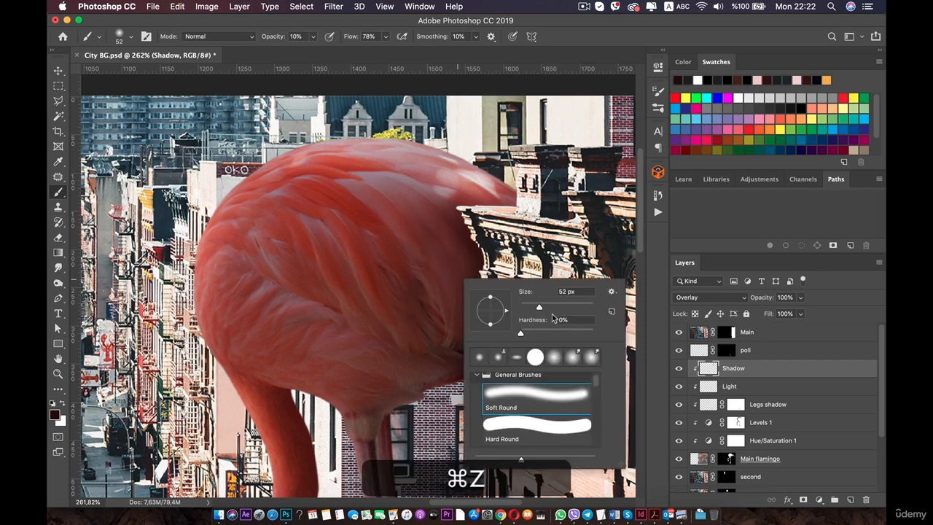
pyautogui.moveTo(545, 308); pyautogui.dragTo(565, 307)
pyautogui.moveTo(436, 226)
pyautogui.mouseDown()
pyautogui.moveTo(450, 257)
pyautogui.moveTo(440, 260)
pyautogui.moveTo(412, 384)
pyautogui.moveTo(449, 339)
pyautogui.moveTo(419, 384)
pyautogui.moveTo(417, 265)
pyautogui.moveTo(395, 219)
pyautogui.moveTo(479, 218)
pyautogui.moveTo(503, 349)
pyautogui.moveTo(475, 376)
pyautogui.moveTo(449, 374)
pyautogui.moveTo(475, 300)
pyautogui.mouseUp()
# Add a layer mask to the Shadow layer, lower the brush opacity to 5%, and brush black across the body on the mask.
pyautogui.scroll(-8, 458, 301)
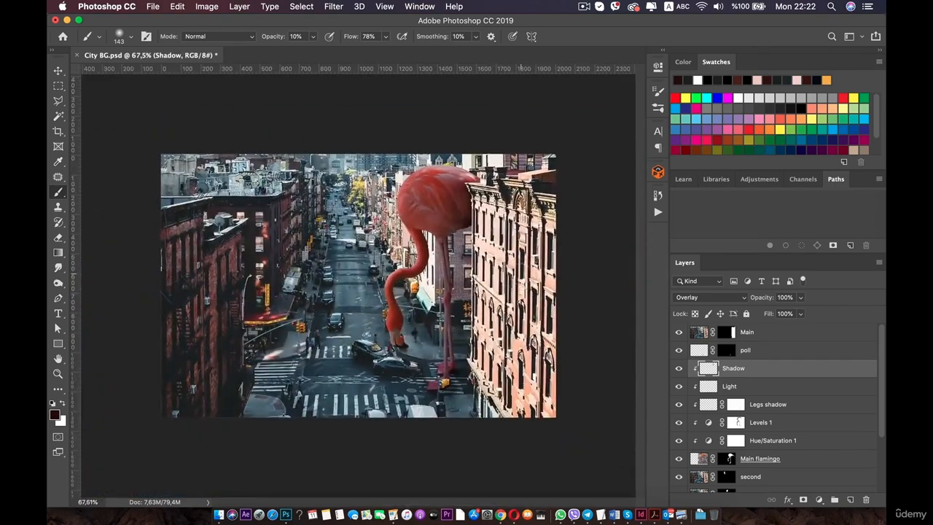
pyautogui.scroll(4, 462, 222)
pyautogui.scroll(2, 472, 224)
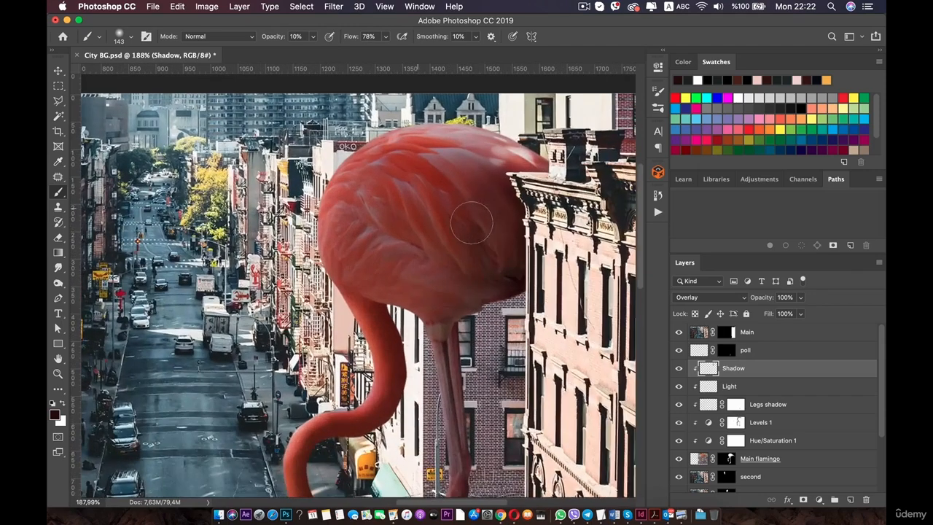
pyautogui.click(803, 499)
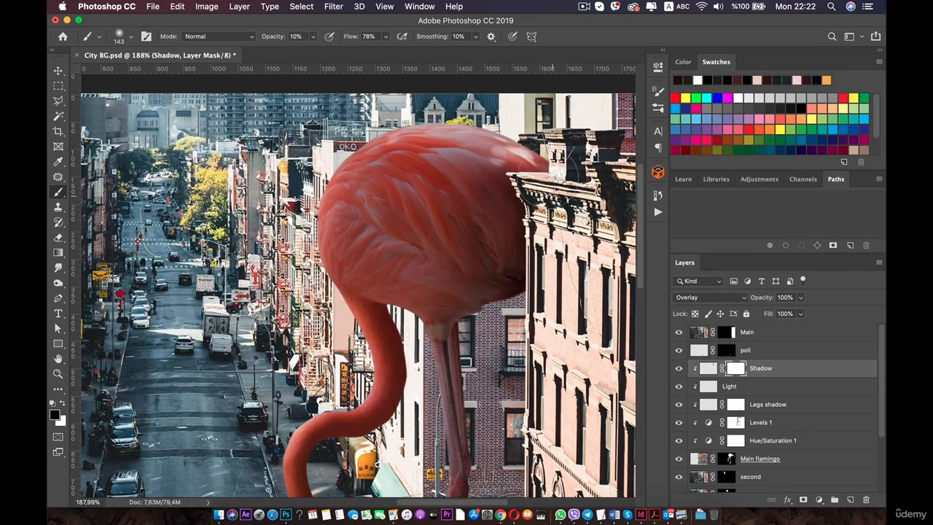
pyautogui.click(311, 37)
pyautogui.moveTo(311, 54); pyautogui.dragTo(311, 53)
pyautogui.moveTo(511, 194)
pyautogui.mouseDown()
pyautogui.moveTo(485, 255)
pyautogui.moveTo(485, 164)
pyautogui.moveTo(472, 249)
pyautogui.moveTo(493, 276)
pyautogui.moveTo(528, 226)
pyautogui.moveTo(531, 306)
pyautogui.moveTo(534, 237)
pyautogui.moveTo(524, 249)
pyautogui.moveTo(515, 166)
pyautogui.moveTo(535, 198)
pyautogui.moveTo(515, 212)
pyautogui.moveTo(500, 301)
pyautogui.moveTo(487, 241)
pyautogui.moveTo(500, 169)
pyautogui.moveTo(539, 276)
pyautogui.moveTo(514, 215)
pyautogui.moveTo(429, 314)
pyautogui.mouseUp()
# Switch back to the Shadow layer's pixels and paint a black shadow stroke along the underside of the flamingo's body.
pyautogui.scroll(-6, 429, 314)
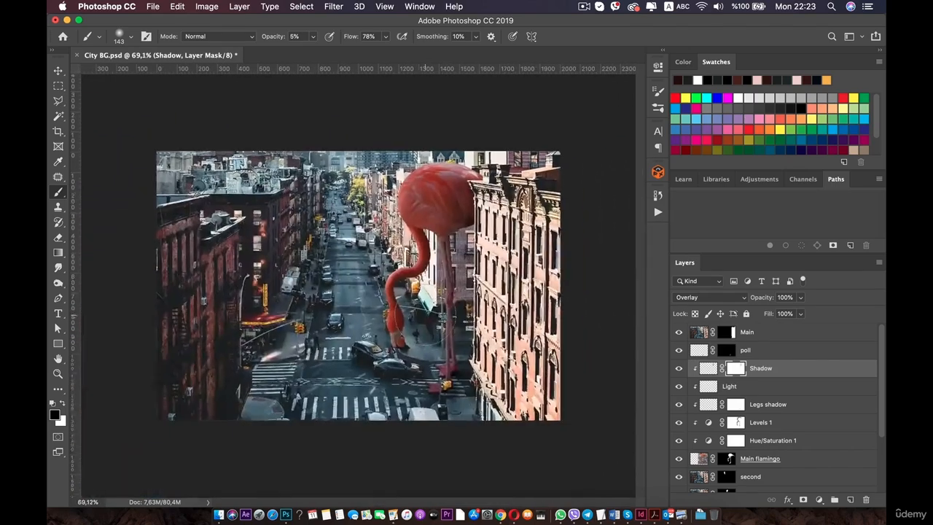
pyautogui.scroll(4, 408, 254)
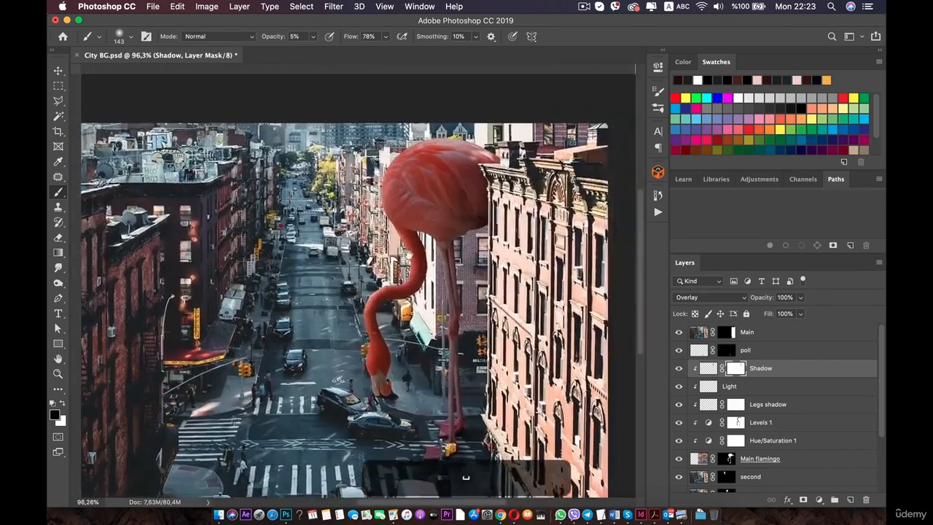
pyautogui.scroll(5, 408, 253)
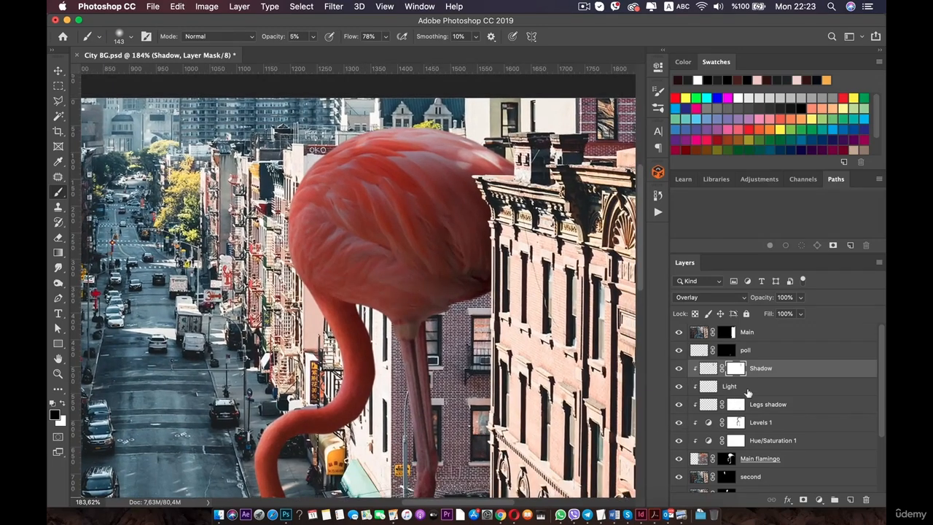
pyautogui.click(749, 388)
pyautogui.click(757, 376)
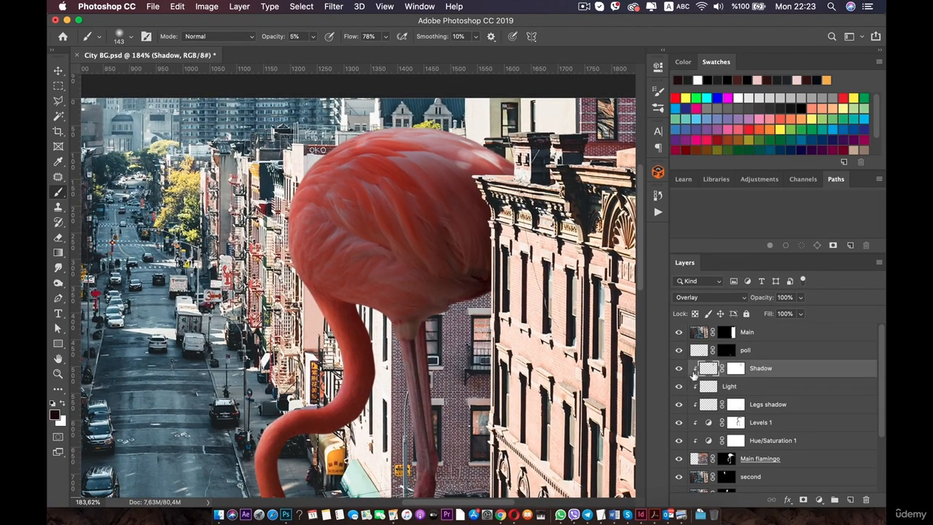
pyautogui.scroll(3, 367, 299)
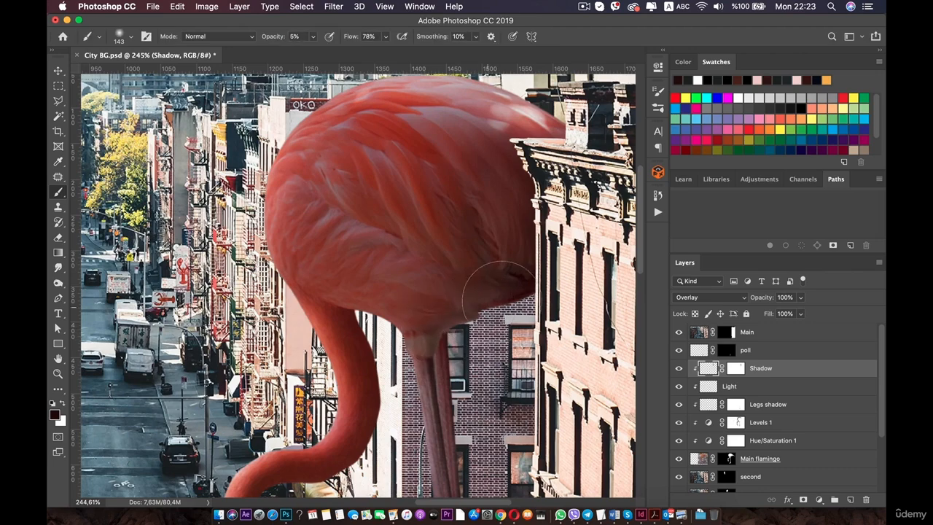
pyautogui.moveTo(477, 300)
pyautogui.mouseDown()
pyautogui.moveTo(427, 323)
pyautogui.moveTo(460, 300)
pyautogui.moveTo(405, 296)
pyautogui.moveTo(422, 325)
pyautogui.moveTo(435, 294)
pyautogui.moveTo(410, 352)
pyautogui.moveTo(443, 297)
pyautogui.moveTo(430, 350)
pyautogui.mouseUp()
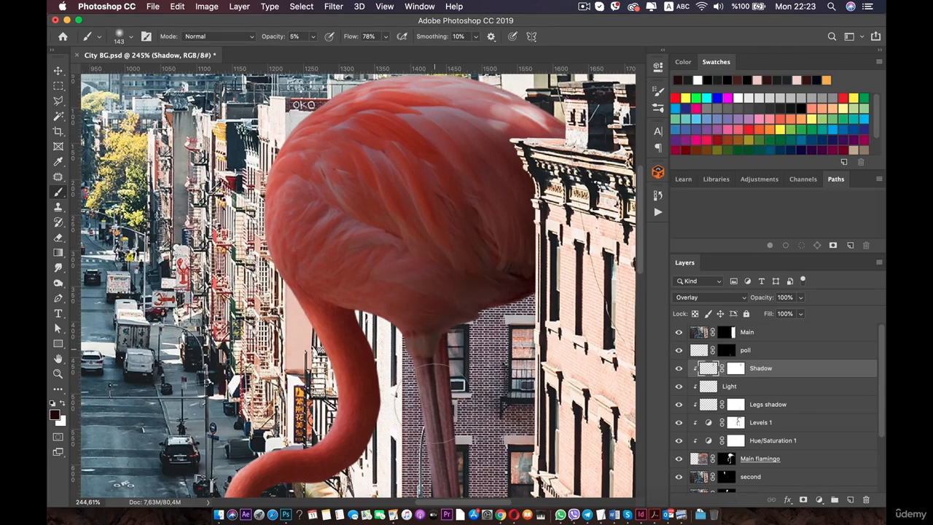
pyautogui.moveTo(439, 403); pyautogui.dragTo(381, 275)
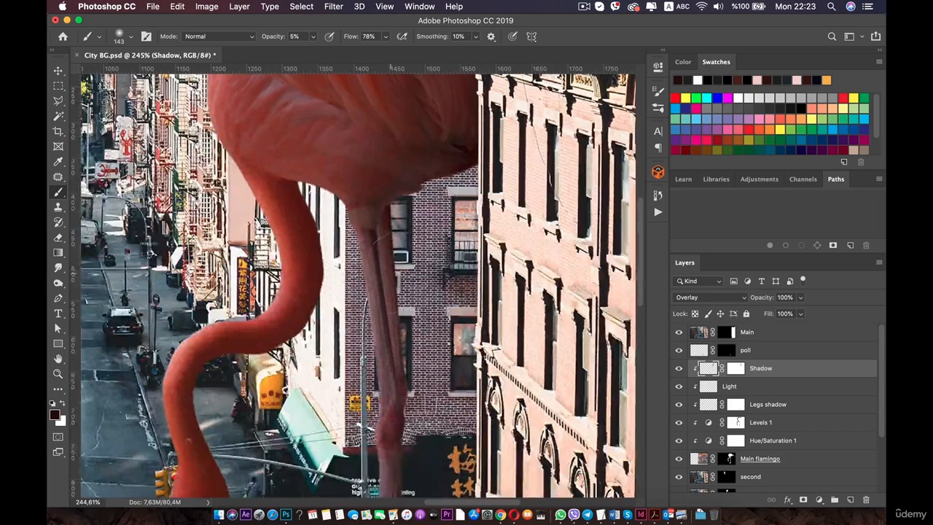
# Reduce the brush size to 39 px and dab shadow onto the flamingo's legs.
pyautogui.scroll(1, 408, 291)
pyautogui.scroll(1, 372, 291)
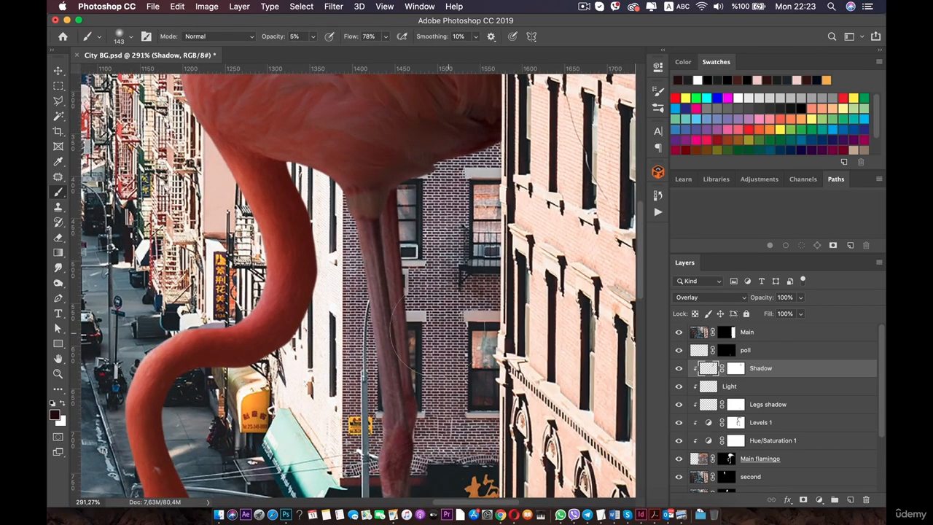
pyautogui.rightClick(209, 211)
pyautogui.moveTo(295, 219); pyautogui.dragTo(283, 219)
pyautogui.click(395, 330)
pyautogui.moveTo(382, 381); pyautogui.dragTo(346, 309)
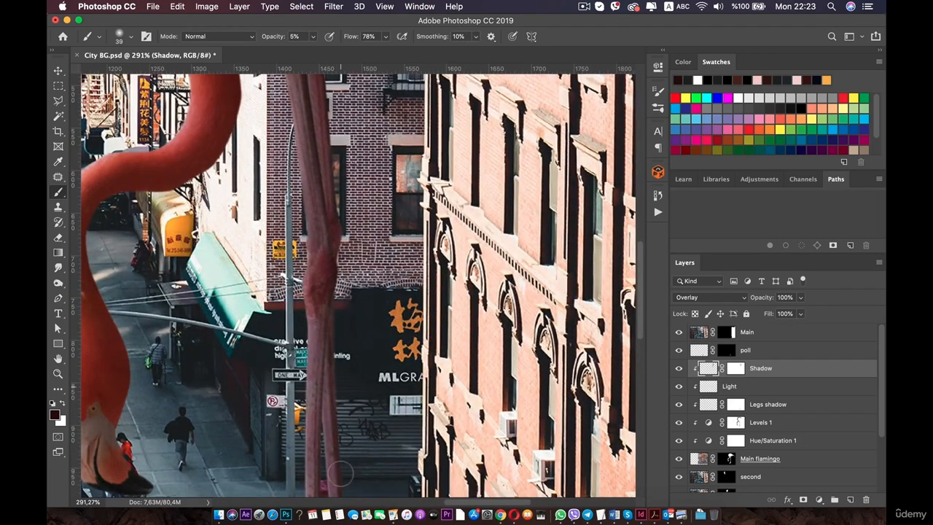
pyautogui.scroll(-5, 339, 459)
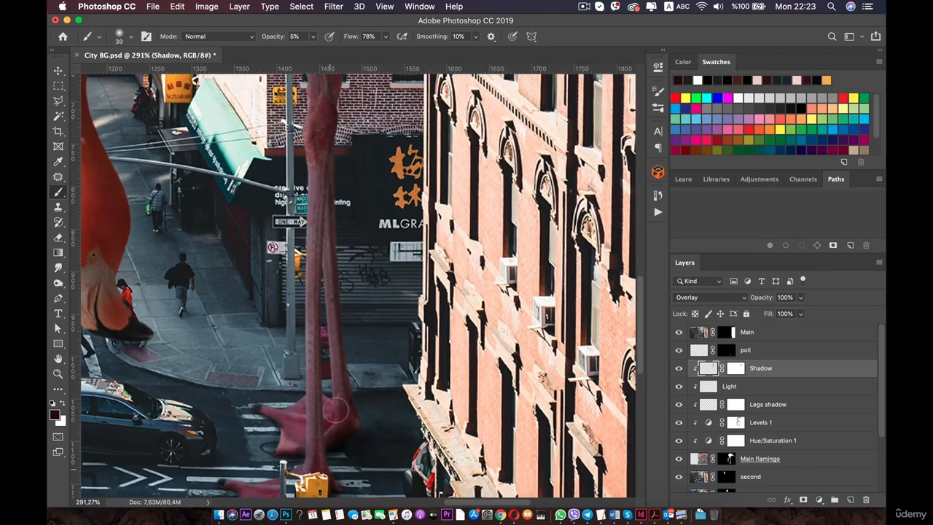
pyautogui.scroll(-10, 336, 412)
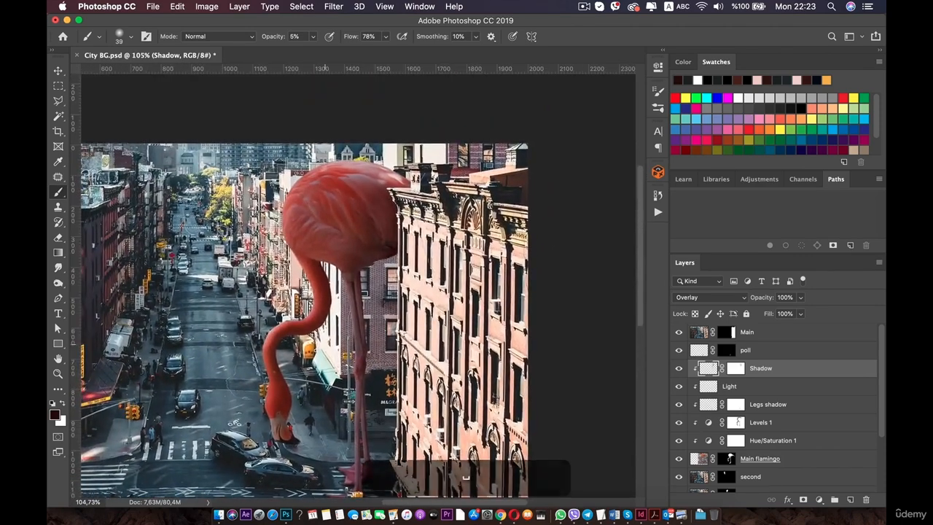
# Select the Light layer and make white the foreground colour.
pyautogui.press('super+0')
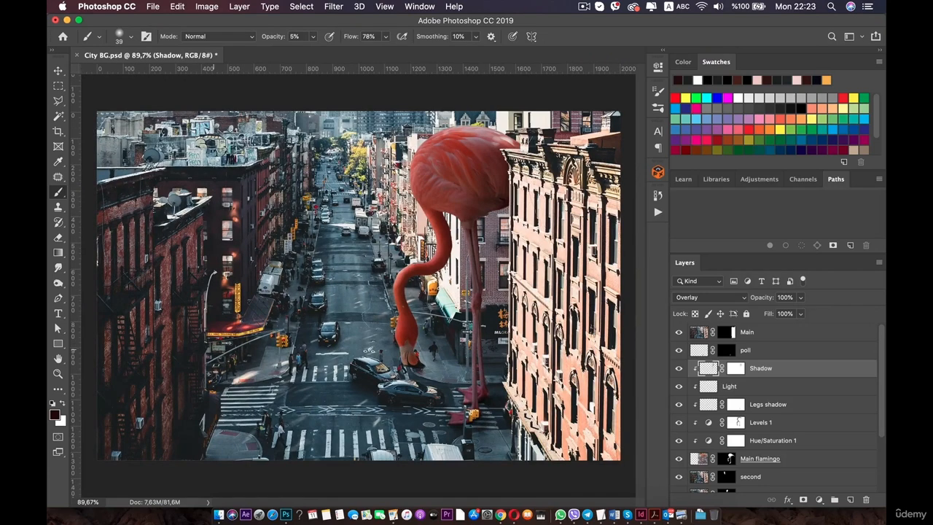
pyautogui.press('space')
pyautogui.press('space')
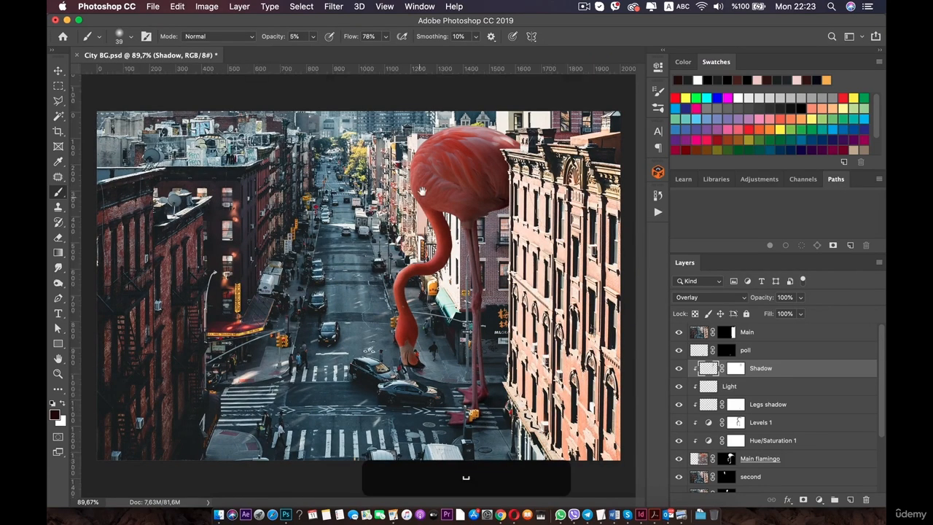
pyautogui.press('super+r')
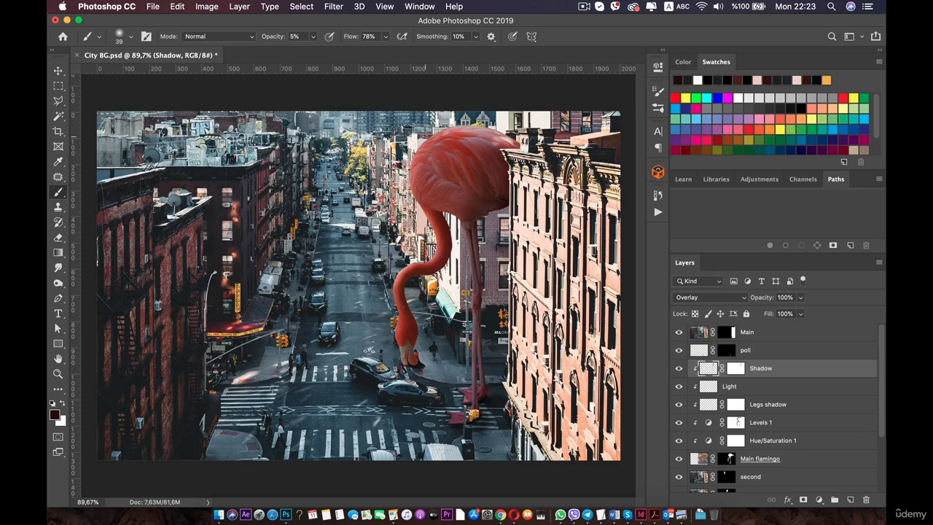
pyautogui.click(729, 385)
pyautogui.scroll(5, 357, 285)
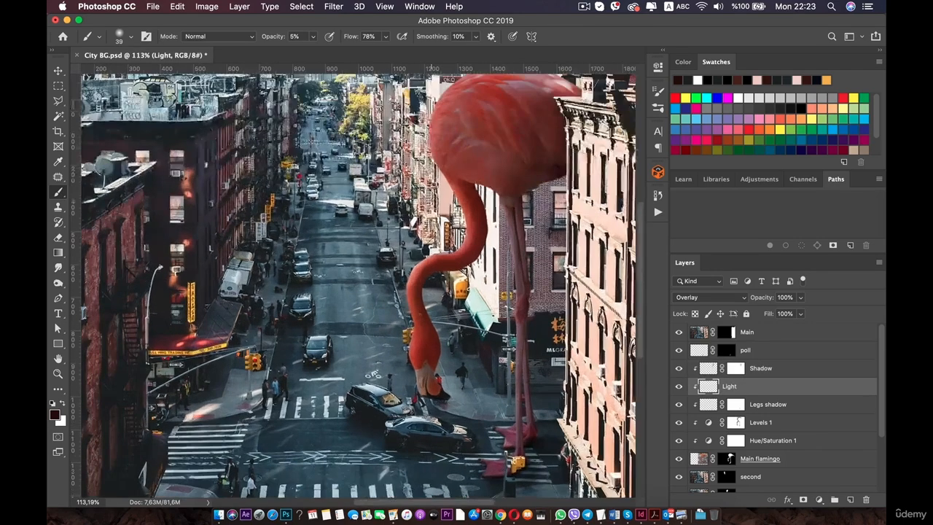
pyautogui.scroll(3, 355, 284)
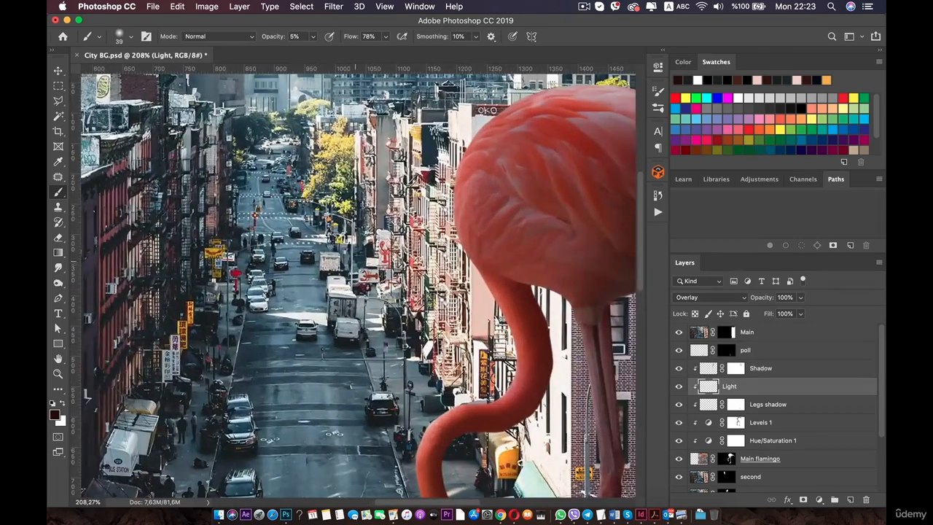
pyautogui.click(54, 416)
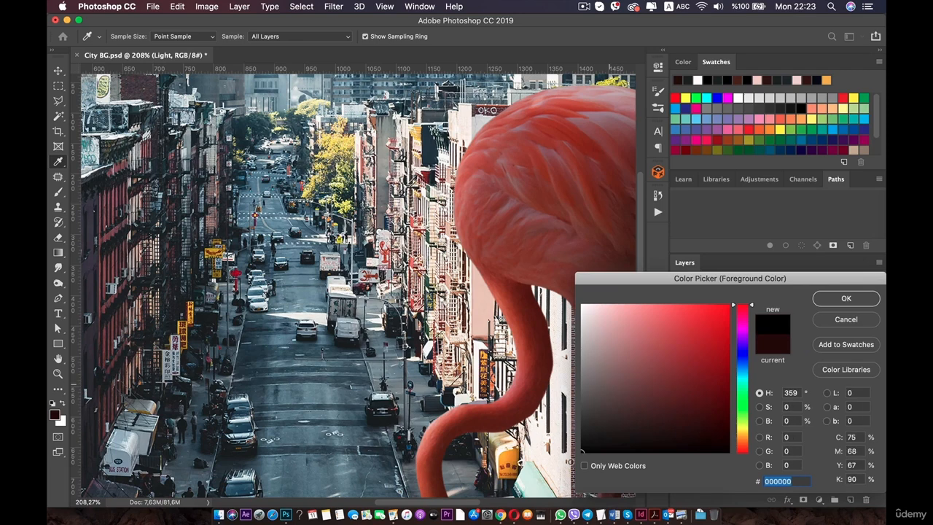
pyautogui.press('Return')
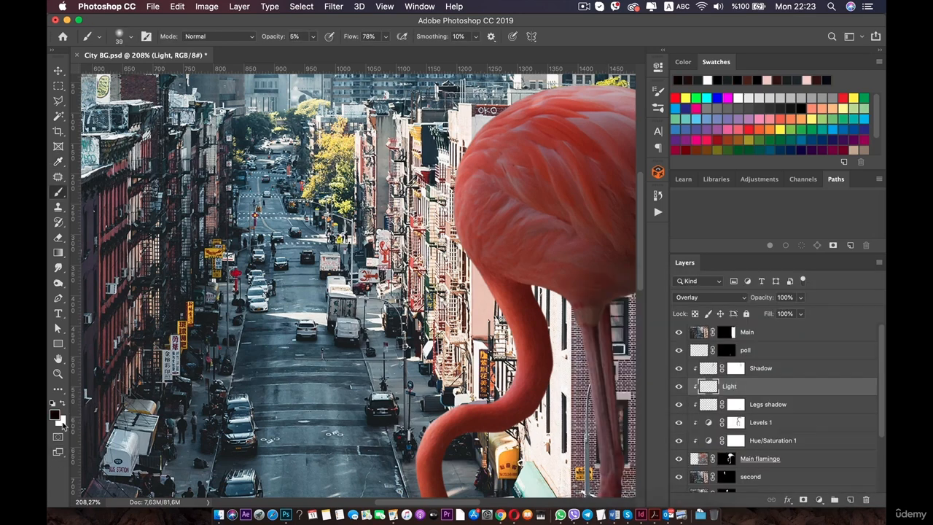
pyautogui.click(60, 421)
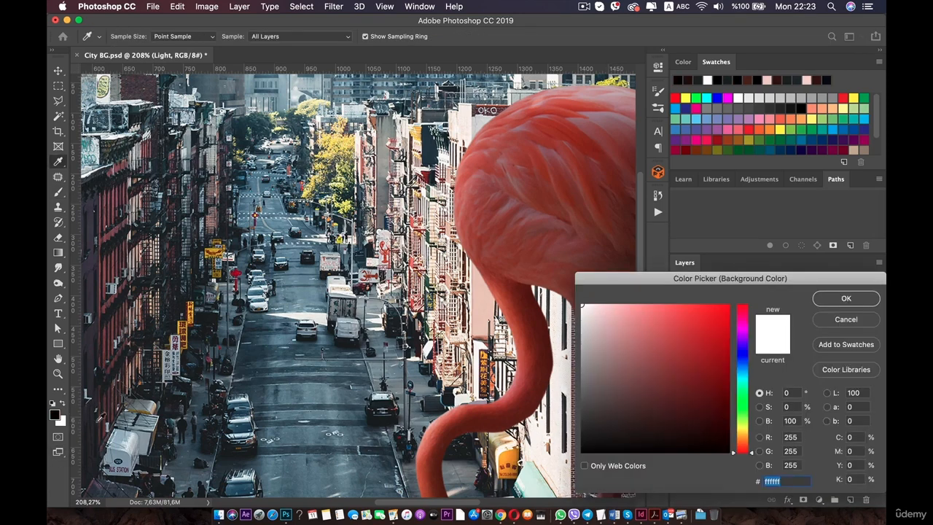
pyautogui.click(831, 301)
pyautogui.press('x')
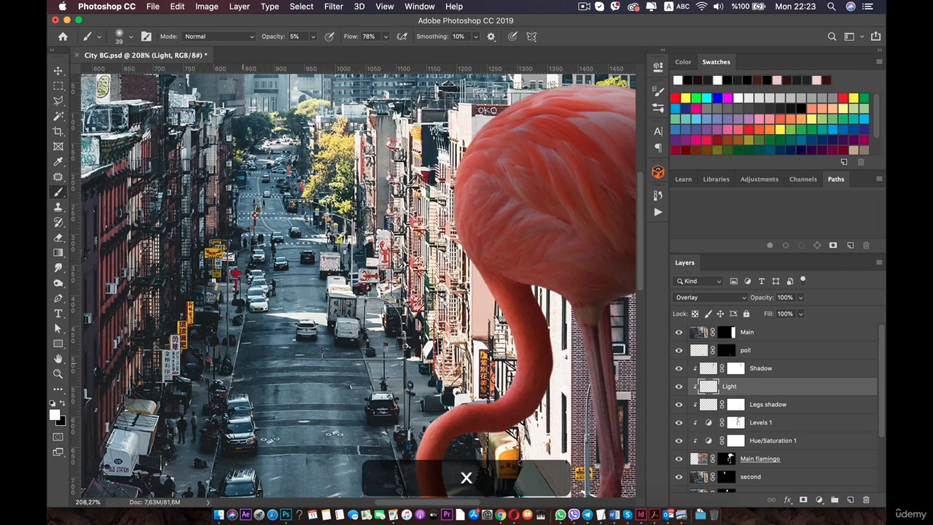
# Paint a soft white highlight across the top of the flamingo's back on the Light layer.
pyautogui.moveTo(469, 142); pyautogui.dragTo(328, 262)
pyautogui.scroll(5, 346, 265)
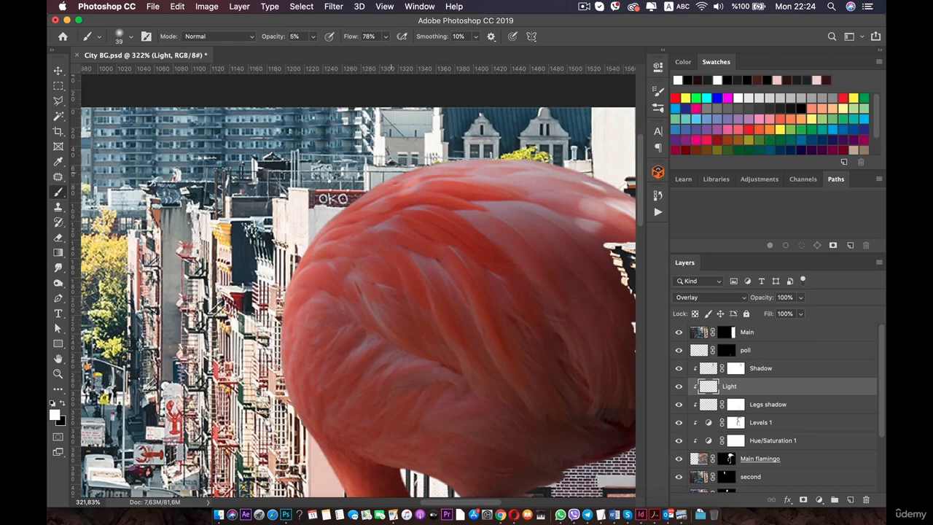
pyautogui.scroll(-15, 290, 254)
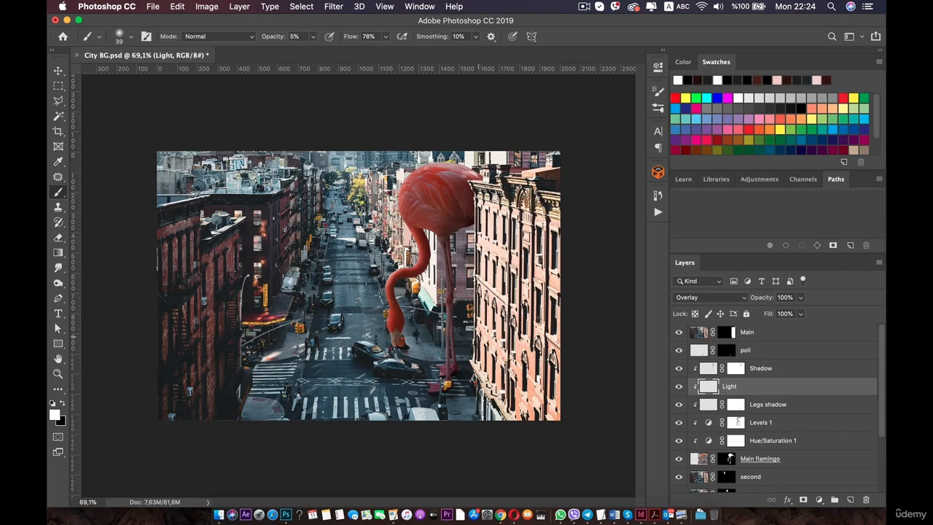
pyautogui.scroll(6, 441, 396)
pyautogui.moveTo(530, 456); pyautogui.dragTo(413, 294)
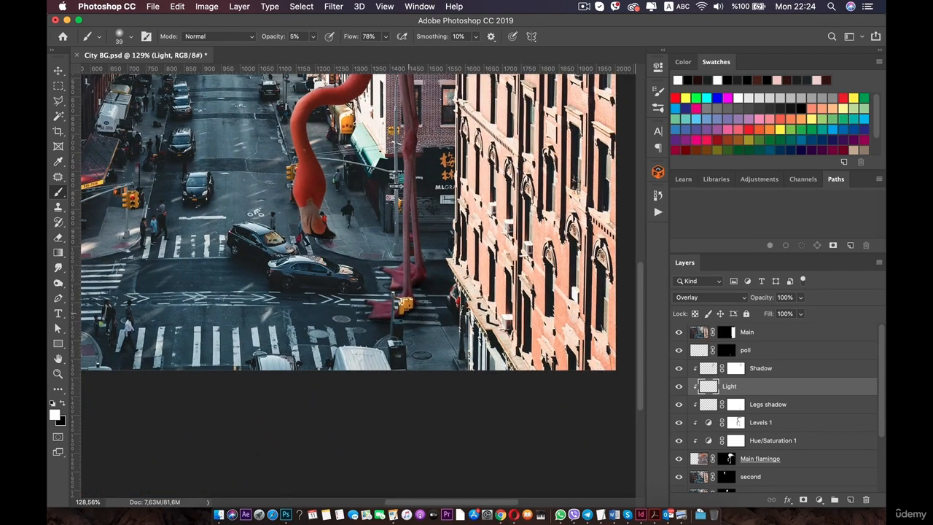
# Create a new layer above the poll layer and clip it to the layer below.
pyautogui.click(758, 351)
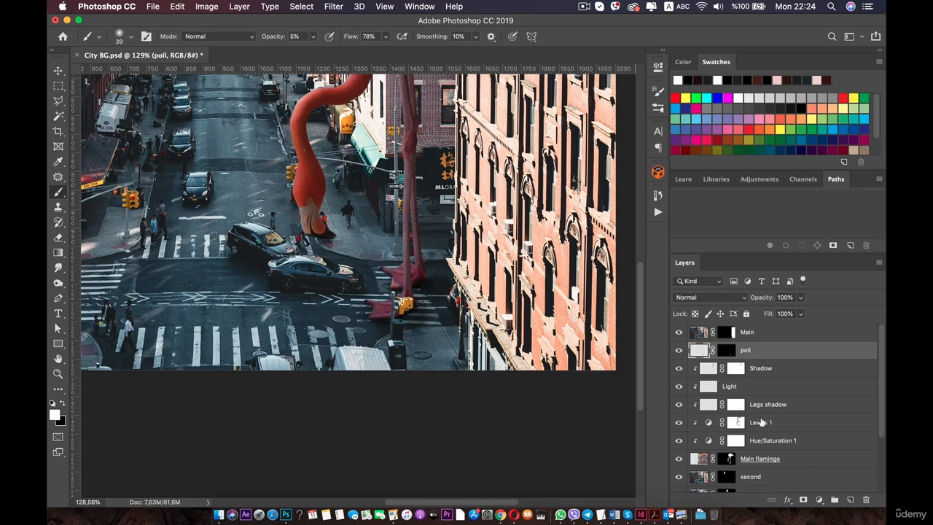
pyautogui.click(849, 499)
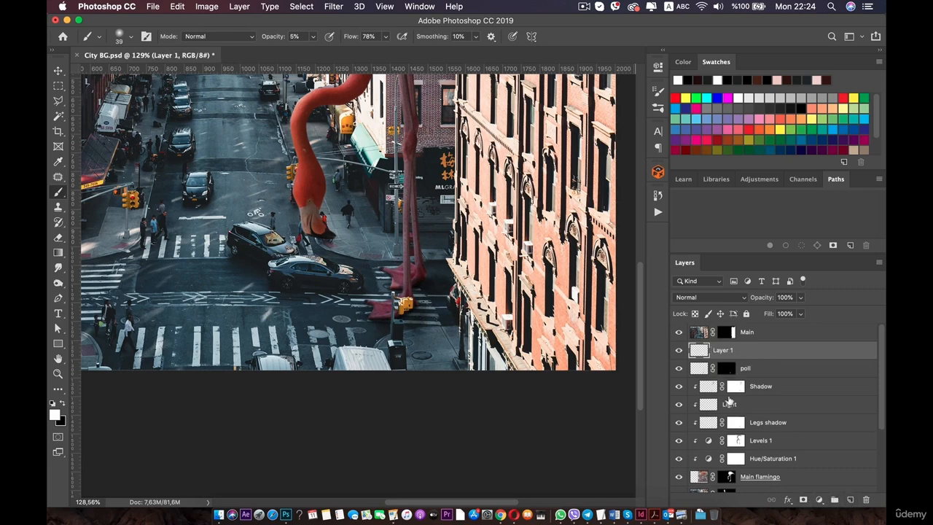
pyautogui.press('alt')
pyautogui.keyDown('alt'); pyautogui.click(696, 355); pyautogui.keyUp('alt')
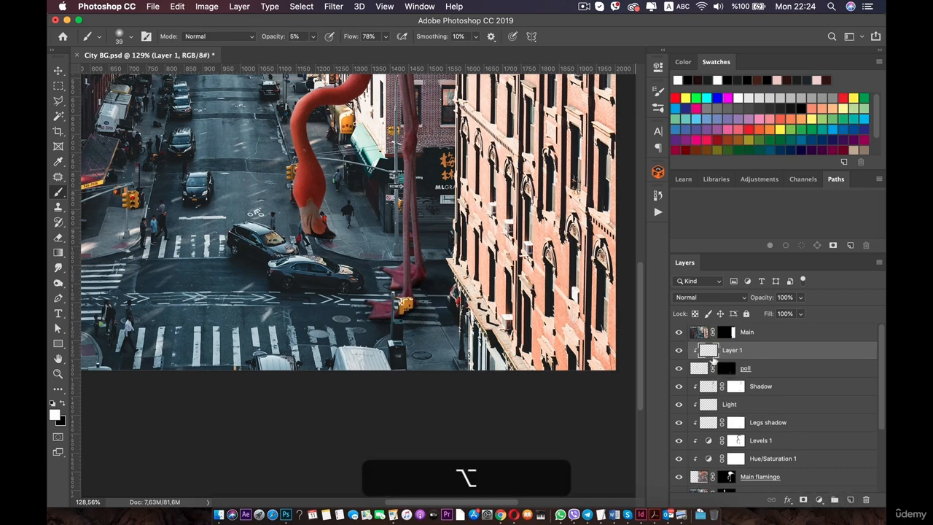
# Rename the new clipped layer "Shadow and light poll".
pyautogui.write('Sh')
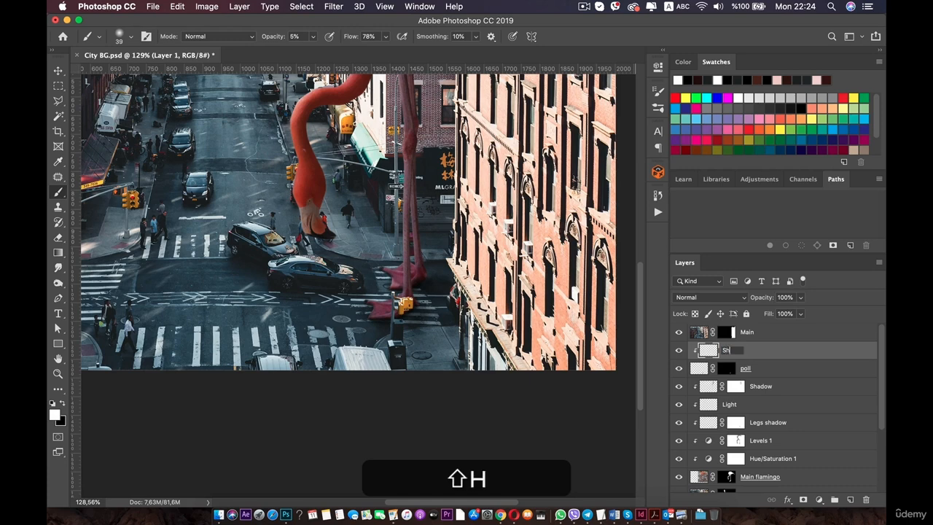
pyautogui.write('adow')
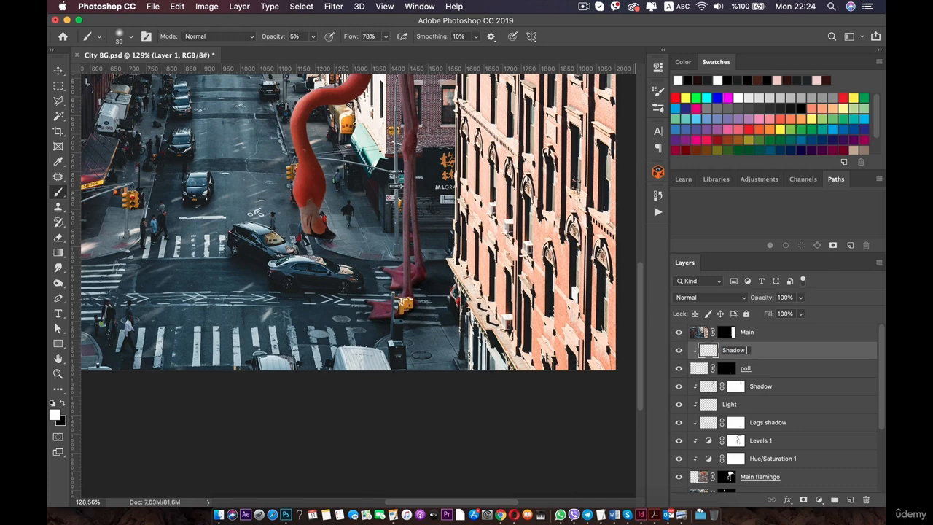
pyautogui.write(' and light p')
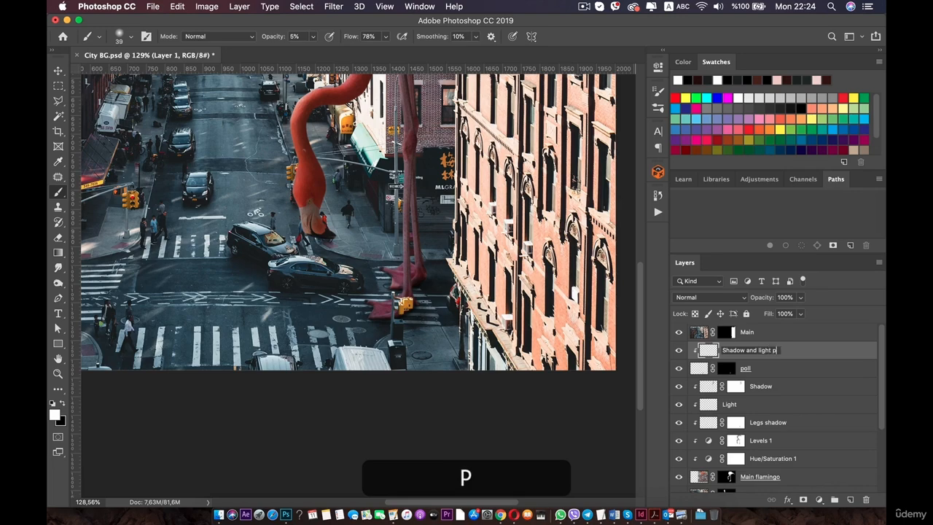
pyautogui.write('oll')
pyautogui.press('Return')
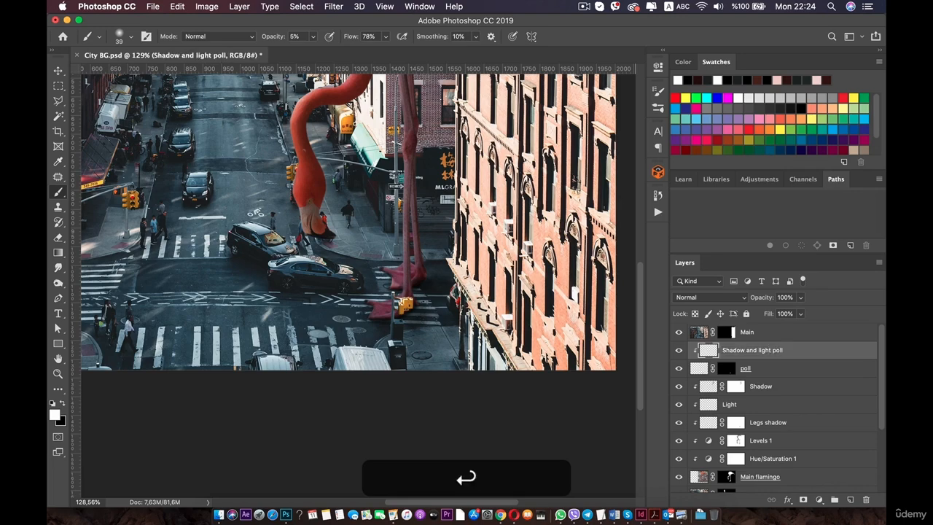
# Switch the foreground to black and paint soft shadow down the pole beneath the traffic signal box.
pyautogui.scroll(5, 377, 284)
pyautogui.moveTo(377, 285); pyautogui.dragTo(283, 249)
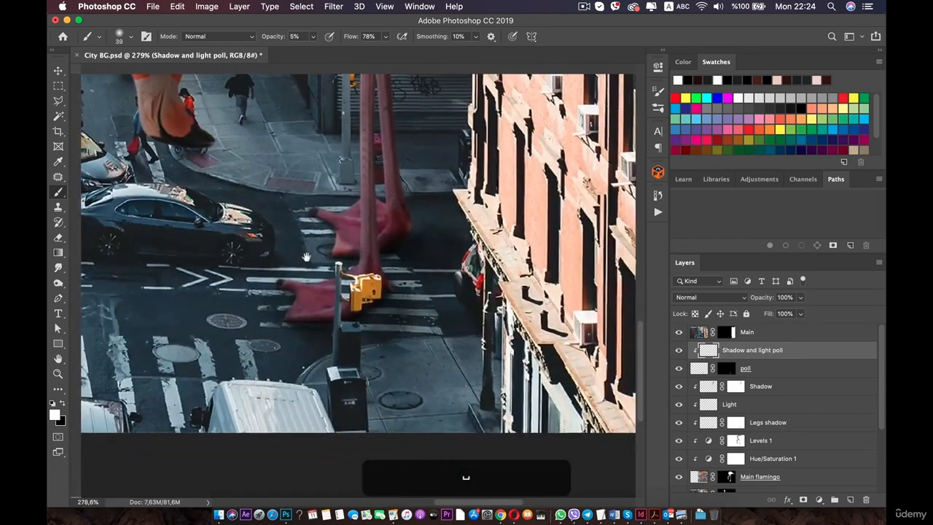
pyautogui.scroll(3, 336, 288)
pyautogui.click(61, 403)
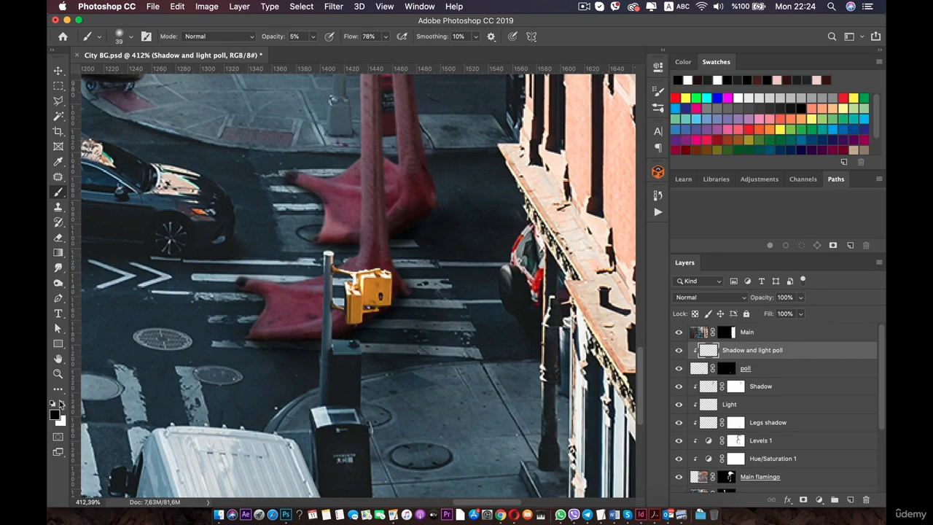
pyautogui.scroll(2, 328, 309)
pyautogui.moveTo(354, 271); pyautogui.dragTo(350, 295)
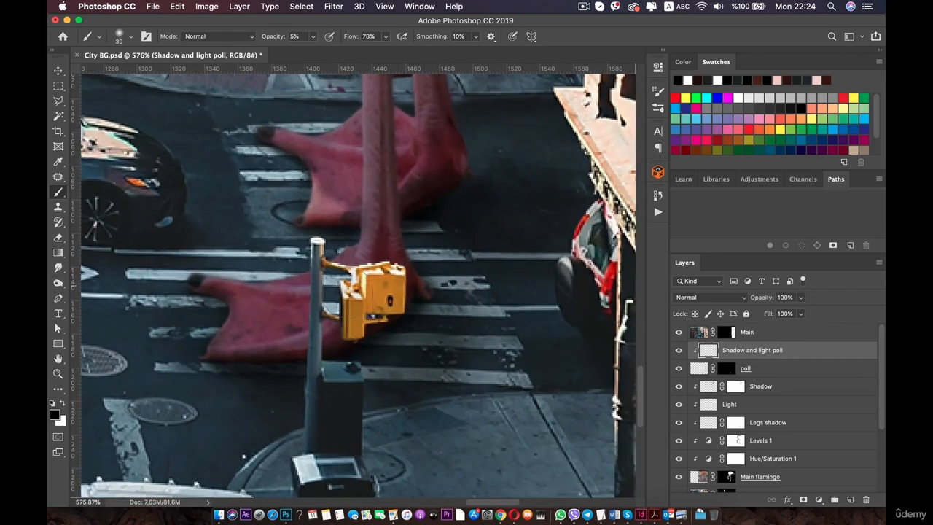
pyautogui.scroll(-3, 305, 270)
pyautogui.scroll(4, 305, 270)
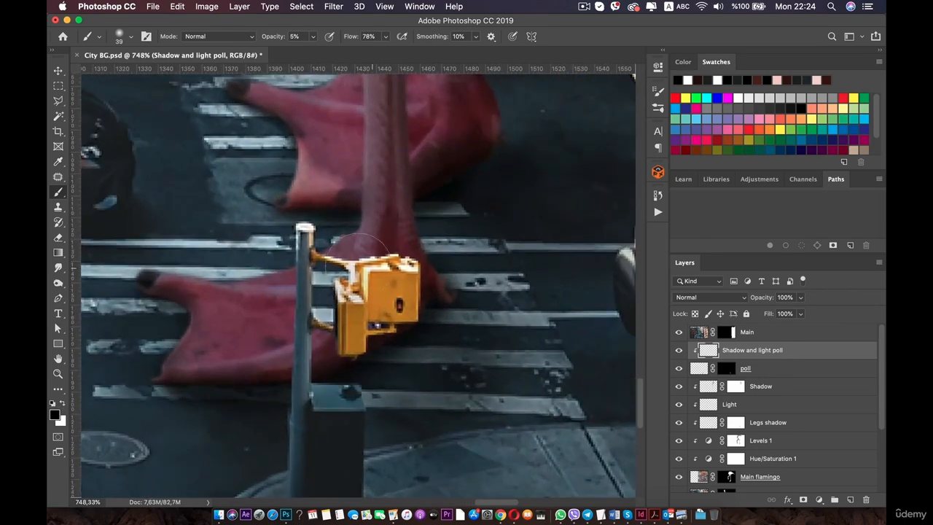
pyautogui.moveTo(311, 266); pyautogui.dragTo(300, 417)
pyautogui.moveTo(303, 372); pyautogui.dragTo(306, 449)
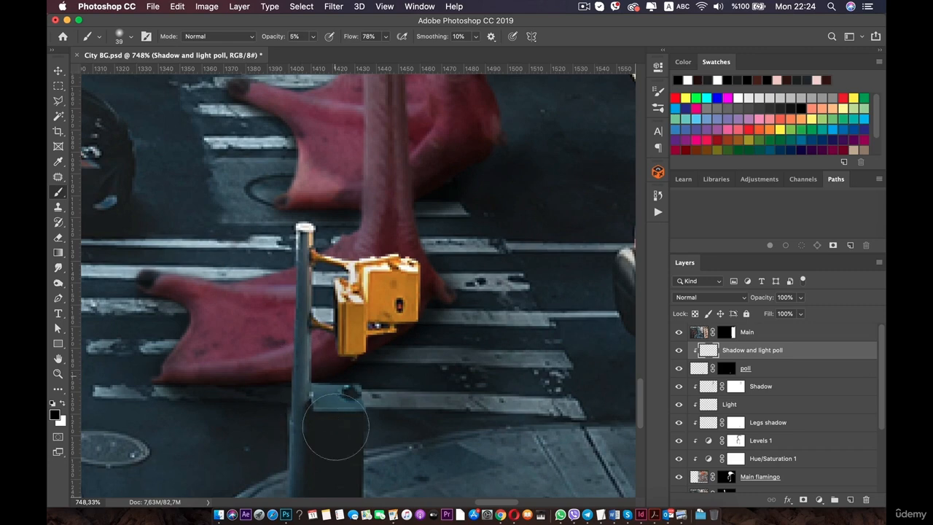
pyautogui.moveTo(343, 365); pyautogui.dragTo(339, 442)
pyautogui.scroll(-3, 357, 287)
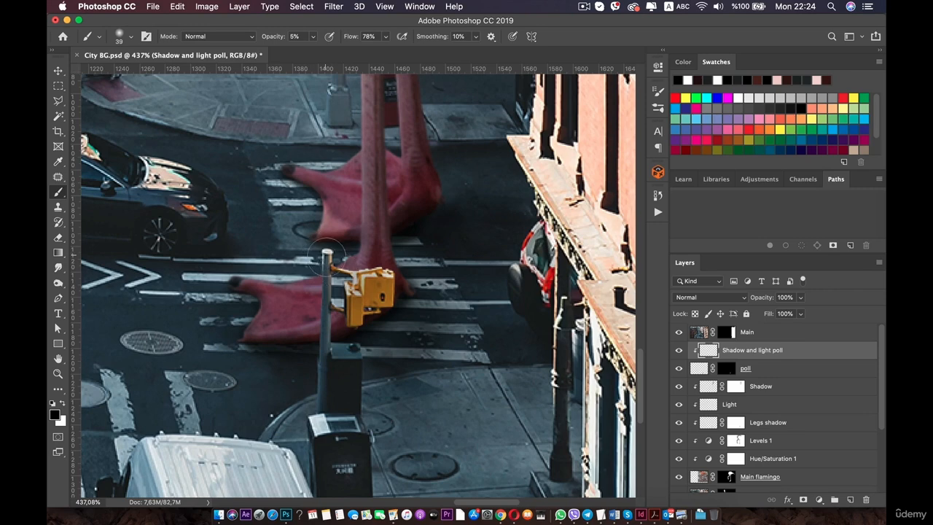
# Paint a few more shadow strokes around the pole and signal box, then undo the last stroke.
pyautogui.moveTo(337, 358); pyautogui.dragTo(351, 377)
pyautogui.moveTo(356, 312)
pyautogui.mouseDown()
pyautogui.moveTo(388, 259)
pyautogui.moveTo(390, 297)
pyautogui.moveTo(387, 275)
pyautogui.moveTo(365, 270)
pyautogui.moveTo(352, 281)
pyautogui.moveTo(391, 289)
pyautogui.mouseUp()
pyautogui.moveTo(333, 389)
pyautogui.mouseDown()
pyautogui.moveTo(327, 262)
pyautogui.moveTo(379, 279)
pyautogui.moveTo(340, 400)
pyautogui.moveTo(305, 410)
pyautogui.mouseUp()
pyautogui.scroll(-10, 304, 410)
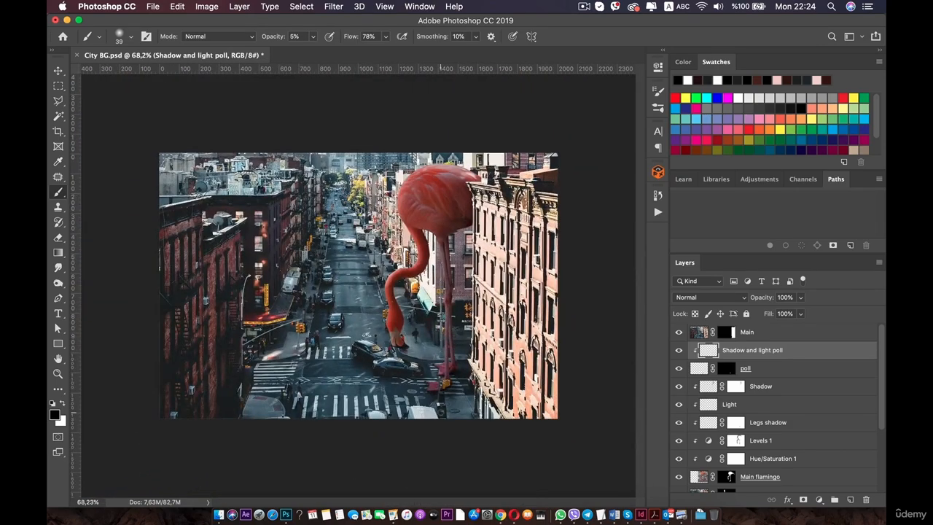
pyautogui.scroll(4, 441, 409)
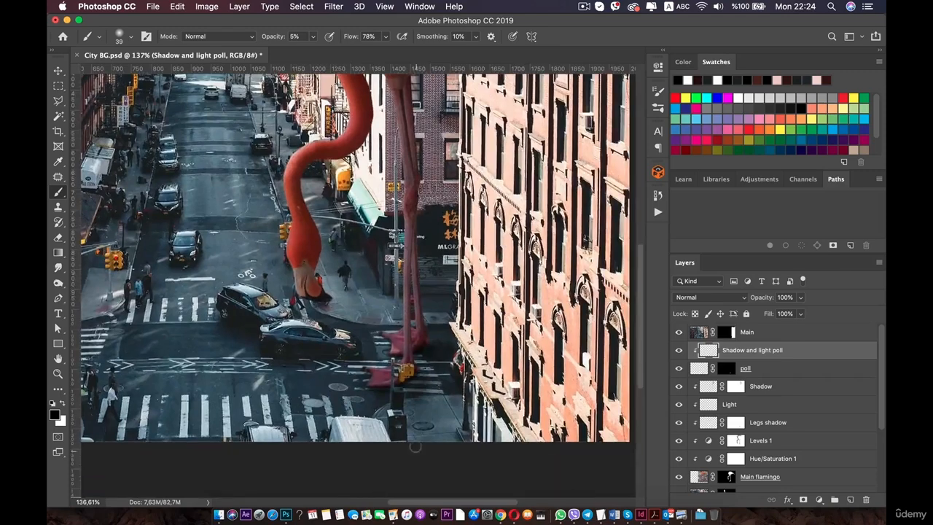
pyautogui.scroll(3, 416, 446)
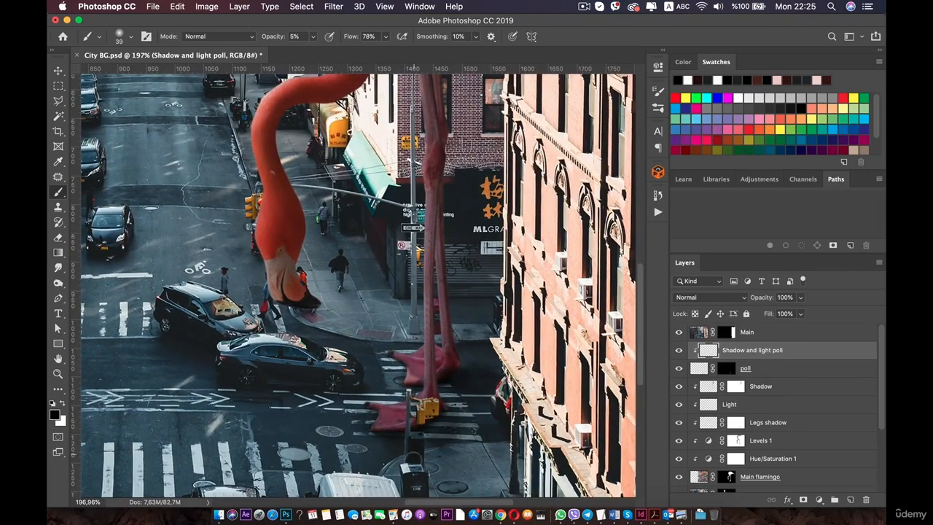
pyautogui.scroll(-3, 421, 458)
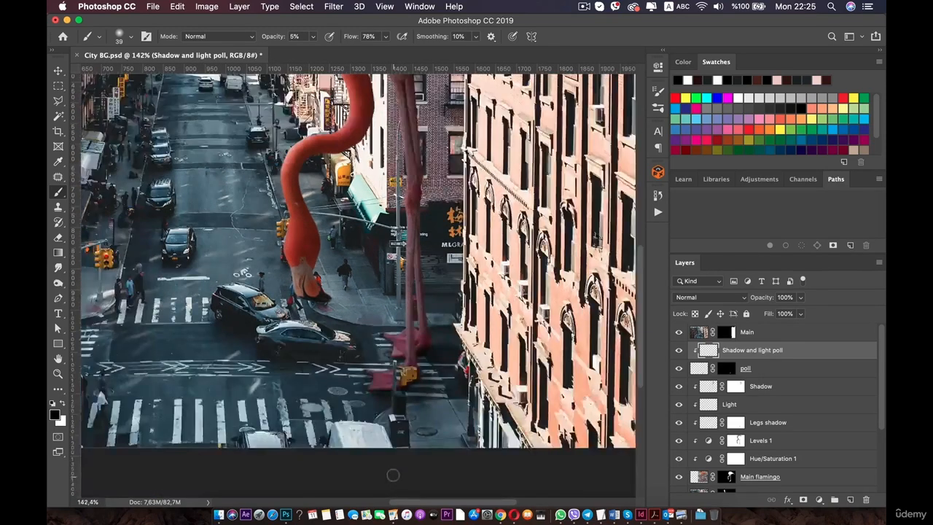
pyautogui.press('super+z')
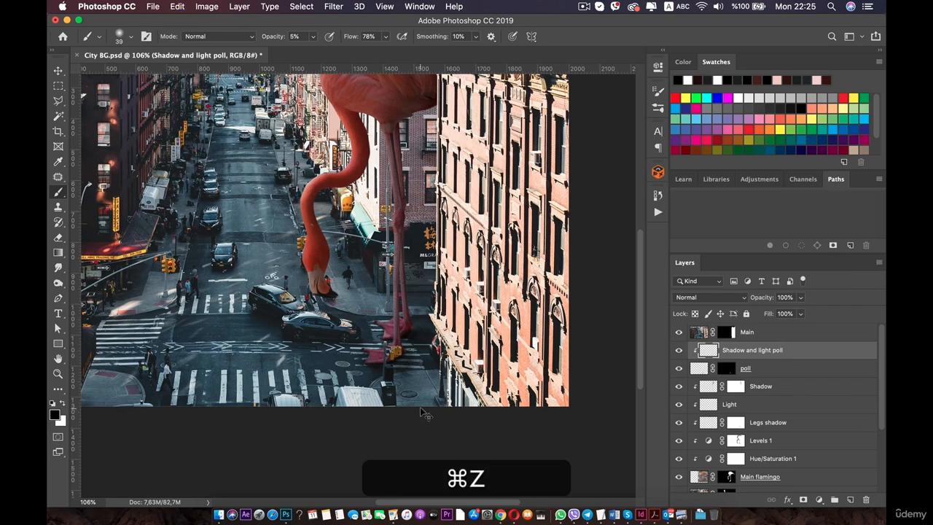
# Add a layer mask to the Shadow and light poll layer and set the brush size to 91 px.
pyautogui.click(804, 500)
pyautogui.scroll(3, 357, 285)
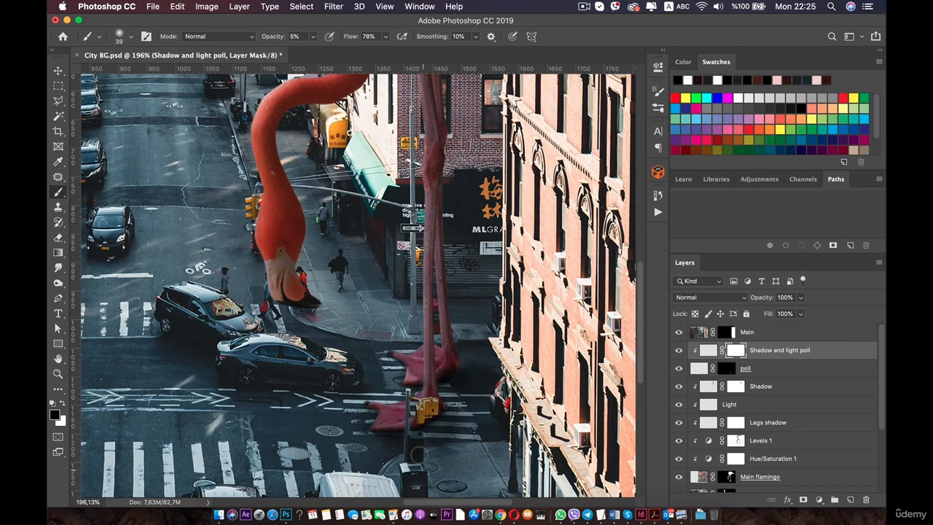
pyautogui.rightClick(418, 408)
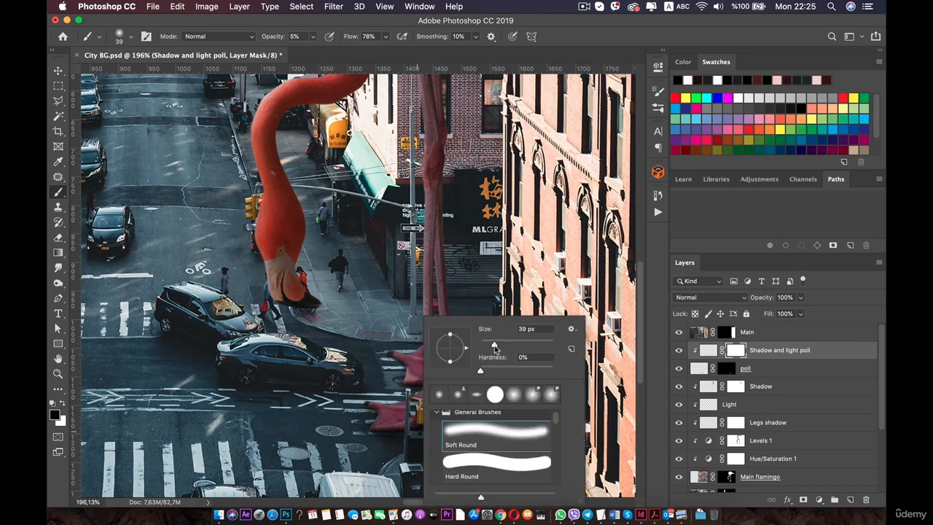
pyautogui.press('Return')
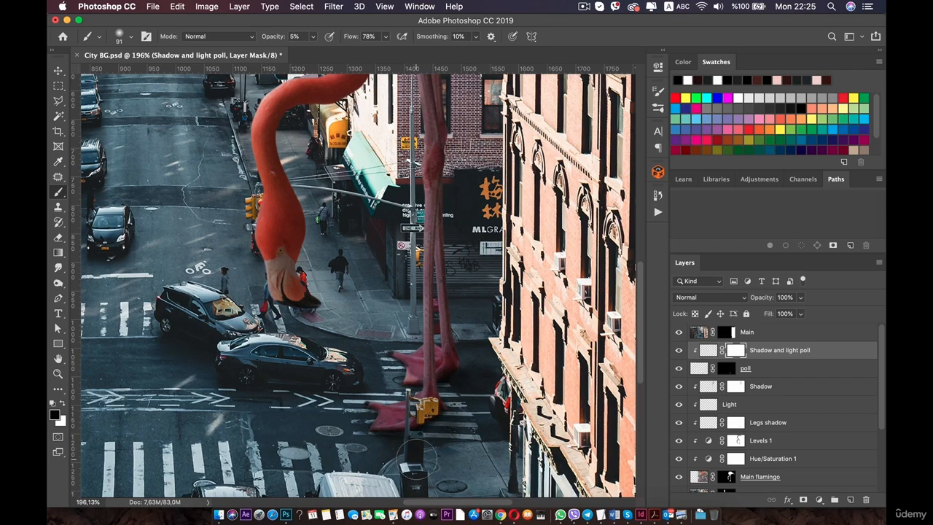
pyautogui.scroll(-5, 417, 454)
pyautogui.scroll(-2, 417, 453)
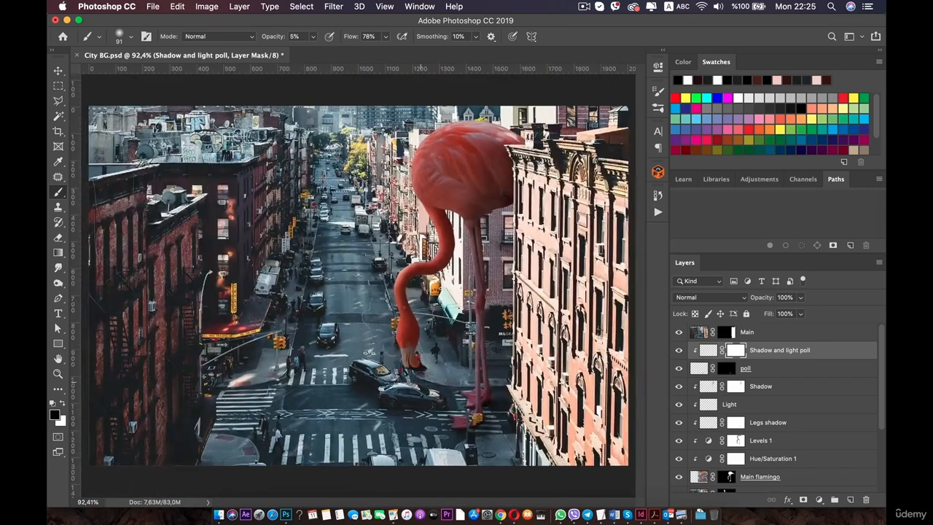
# Switch to the Move tool and toggle the Main layer's visibility to compare the composite.
pyautogui.click(60, 72)
pyautogui.scroll(-1, 398, 274)
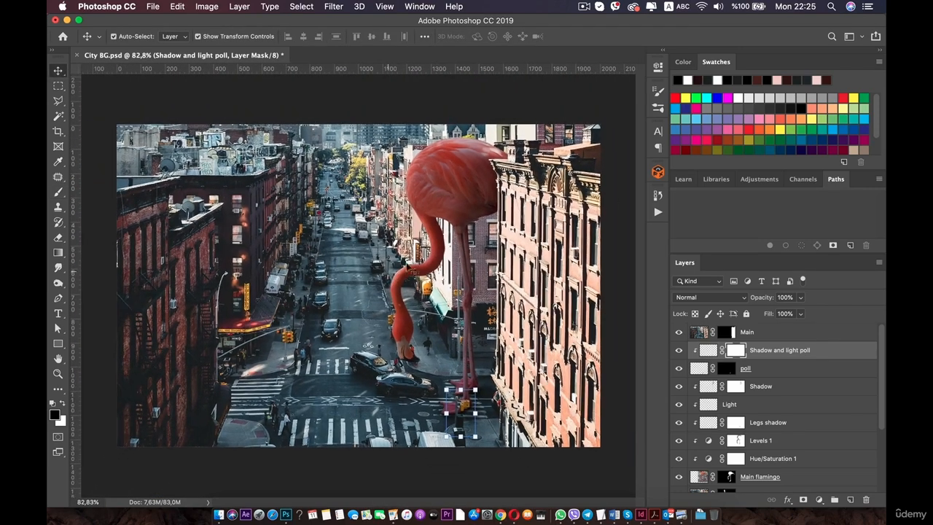
pyautogui.press('space')
pyautogui.click(530, 280)
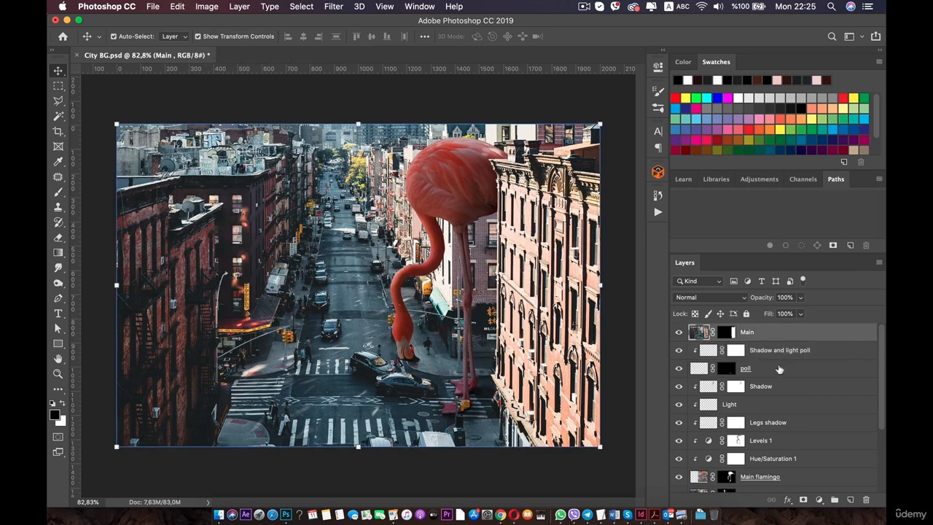
pyautogui.click(678, 332)
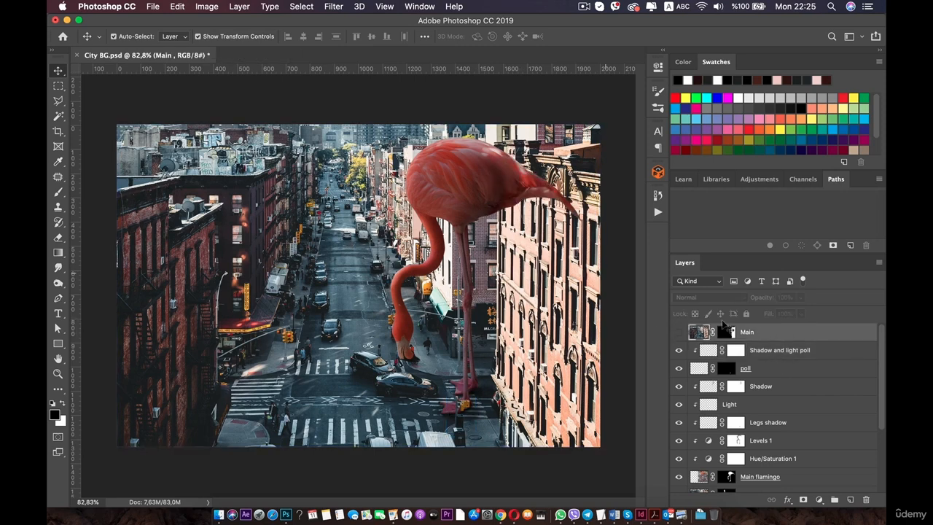
pyautogui.click(678, 332)
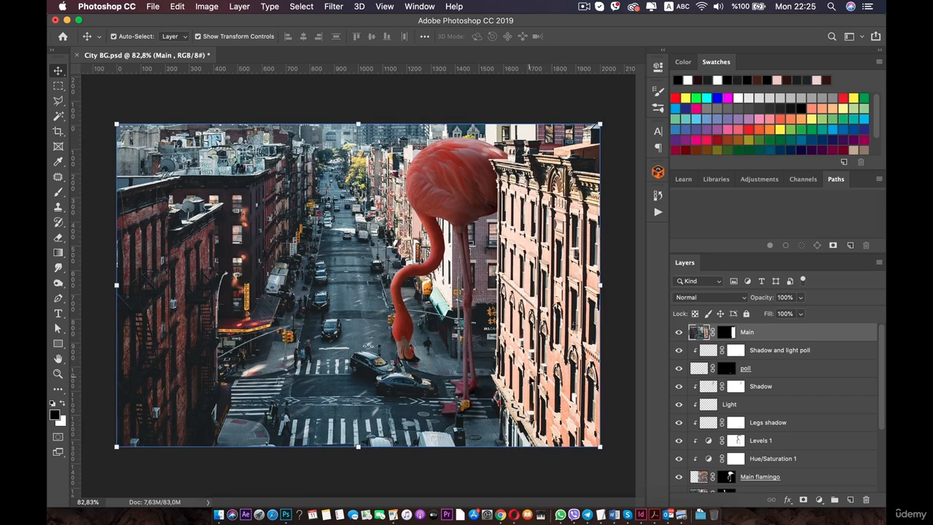
pyautogui.click(819, 500)
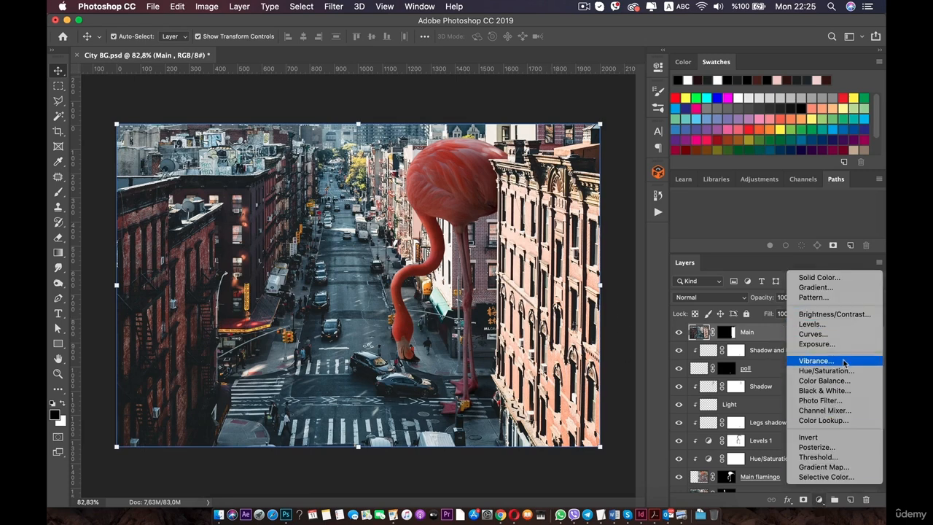
pyautogui.click(718, 414)
pyautogui.scroll(-3, 744, 397)
pyautogui.scroll(3, 751, 398)
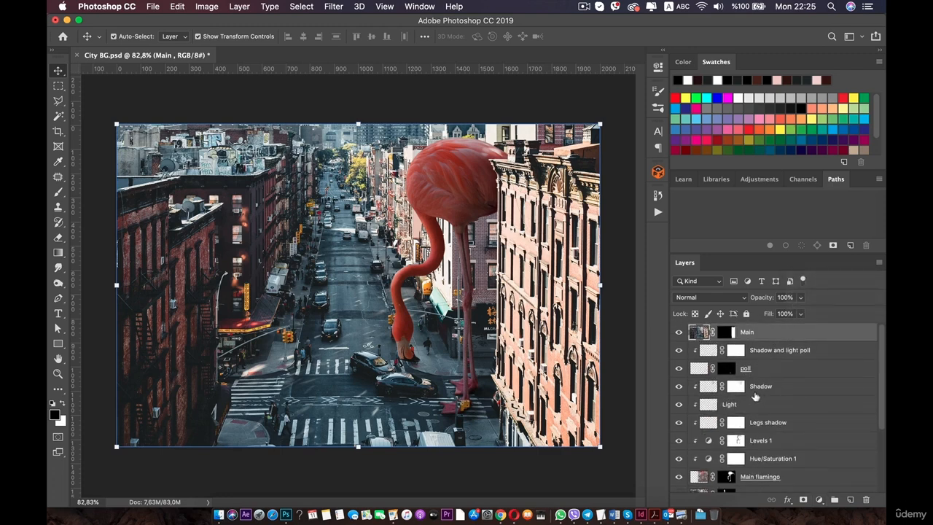
pyautogui.scroll(-1, 704, 378)
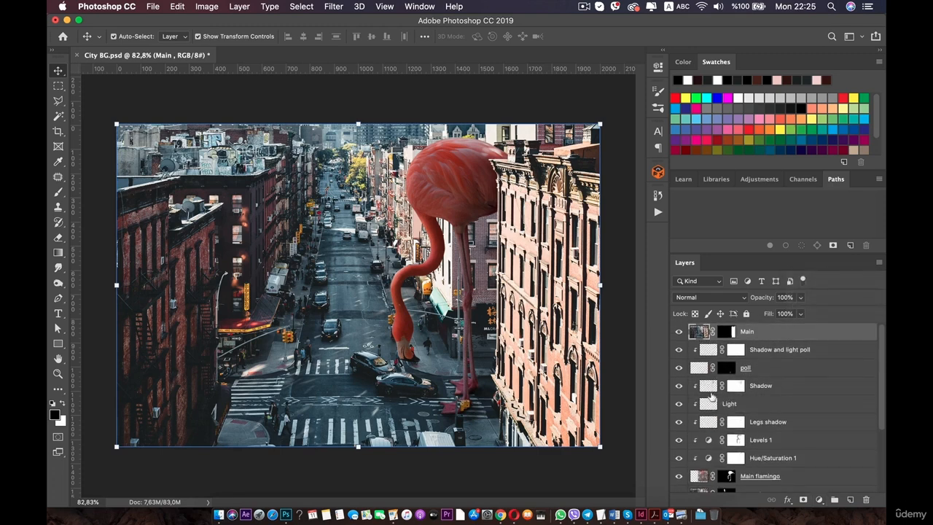
# Select the layers from Shadow down to Main flamingo and group them.
pyautogui.click(756, 387)
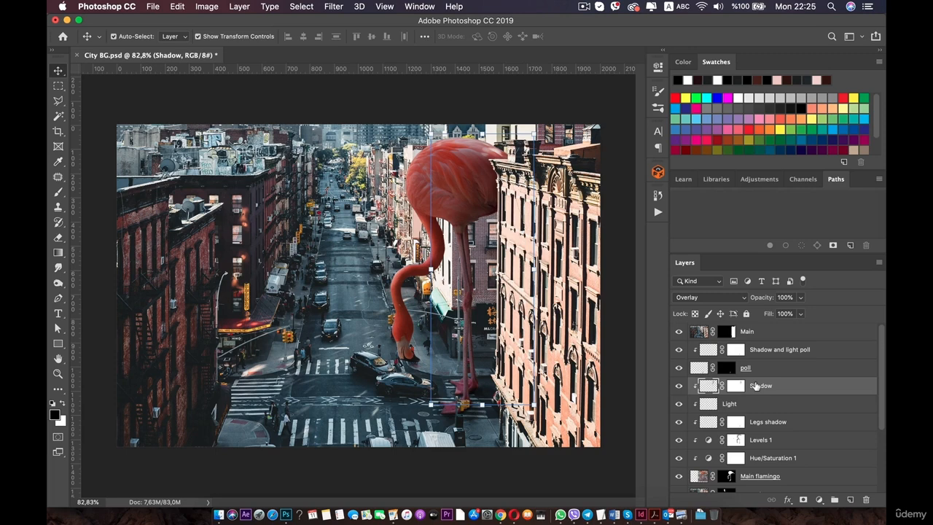
pyautogui.keyDown('shift'); pyautogui.click(768, 476); pyautogui.keyUp('shift')
pyautogui.scroll(-1, 770, 470)
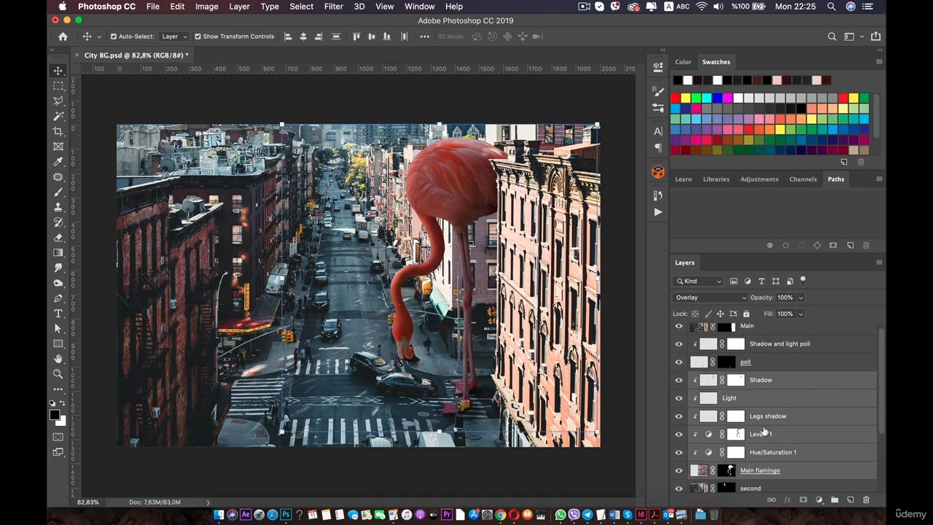
pyautogui.scroll(-1, 765, 434)
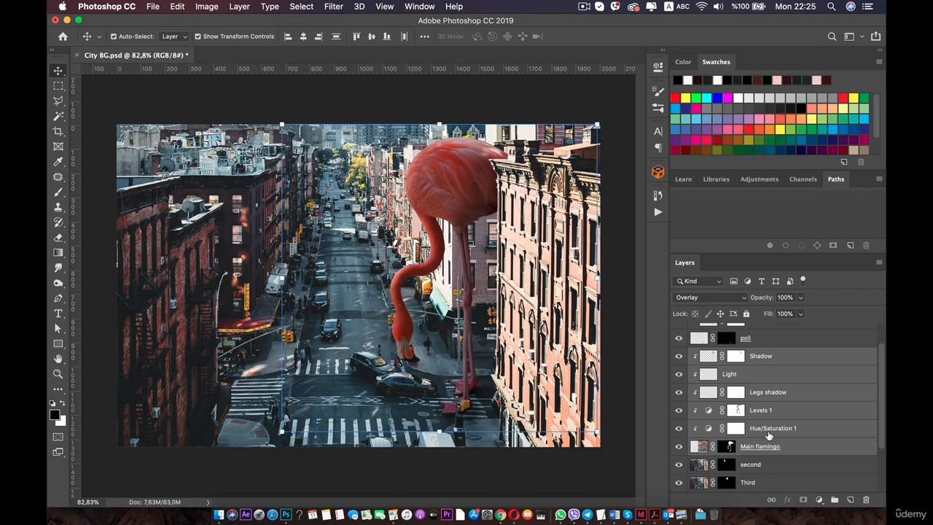
pyautogui.press('super+g')
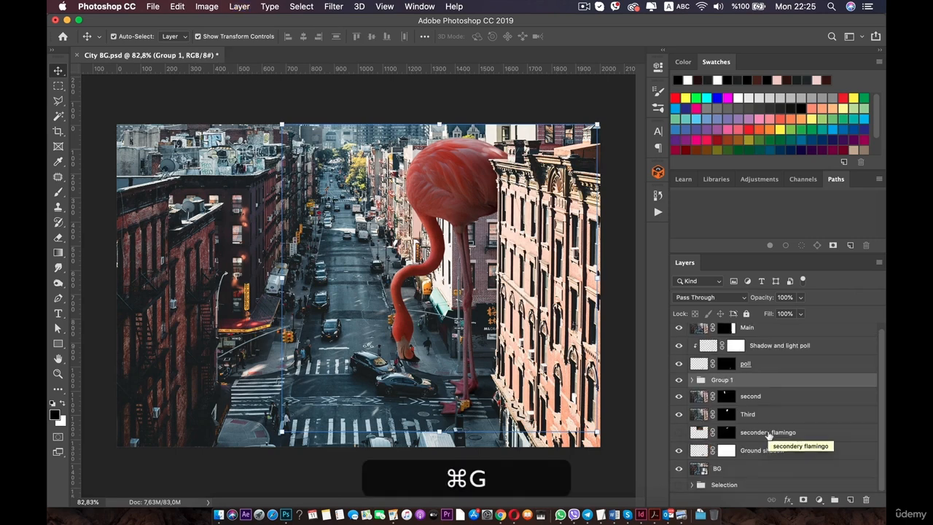
pyautogui.press('Return')
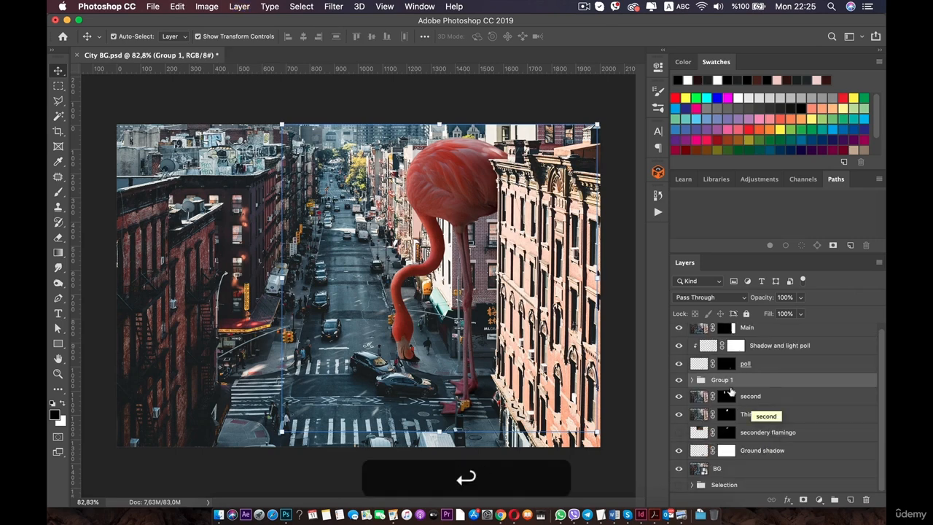
# Rename the new group "Flamingo main".
pyautogui.doubleClick(722, 380)
pyautogui.write('Llamingo main')
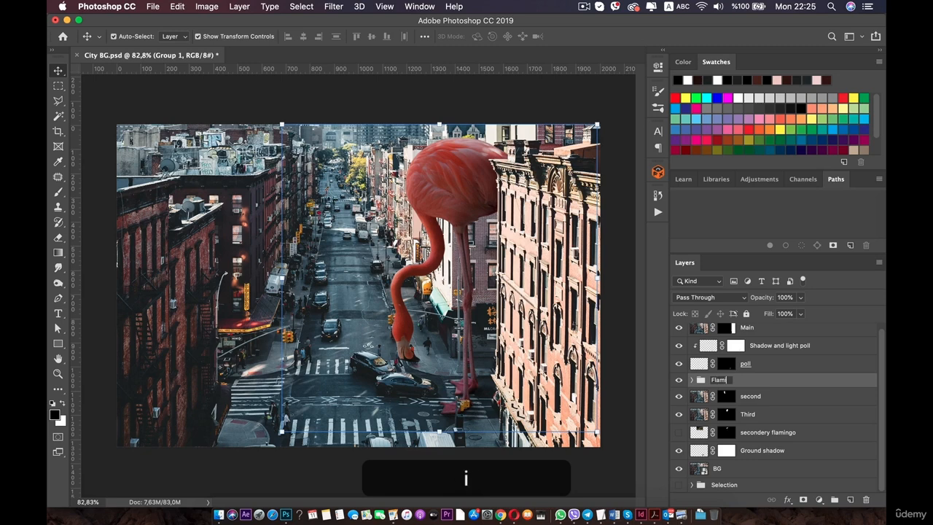
pyautogui.press('Return')
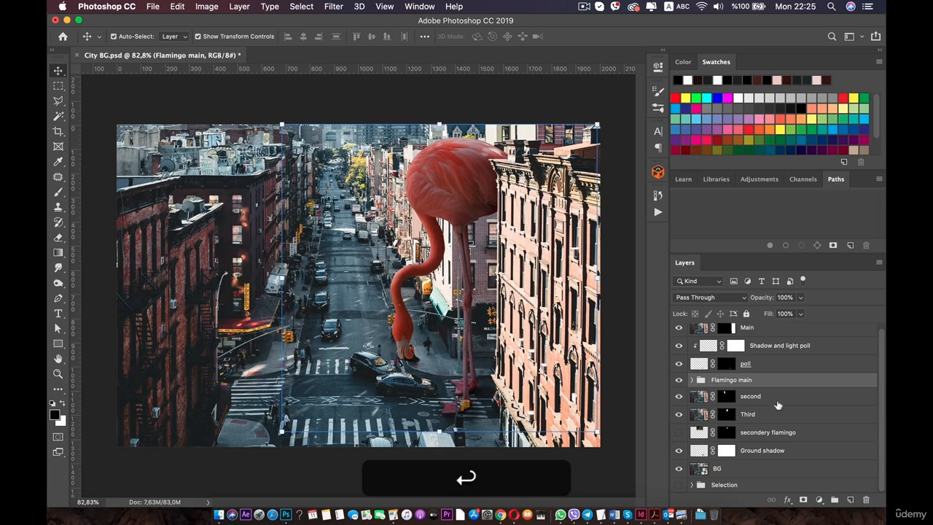
pyautogui.scroll(1, 734, 399)
pyautogui.click(756, 405)
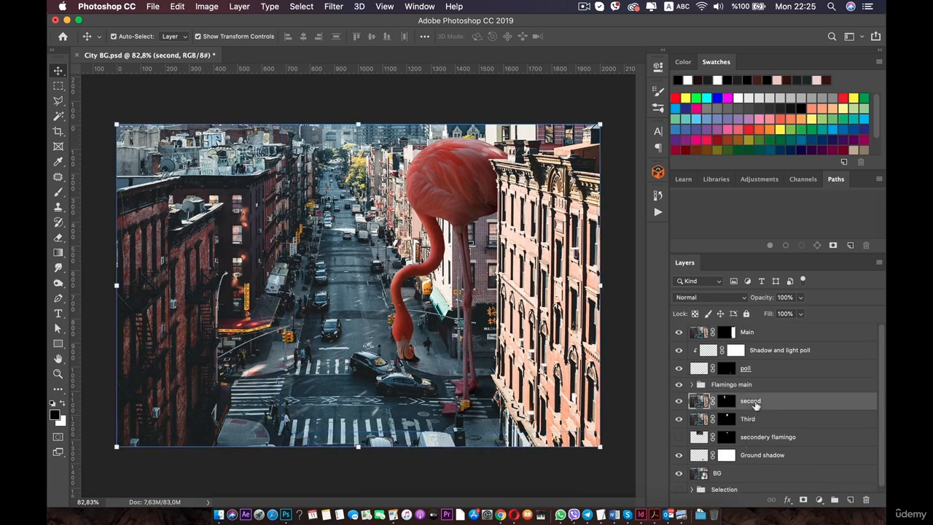
pyautogui.click(761, 419)
pyautogui.click(762, 437)
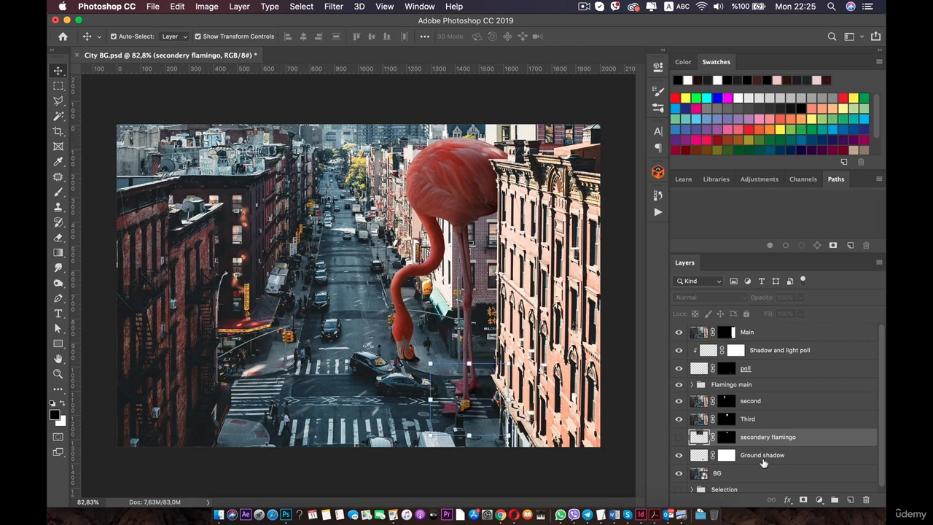
pyautogui.click(762, 462)
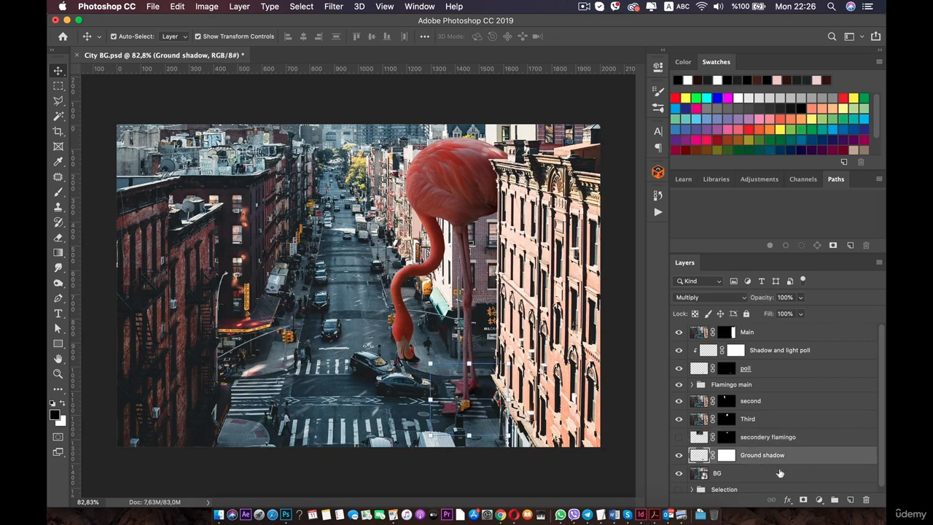
pyautogui.click(773, 439)
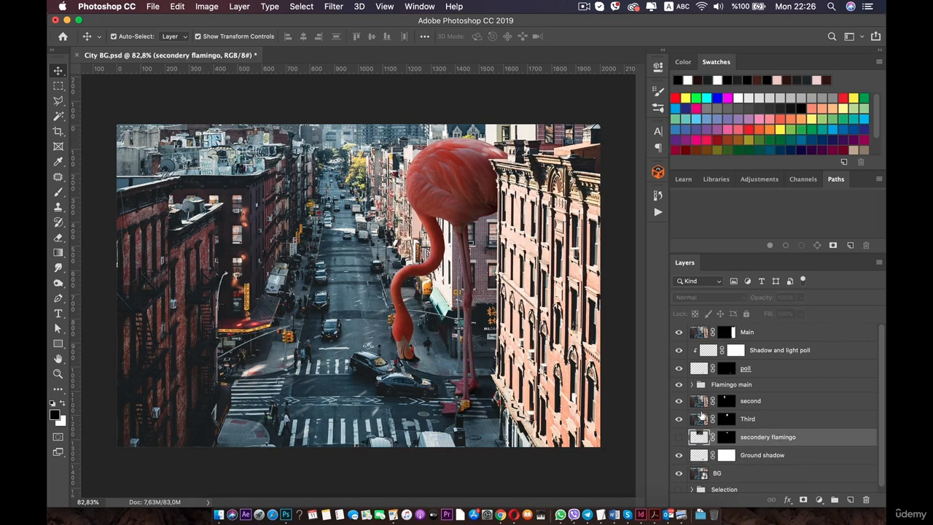
# Add a Levels adjustment clipped to the Main layer, with midtones at 0.61 and output white level at 31.
pyautogui.click(748, 331)
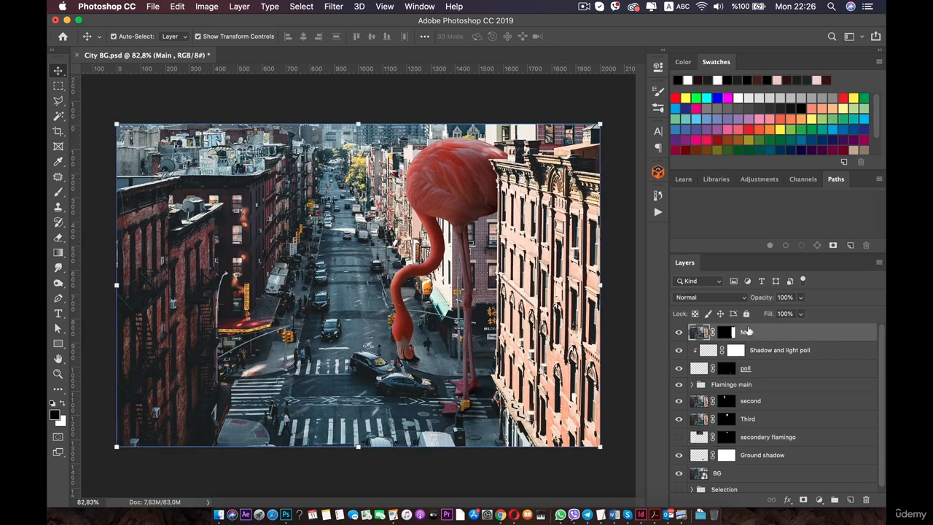
pyautogui.click(820, 500)
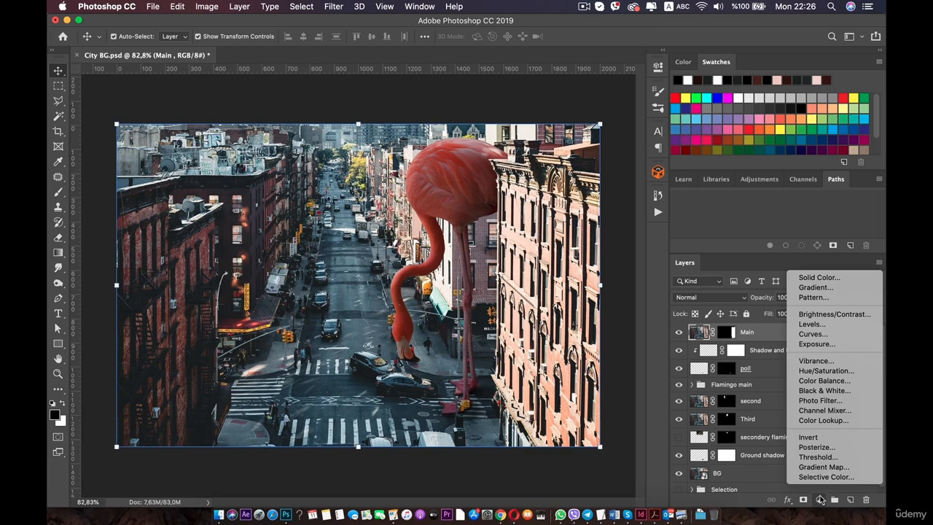
pyautogui.click(831, 324)
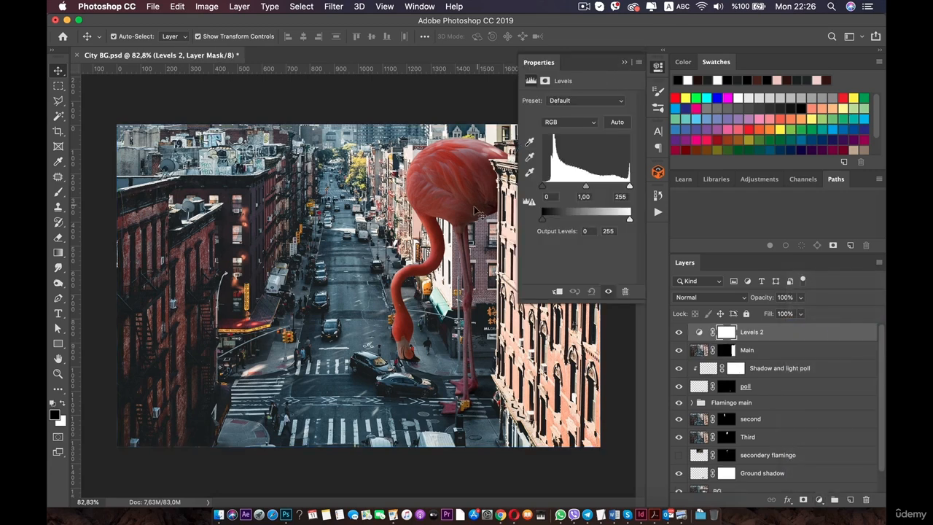
pyautogui.press('space')
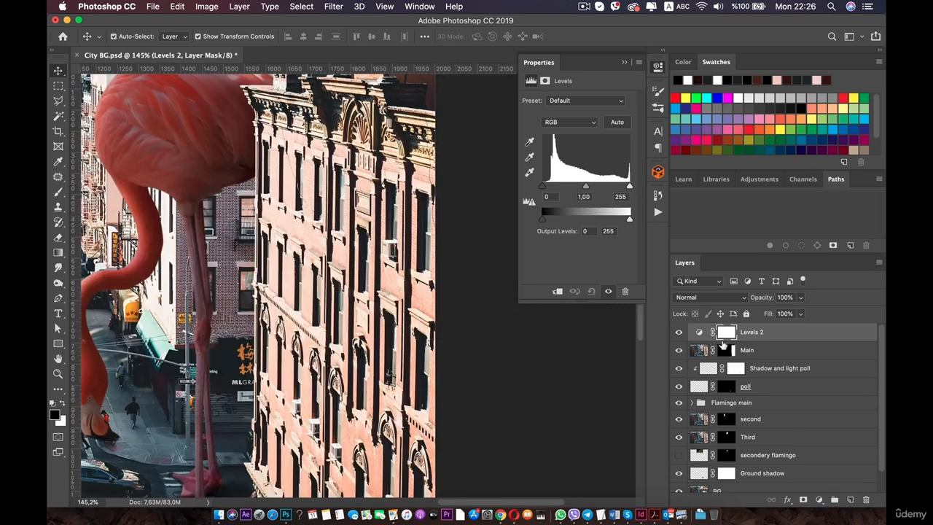
pyautogui.press('alt+super')
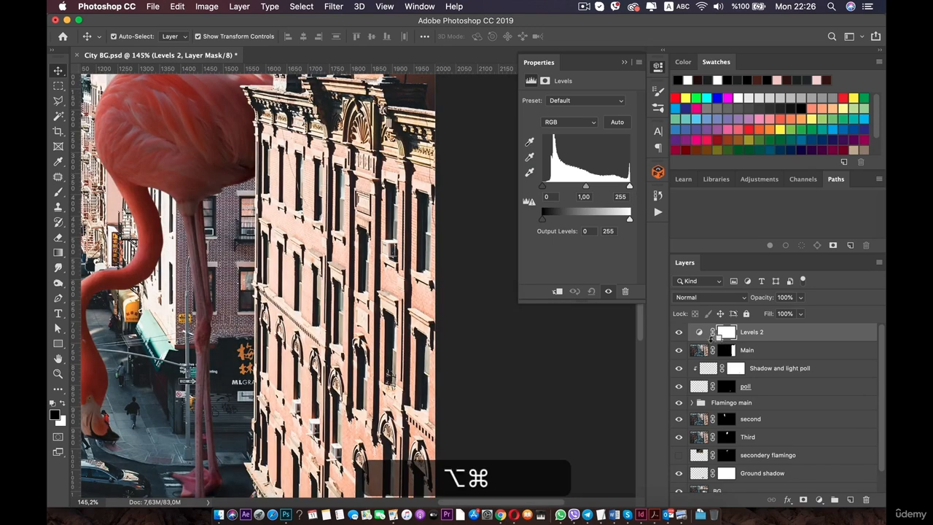
pyautogui.keyDown('alt'); pyautogui.click(705, 339); pyautogui.keyUp('alt')
pyautogui.moveTo(629, 187); pyautogui.dragTo(557, 233)
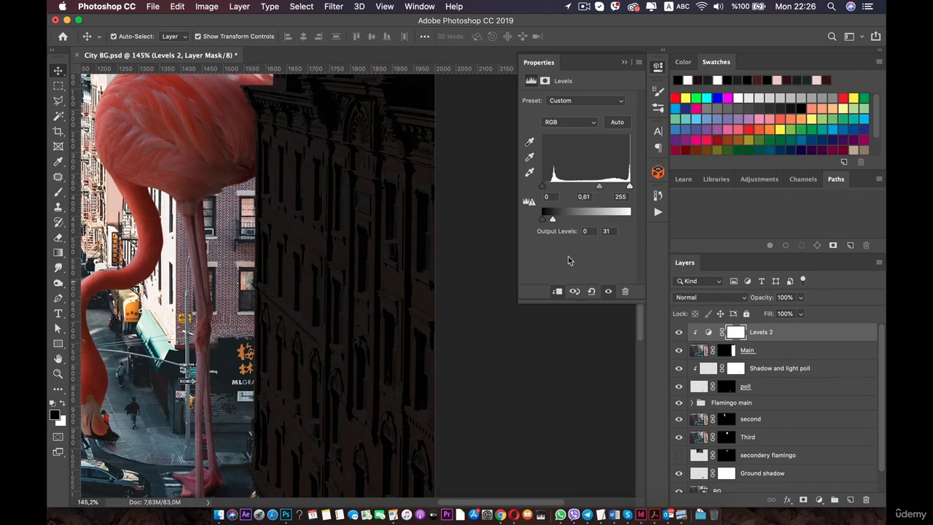
# Switch to the Brush tool, set its opacity to 11%, and try painting on the Levels 2 mask.
pyautogui.click(624, 64)
pyautogui.scroll(-5, 401, 218)
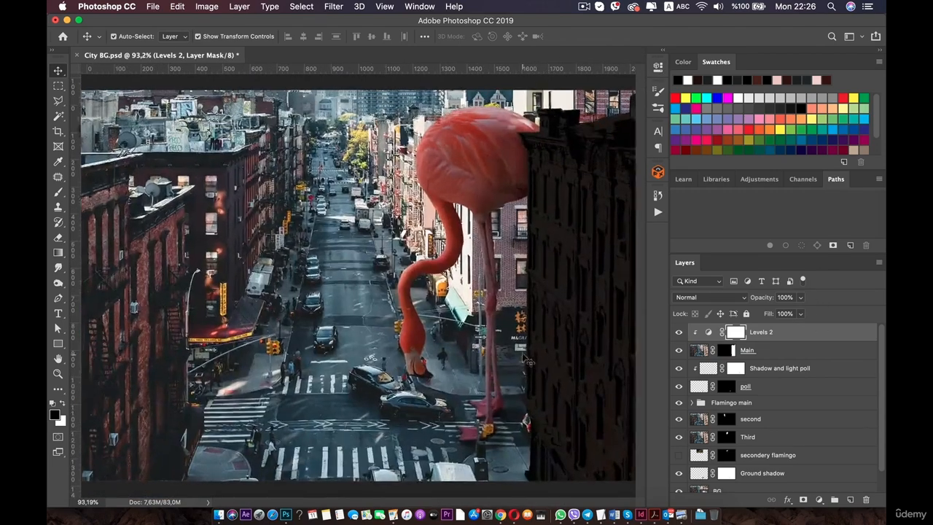
pyautogui.scroll(2, 526, 359)
pyautogui.moveTo(557, 266); pyautogui.dragTo(362, 273)
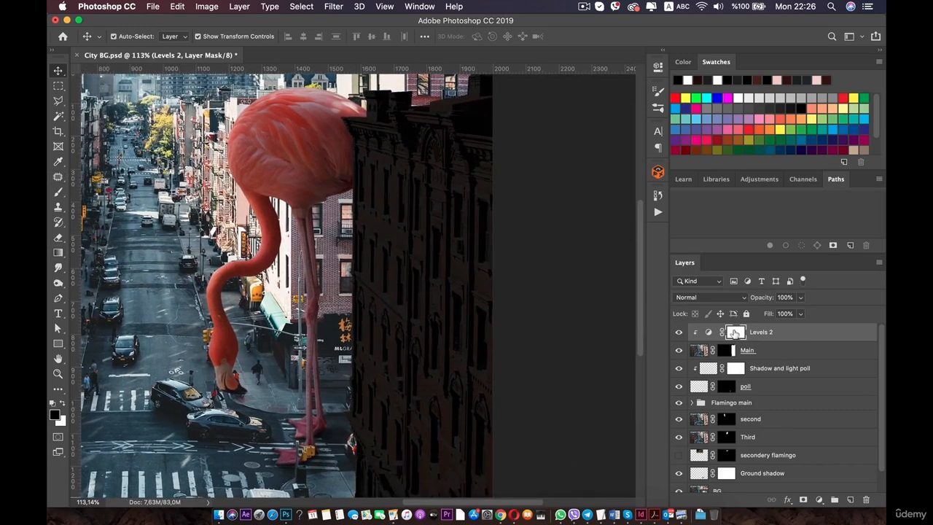
pyautogui.press('b')
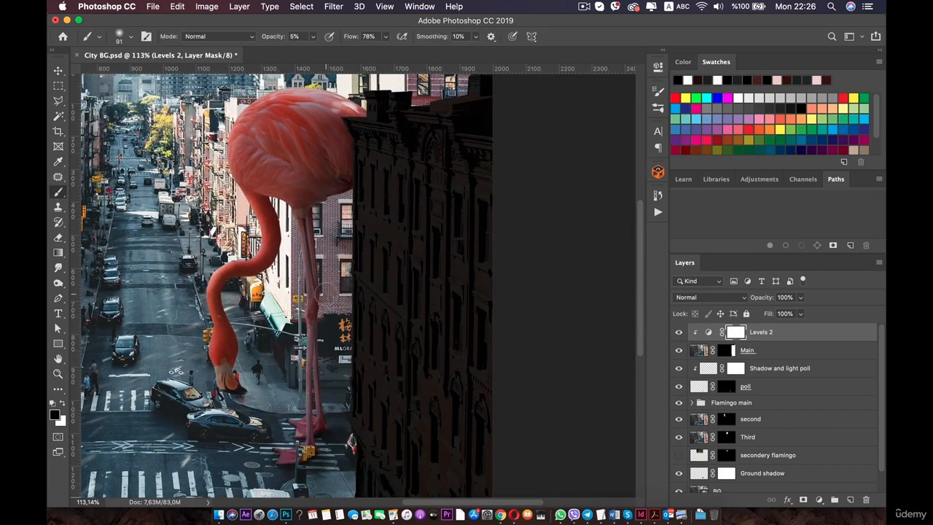
pyautogui.rightClick(330, 289)
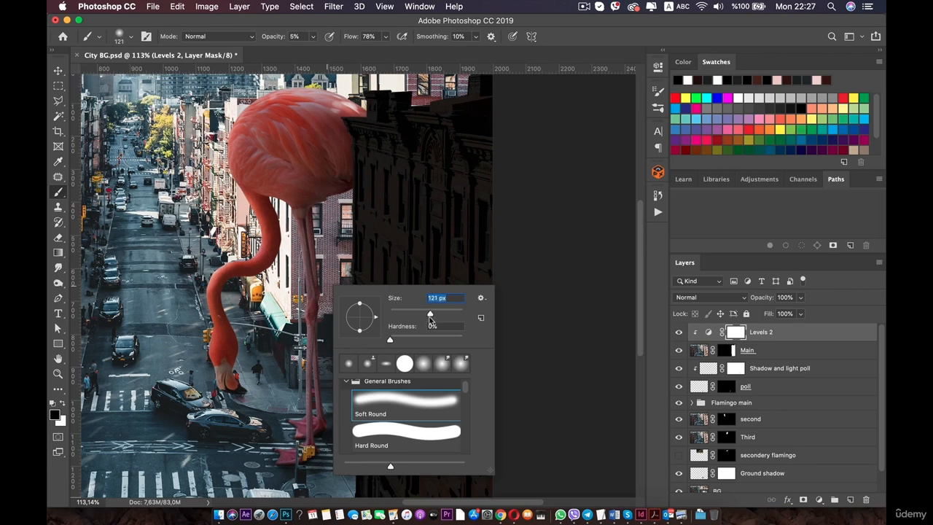
pyautogui.click(313, 37)
pyautogui.moveTo(313, 50); pyautogui.dragTo(316, 53)
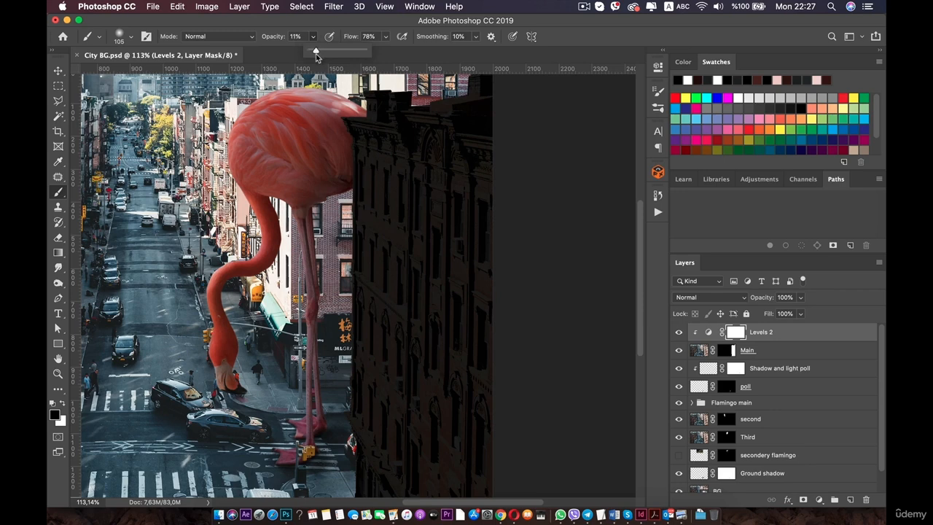
pyautogui.moveTo(317, 53); pyautogui.dragTo(315, 53)
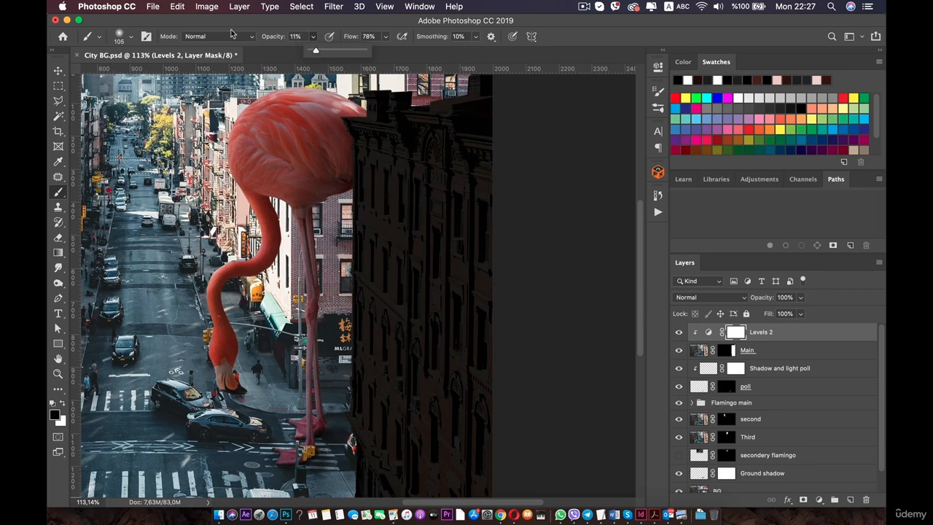
pyautogui.click(388, 132)
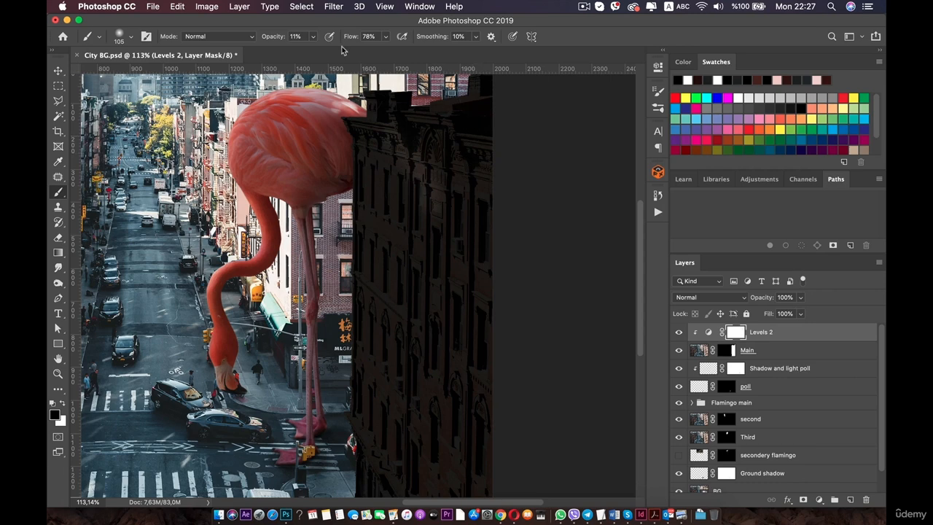
pyautogui.press('super+z')
# Lower the brush opacity to 4%, paint a stroke on the Levels 2 mask, and undo the recent strokes.
pyautogui.click(312, 37)
pyautogui.moveTo(315, 52); pyautogui.dragTo(310, 51)
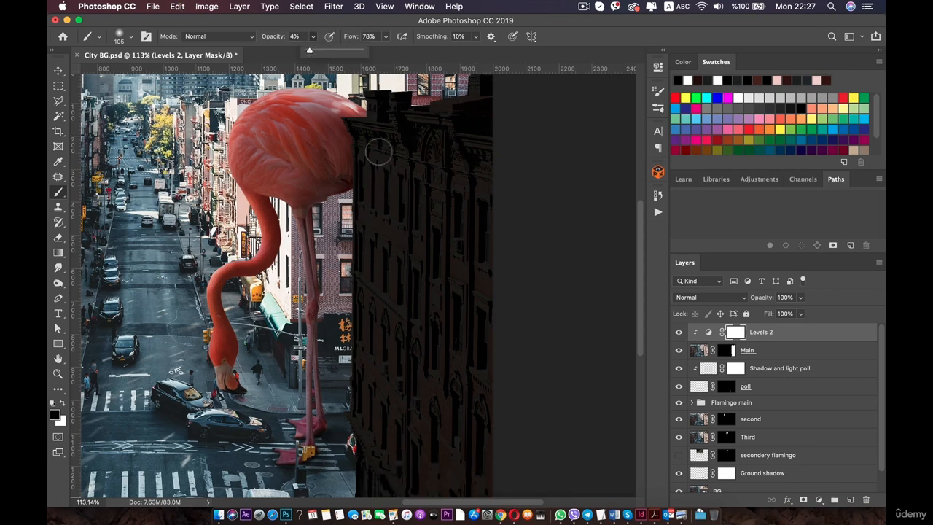
pyautogui.moveTo(387, 159)
pyautogui.mouseDown()
pyautogui.moveTo(423, 255)
pyautogui.moveTo(422, 188)
pyautogui.mouseUp()
pyautogui.press('super+z')
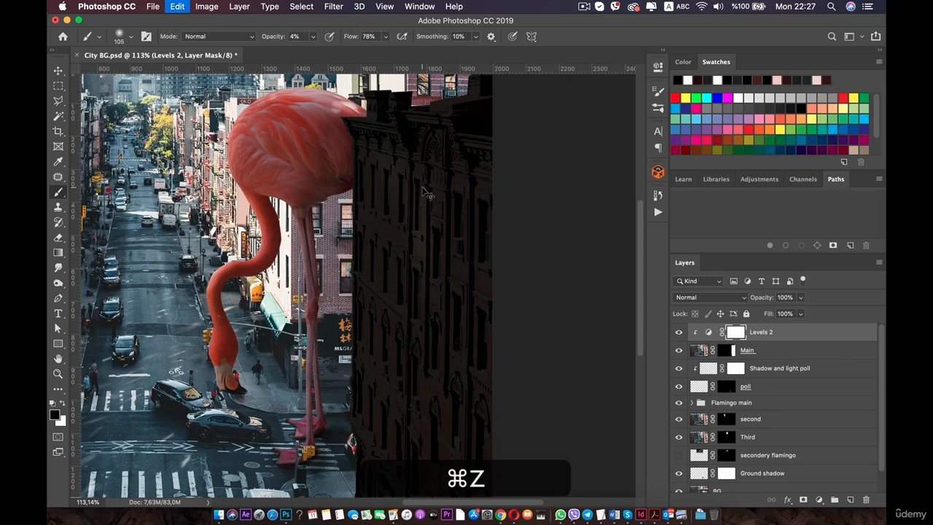
pyautogui.rightClick(385, 162)
pyautogui.press('super+z')
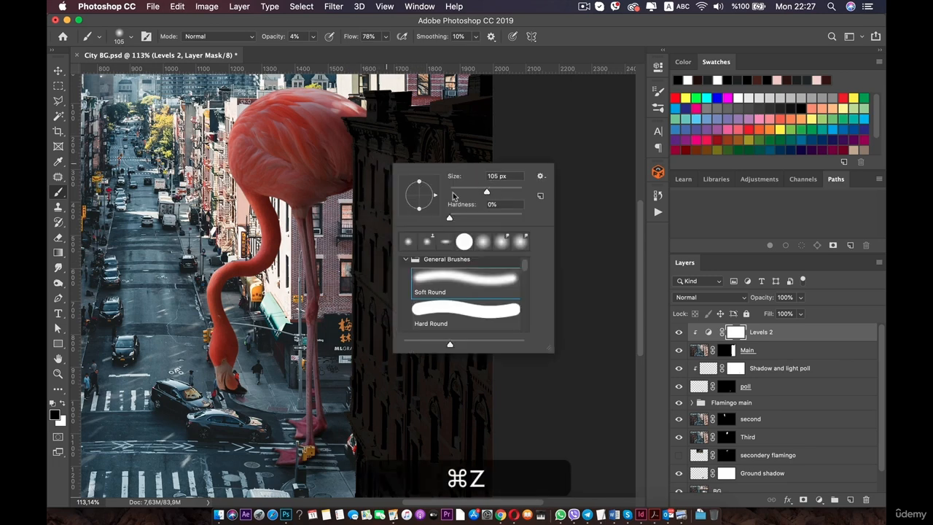
pyautogui.press('super+z')
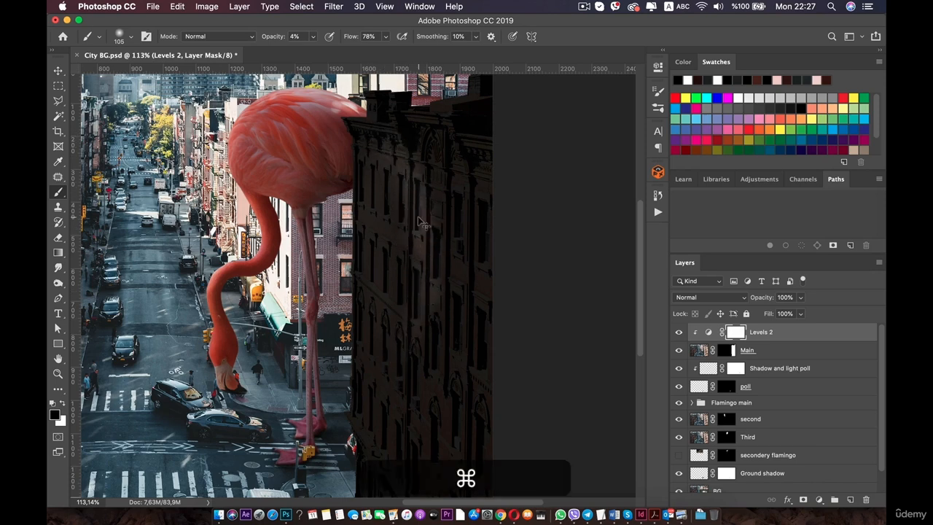
pyautogui.press('super+z')
pyautogui.press('super+z')
pyautogui.press('super+z')
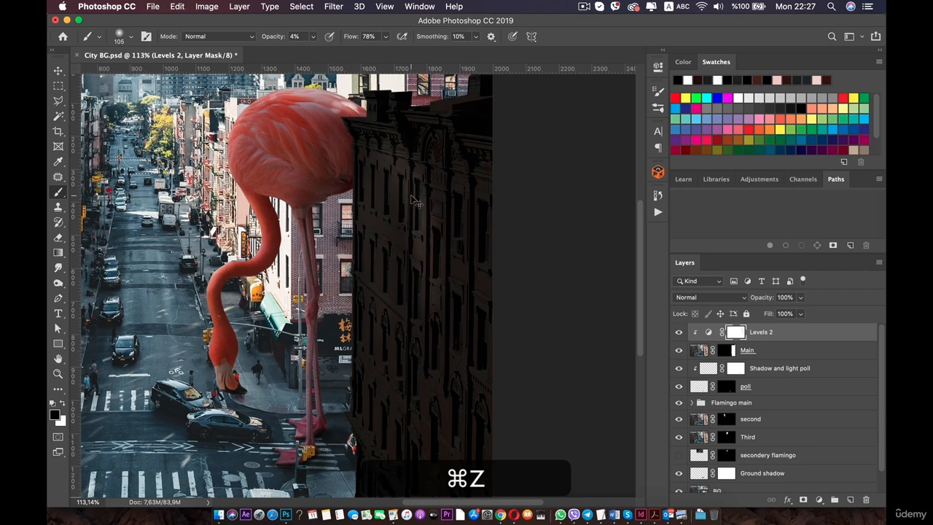
pyautogui.press('super+z')
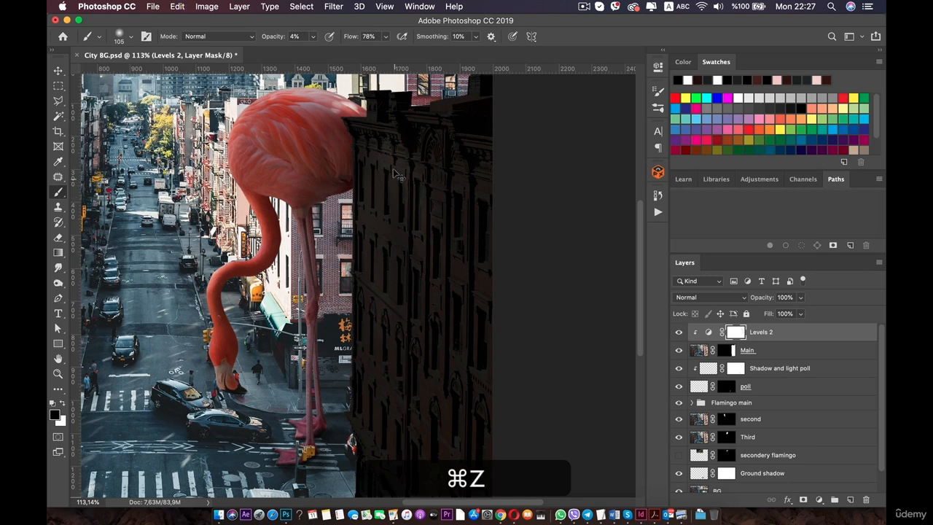
pyautogui.press('super+z')
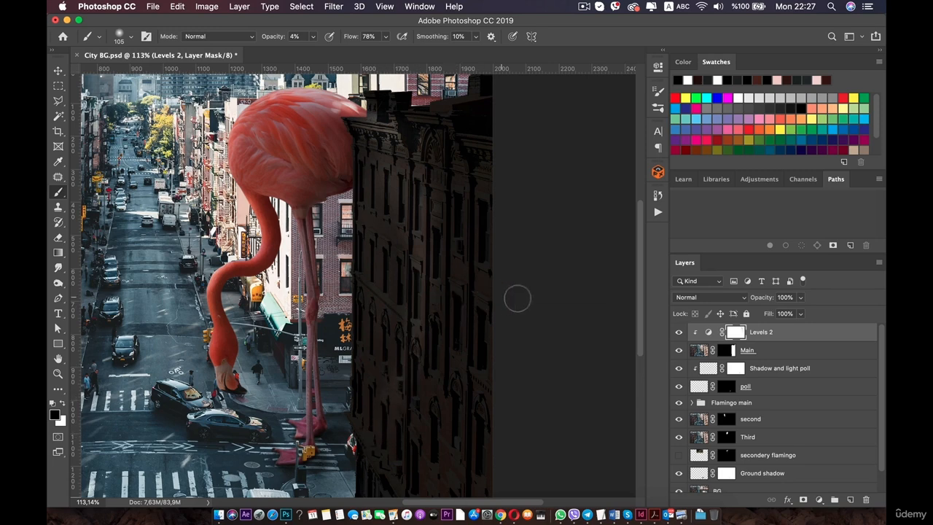
# Set the brush size to 191 px and softly paint over the darkened building facade on the Levels 2 mask.
pyautogui.rightClick(527, 292)
pyautogui.rightClick(529, 210)
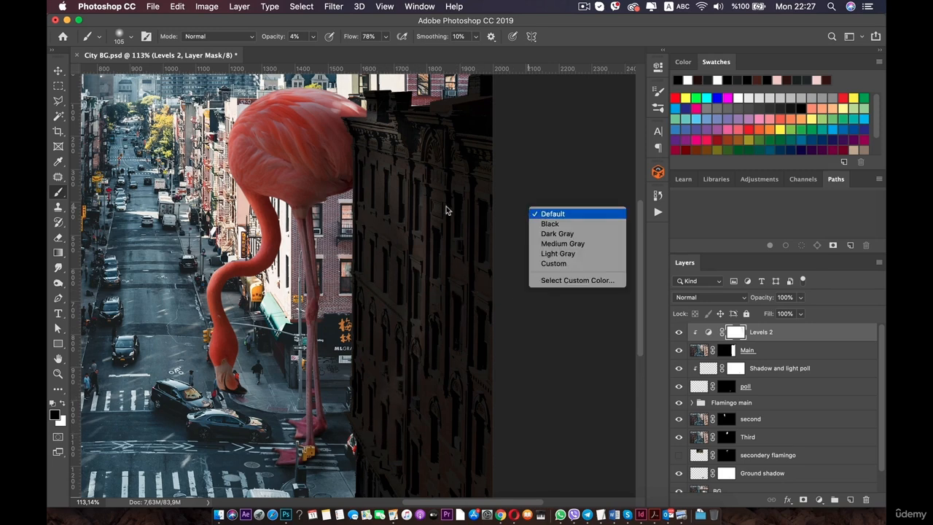
pyautogui.rightClick(407, 213)
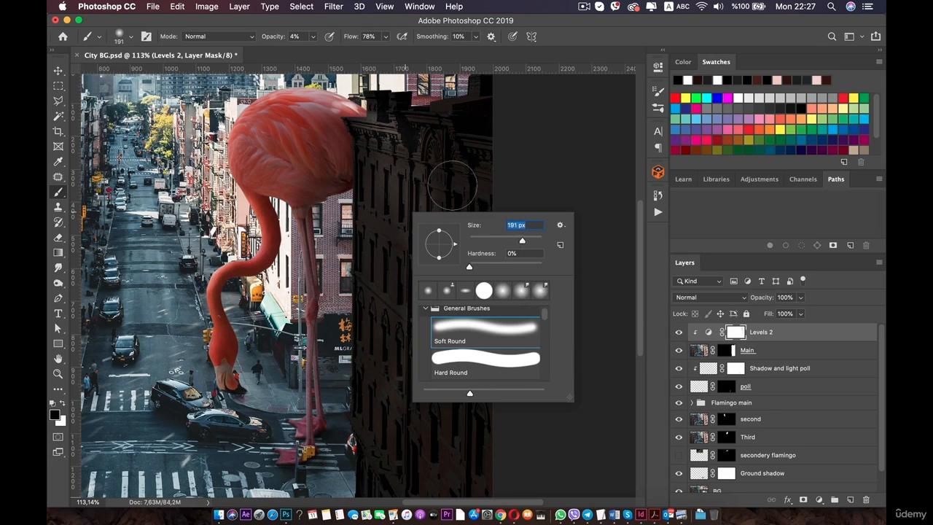
pyautogui.moveTo(463, 170)
pyautogui.mouseDown()
pyautogui.moveTo(465, 319)
pyautogui.moveTo(445, 384)
pyautogui.moveTo(498, 146)
pyautogui.moveTo(481, 473)
pyautogui.moveTo(460, 513)
pyautogui.moveTo(457, 356)
pyautogui.moveTo(477, 436)
pyautogui.moveTo(500, 247)
pyautogui.moveTo(489, 248)
pyautogui.moveTo(461, 500)
pyautogui.moveTo(488, 224)
pyautogui.moveTo(472, 431)
pyautogui.moveTo(480, 494)
pyautogui.mouseUp()
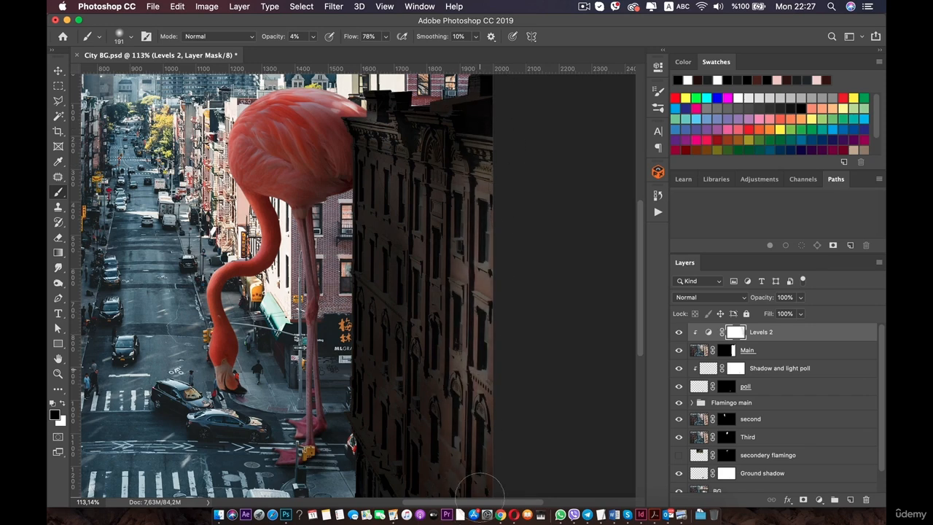
pyautogui.press('space')
pyautogui.moveTo(478, 199); pyautogui.dragTo(477, 107)
pyautogui.moveTo(489, 233)
pyautogui.mouseDown()
pyautogui.moveTo(477, 442)
pyautogui.moveTo(442, 442)
pyautogui.moveTo(428, 425)
pyautogui.mouseUp()
pyautogui.press('space')
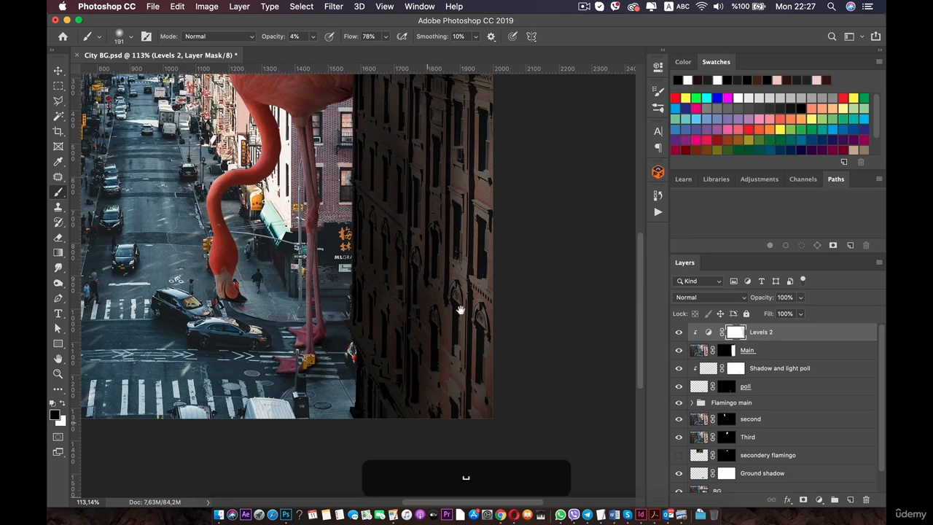
pyautogui.moveTo(495, 113); pyautogui.dragTo(466, 361)
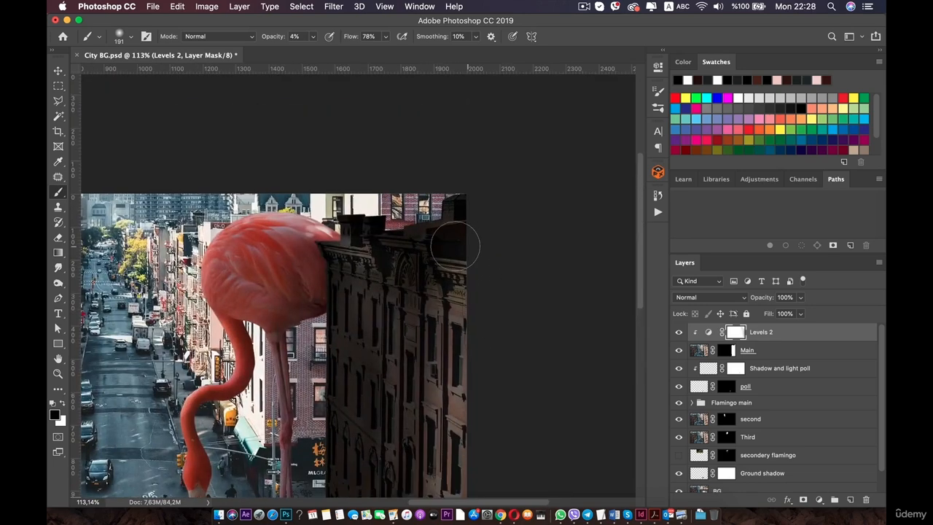
pyautogui.moveTo(455, 246)
pyautogui.mouseDown()
pyautogui.moveTo(478, 203)
pyautogui.moveTo(436, 216)
pyautogui.moveTo(423, 249)
pyautogui.moveTo(408, 243)
pyautogui.moveTo(423, 245)
pyautogui.moveTo(450, 223)
pyautogui.moveTo(441, 224)
pyautogui.moveTo(441, 244)
pyautogui.moveTo(411, 232)
pyautogui.moveTo(398, 207)
pyautogui.moveTo(362, 216)
pyautogui.moveTo(379, 229)
pyautogui.moveTo(355, 219)
pyautogui.moveTo(480, 244)
pyautogui.moveTo(387, 234)
pyautogui.moveTo(439, 212)
pyautogui.moveTo(413, 231)
pyautogui.moveTo(462, 242)
pyautogui.moveTo(449, 233)
pyautogui.moveTo(465, 249)
pyautogui.moveTo(455, 254)
pyautogui.moveTo(473, 280)
pyautogui.moveTo(486, 202)
pyautogui.mouseUp()
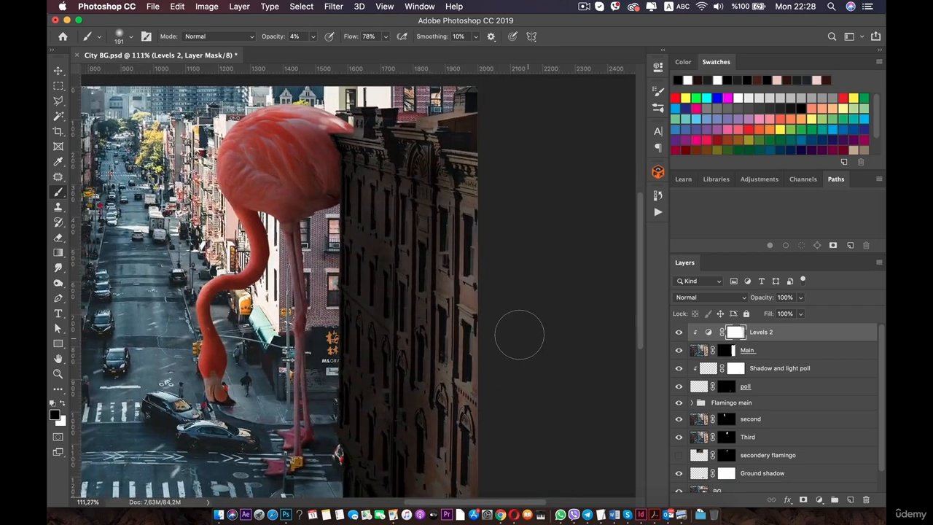
# Paint another stroke across the building on the Levels 2 mask and undo it.
pyautogui.scroll(-5, 519, 335)
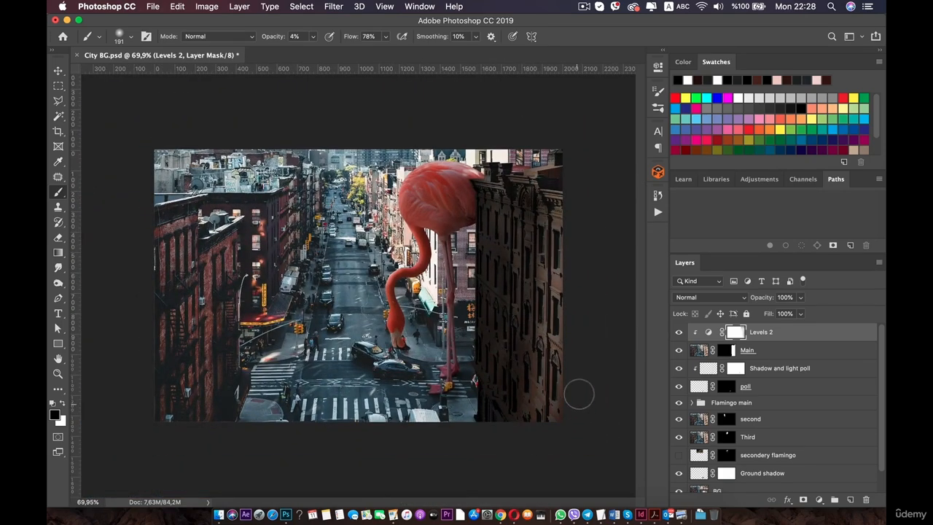
pyautogui.scroll(4, 563, 368)
pyautogui.moveTo(532, 319); pyautogui.dragTo(439, 279)
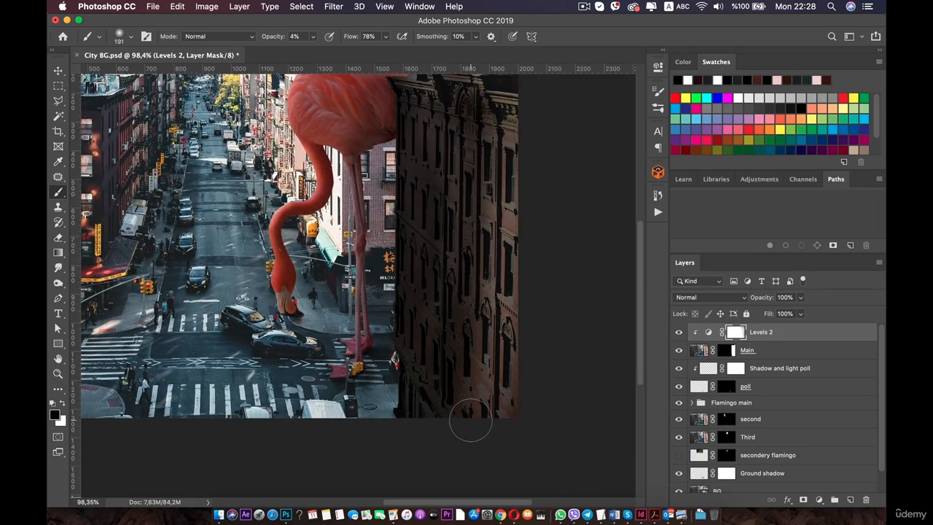
pyautogui.press('super+z')
# Set the brush opacity to 1% and paint a vertical stroke down the building's left edge on the mask.
pyautogui.rightClick(487, 267)
pyautogui.click(524, 236)
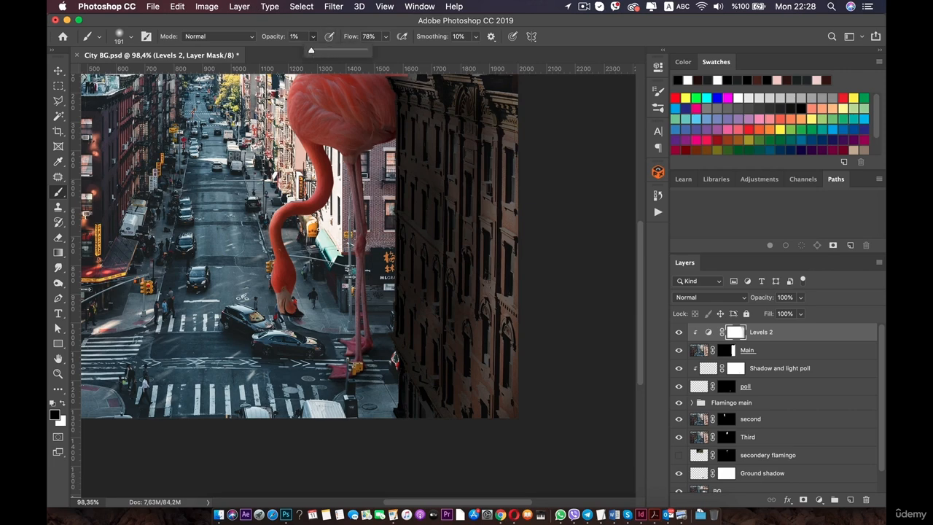
pyautogui.click(446, 163)
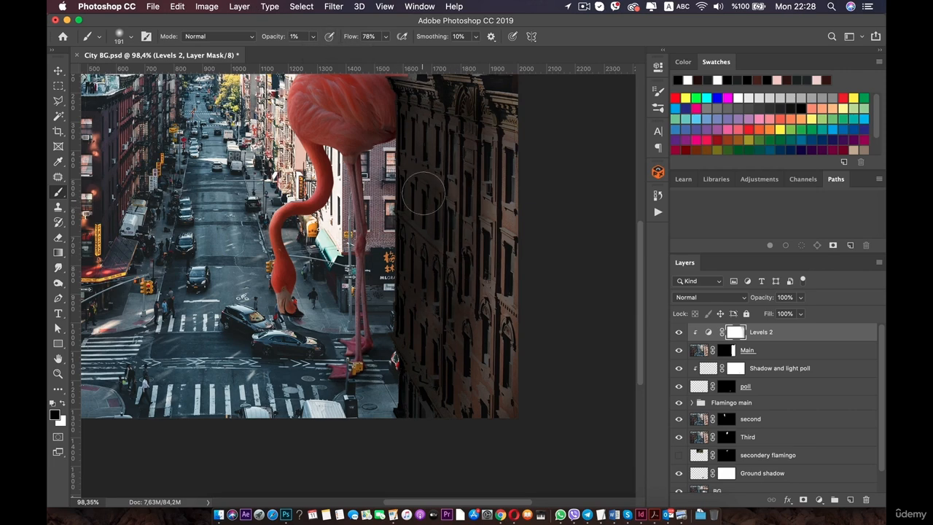
pyautogui.moveTo(423, 193)
pyautogui.mouseDown()
pyautogui.moveTo(411, 377)
pyautogui.moveTo(453, 192)
pyautogui.moveTo(436, 400)
pyautogui.moveTo(416, 343)
pyautogui.moveTo(410, 409)
pyautogui.moveTo(425, 428)
pyautogui.moveTo(417, 410)
pyautogui.moveTo(404, 423)
pyautogui.moveTo(399, 403)
pyautogui.moveTo(416, 376)
pyautogui.moveTo(469, 435)
pyautogui.moveTo(482, 420)
pyautogui.moveTo(444, 438)
pyautogui.moveTo(407, 421)
pyautogui.moveTo(430, 409)
pyautogui.moveTo(413, 428)
pyautogui.moveTo(435, 422)
pyautogui.moveTo(500, 331)
pyautogui.moveTo(472, 357)
pyautogui.moveTo(450, 425)
pyautogui.moveTo(512, 127)
pyautogui.moveTo(491, 302)
pyautogui.moveTo(478, 197)
pyautogui.moveTo(395, 87)
pyautogui.moveTo(414, 97)
pyautogui.moveTo(490, 208)
pyautogui.moveTo(459, 140)
pyautogui.moveTo(482, 283)
pyautogui.moveTo(451, 232)
pyautogui.moveTo(460, 267)
pyautogui.moveTo(423, 403)
pyautogui.mouseUp()
pyautogui.press('super+0')
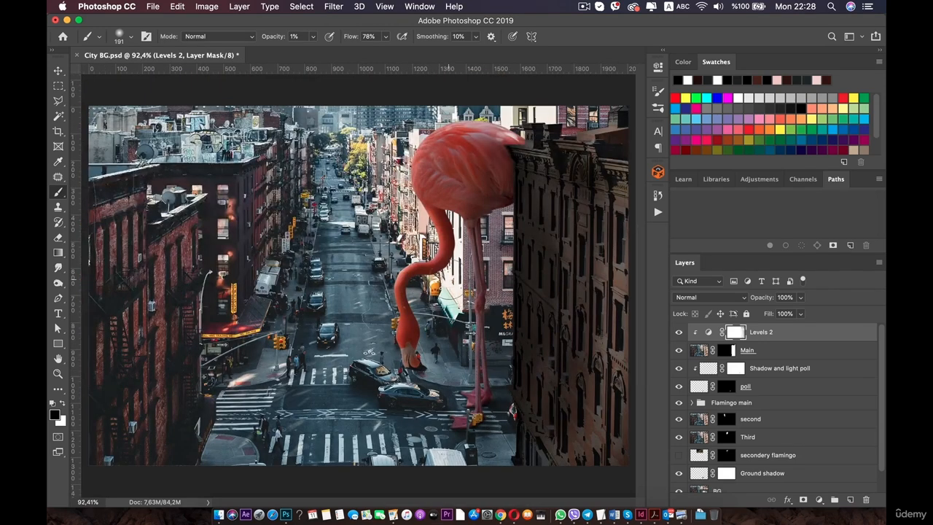
pyautogui.scroll(-2, 493, 385)
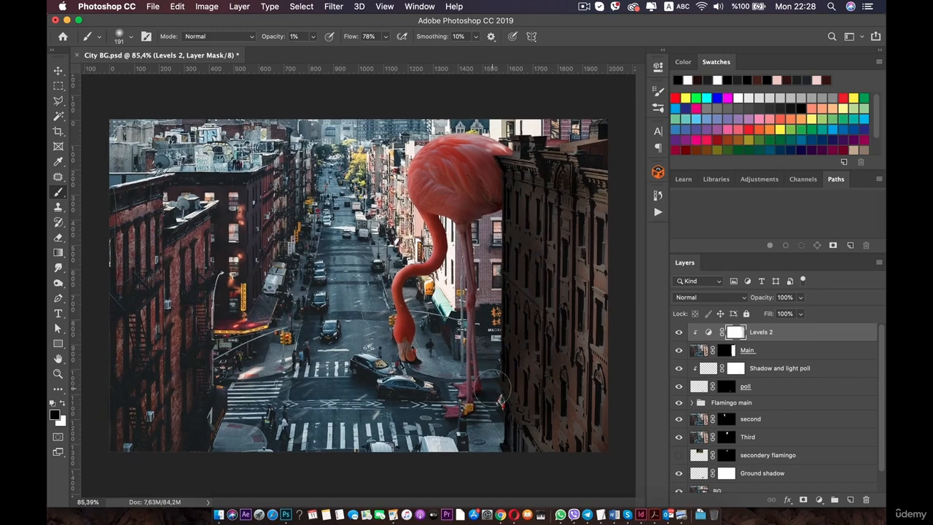
# Set the brush opacity to 3% and paint a short vertical stroke on the building's upper facade on the Levels 2 mask.
pyautogui.scroll(2, 493, 397)
pyautogui.press('super+0')
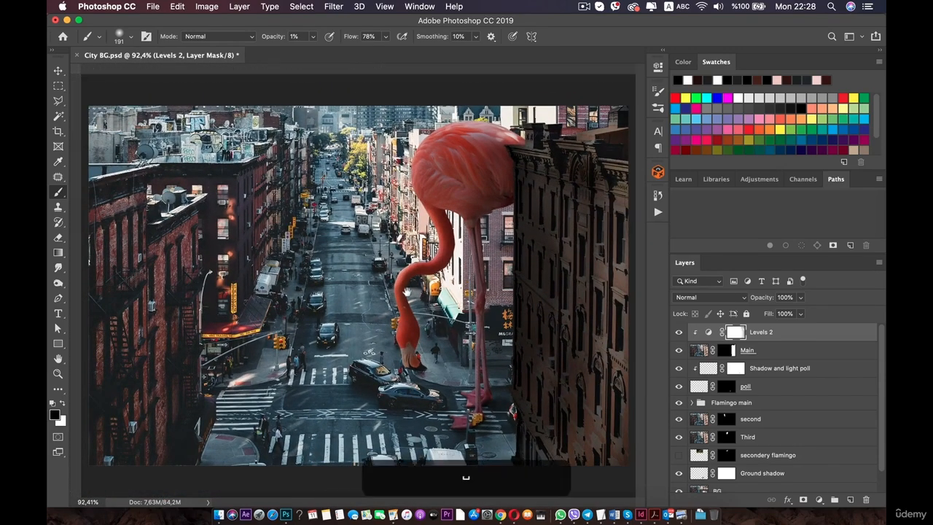
pyautogui.scroll(-3, 525, 292)
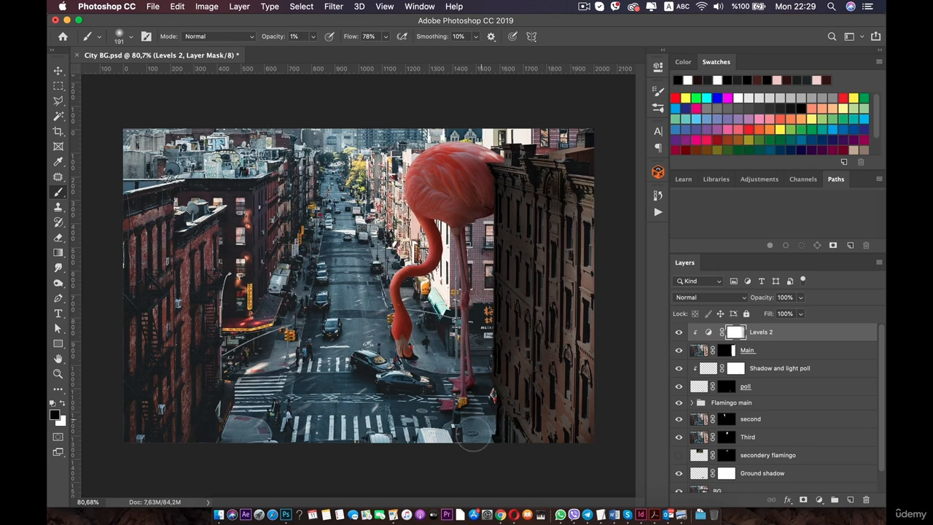
pyautogui.scroll(-2, 473, 439)
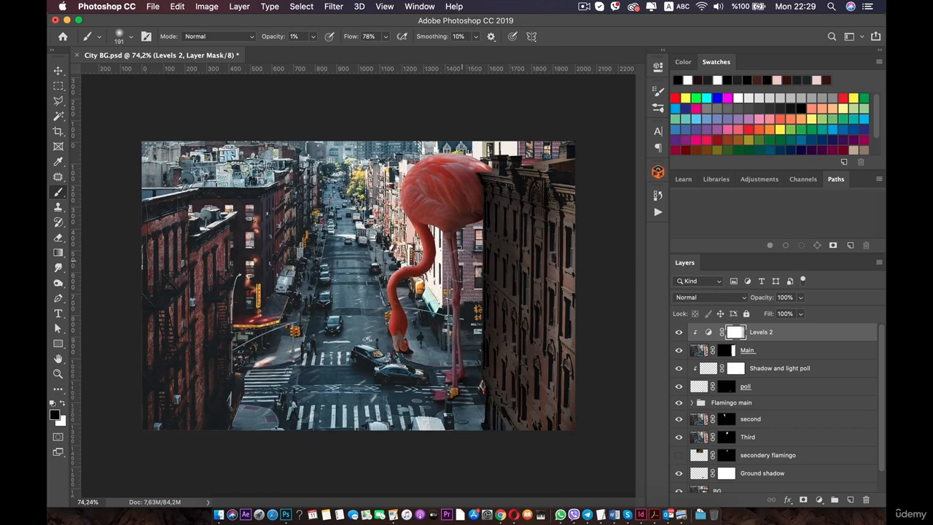
pyautogui.scroll(1, 358, 285)
pyautogui.scroll(-3, 359, 285)
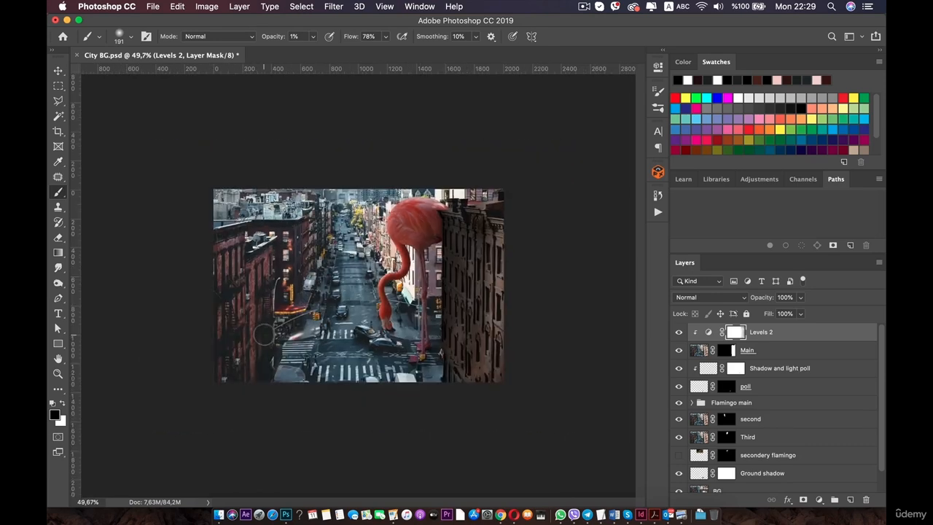
pyautogui.scroll(1, 359, 285)
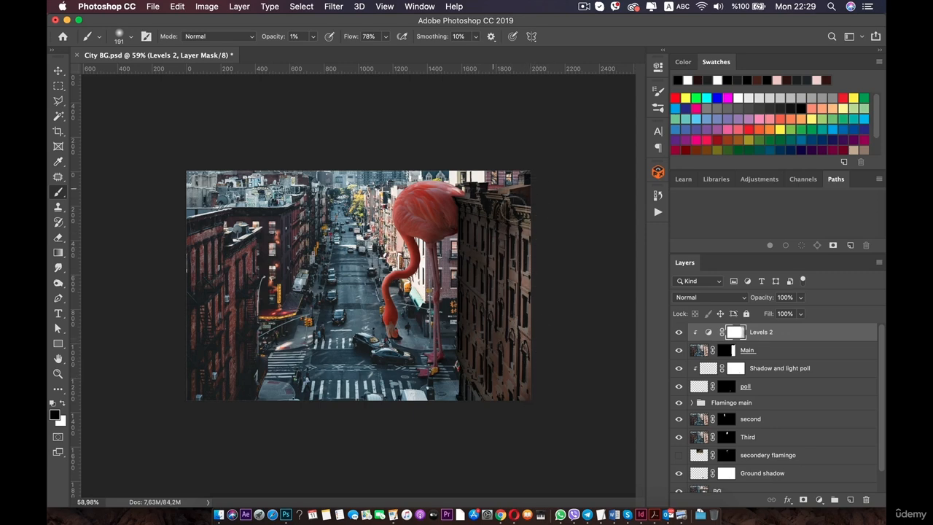
pyautogui.click(312, 38)
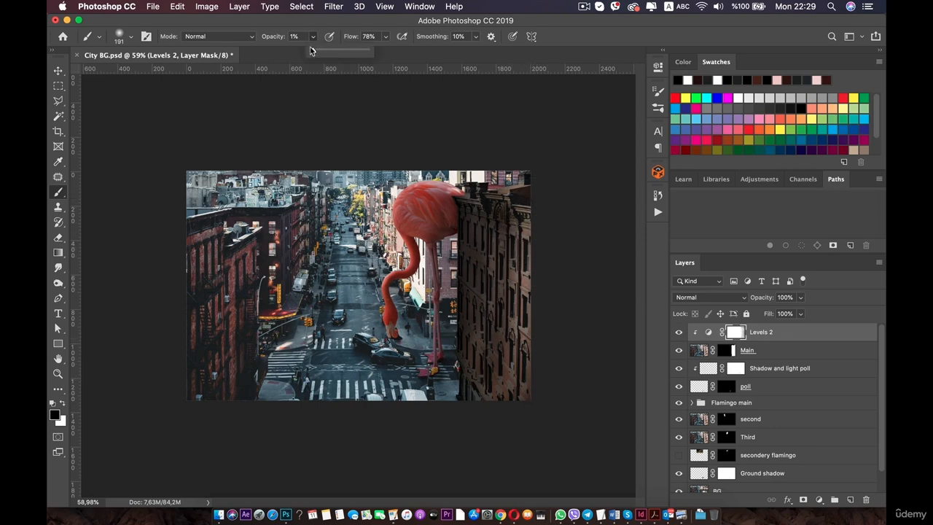
pyautogui.moveTo(543, 173); pyautogui.dragTo(541, 206)
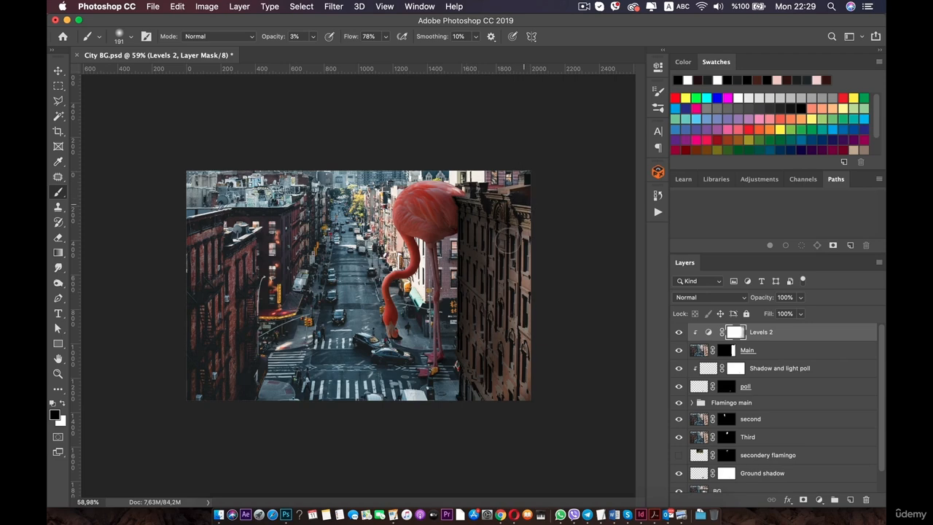
# Select the Ground shadow layer in the layer stack.
pyautogui.scroll(2, 478, 359)
pyautogui.press('space')
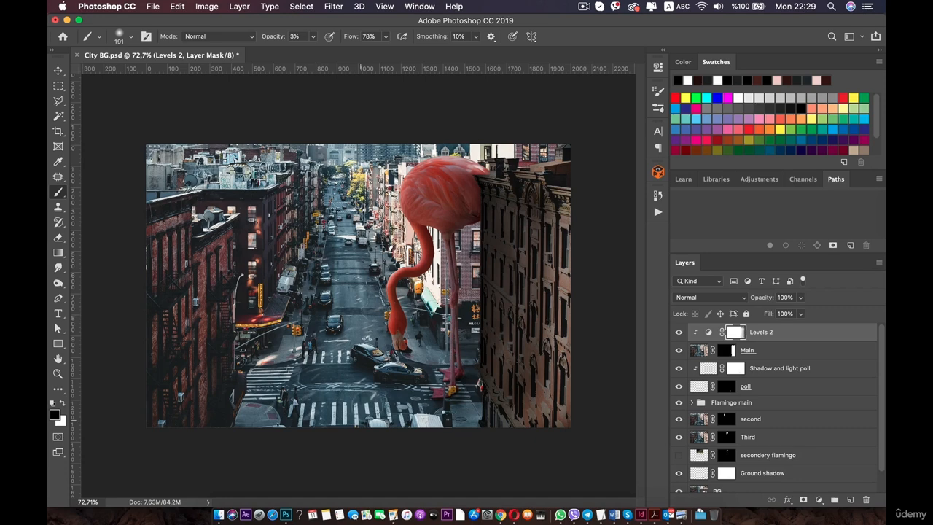
pyautogui.scroll(1, 462, 442)
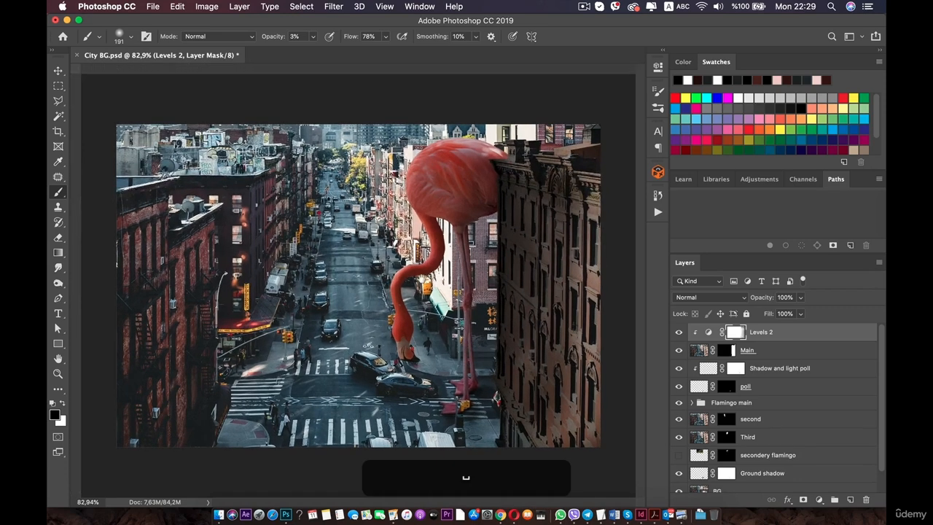
pyautogui.scroll(-1, 758, 478)
pyautogui.click(770, 452)
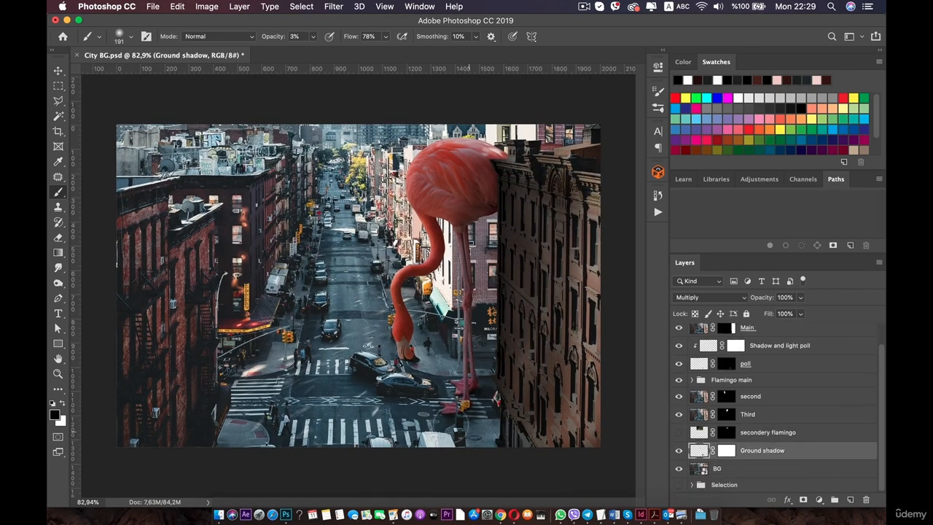
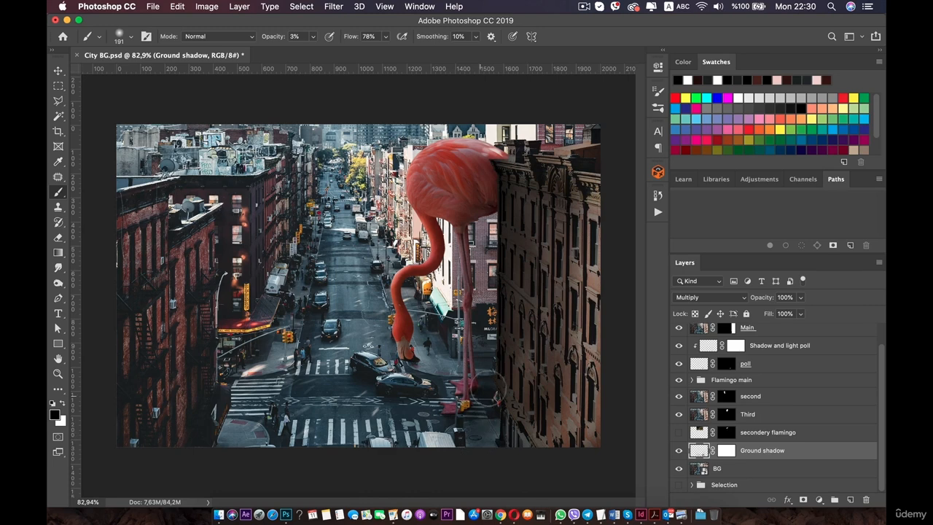
# Toggle the Ground shadow layer's visibility on and off to compare the composite with and without it.
pyautogui.click(676, 450)
pyautogui.click(678, 451)
pyautogui.click(678, 452)
pyautogui.click(678, 452)
pyautogui.scroll(-3, 532, 329)
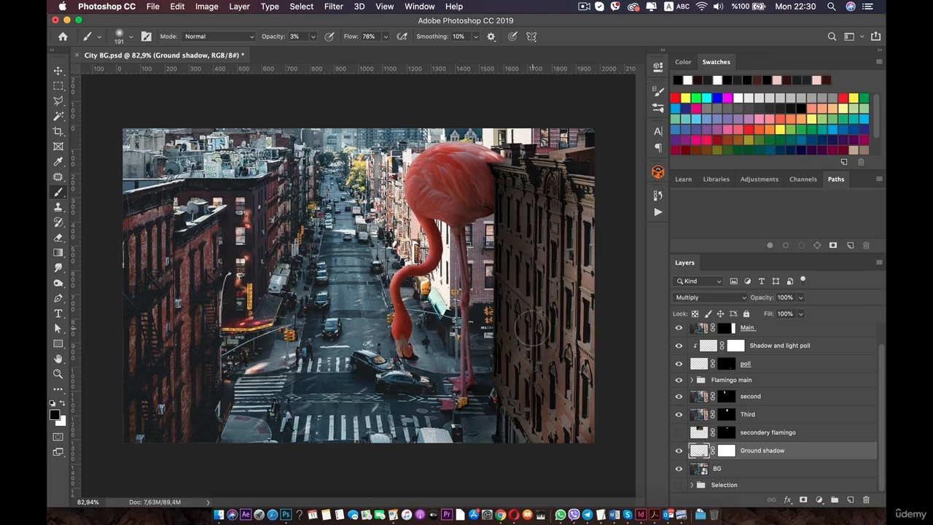
pyautogui.click(680, 452)
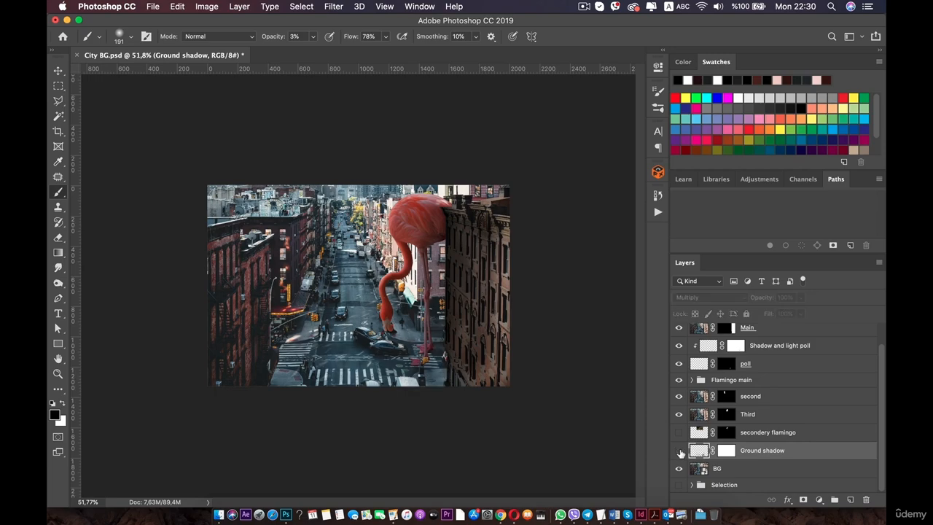
pyautogui.click(679, 452)
# Set the soft round brush size to 52 px and select the Levels 2 layer mask.
pyautogui.scroll(2, 359, 286)
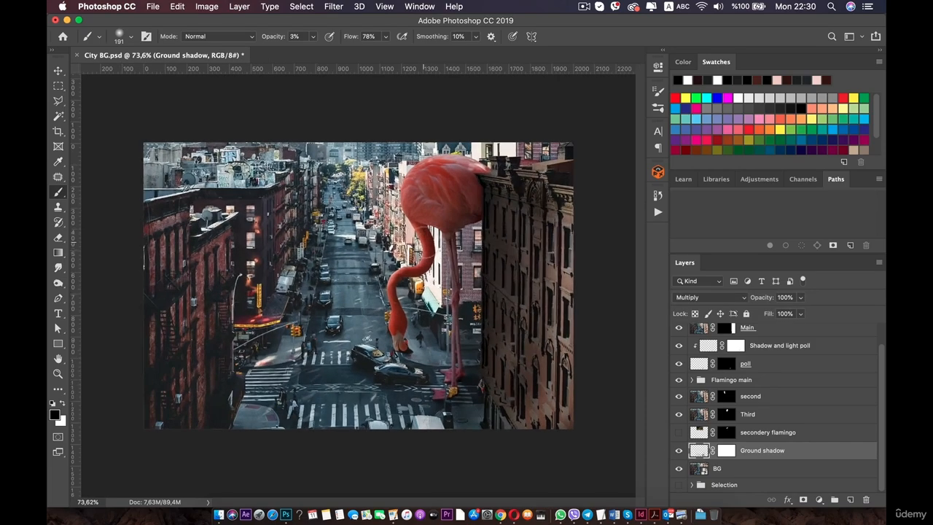
pyautogui.scroll(3, 437, 226)
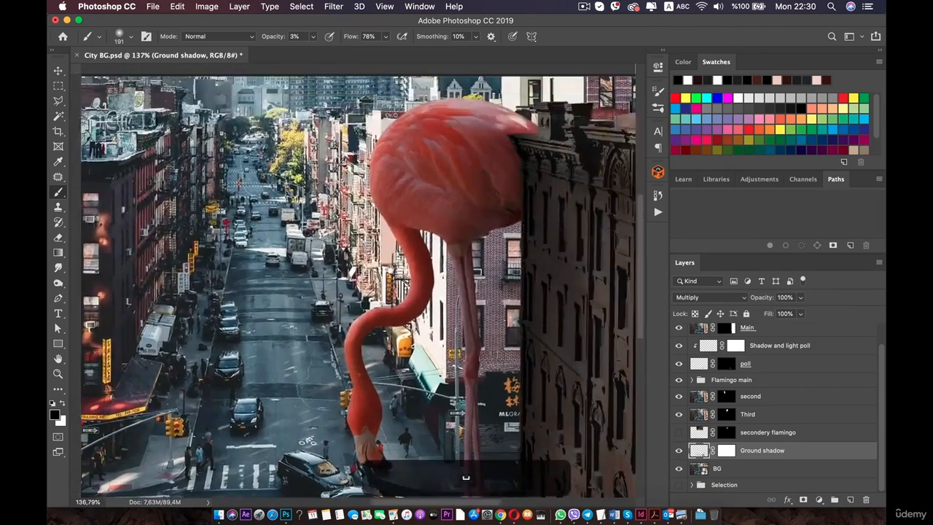
pyautogui.scroll(4, 392, 277)
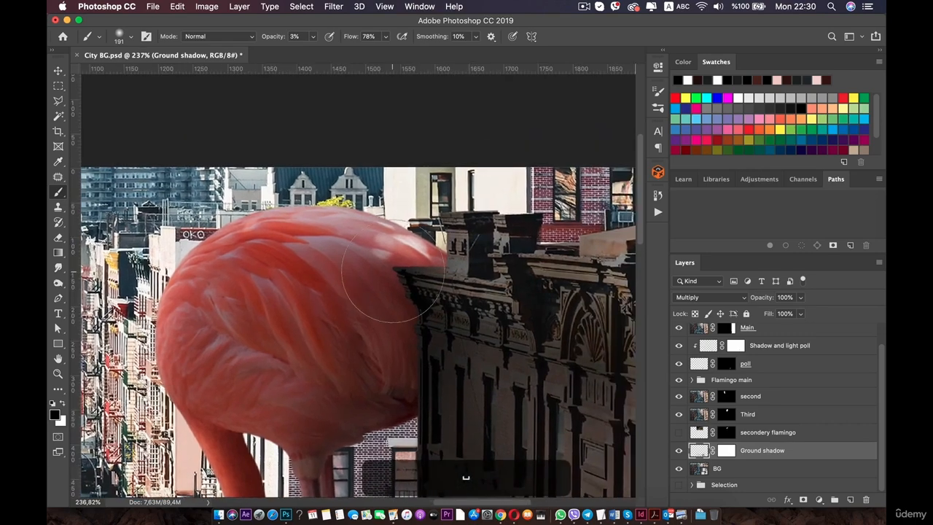
pyautogui.scroll(5, 392, 273)
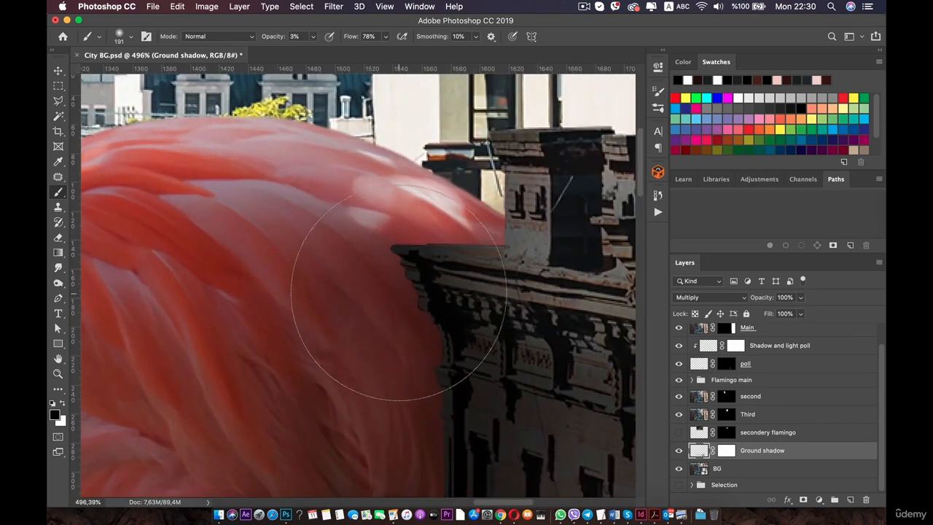
pyautogui.scroll(1, 399, 293)
pyautogui.rightClick(398, 305)
pyautogui.moveTo(502, 329); pyautogui.dragTo(485, 332)
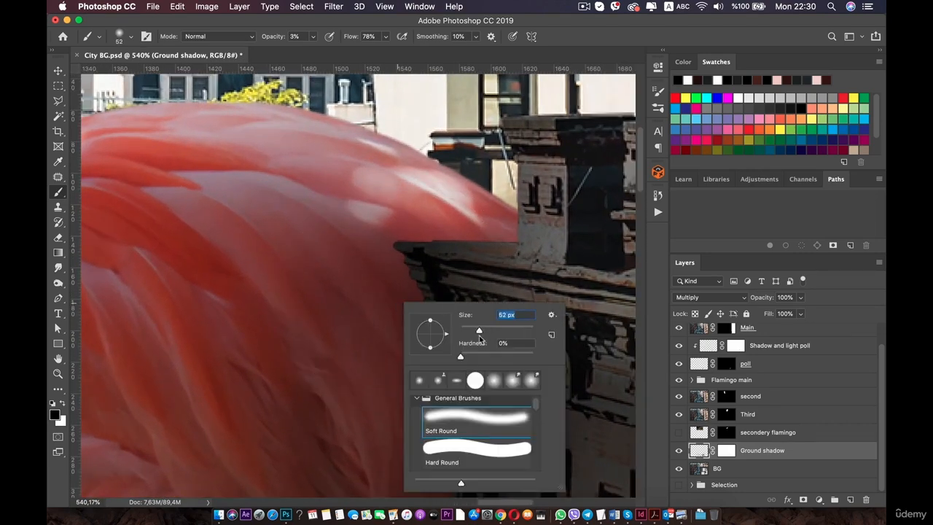
pyautogui.scroll(2, 767, 379)
pyautogui.click(774, 333)
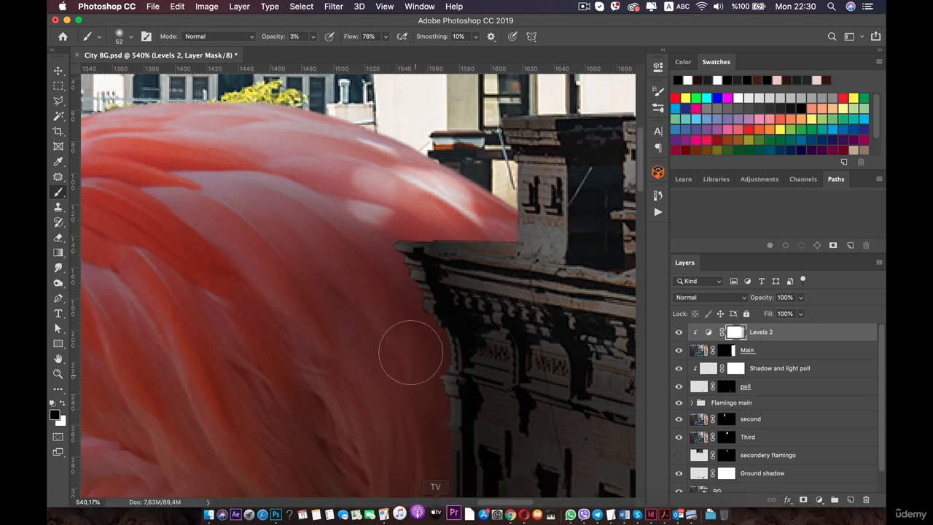
pyautogui.scroll(-5, 411, 340)
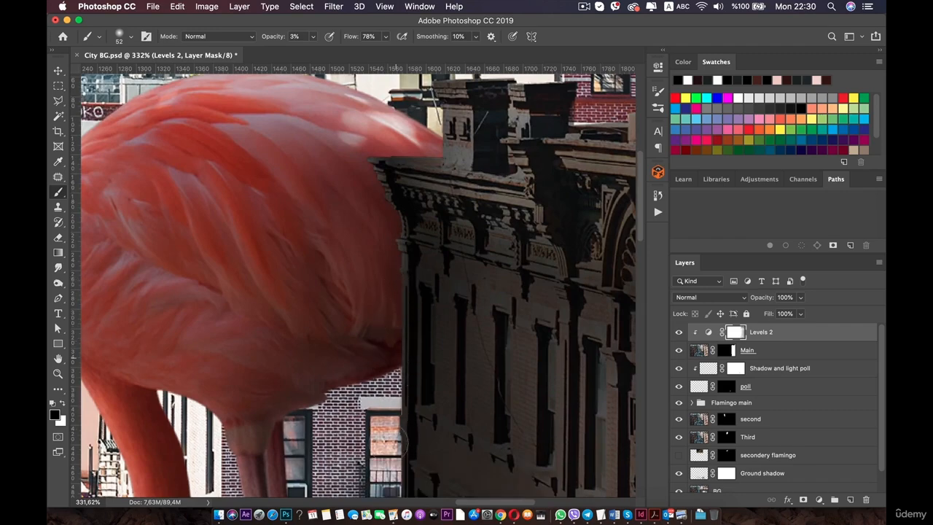
pyautogui.scroll(-3, 381, 291)
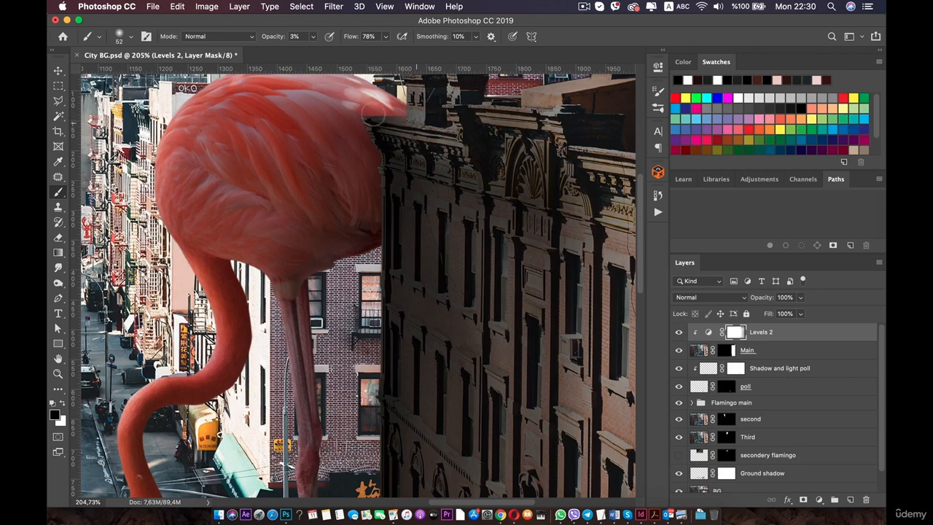
pyautogui.scroll(-5, 355, 444)
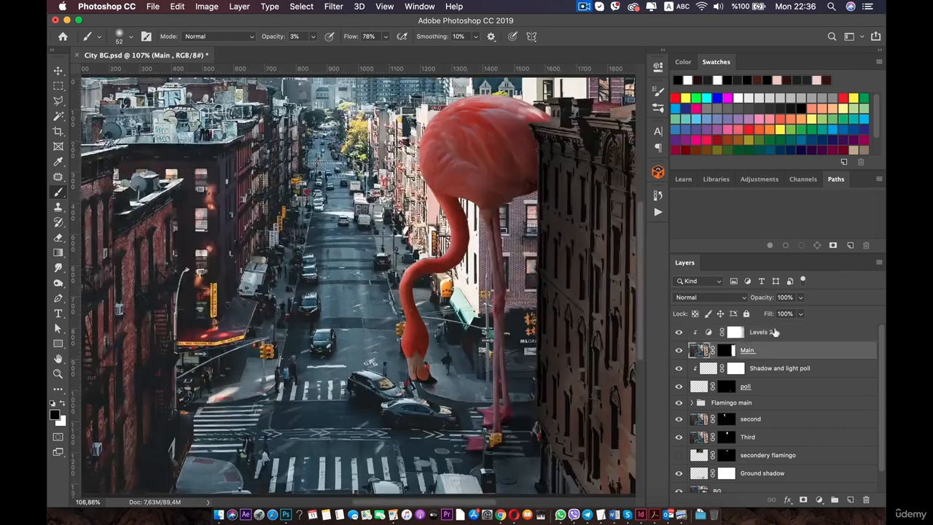
# On the Levels 2 mask, set the brush size to 364 px and paint a short stroke along the building's lower left edge.
pyautogui.click(775, 333)
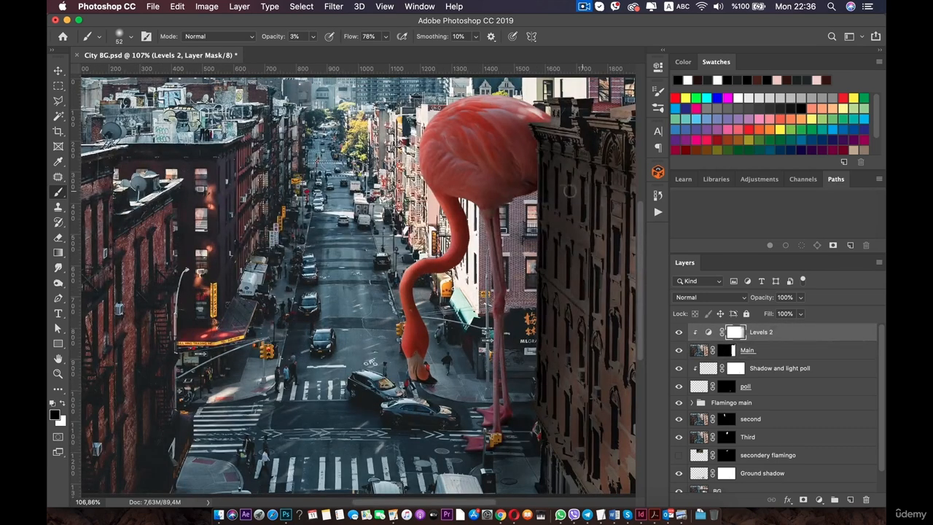
pyautogui.moveTo(569, 191)
pyautogui.mouseDown()
pyautogui.moveTo(483, 181)
pyautogui.moveTo(416, 194)
pyautogui.mouseUp()
pyautogui.rightClick(417, 194)
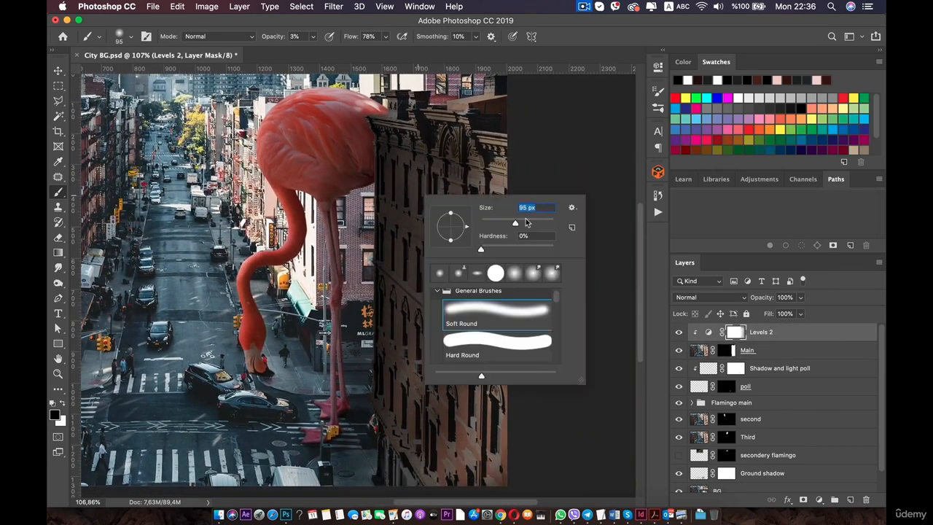
pyautogui.write('3200')
pyautogui.press('Return')
pyautogui.press('super+z')
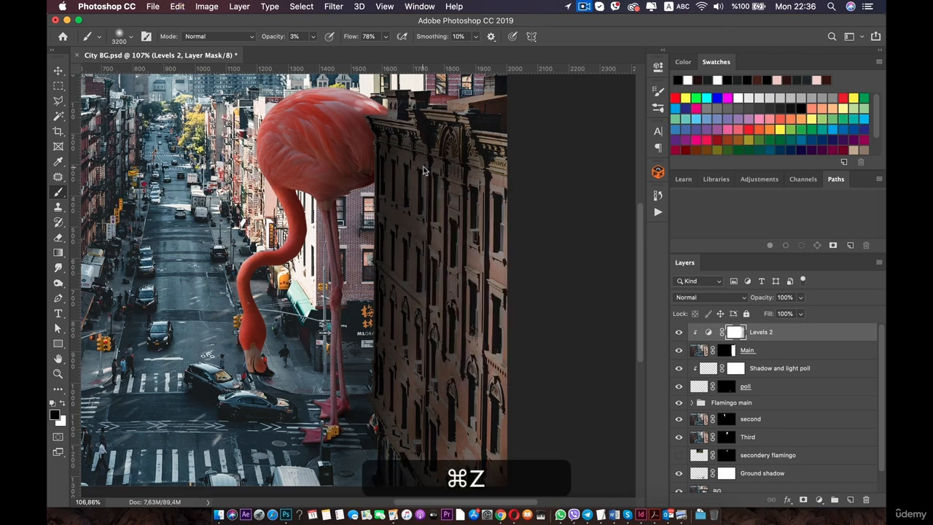
pyautogui.rightClick(423, 167)
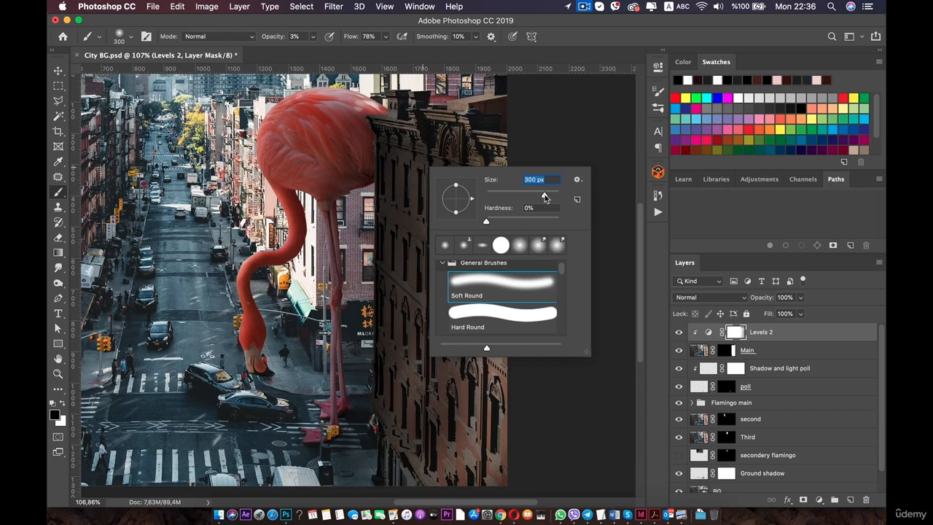
pyautogui.moveTo(409, 156)
pyautogui.mouseDown()
pyautogui.moveTo(376, 424)
pyautogui.moveTo(424, 268)
pyautogui.moveTo(402, 177)
pyautogui.moveTo(402, 459)
pyautogui.moveTo(465, 343)
pyautogui.moveTo(421, 459)
pyautogui.moveTo(509, 186)
pyautogui.moveTo(408, 437)
pyautogui.moveTo(382, 457)
pyautogui.moveTo(481, 327)
pyautogui.moveTo(464, 452)
pyautogui.moveTo(423, 466)
pyautogui.moveTo(503, 218)
pyautogui.moveTo(452, 146)
pyautogui.moveTo(350, 139)
pyautogui.mouseUp()
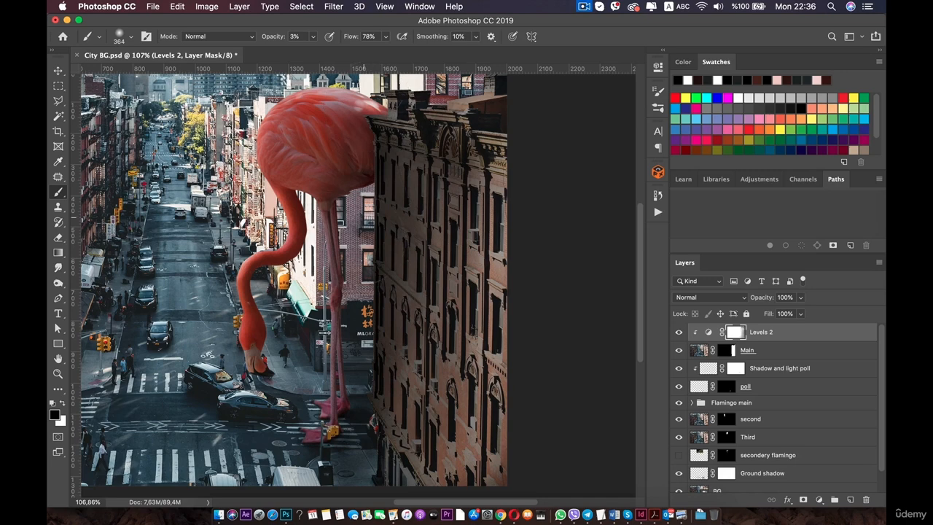
pyautogui.moveTo(369, 417)
pyautogui.mouseDown()
pyautogui.moveTo(371, 322)
pyautogui.moveTo(367, 429)
pyautogui.moveTo(393, 466)
pyautogui.mouseUp()
pyautogui.scroll(-4, 363, 304)
pyautogui.scroll(-1, 357, 292)
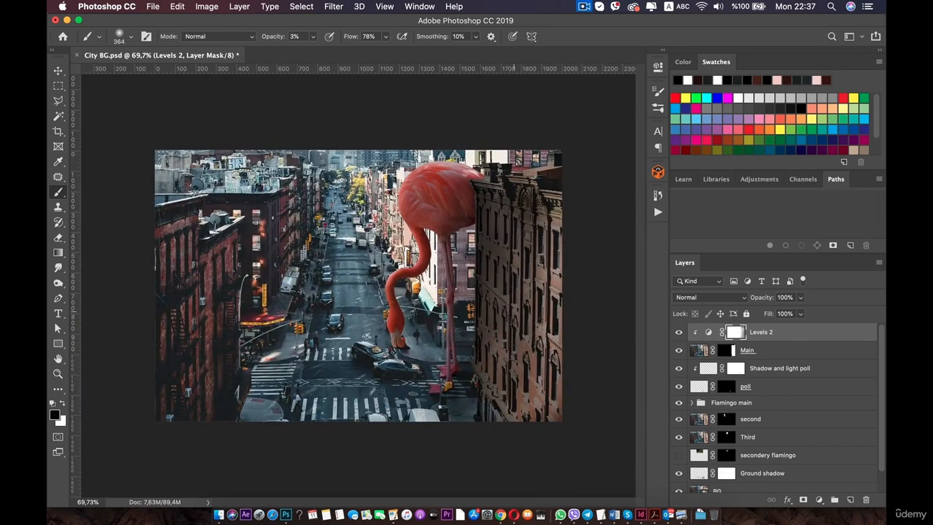
pyautogui.scroll(-4, 485, 364)
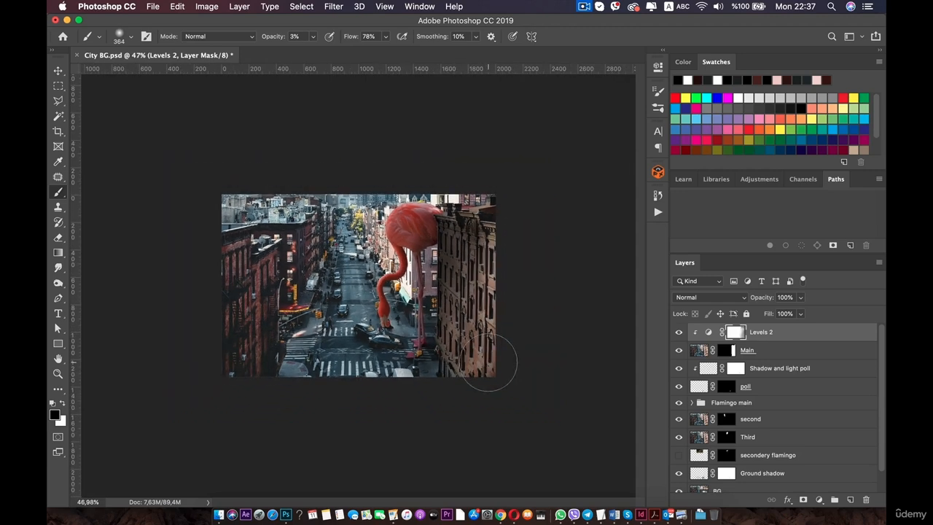
pyautogui.press('space')
pyautogui.press('super+r')
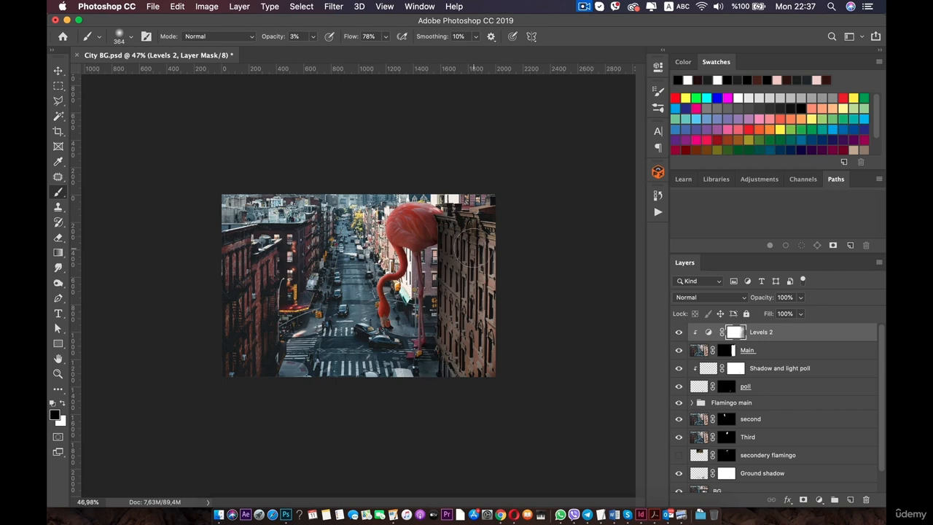
pyautogui.scroll(-4, 442, 307)
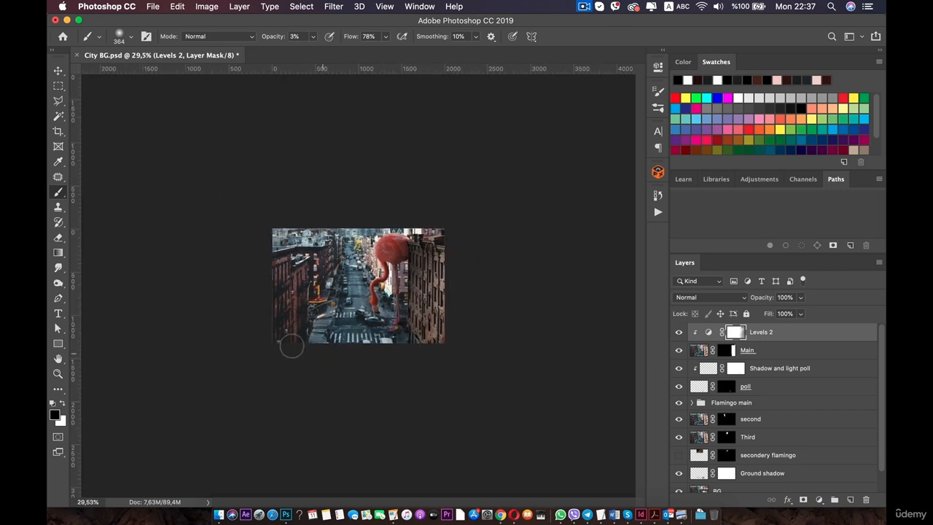
pyautogui.scroll(5, 291, 346)
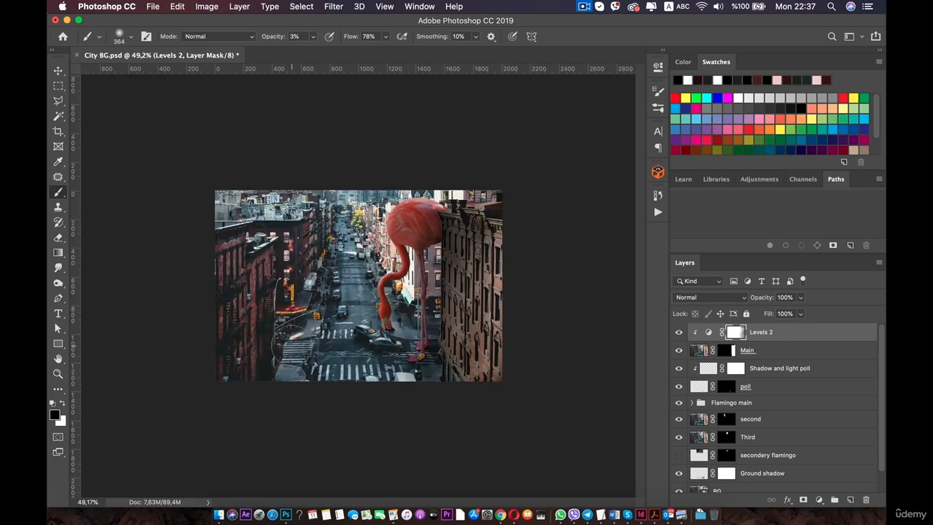
pyautogui.scroll(1, 354, 285)
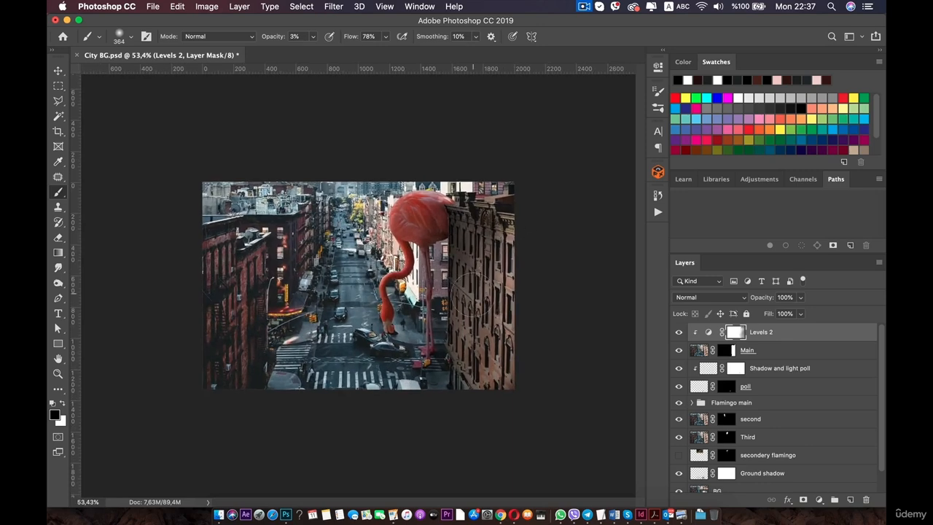
pyautogui.scroll(-1, 287, 280)
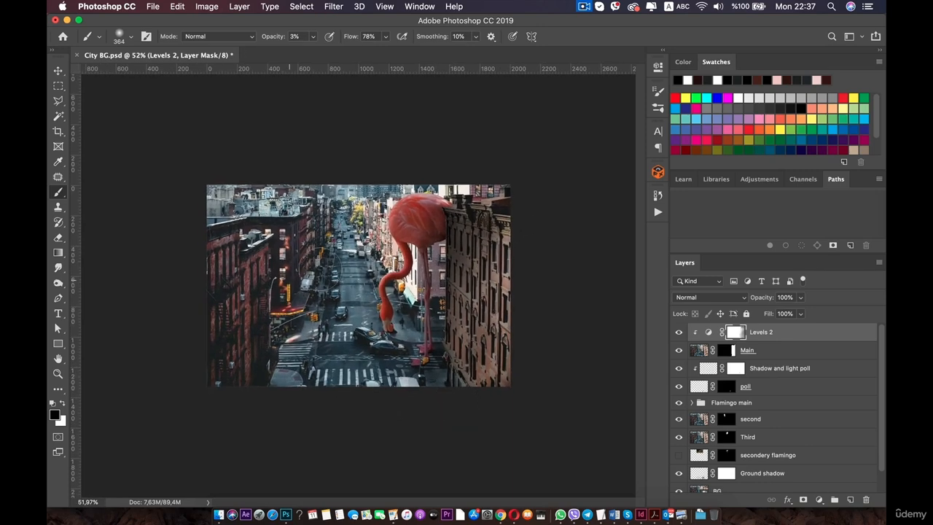
pyautogui.press('space')
pyautogui.press('super+r')
pyautogui.scroll(2, 350, 277)
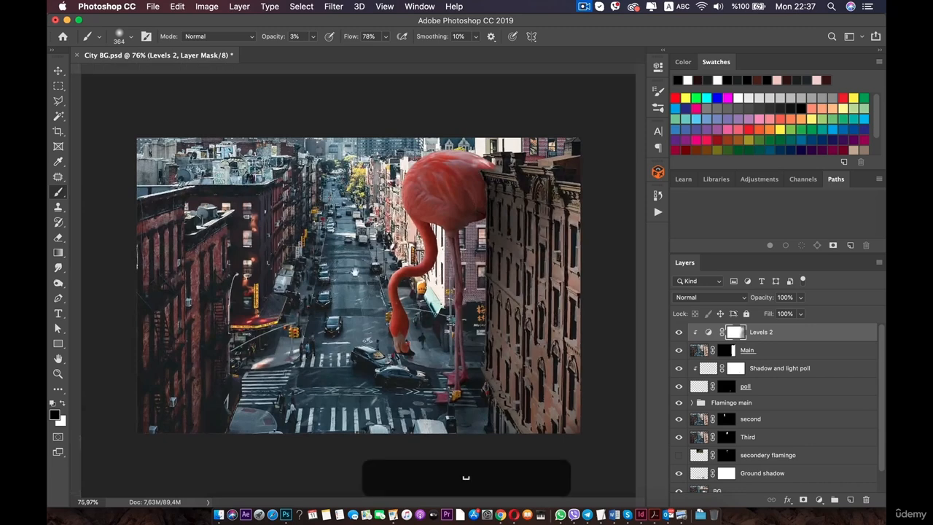
# Switch to the Move tool and select the Flamingo main group.
pyautogui.press('v')
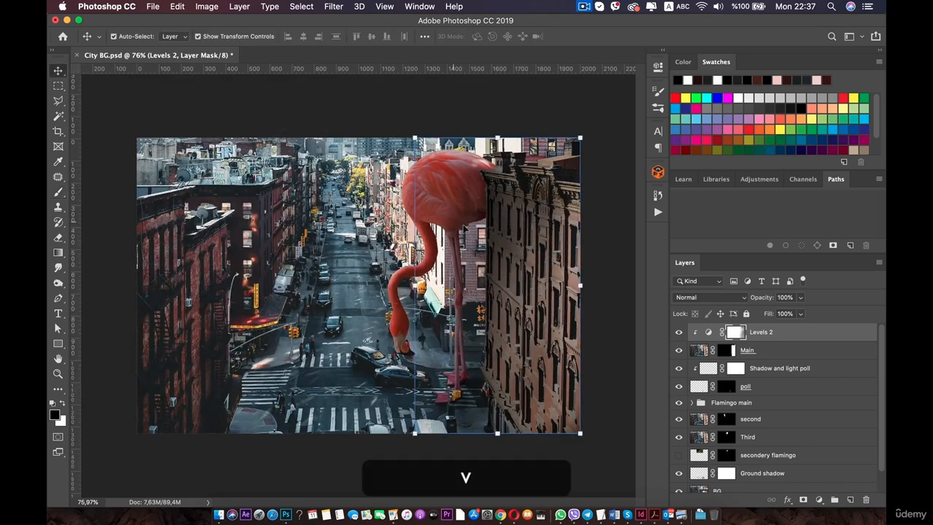
pyautogui.click(822, 424)
pyautogui.scroll(-1, 823, 433)
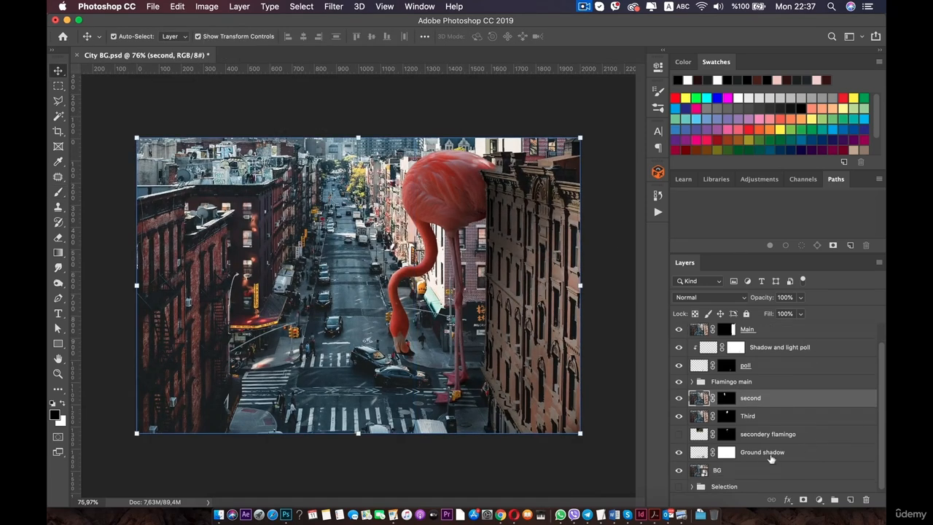
pyautogui.scroll(1, 775, 347)
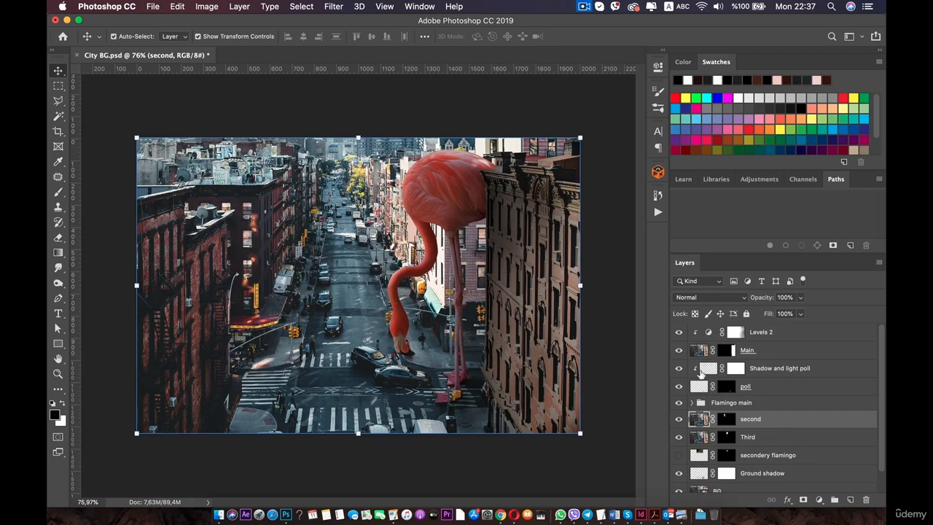
pyautogui.scroll(-2, 723, 441)
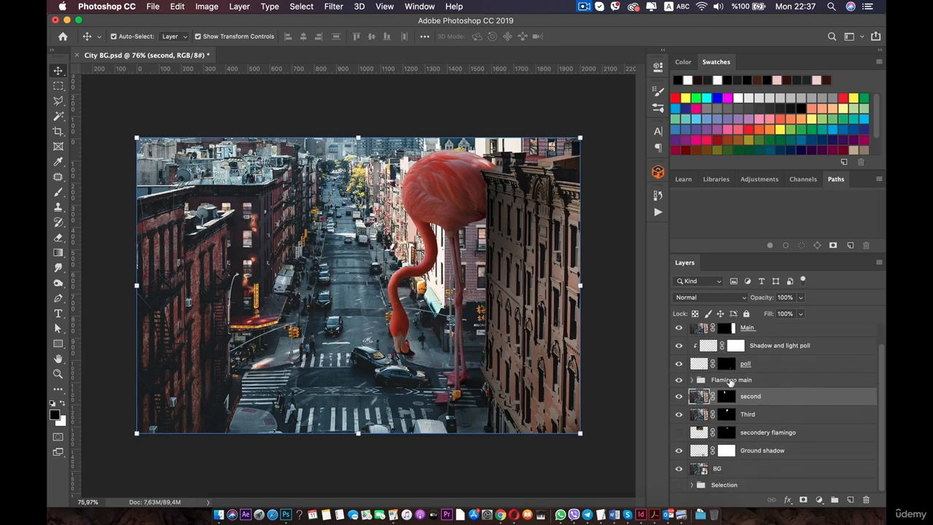
pyautogui.scroll(1, 731, 382)
pyautogui.click(748, 403)
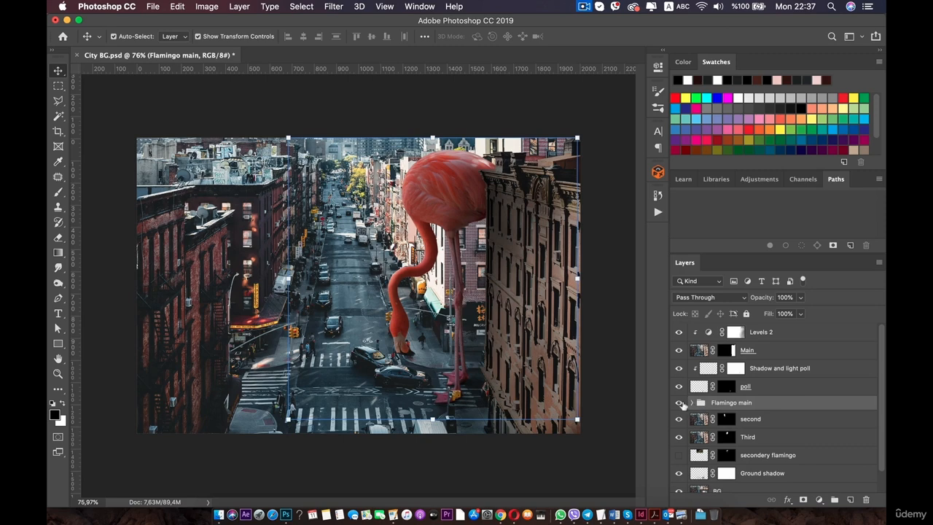
# Duplicate the Flamingo main group.
pyautogui.click(679, 403)
pyautogui.click(678, 403)
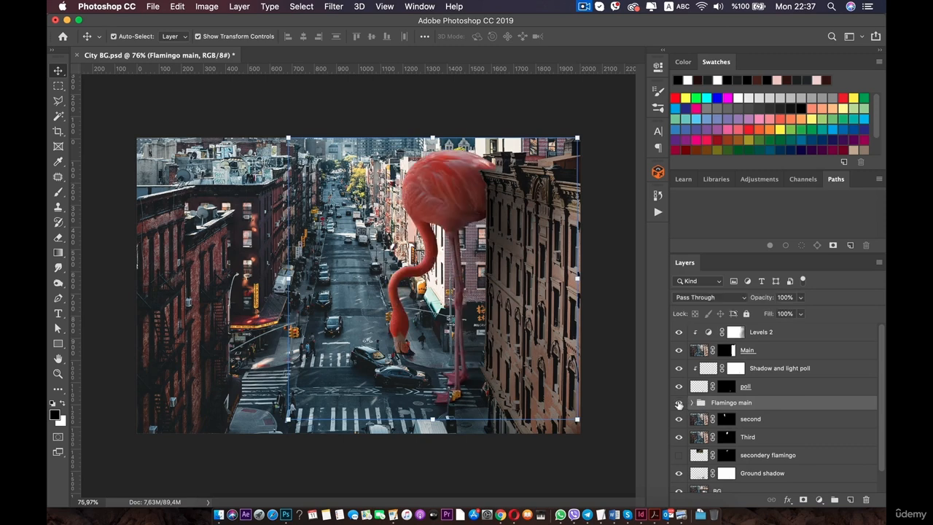
pyautogui.rightClick(751, 407)
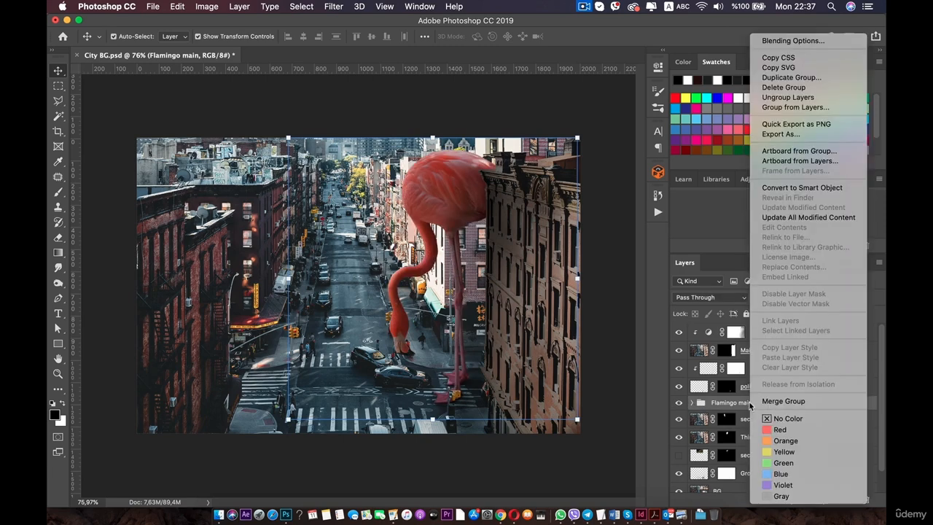
pyautogui.click(790, 77)
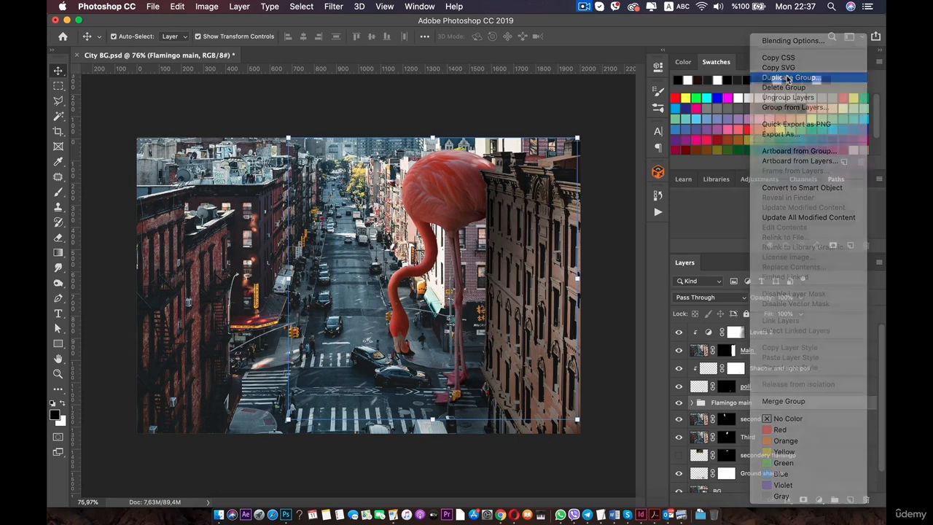
pyautogui.click(573, 207)
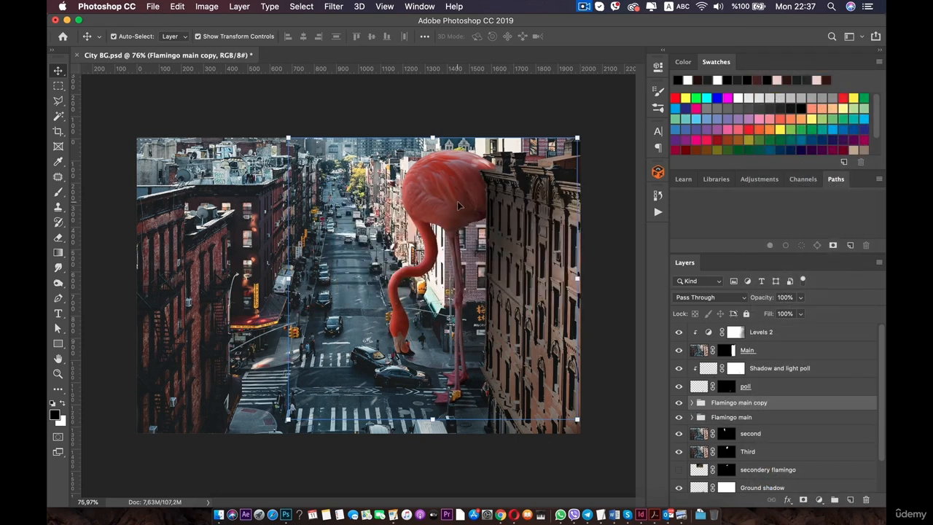
# Try dragging the duplicated flamingo group across the canvas, then undo the move and collapse the group.
pyautogui.moveTo(459, 207); pyautogui.dragTo(315, 167)
pyautogui.press('super+z')
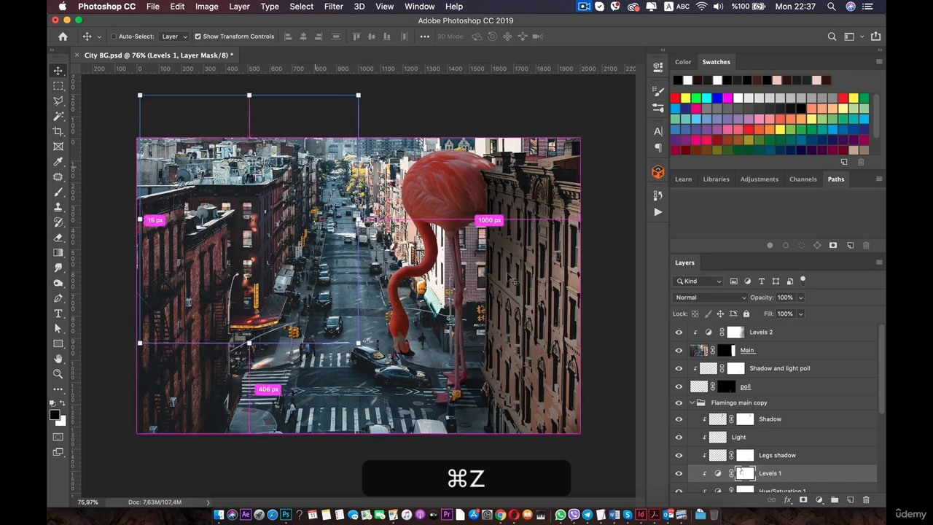
pyautogui.click(692, 403)
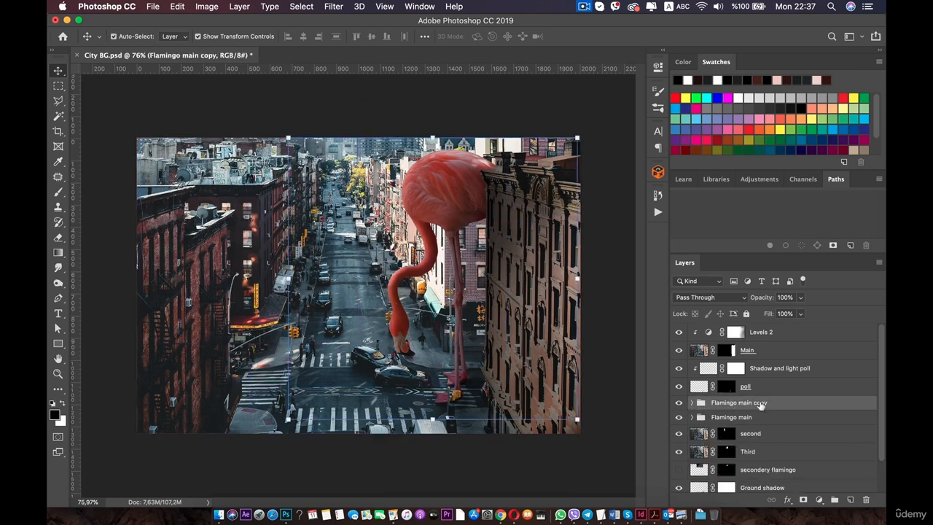
# Scale the duplicated flamingo to about 61%, place it near the upper-left buildings, and move its group below the second layer.
pyautogui.click(578, 137)
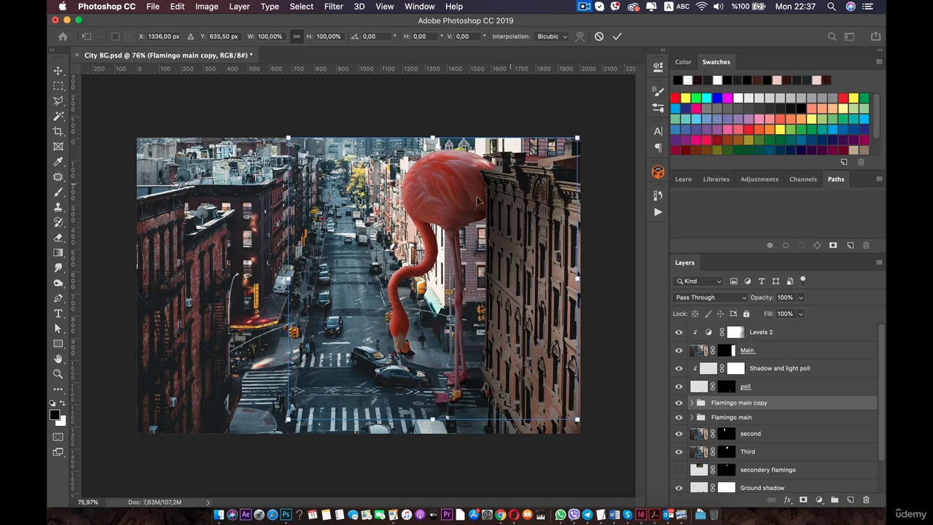
pyautogui.moveTo(478, 202); pyautogui.dragTo(336, 152)
pyautogui.moveTo(449, 88); pyautogui.dragTo(338, 198)
pyautogui.moveTo(258, 256); pyautogui.dragTo(309, 182)
pyautogui.scroll(-1, 756, 408)
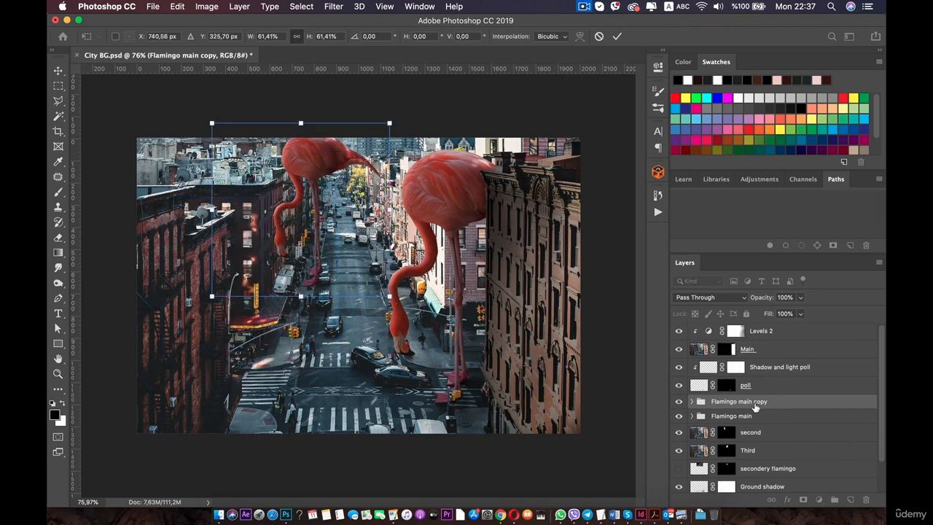
pyautogui.moveTo(739, 402); pyautogui.dragTo(754, 442)
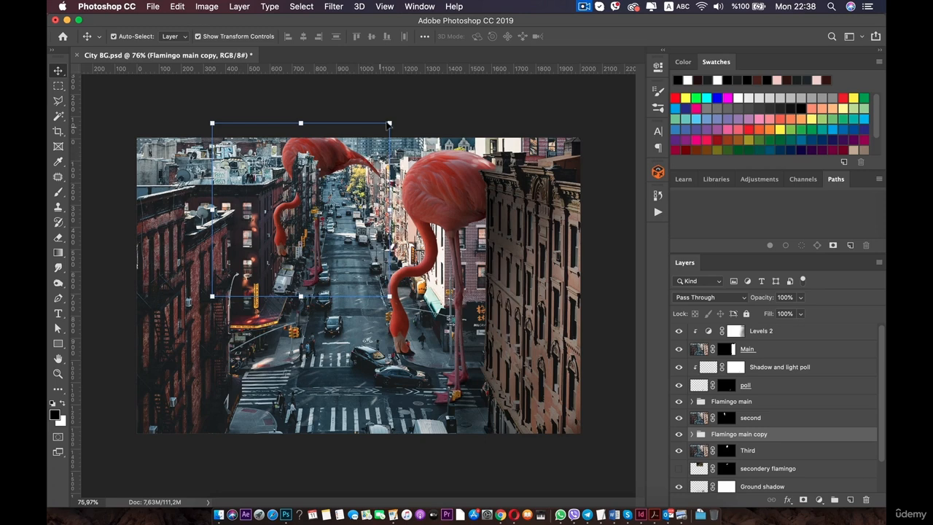
# Rescale the duplicated flamingo to about 71%, reposition it up the street, and flip it horizontally.
pyautogui.moveTo(389, 125); pyautogui.dragTo(337, 173)
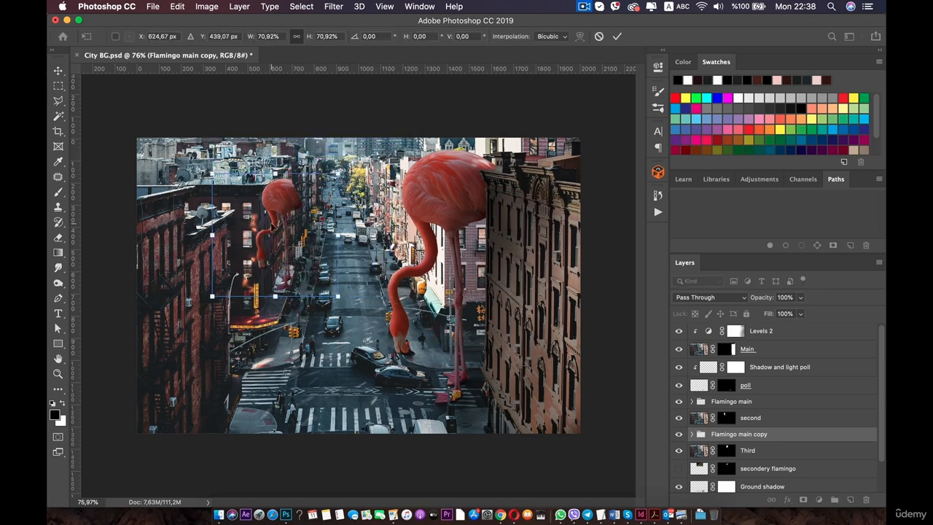
pyautogui.moveTo(309, 207); pyautogui.dragTo(362, 173)
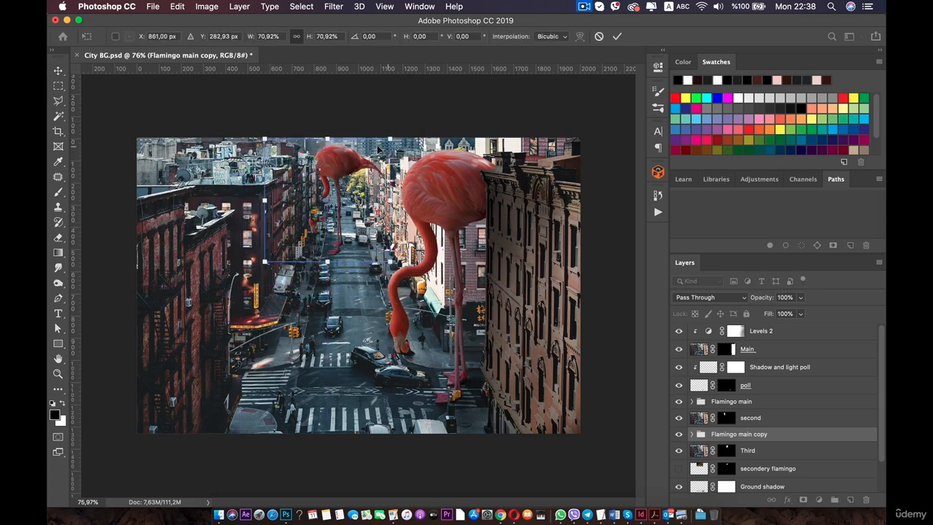
pyautogui.rightClick(350, 154)
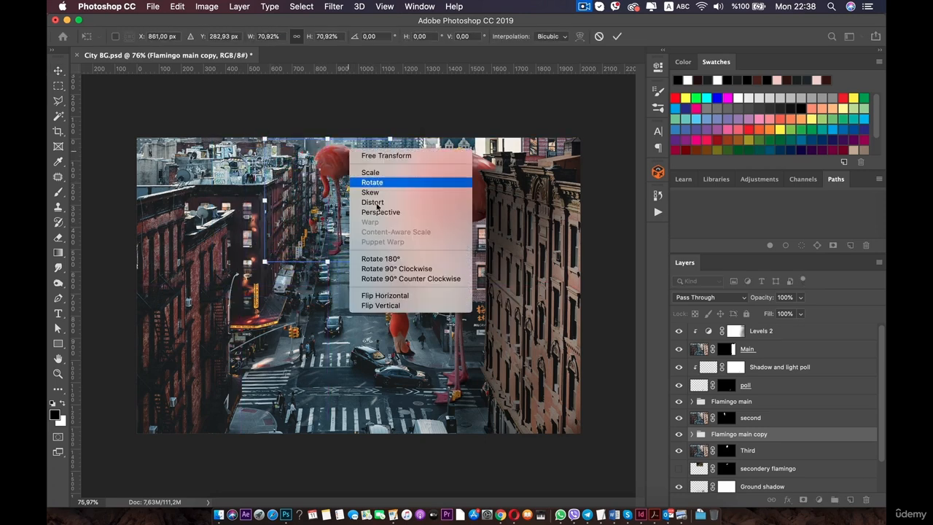
pyautogui.click(391, 298)
pyautogui.moveTo(342, 163); pyautogui.dragTo(325, 172)
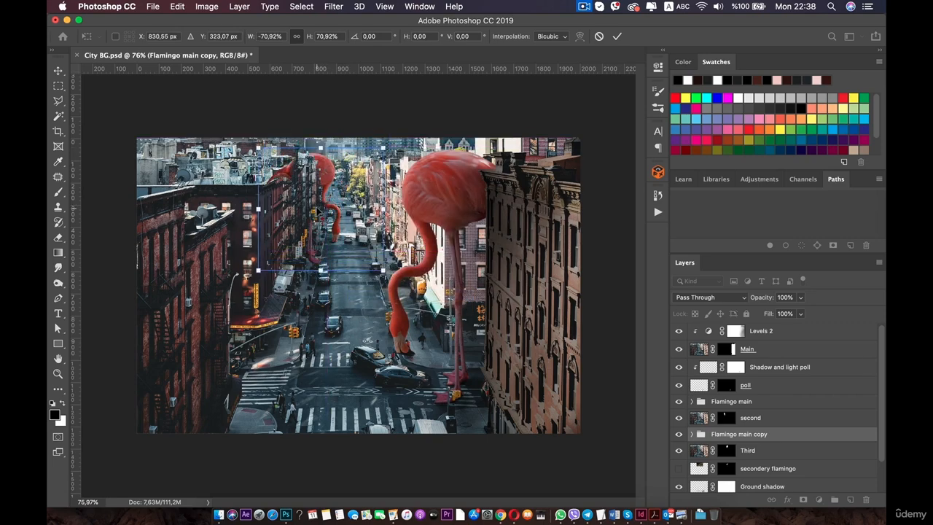
# Scale the flipped flamingo to about 65%, rotate it about -20°, and position it between the left buildings.
pyautogui.scroll(5, 317, 211)
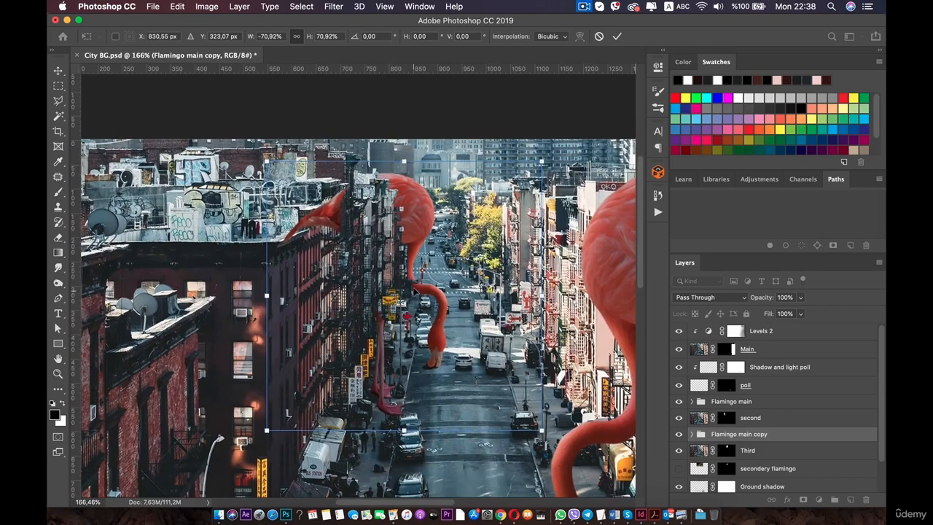
pyautogui.scroll(2, 413, 288)
pyautogui.moveTo(424, 208); pyautogui.dragTo(413, 158)
pyautogui.scroll(5, 414, 159)
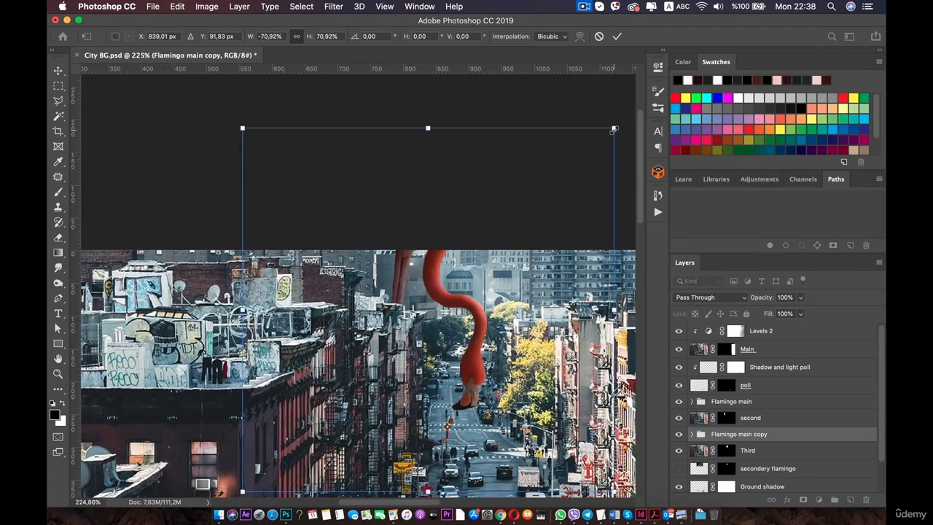
pyautogui.moveTo(614, 128); pyautogui.dragTo(576, 158)
pyautogui.press('super+minus')
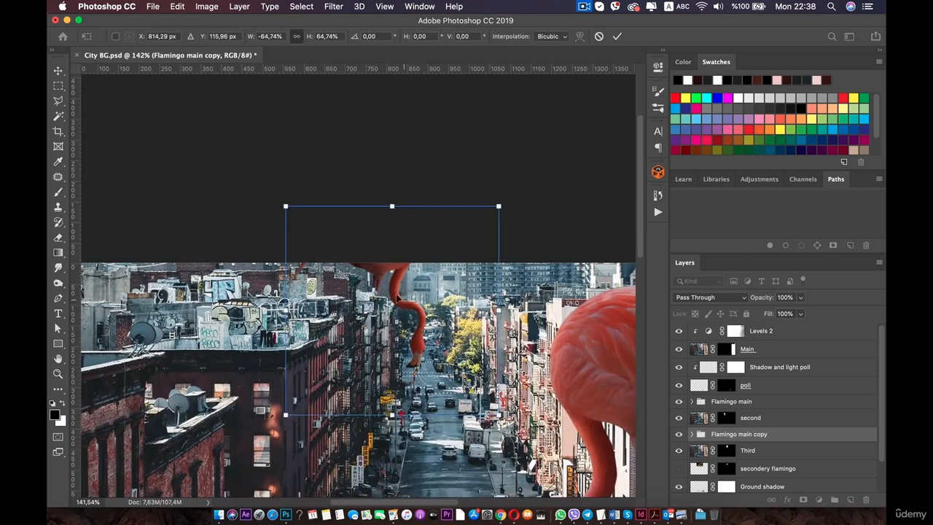
pyautogui.moveTo(397, 297); pyautogui.dragTo(477, 347)
pyautogui.press('super+minus')
pyautogui.press('super+plus')
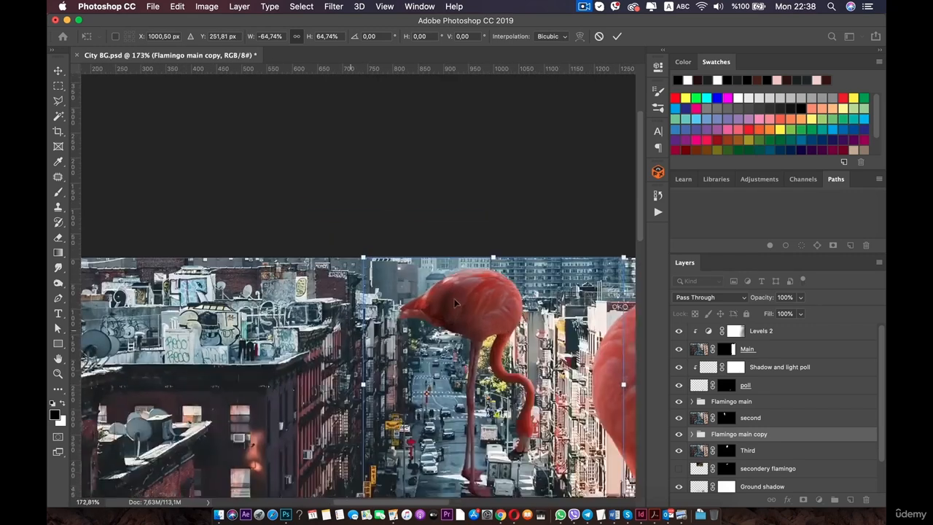
pyautogui.moveTo(476, 305); pyautogui.dragTo(432, 308)
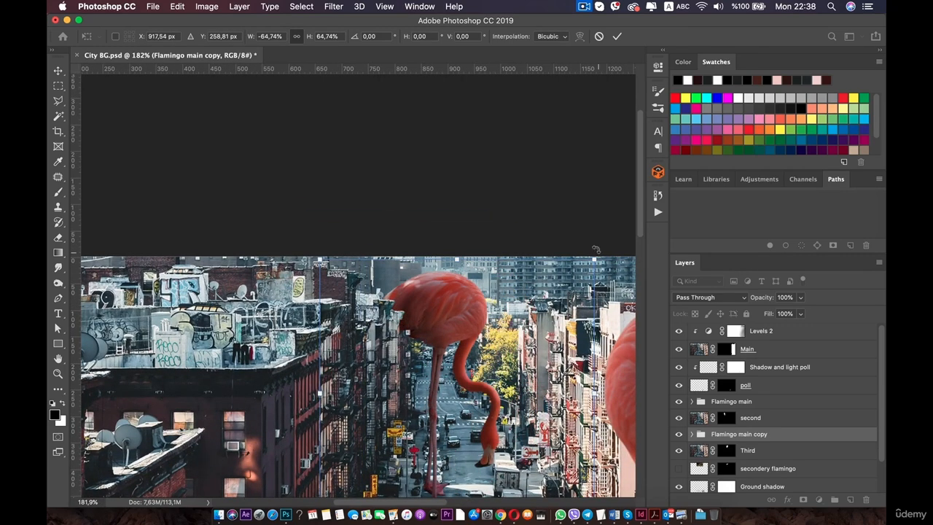
pyautogui.moveTo(595, 250); pyautogui.dragTo(535, 226)
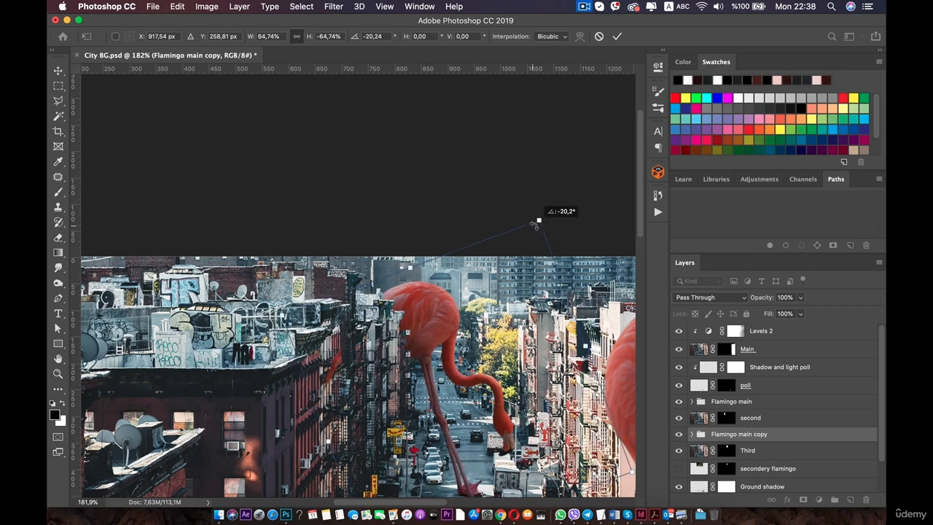
pyautogui.moveTo(414, 324); pyautogui.dragTo(392, 334)
# Apply the flamingo transform and expand the Flamingo main copy group.
pyautogui.scroll(-5, 392, 334)
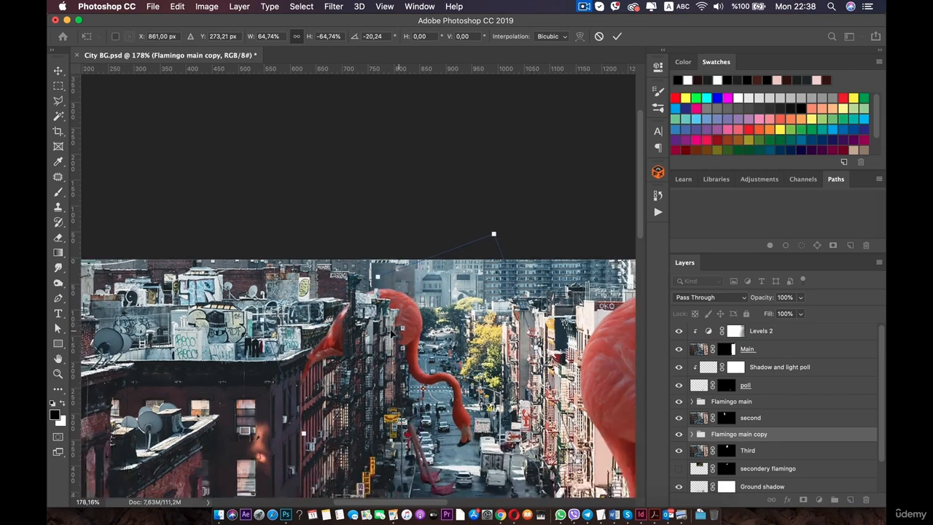
pyautogui.scroll(-2, 391, 334)
pyautogui.scroll(5, 339, 250)
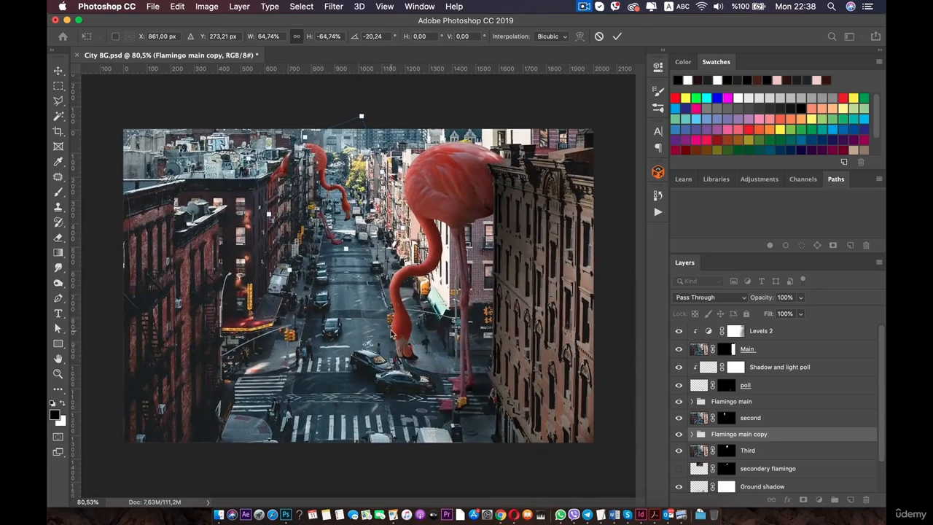
pyautogui.scroll(3, 339, 250)
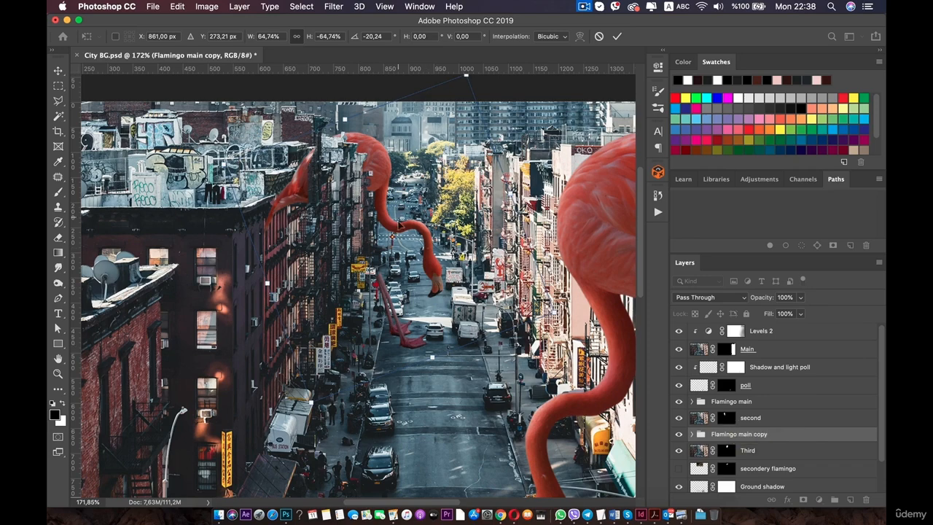
pyautogui.scroll(-5, 319, 198)
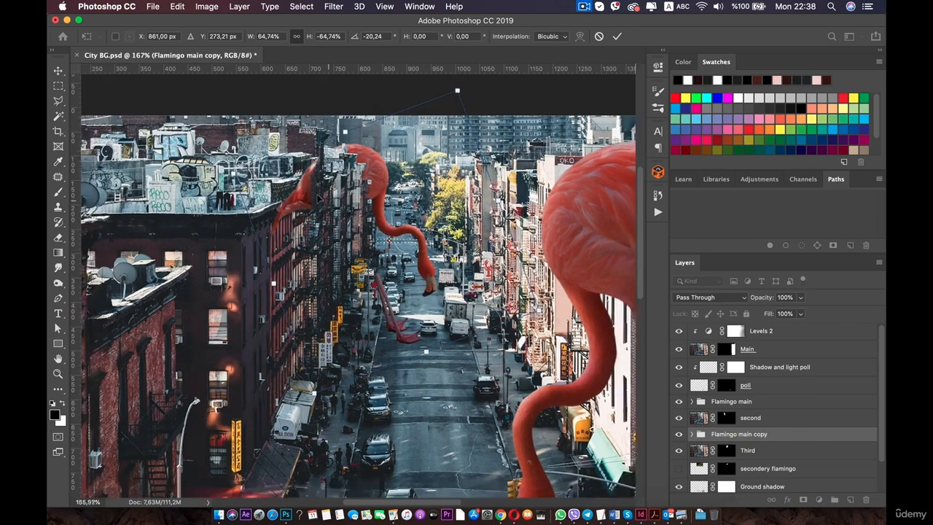
pyautogui.scroll(-2, 346, 226)
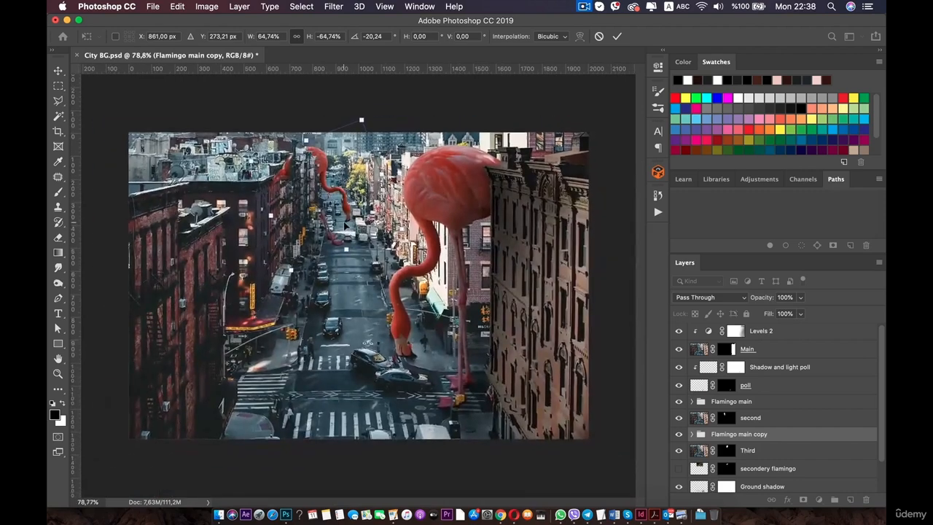
pyautogui.scroll(2, 345, 226)
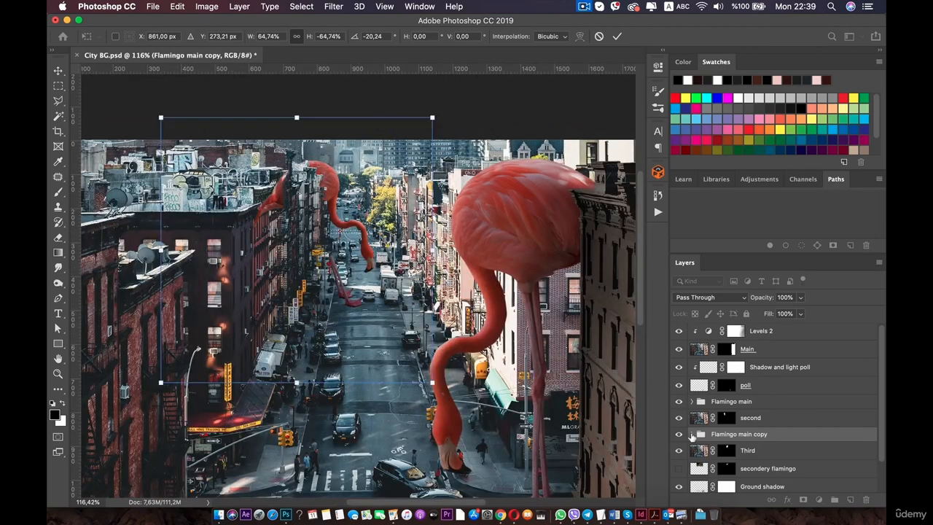
pyautogui.click(691, 433)
pyautogui.scroll(-1, 711, 403)
pyautogui.scroll(-5, 711, 403)
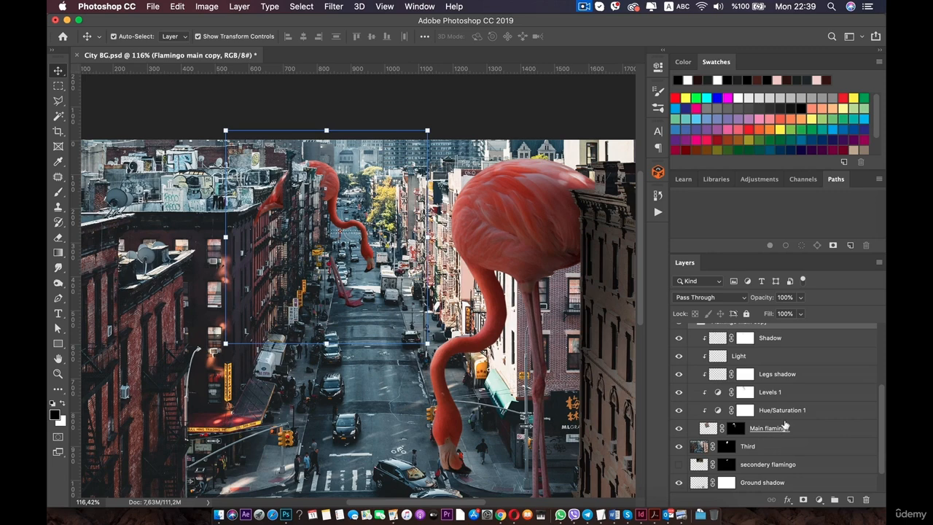
# Delete the Levels 1 adjustment layer and its mask from the copied flamingo group.
pyautogui.click(790, 395)
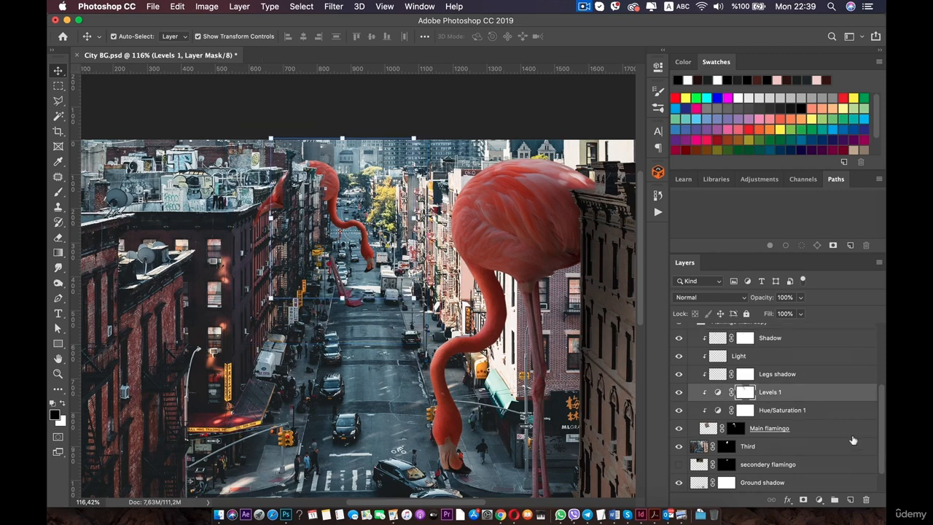
pyautogui.click(866, 499)
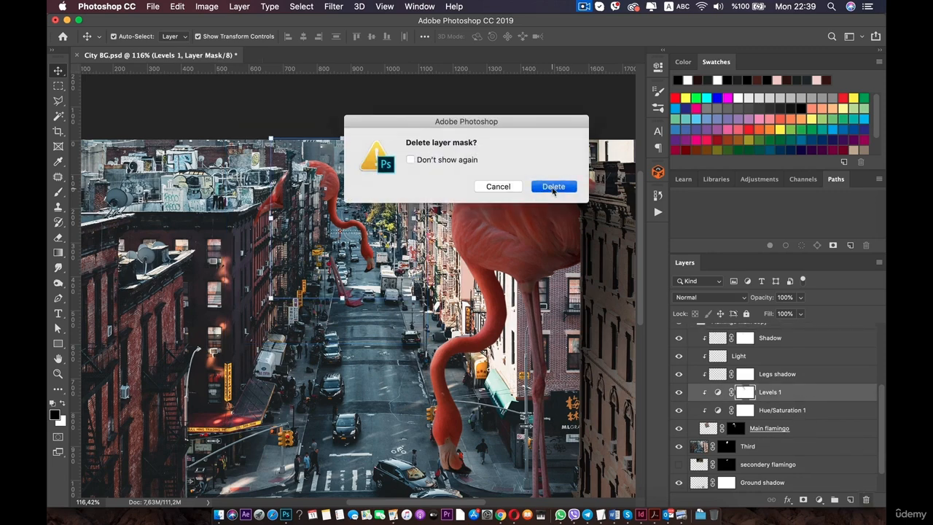
pyautogui.click(552, 186)
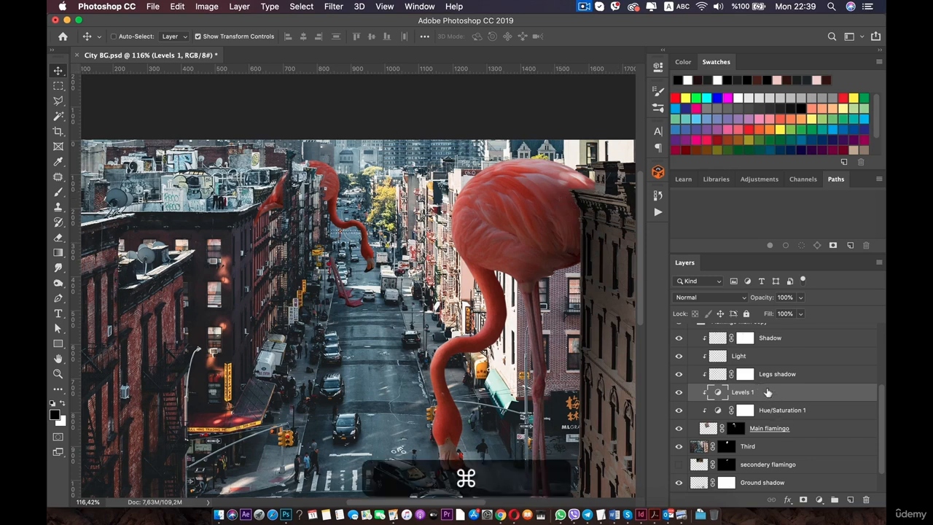
pyautogui.click(865, 499)
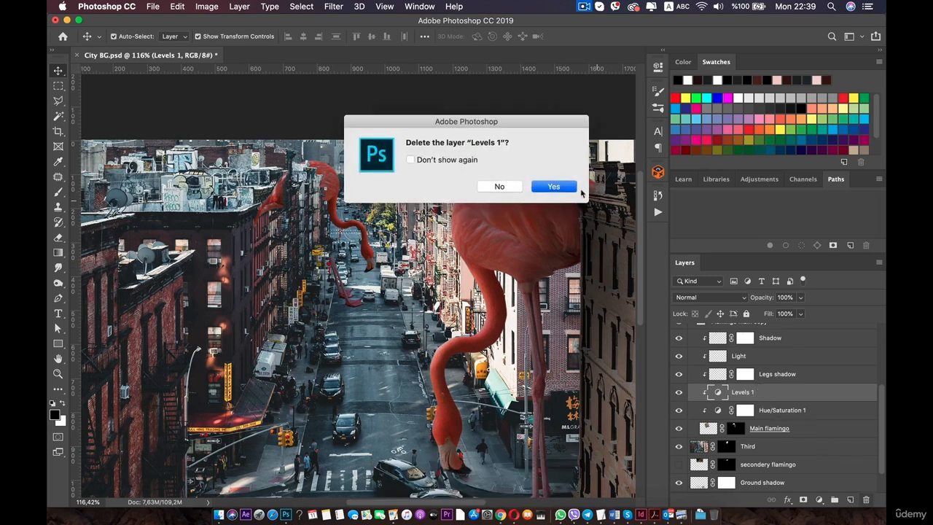
pyautogui.click(552, 187)
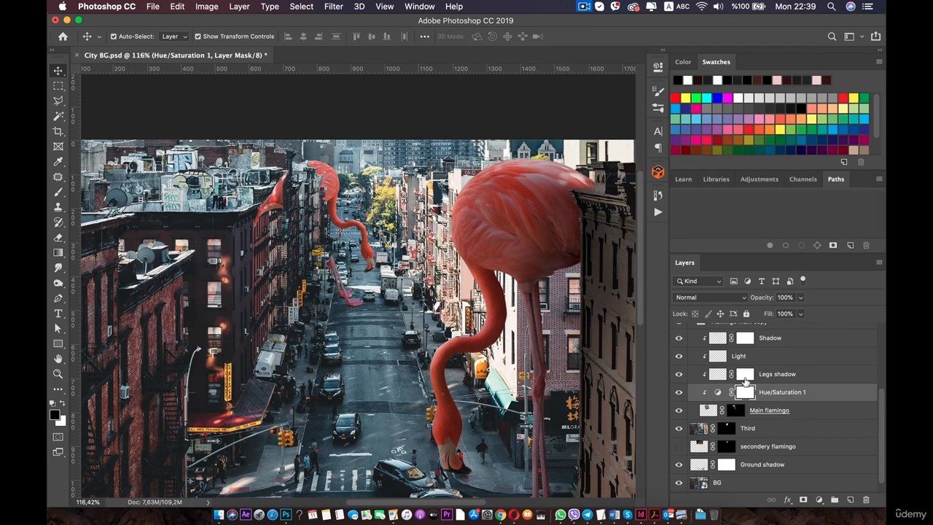
# Collapse the Flamingo main copy group and convert it to a smart object.
pyautogui.scroll(2, 718, 376)
pyautogui.click(688, 357)
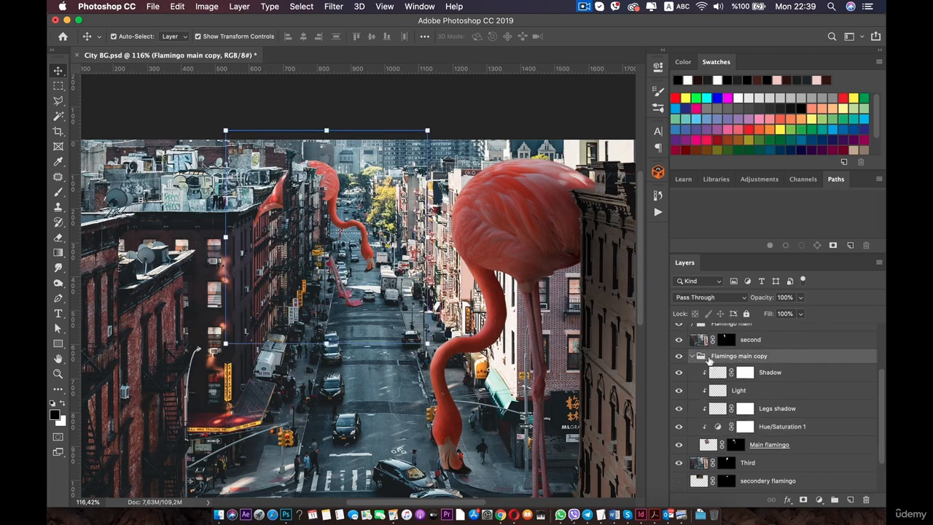
pyautogui.click(691, 357)
pyautogui.rightClick(751, 400)
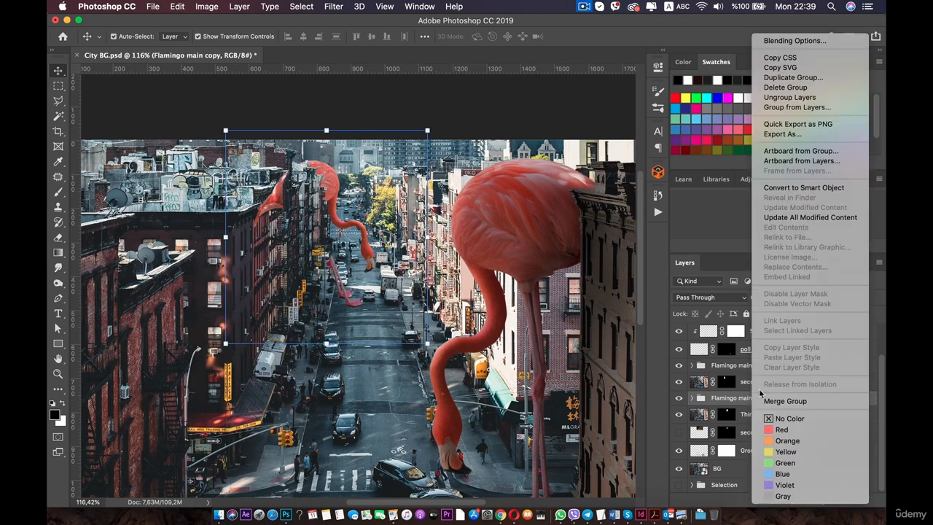
pyautogui.click(835, 189)
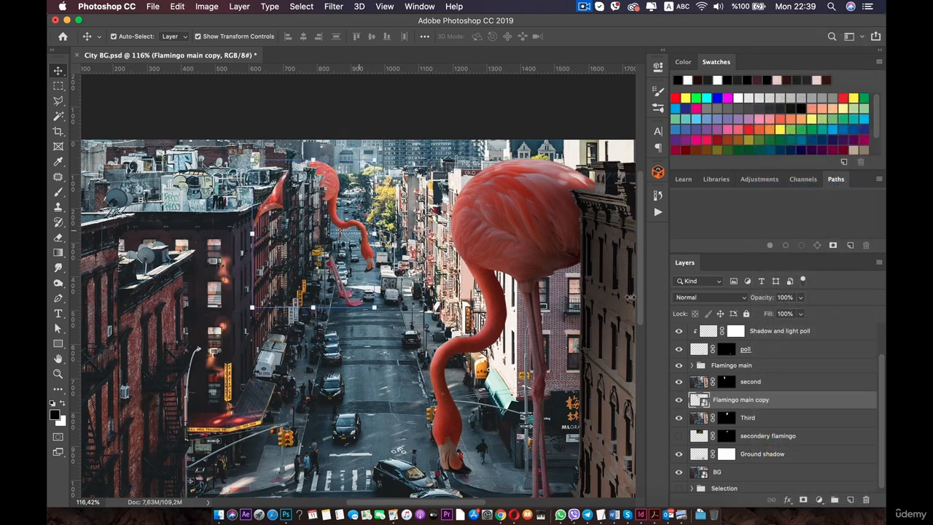
# Add a layer mask to the flamingo smart object and paint black with a 64 px, 99% opacity brush to hide it behind the left building.
pyautogui.click(803, 499)
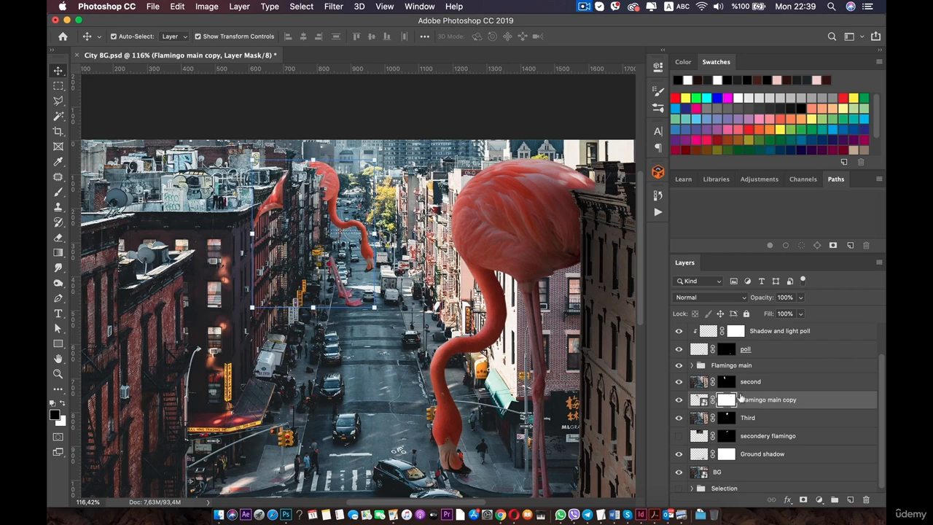
pyautogui.click(738, 399)
pyautogui.click(57, 191)
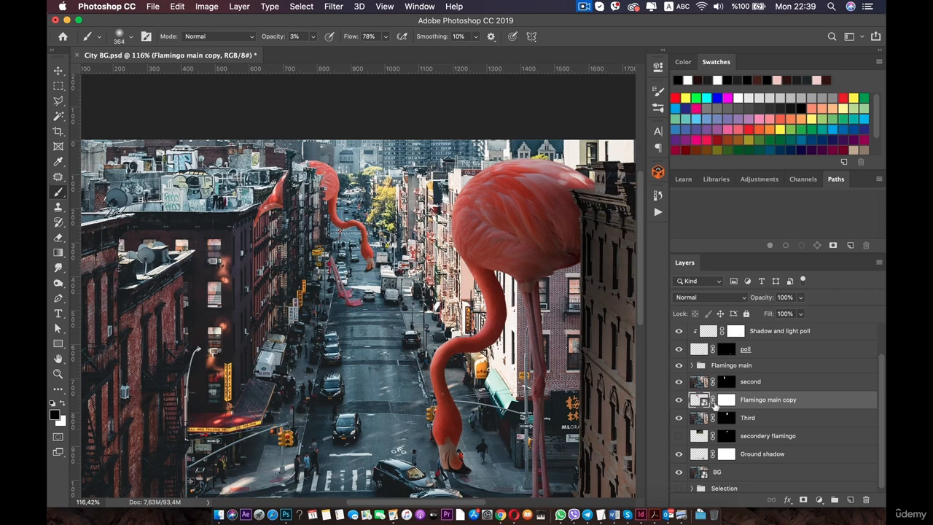
pyautogui.click(725, 401)
pyautogui.rightClick(332, 324)
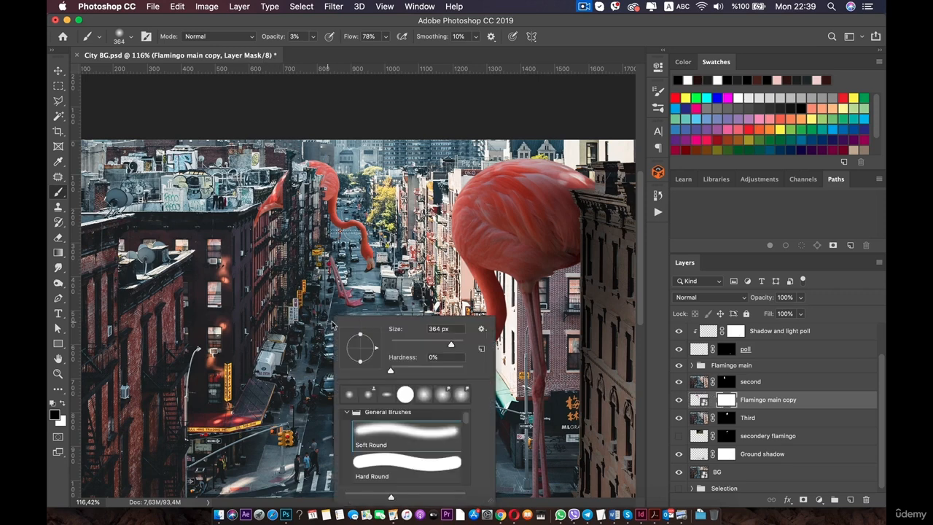
pyautogui.moveTo(417, 347); pyautogui.dragTo(409, 343)
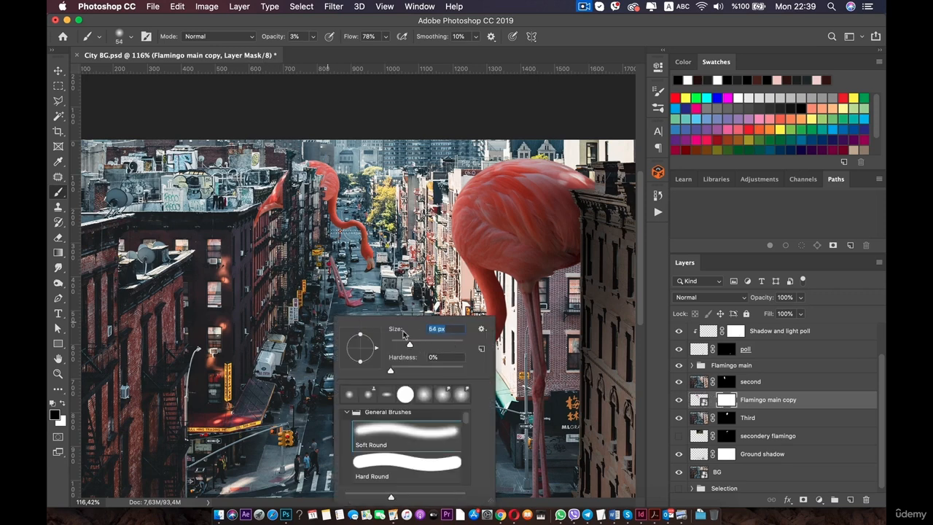
pyautogui.click(313, 36)
pyautogui.moveTo(334, 297)
pyautogui.mouseDown()
pyautogui.moveTo(345, 297)
pyautogui.moveTo(331, 269)
pyautogui.mouseUp()
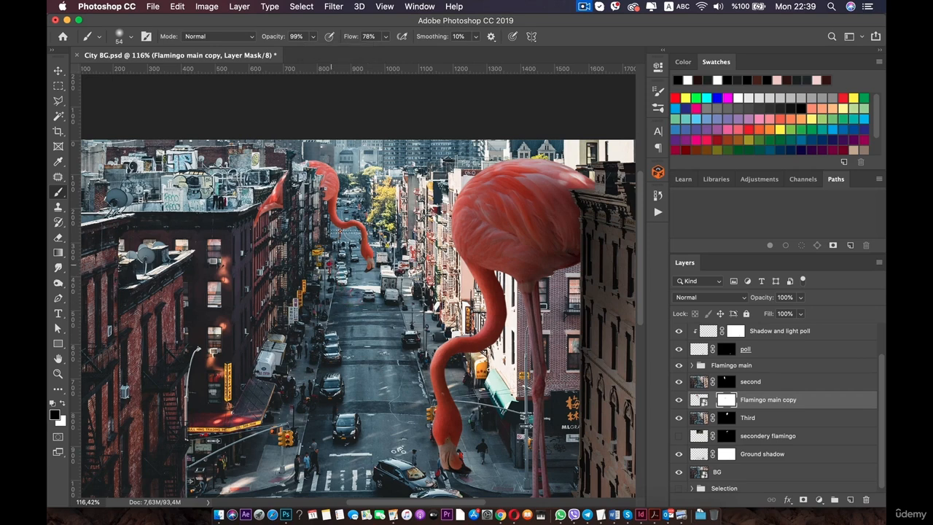
pyautogui.moveTo(273, 255)
pyautogui.mouseDown()
pyautogui.moveTo(268, 208)
pyautogui.moveTo(259, 222)
pyautogui.moveTo(276, 195)
pyautogui.mouseUp()
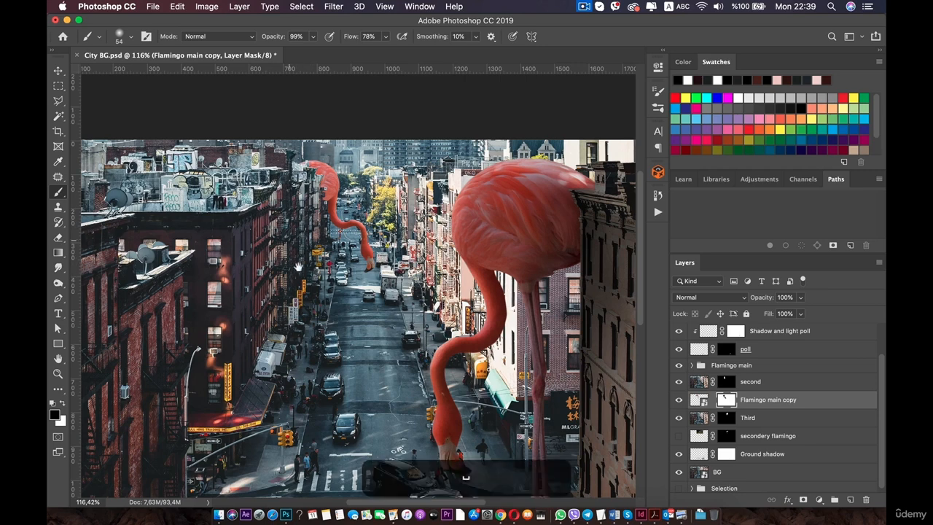
# Try nudging the flamingo smart object with the Move tool, then undo the move.
pyautogui.scroll(3, 299, 269)
pyautogui.press('v')
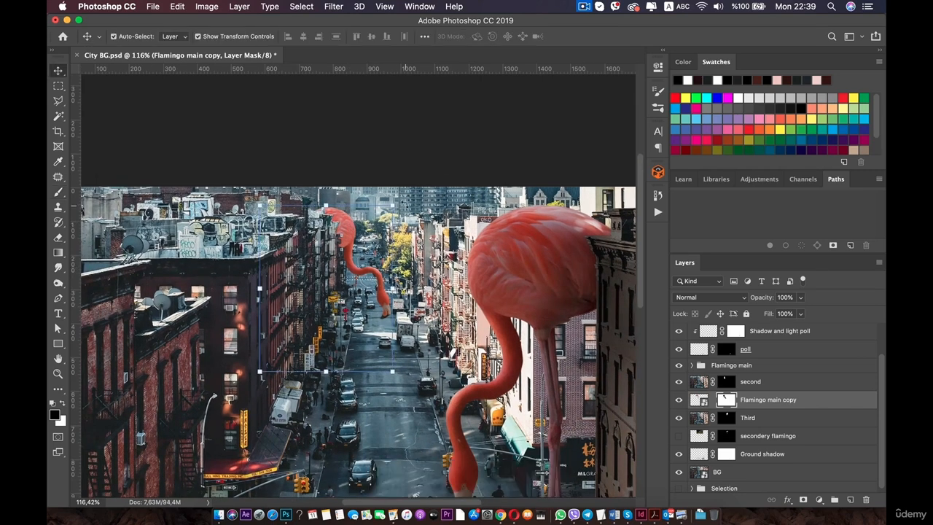
pyautogui.moveTo(403, 203); pyautogui.dragTo(399, 198)
pyautogui.press('super+z')
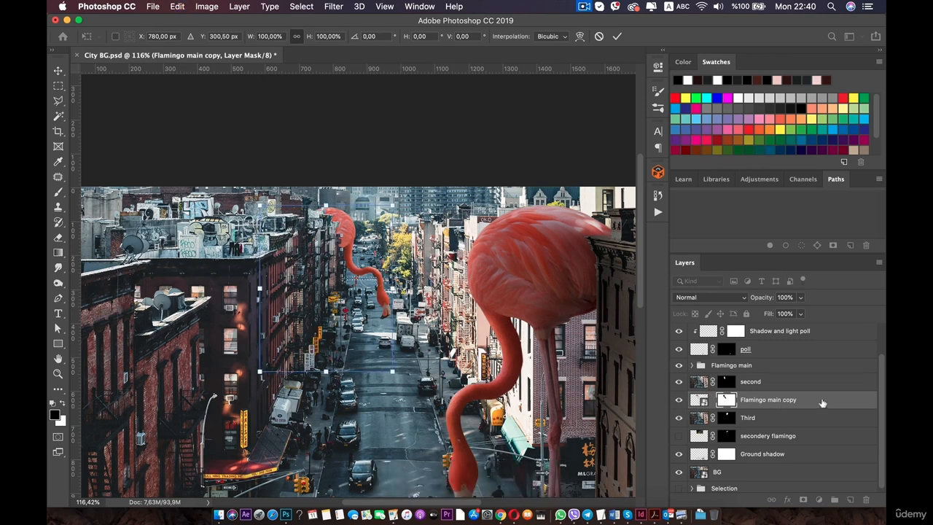
pyautogui.click(828, 385)
pyautogui.click(811, 398)
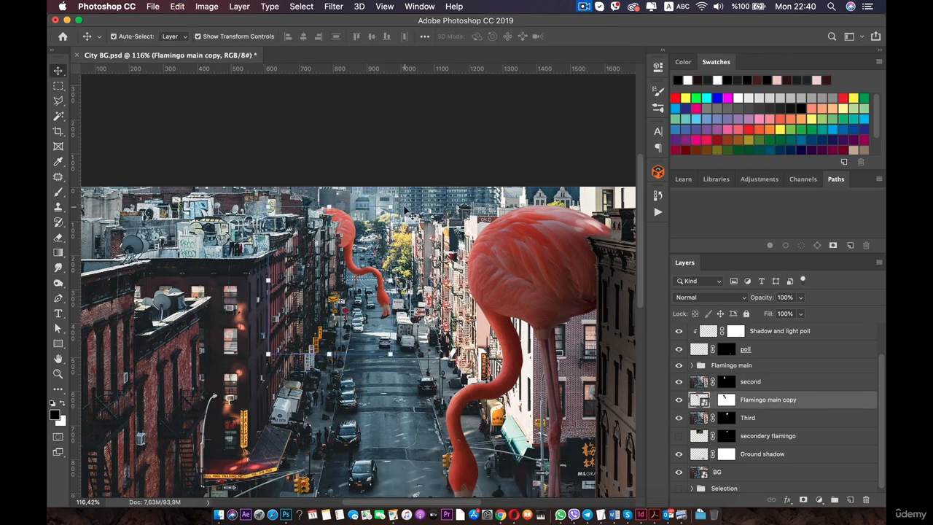
pyautogui.moveTo(394, 203); pyautogui.dragTo(397, 174)
pyautogui.press('super+z')
pyautogui.press('Return')
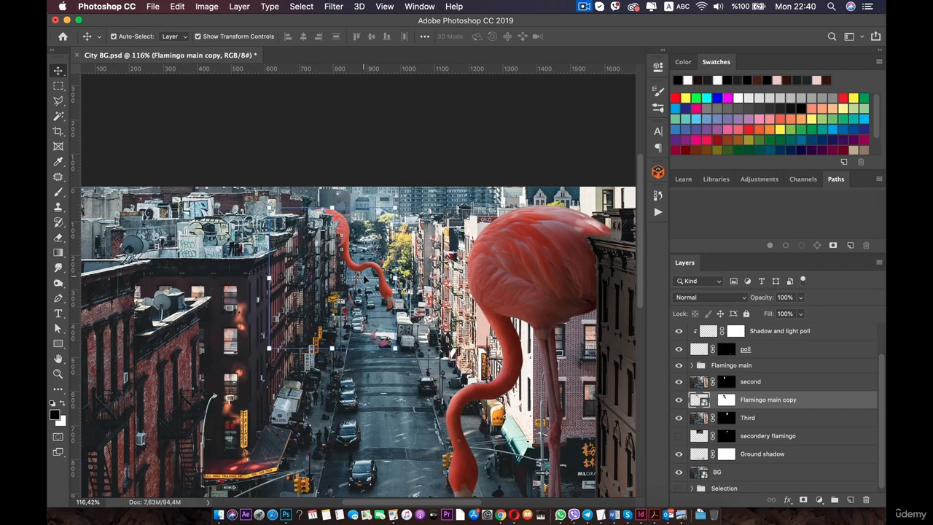
# Add a Levels adjustment layer above the copied flamingo smart object.
pyautogui.scroll(-5, 364, 279)
pyautogui.scroll(6, 365, 279)
pyautogui.moveTo(321, 225); pyautogui.dragTo(347, 350)
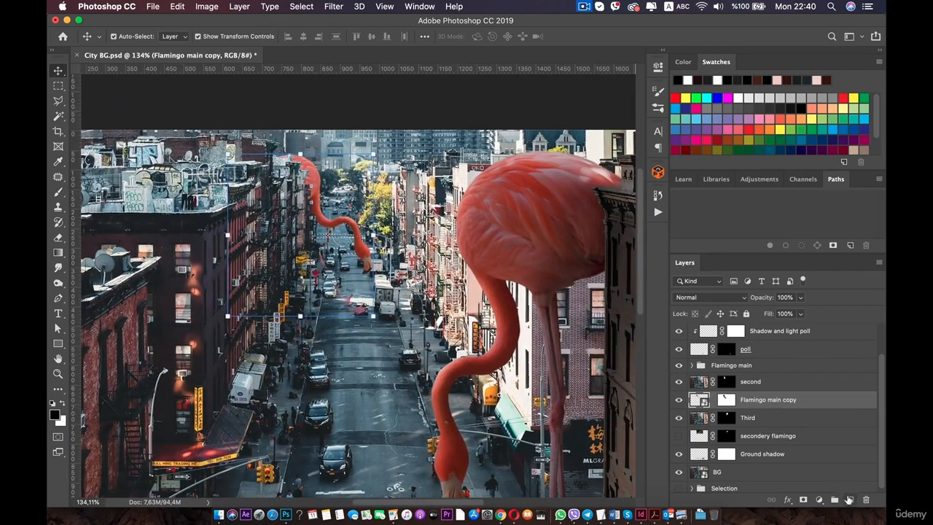
pyautogui.click(819, 500)
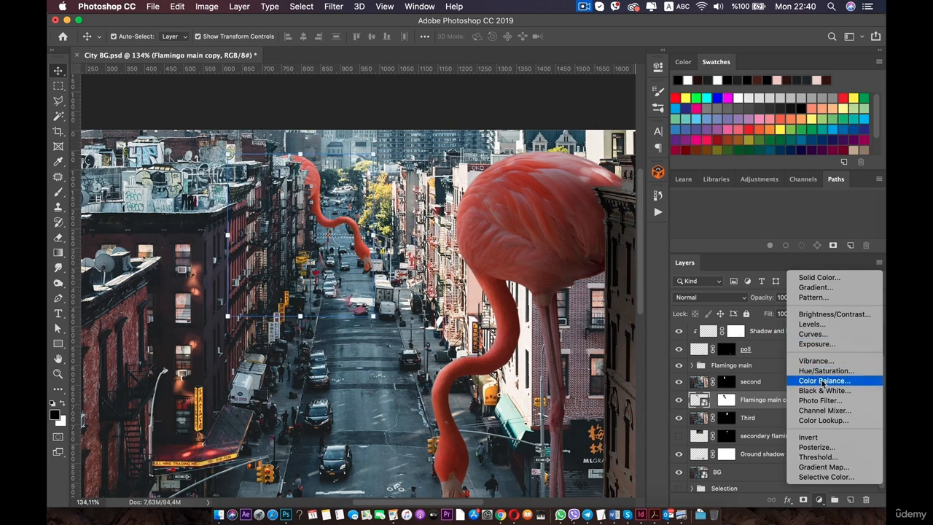
pyautogui.click(816, 327)
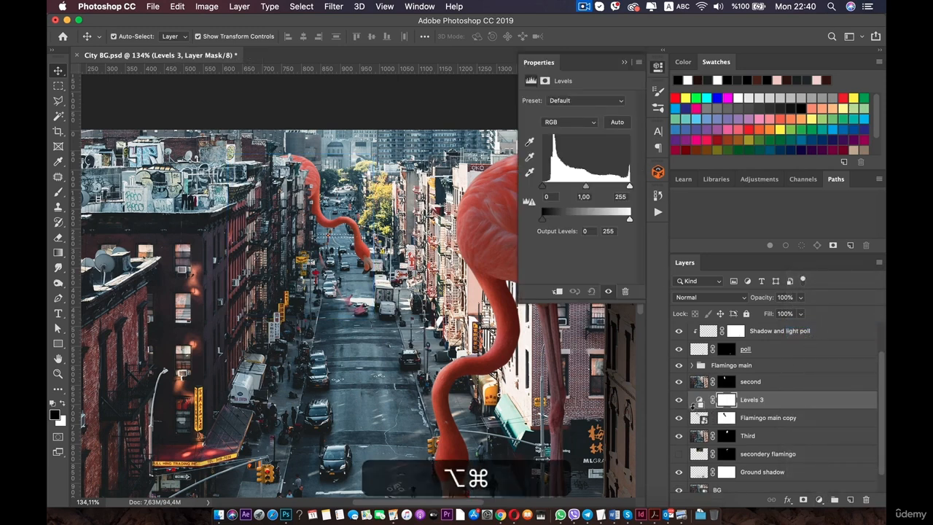
# Clip the Levels 3 adjustment to the flamingo copy and lower its white output level to darken it.
pyautogui.moveTo(698, 419); pyautogui.dragTo(698, 407)
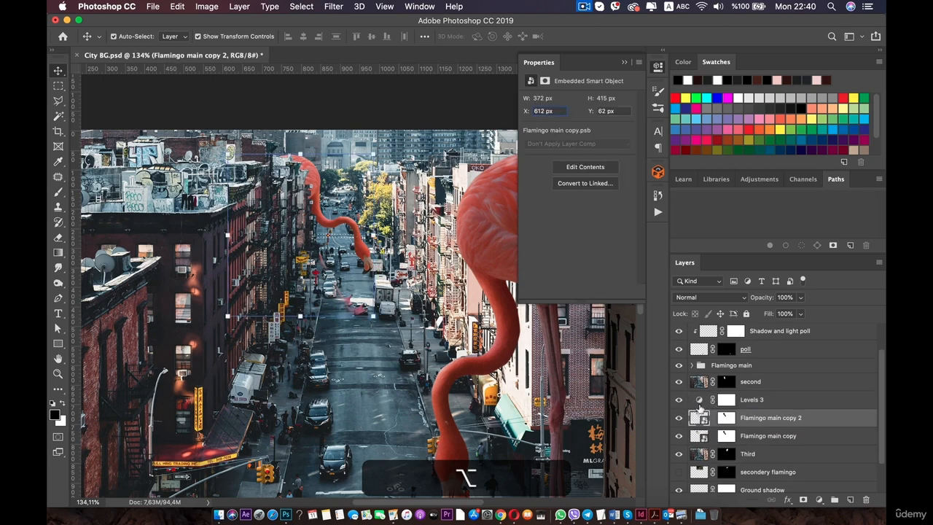
pyautogui.press('alt+super+z')
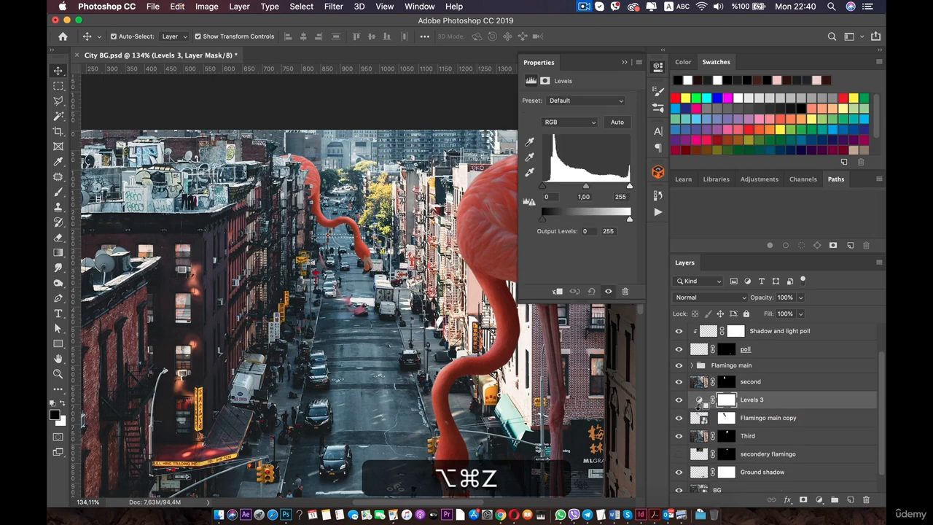
pyautogui.keyDown('alt'); pyautogui.click(699, 407); pyautogui.keyUp('alt')
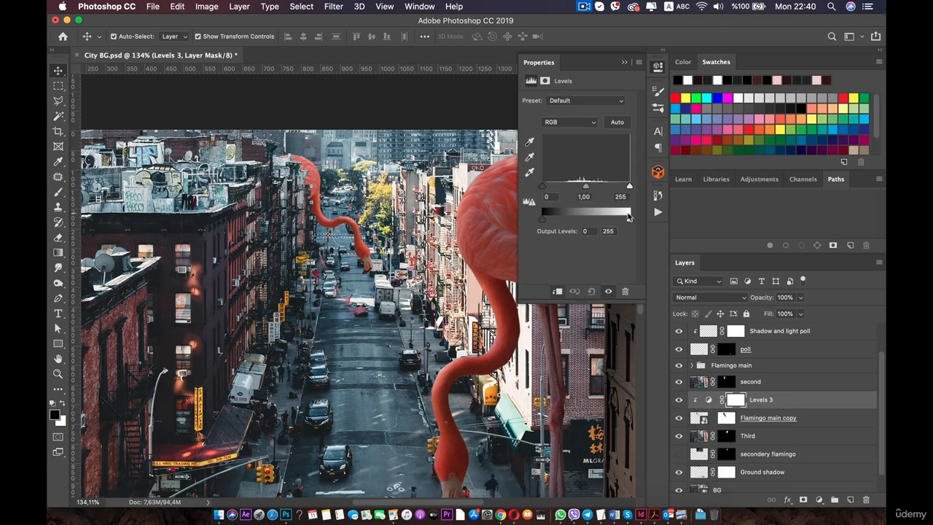
pyautogui.moveTo(629, 219); pyautogui.dragTo(603, 224)
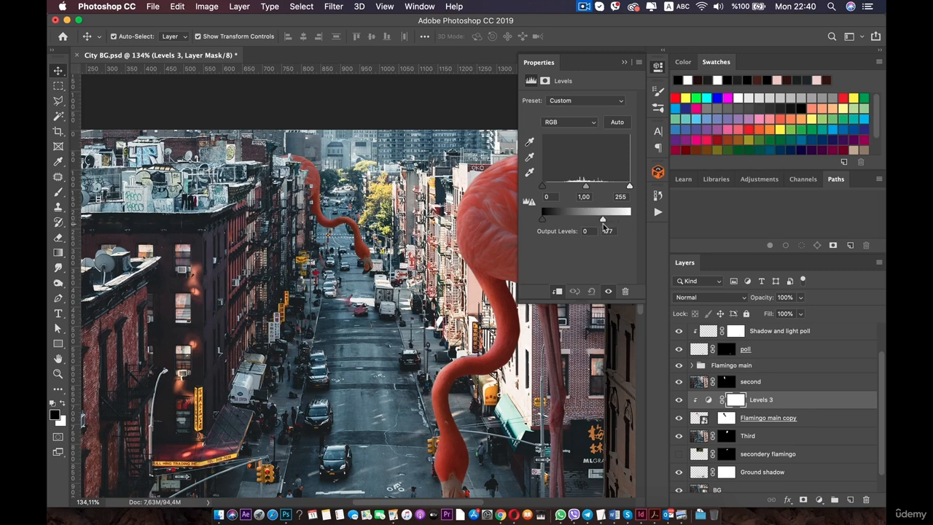
pyautogui.moveTo(586, 185); pyautogui.dragTo(610, 222)
pyautogui.moveTo(594, 190); pyautogui.dragTo(592, 191)
pyautogui.click(657, 67)
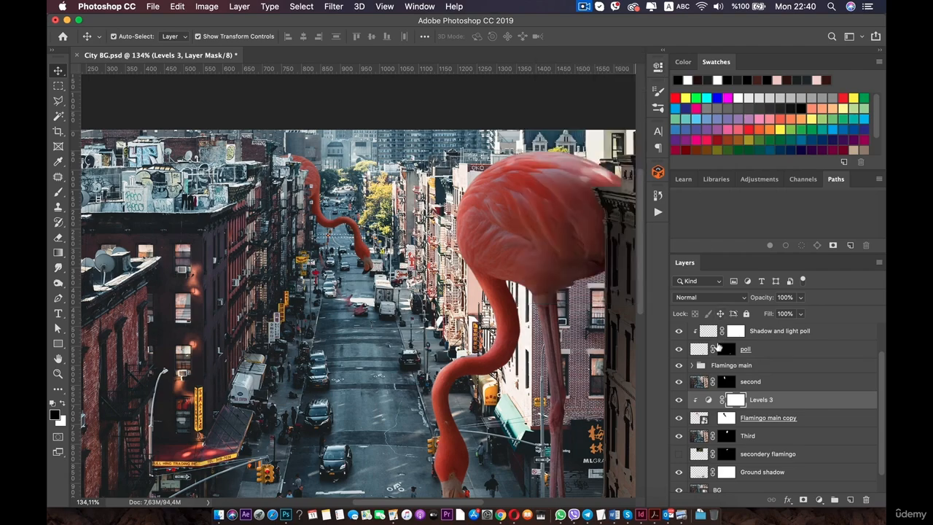
# Choose the Brush tool and set a 30 px soft round brush at 27% opacity.
pyautogui.click(59, 191)
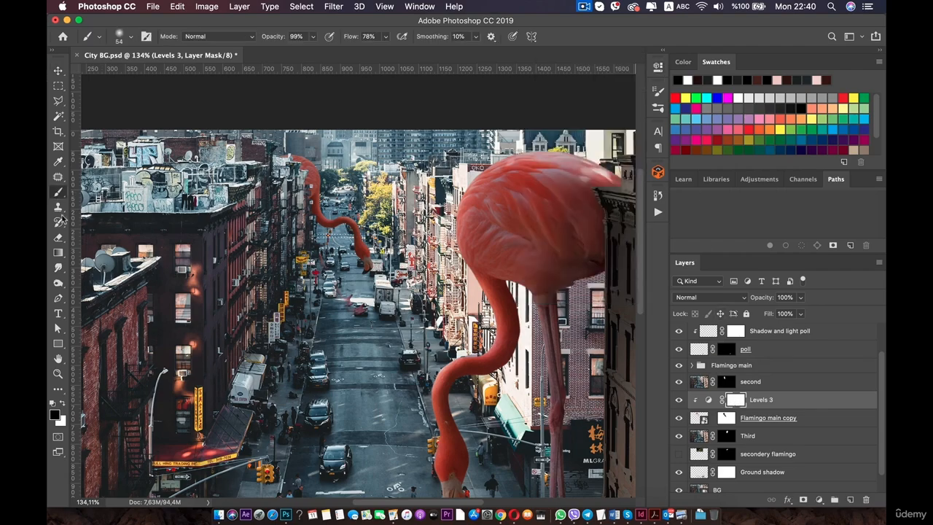
pyautogui.scroll(5, 388, 249)
pyautogui.scroll(5, 388, 248)
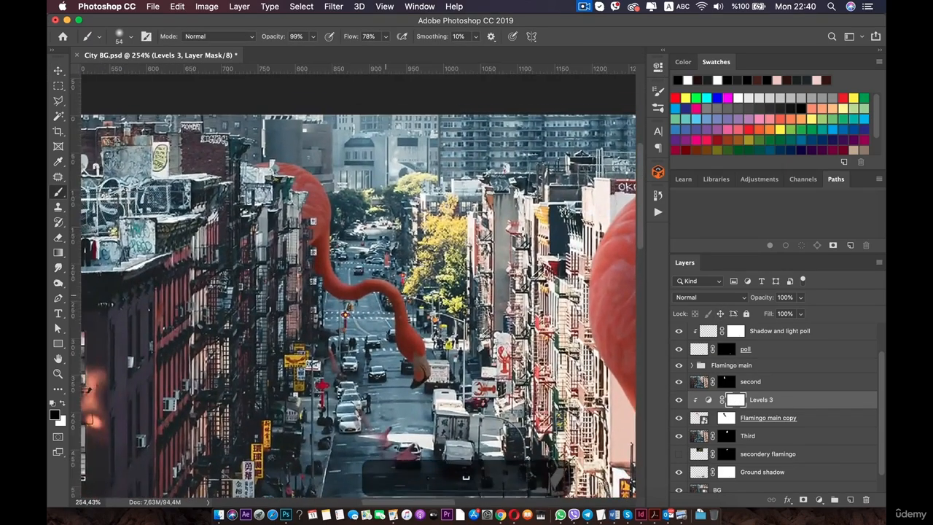
pyautogui.scroll(5, 400, 250)
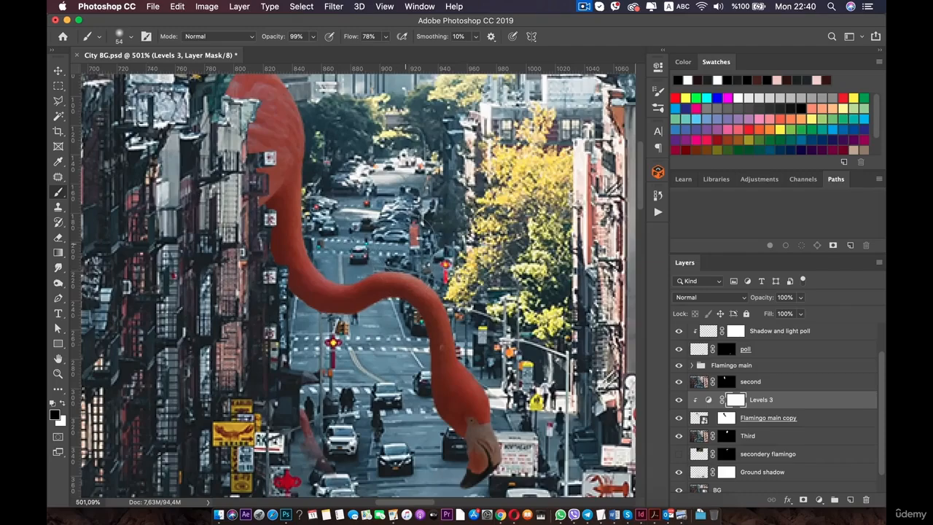
pyautogui.rightClick(464, 254)
pyautogui.moveTo(487, 270); pyautogui.dragTo(481, 270)
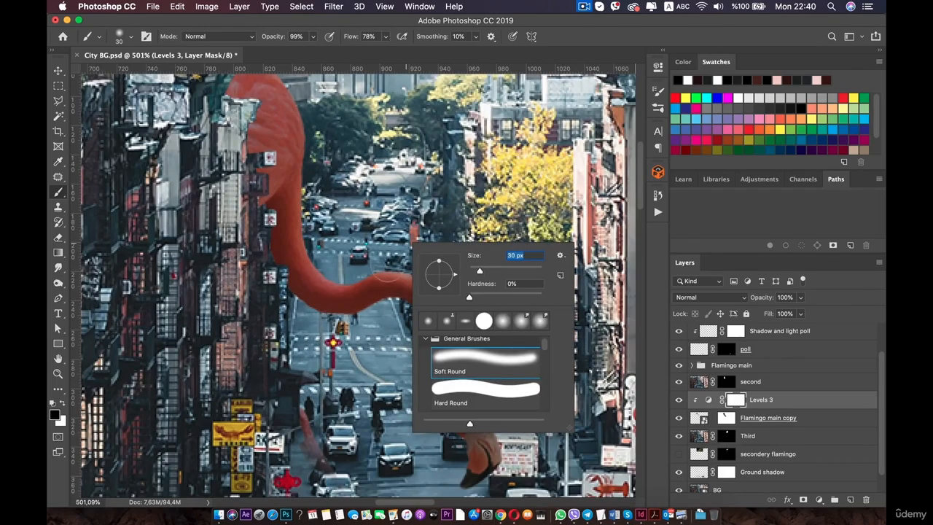
pyautogui.press('Return')
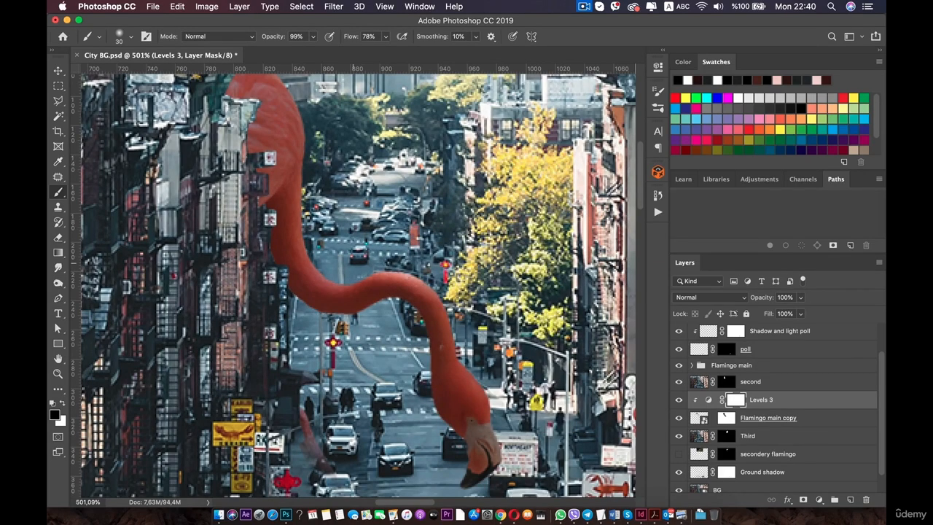
pyautogui.scroll(-8, 445, 196)
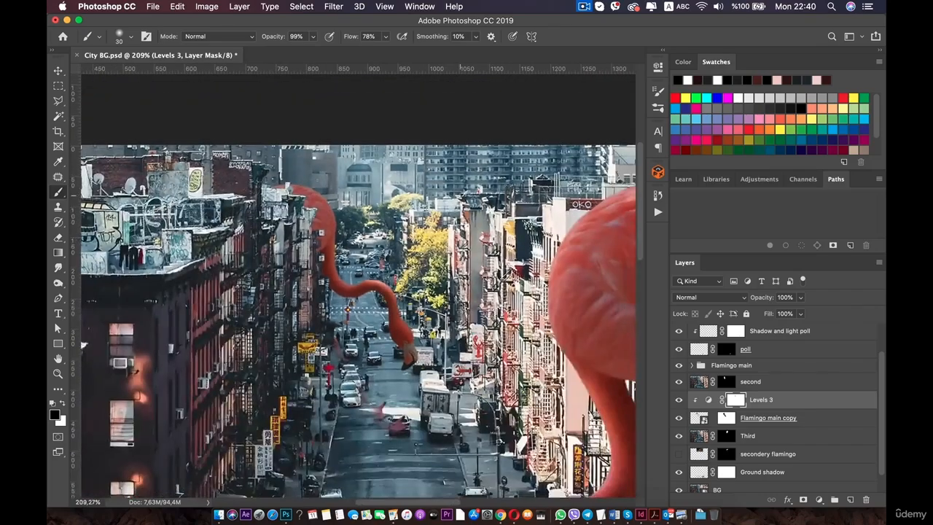
pyautogui.scroll(-3, 443, 196)
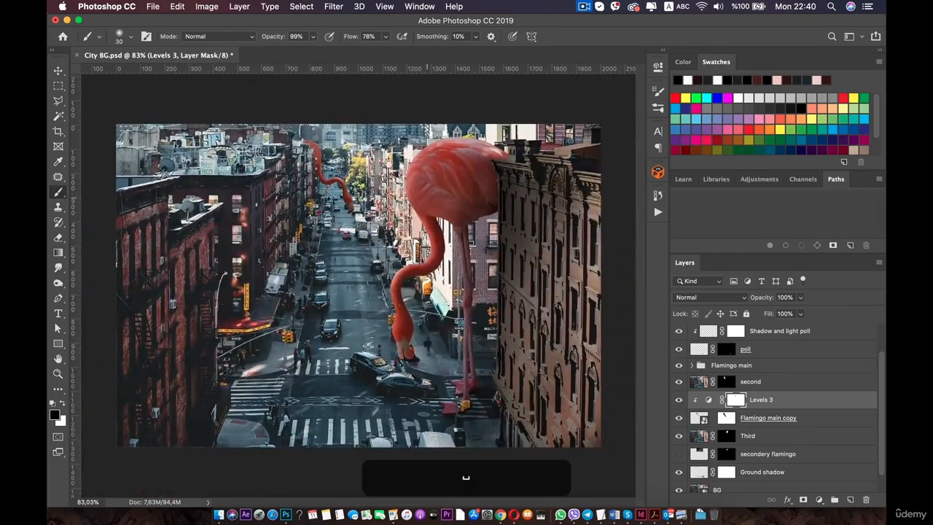
pyautogui.scroll(5, 319, 196)
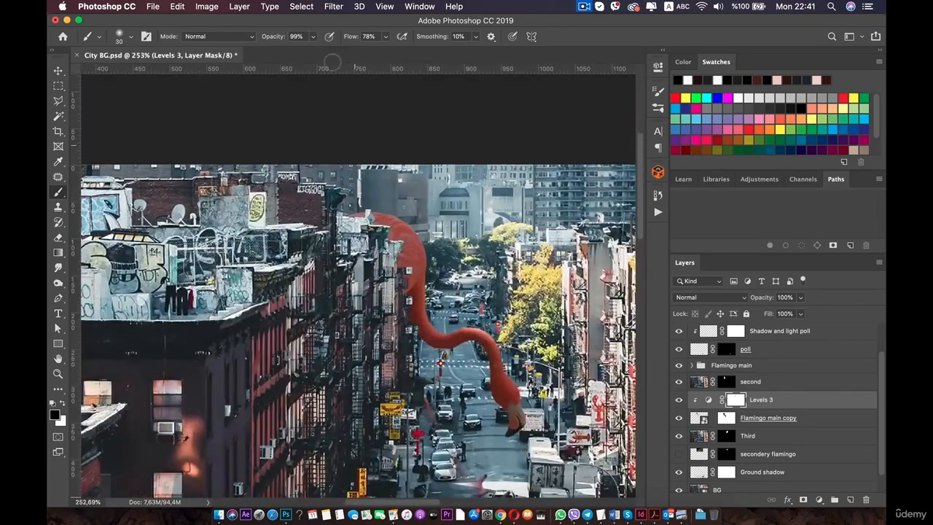
pyautogui.click(313, 36)
pyautogui.moveTo(316, 50); pyautogui.dragTo(275, 52)
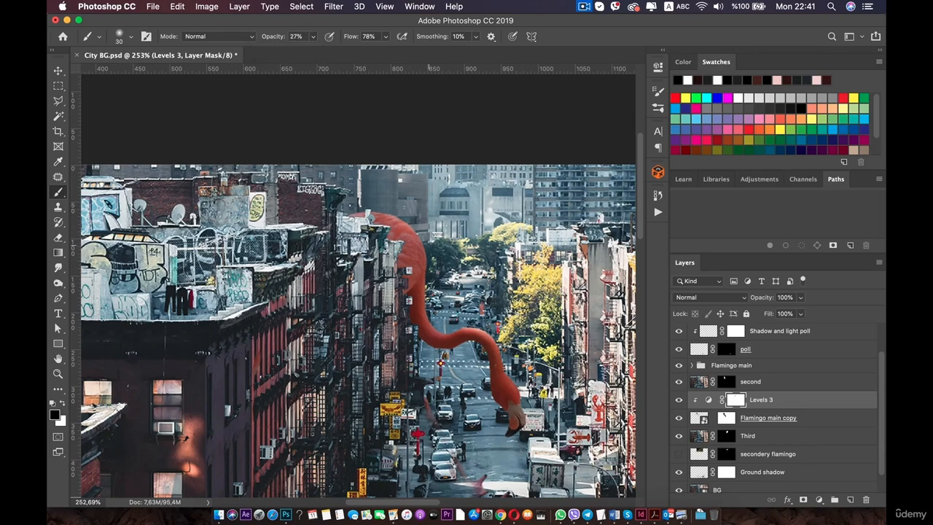
# Zoom and pan across the small flamingo's neck and head to examine how it blends with the street.
pyautogui.scroll(1, 391, 212)
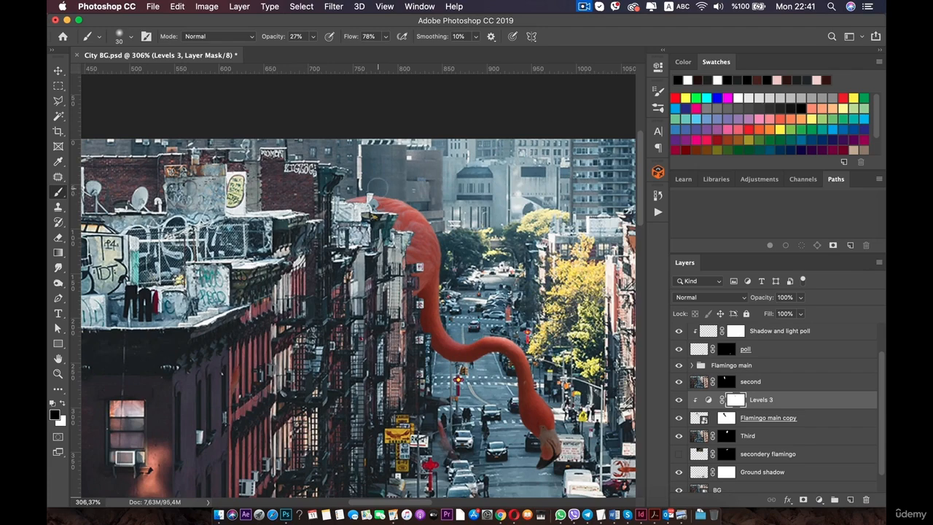
pyautogui.scroll(2, 453, 247)
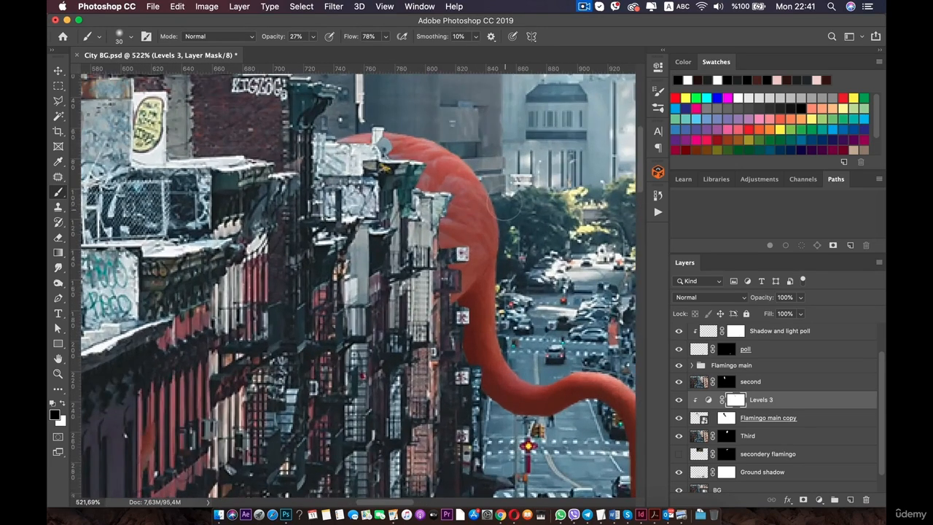
pyautogui.press('space')
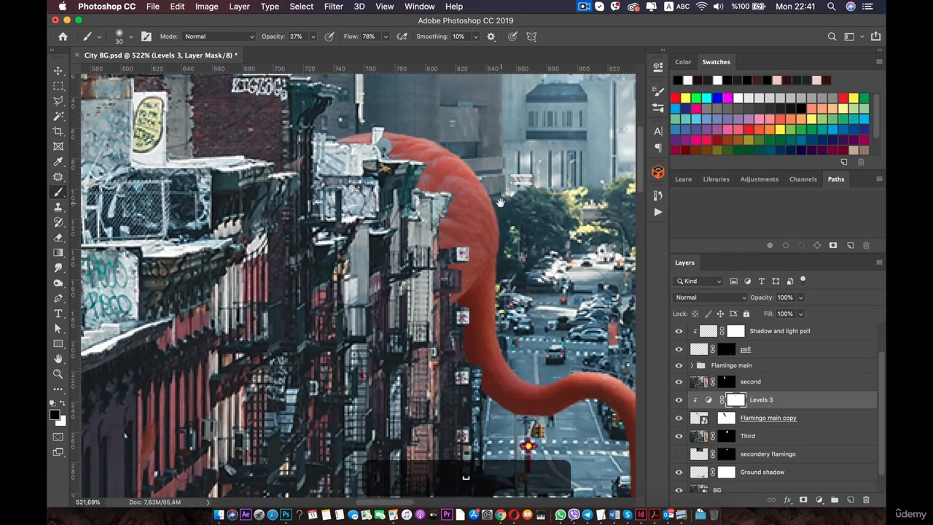
pyautogui.moveTo(472, 194); pyautogui.dragTo(340, 88)
pyautogui.scroll(1, 514, 384)
pyautogui.press('space')
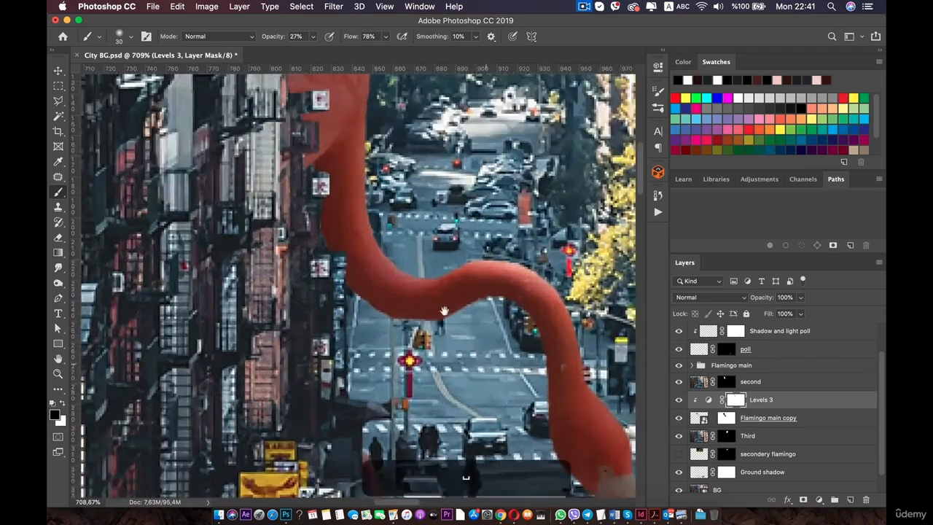
pyautogui.moveTo(444, 310); pyautogui.dragTo(419, 288)
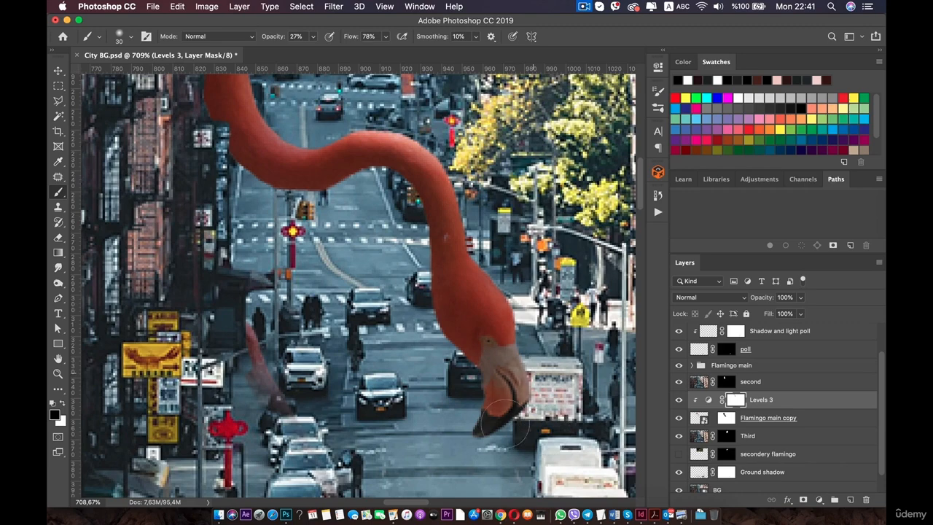
pyautogui.scroll(-10, 505, 423)
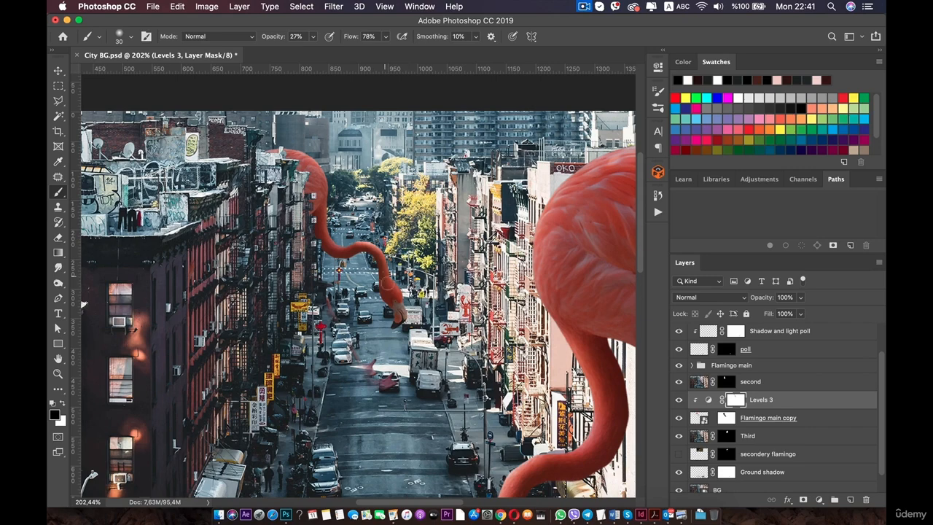
pyautogui.scroll(-5, 366, 368)
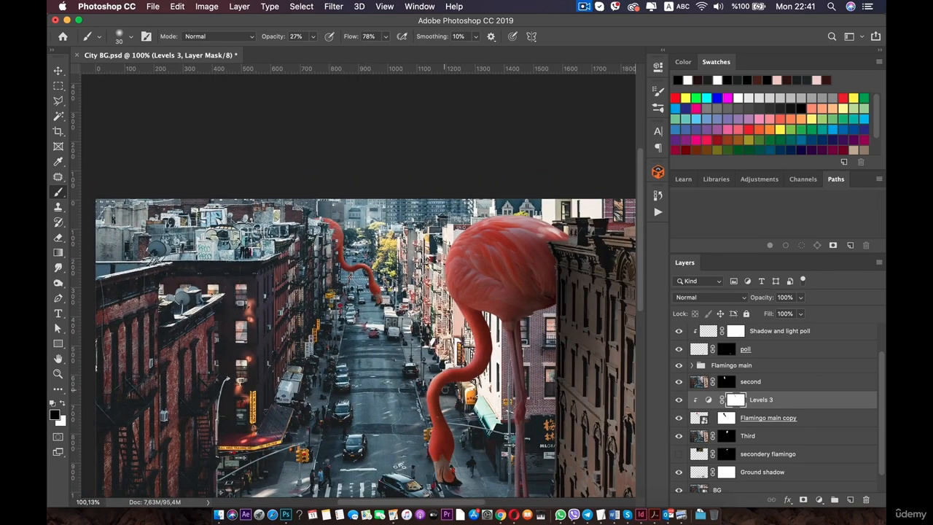
pyautogui.scroll(-3, 443, 389)
pyautogui.scroll(4, 364, 324)
pyautogui.moveTo(365, 319); pyautogui.dragTo(372, 385)
pyautogui.scroll(3, 372, 389)
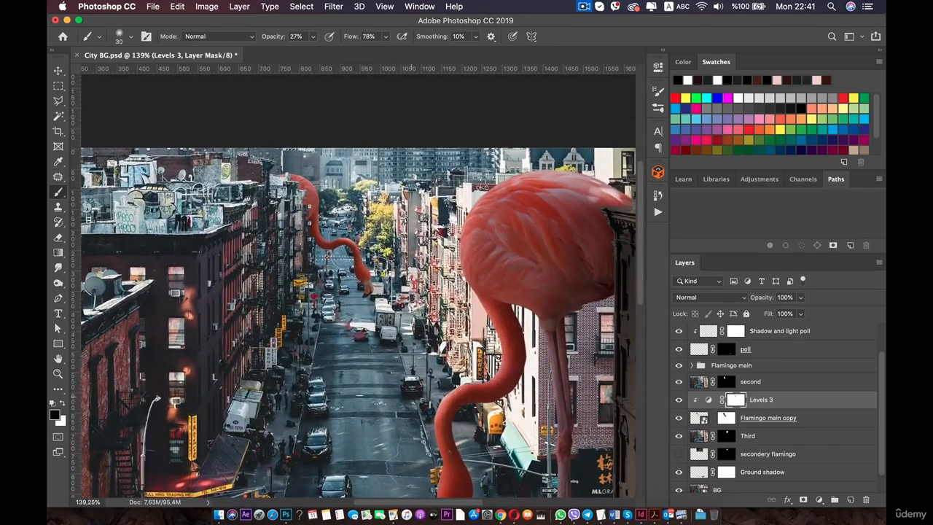
pyautogui.moveTo(297, 207); pyautogui.dragTo(337, 328)
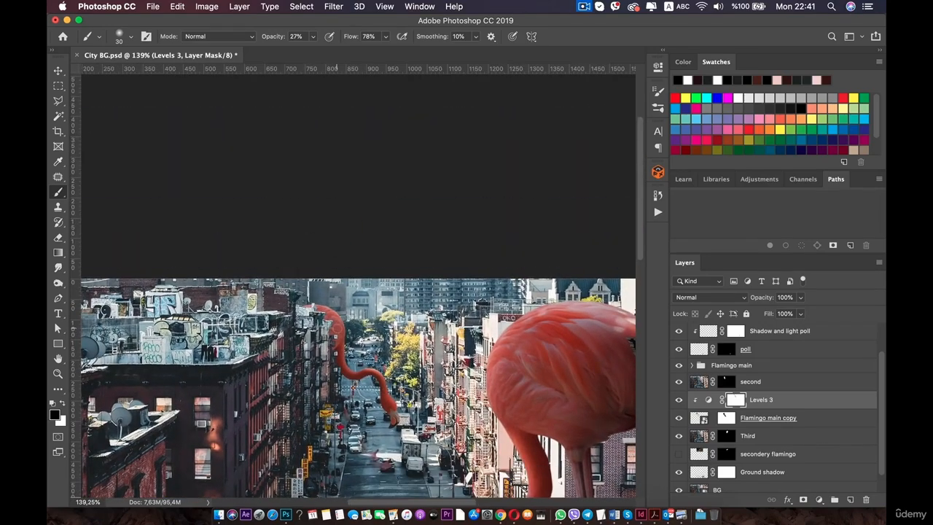
pyautogui.scroll(4, 337, 328)
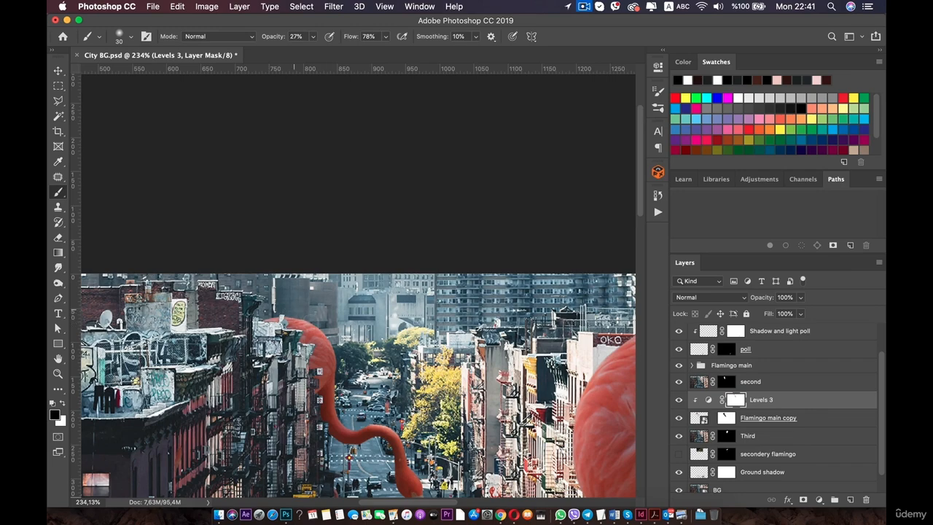
pyautogui.scroll(-6, 326, 323)
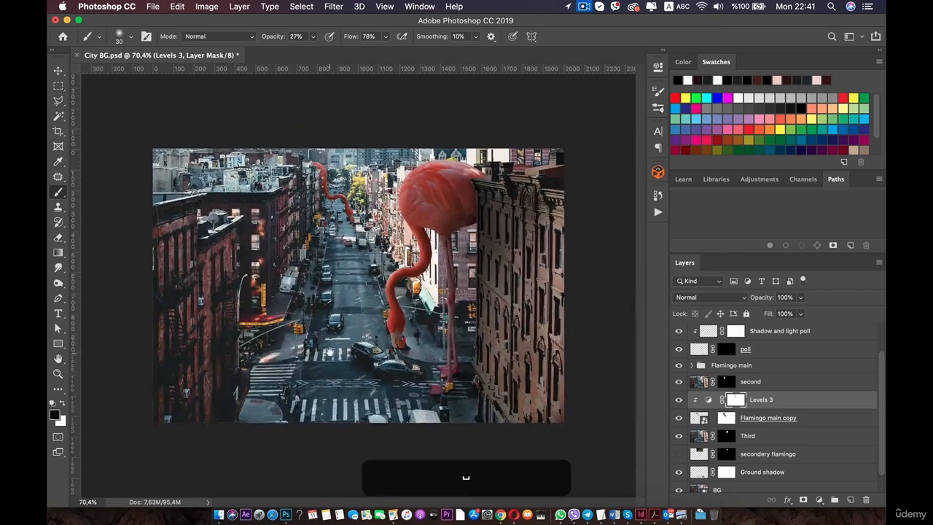
pyautogui.press('space')
pyautogui.scroll(4, 328, 313)
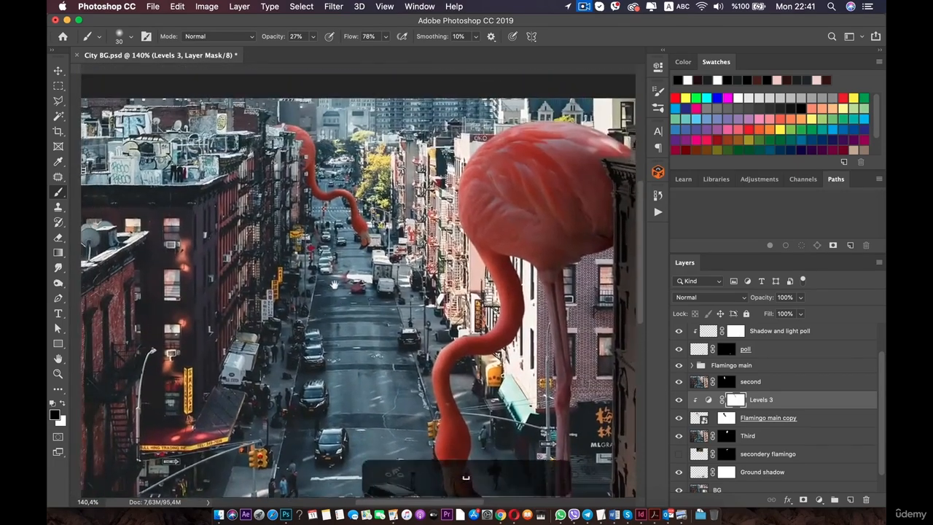
pyautogui.moveTo(333, 284); pyautogui.dragTo(348, 394)
pyautogui.press('Escape')
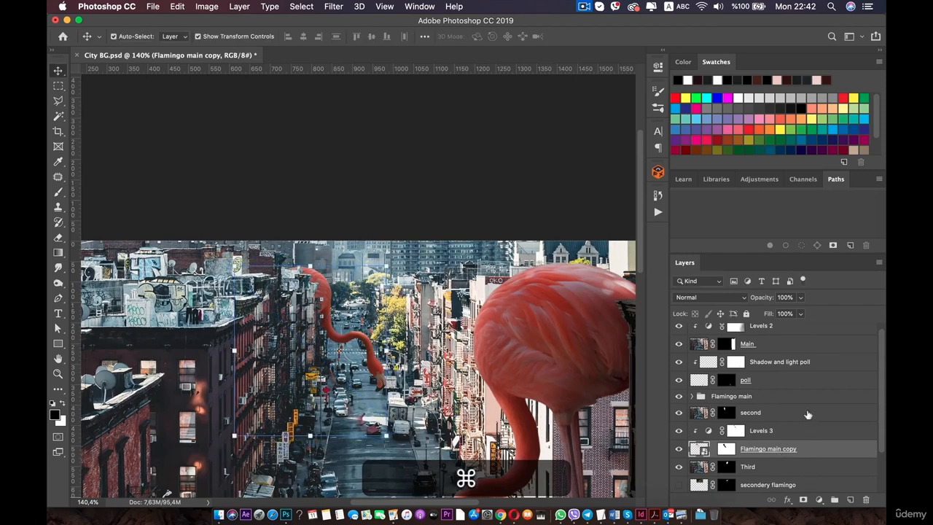
# Select the Flamingo main copy layer and free-transform it, rotating about -12.5° and scaling to about 83% so it leans over the left buildings.
pyautogui.click(810, 415)
pyautogui.click(801, 439)
pyautogui.click(809, 450)
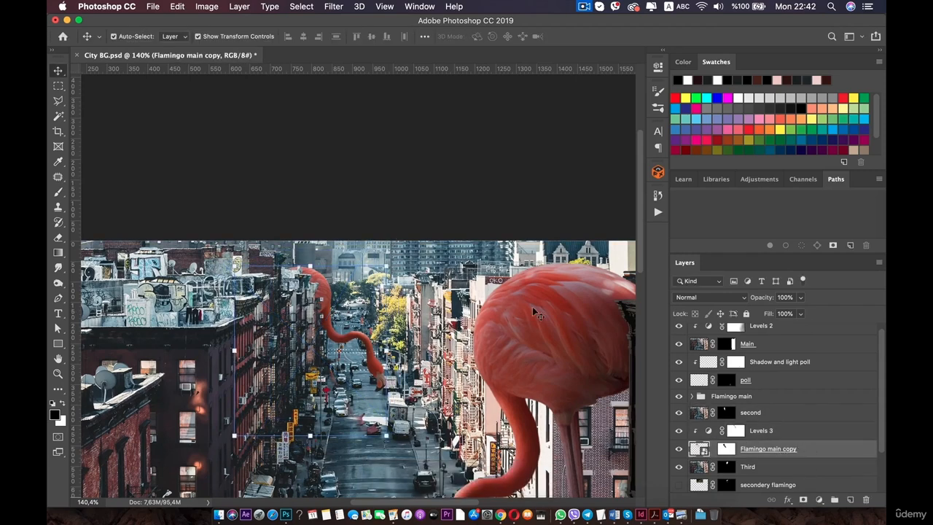
pyautogui.press('super+t')
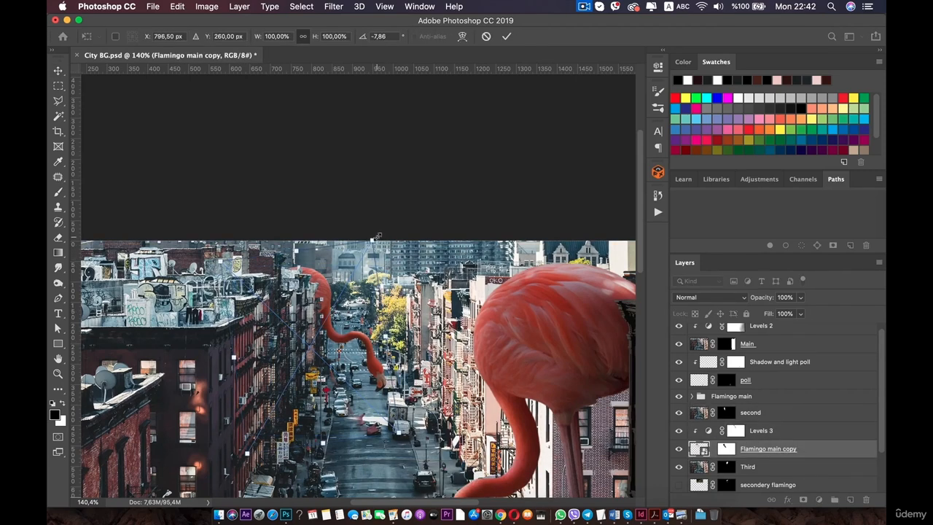
pyautogui.moveTo(385, 232); pyautogui.dragTo(389, 258)
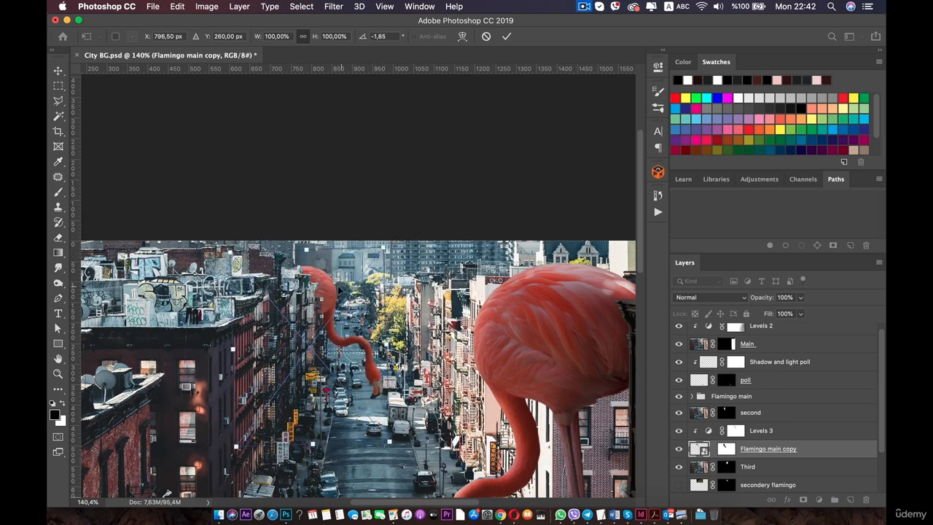
pyautogui.moveTo(328, 293); pyautogui.dragTo(321, 272)
pyautogui.press('super+z')
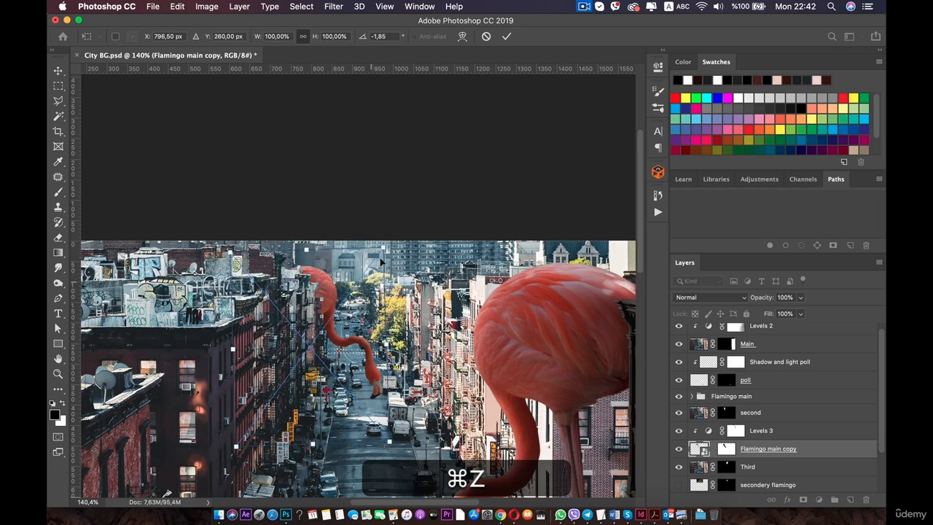
pyautogui.moveTo(389, 240); pyautogui.dragTo(345, 209)
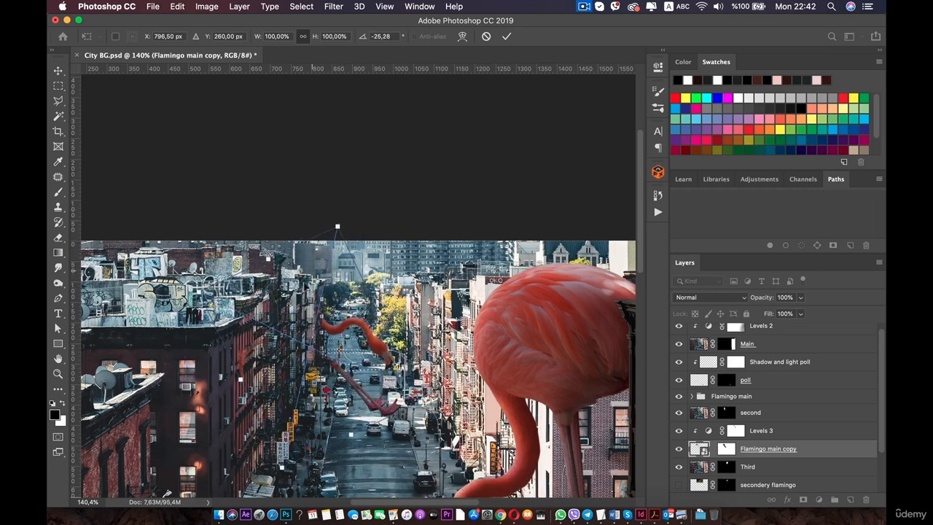
pyautogui.moveTo(297, 296); pyautogui.dragTo(317, 298)
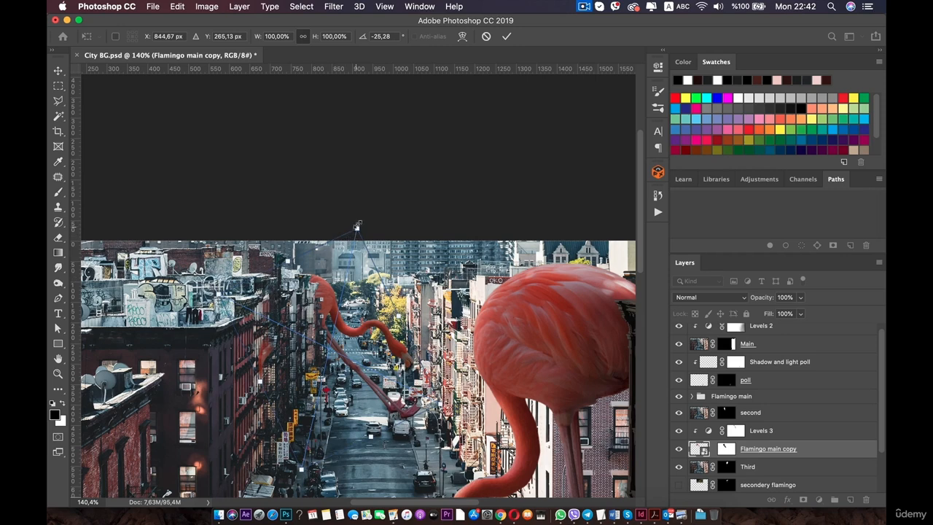
pyautogui.moveTo(361, 217); pyautogui.dragTo(408, 233)
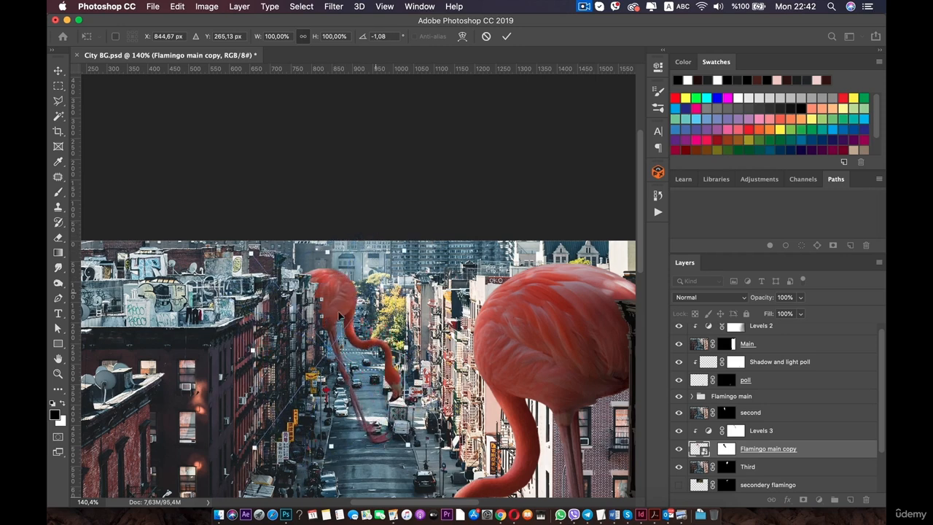
pyautogui.moveTo(344, 355); pyautogui.dragTo(298, 301)
pyautogui.moveTo(383, 430); pyautogui.dragTo(368, 411)
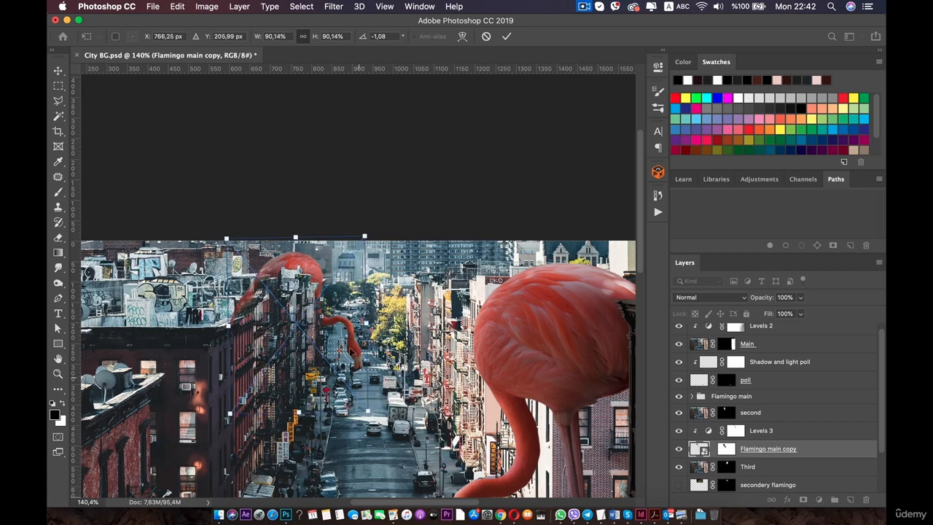
pyautogui.moveTo(347, 326); pyautogui.dragTo(361, 310)
pyautogui.moveTo(376, 242); pyautogui.dragTo(336, 281)
pyautogui.moveTo(332, 322); pyautogui.dragTo(346, 310)
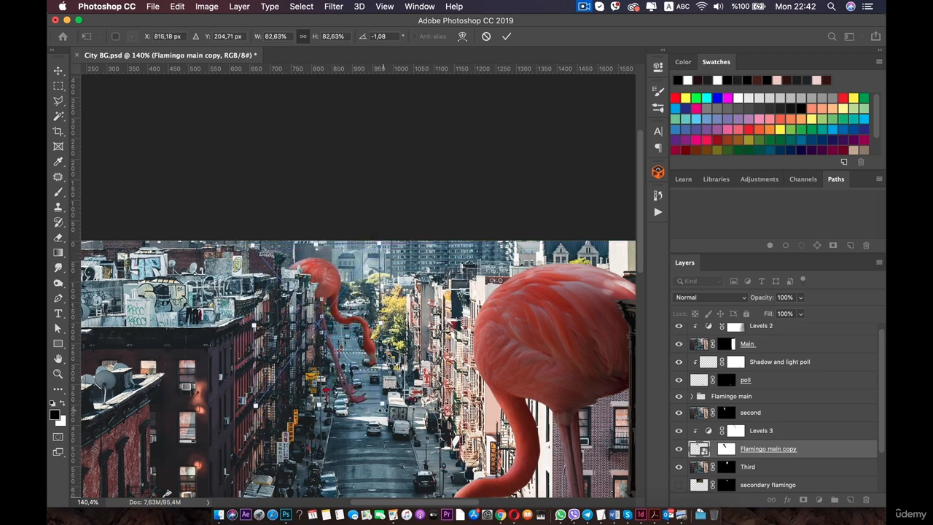
pyautogui.moveTo(383, 410); pyautogui.dragTo(392, 390)
pyautogui.moveTo(309, 275); pyautogui.dragTo(314, 284)
pyautogui.moveTo(358, 317); pyautogui.dragTo(358, 311)
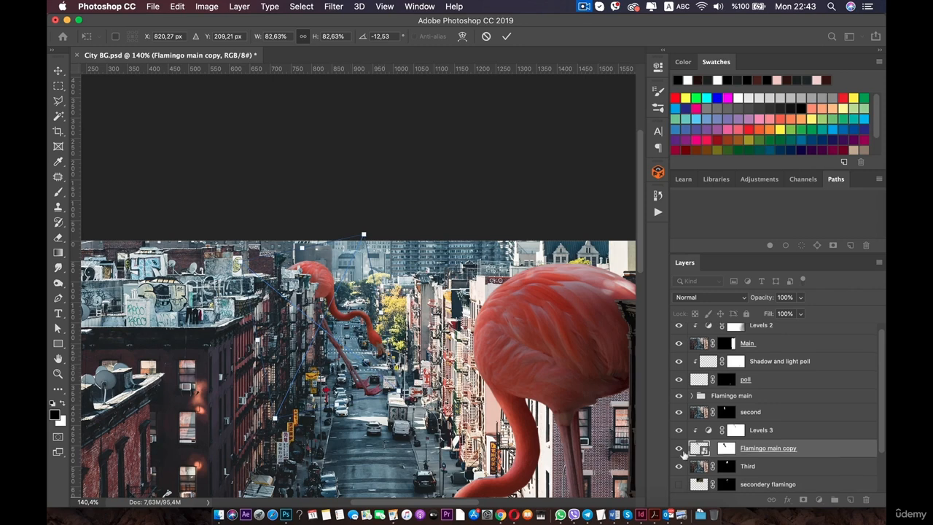
# Paint black at 100% brush opacity on the flamingo copy's mask to hide the extra neck hanging below.
pyautogui.click(726, 448)
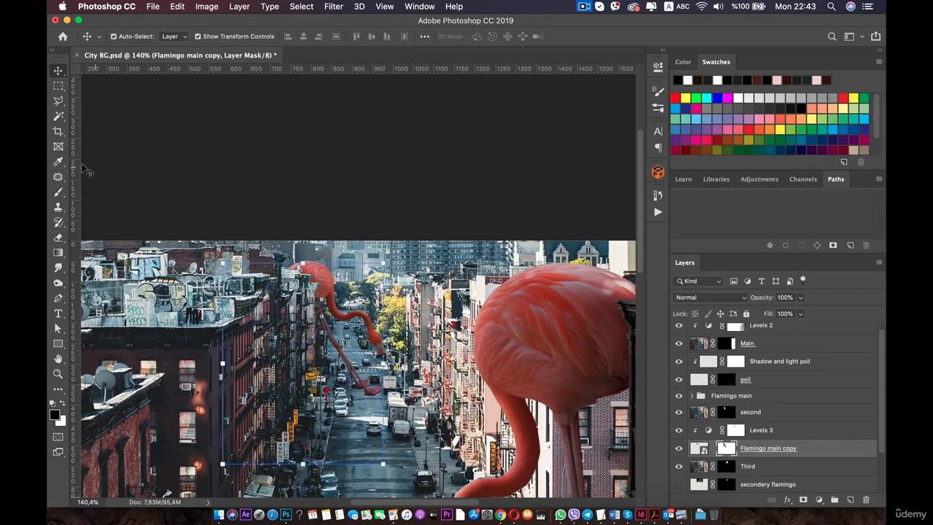
pyautogui.click(58, 192)
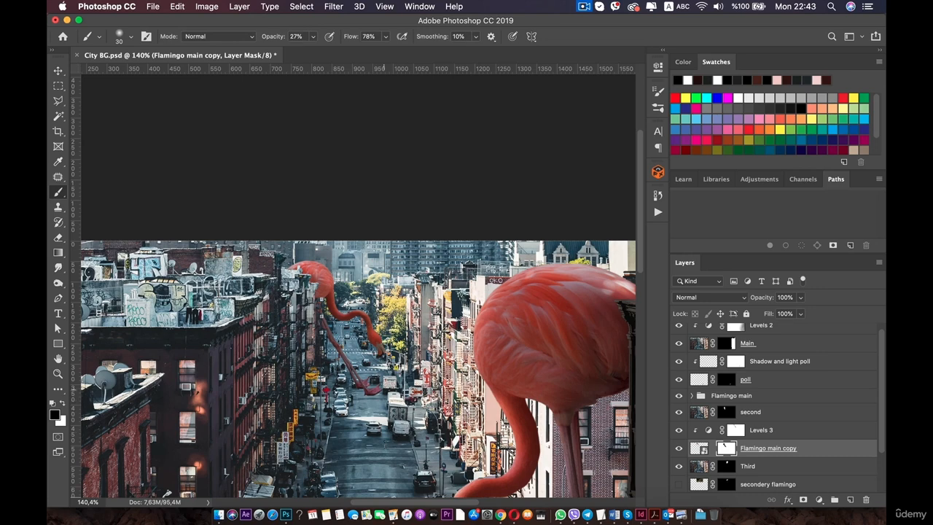
pyautogui.click(313, 36)
pyautogui.moveTo(318, 53); pyautogui.dragTo(359, 53)
pyautogui.moveTo(362, 387); pyautogui.dragTo(355, 368)
pyautogui.moveTo(333, 343); pyautogui.dragTo(321, 313)
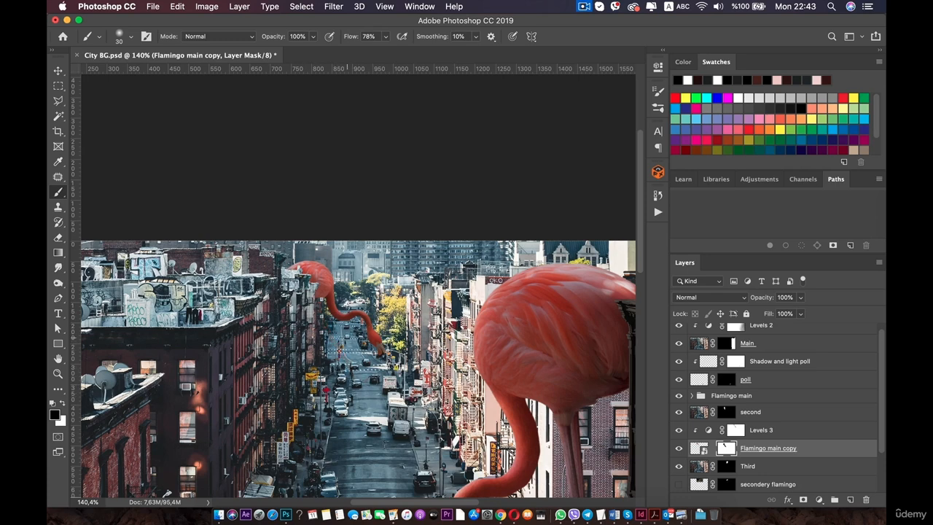
# Nudge the flamingo copy layer a few pixels left and down into place.
pyautogui.press('v')
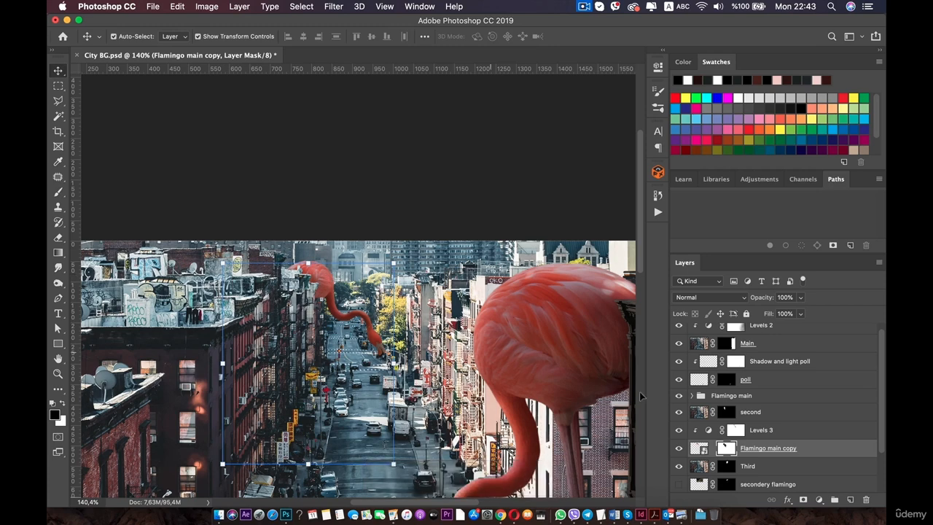
pyautogui.click(785, 431)
pyautogui.click(821, 447)
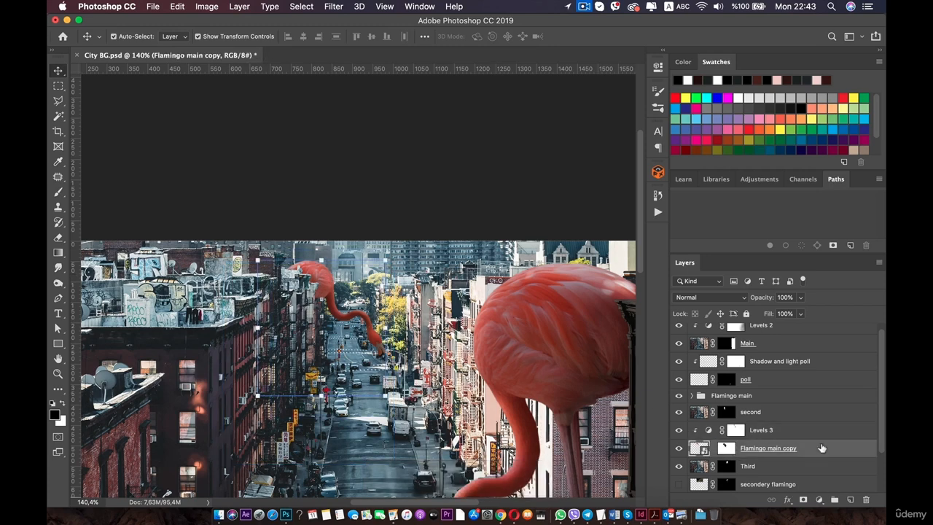
pyautogui.hotkey('shift', 'Left')
pyautogui.hotkey('shift', 'Left')
pyautogui.hotkey('shift', 'Right')
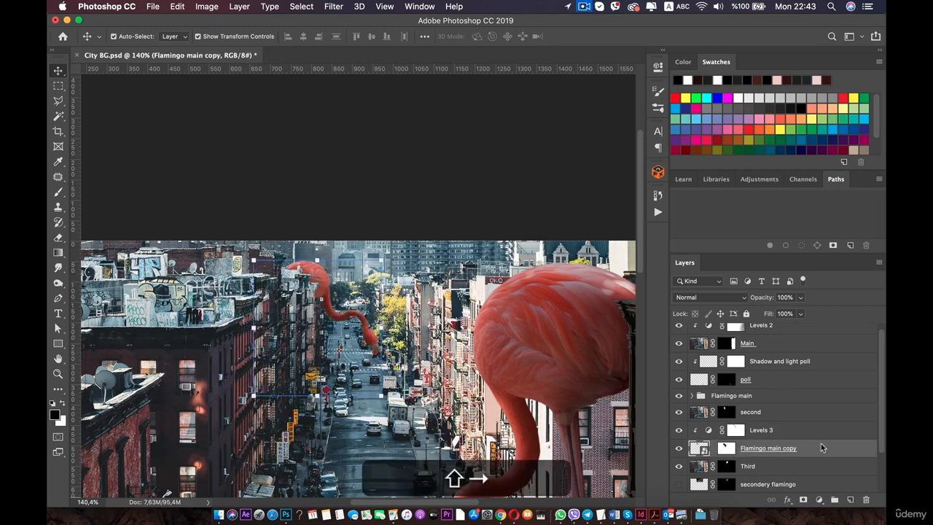
pyautogui.hotkey('shift', 'Left')
pyautogui.hotkey('shift', 'Down')
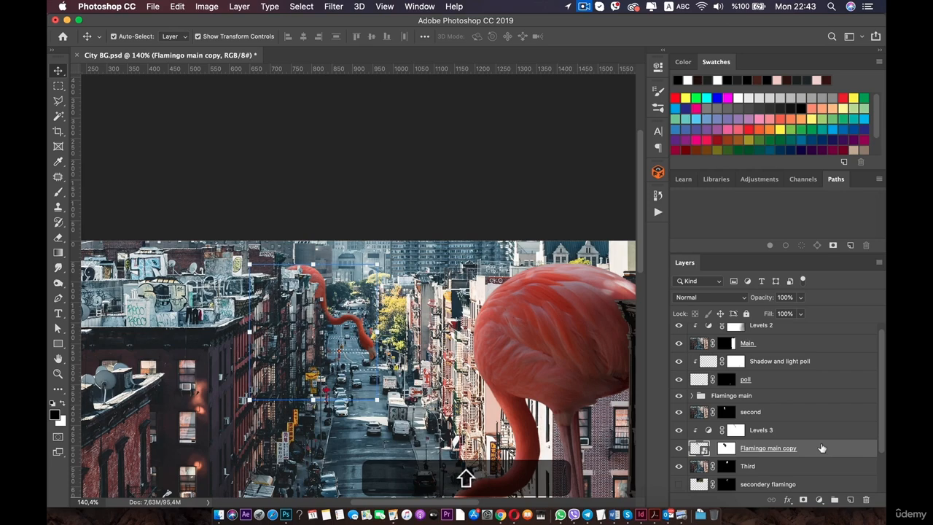
pyautogui.press('Up')
pyautogui.press('Up')
pyautogui.press('Up')
pyautogui.press('Up')
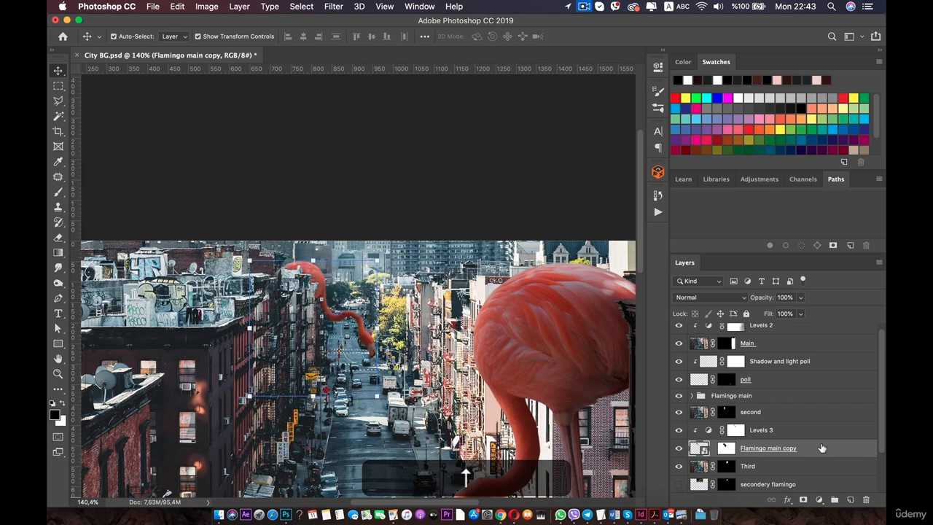
pyautogui.press('Right')
# Paint black on the flamingo copy's mask at the beak tip to trim it.
pyautogui.scroll(10, 369, 337)
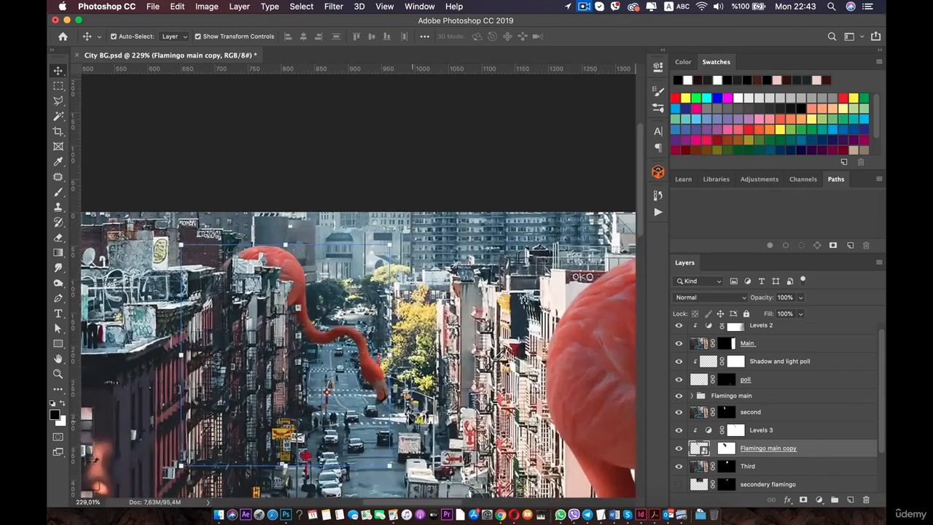
pyautogui.scroll(3, 369, 337)
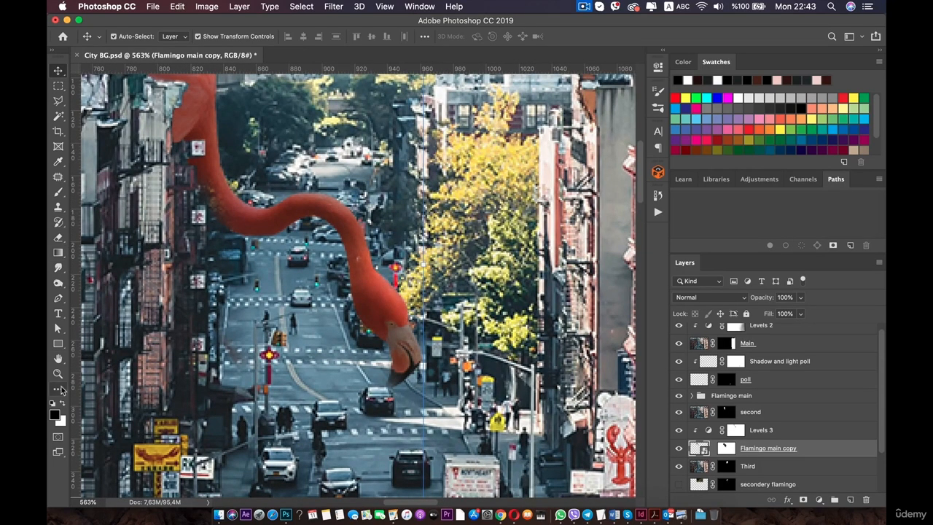
pyautogui.press('x')
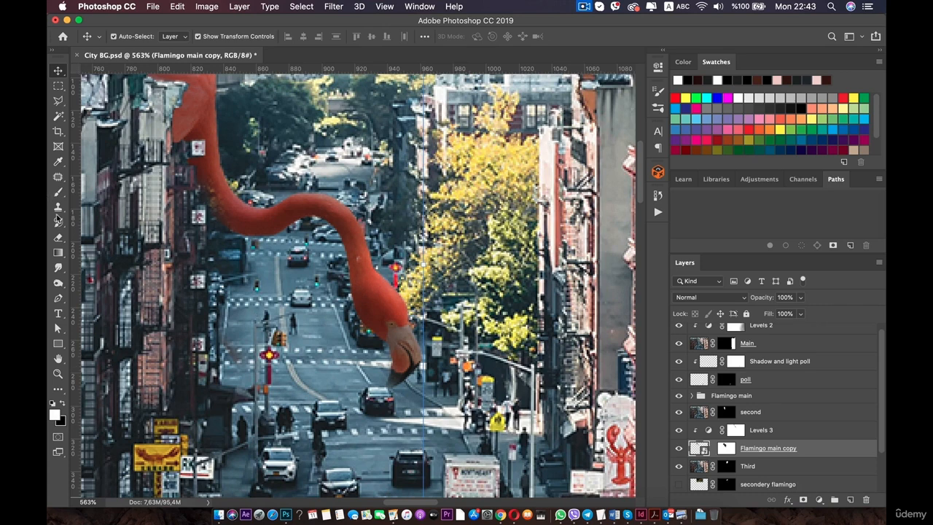
pyautogui.click(59, 191)
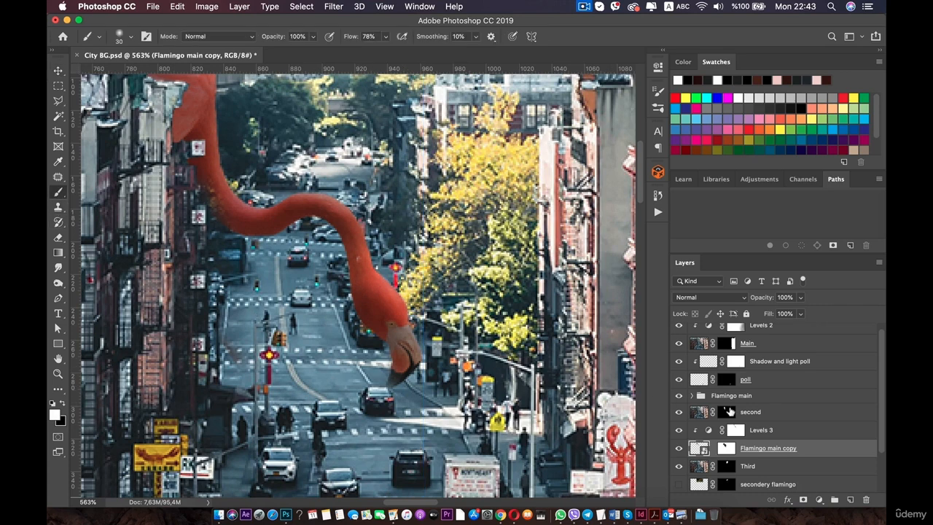
pyautogui.click(729, 448)
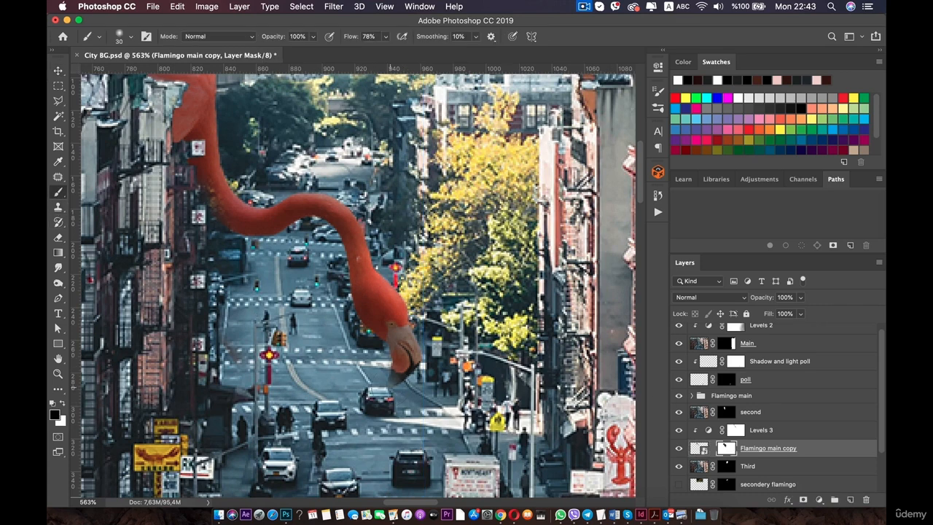
pyautogui.press('x')
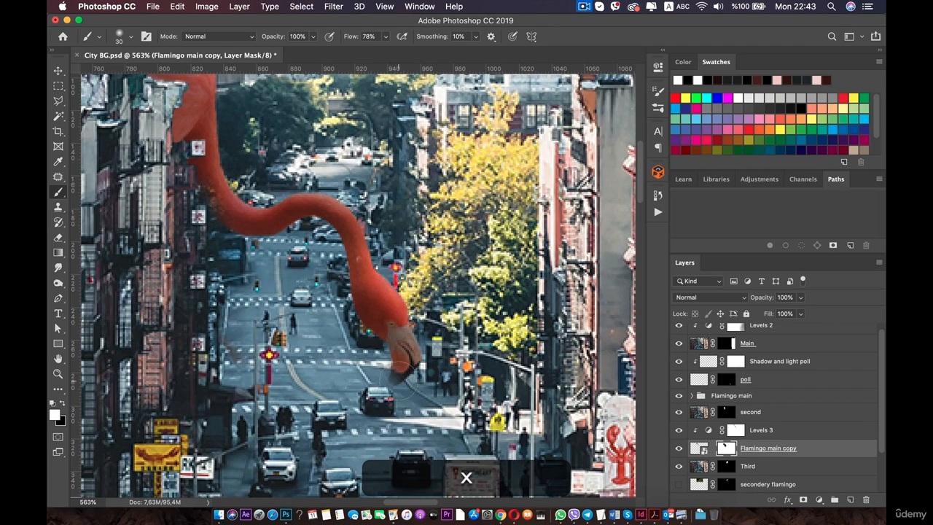
pyautogui.moveTo(398, 381); pyautogui.dragTo(393, 384)
# Zoom in and out to examine the small flamingo's neck and beak against the street.
pyautogui.scroll(-6, 394, 379)
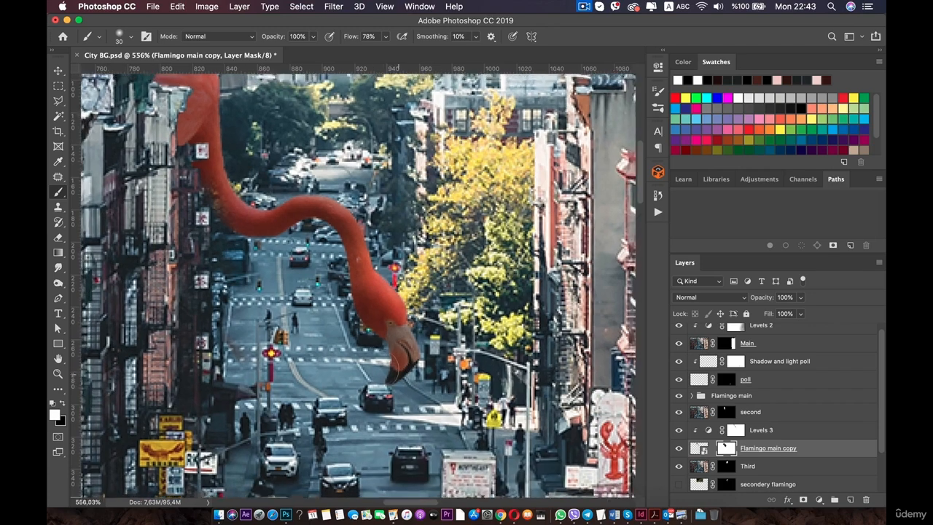
pyautogui.scroll(-5, 378, 342)
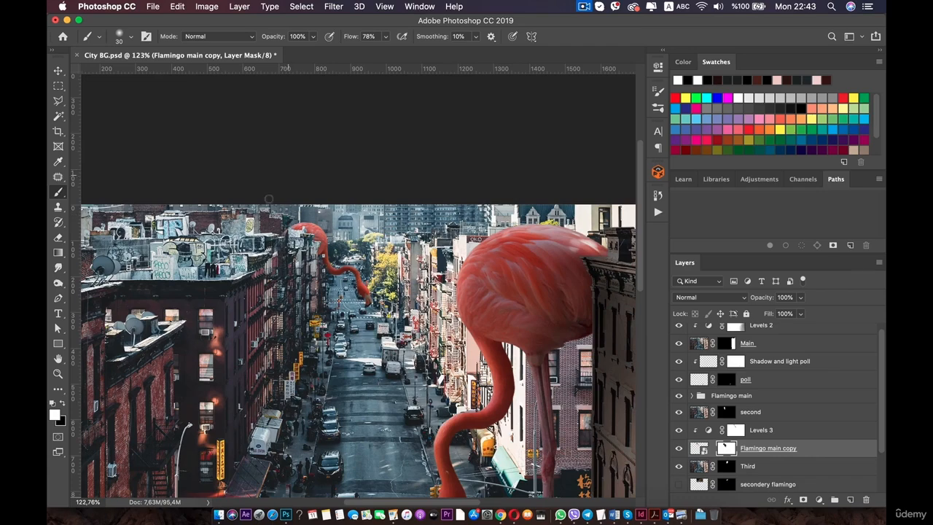
pyautogui.scroll(6, 268, 199)
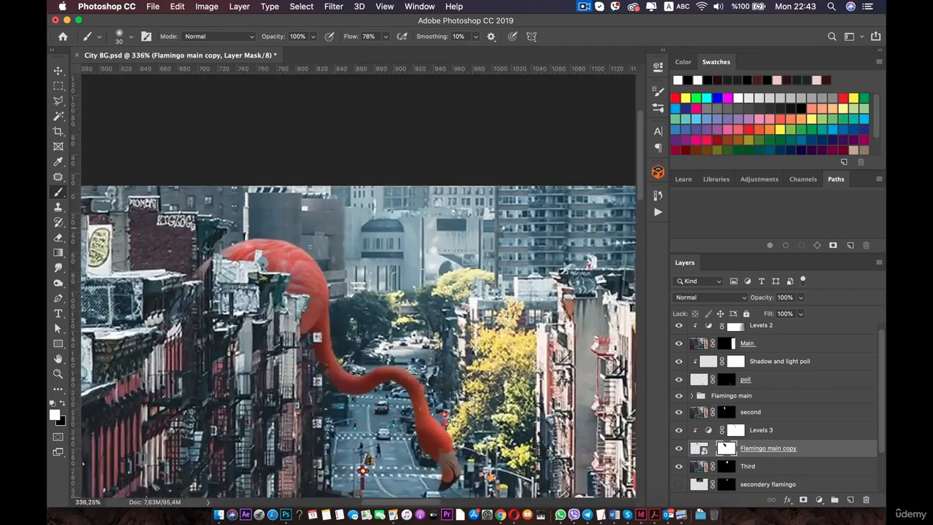
pyautogui.scroll(1, 241, 266)
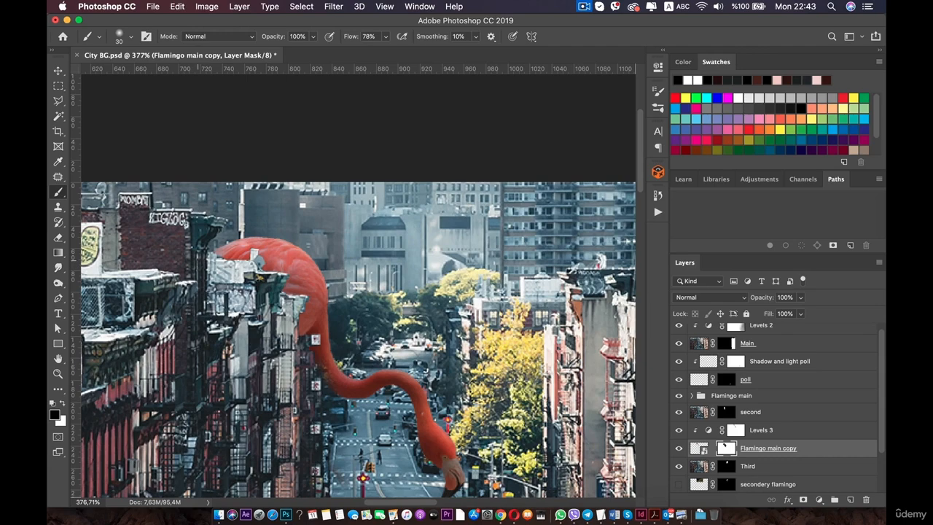
pyautogui.scroll(-2, 200, 342)
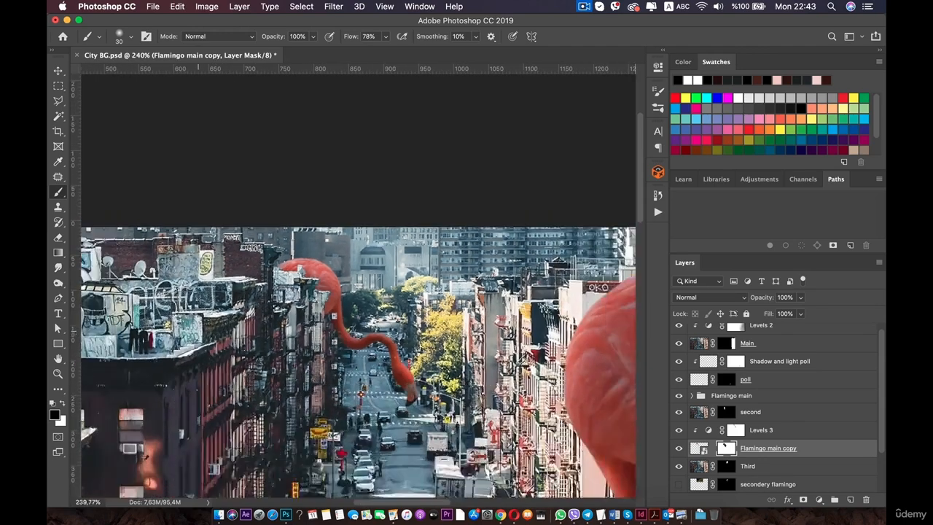
pyautogui.scroll(-4, 198, 329)
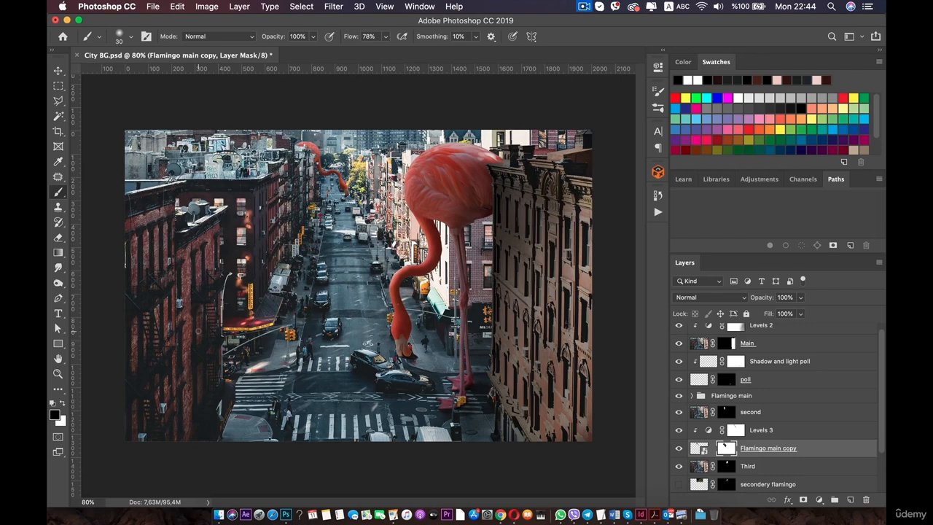
pyautogui.press('space')
pyautogui.scroll(3, 344, 291)
pyautogui.scroll(4, 313, 292)
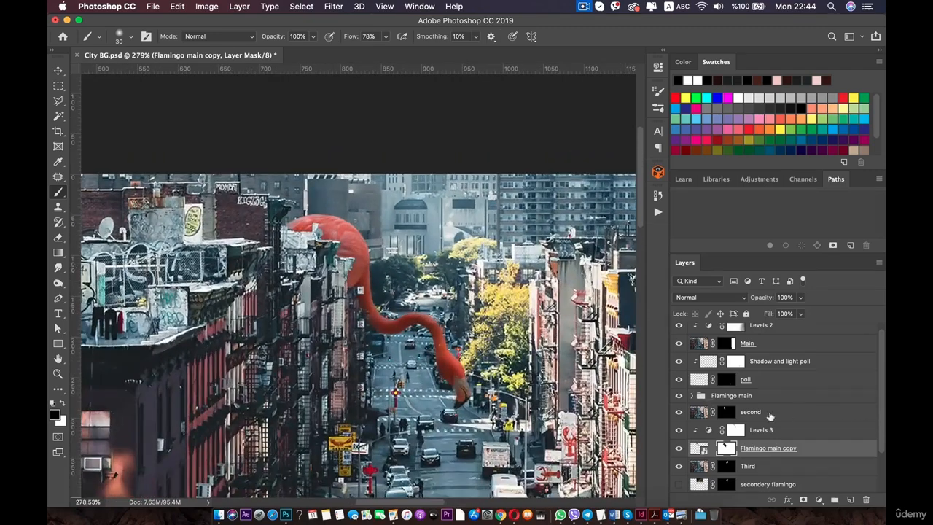
# Try painting on the Levels 3 mask along the flamingo's neck, then undo the stroke.
pyautogui.click(736, 430)
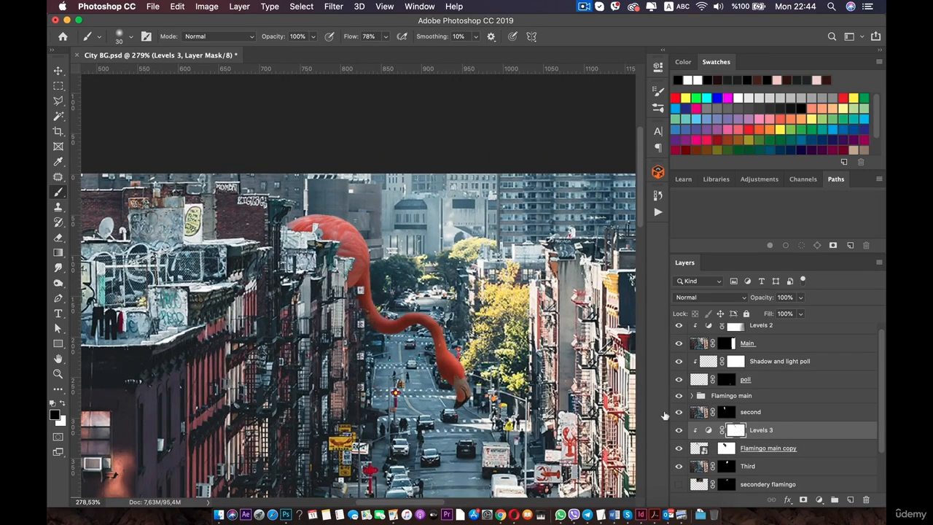
pyautogui.scroll(3, 423, 318)
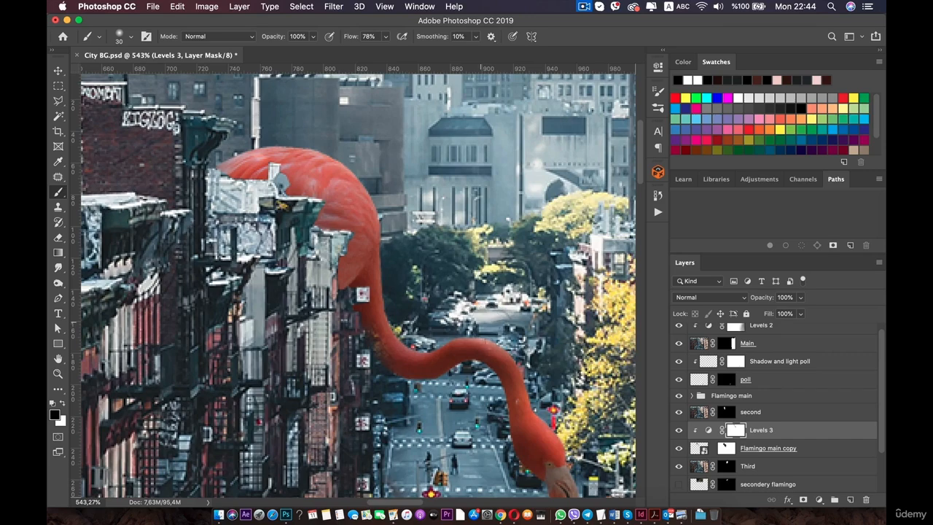
pyautogui.scroll(-3, 540, 369)
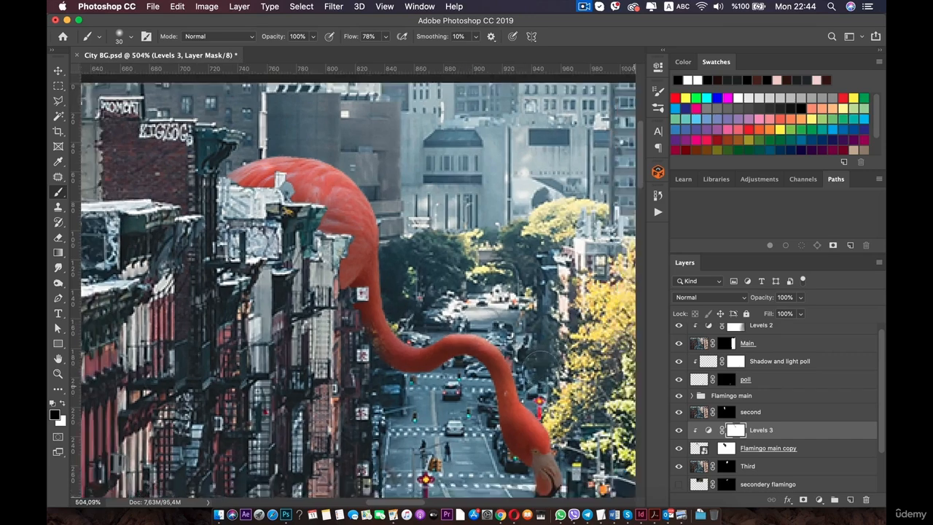
pyautogui.moveTo(468, 295); pyautogui.dragTo(450, 275)
pyautogui.press('super+space')
pyautogui.press('super+z')
pyautogui.press('super+space')
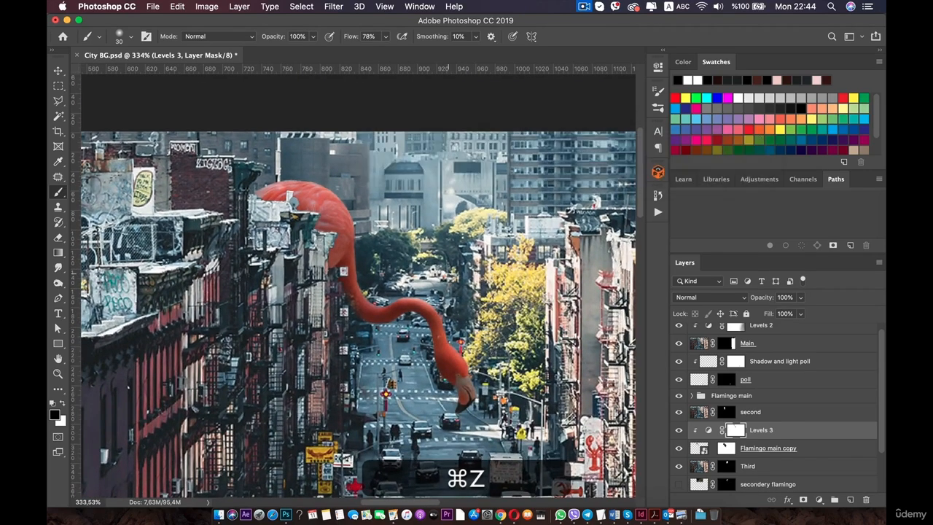
# Undo the last four edits.
pyautogui.press('super+z')
pyautogui.press('super+z')
pyautogui.press('super+z')
pyautogui.press('super+z')
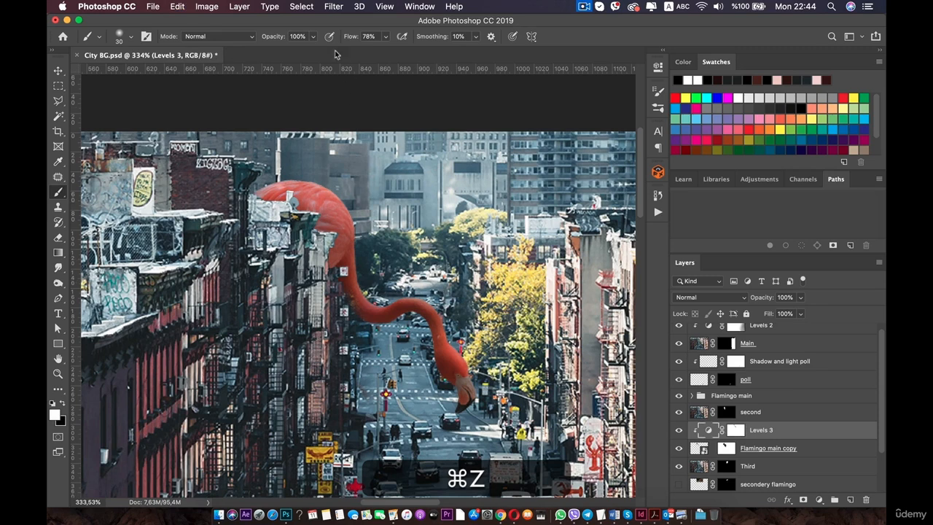
# Set the brush opacity to 35% and select the Levels 3 layer mask.
pyautogui.click(312, 37)
pyautogui.moveTo(313, 49); pyautogui.dragTo(276, 50)
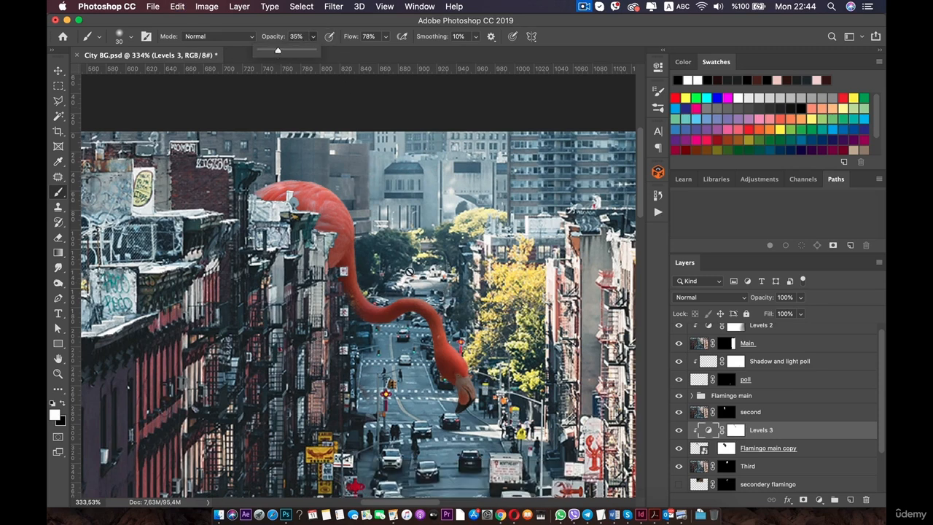
pyautogui.click(736, 430)
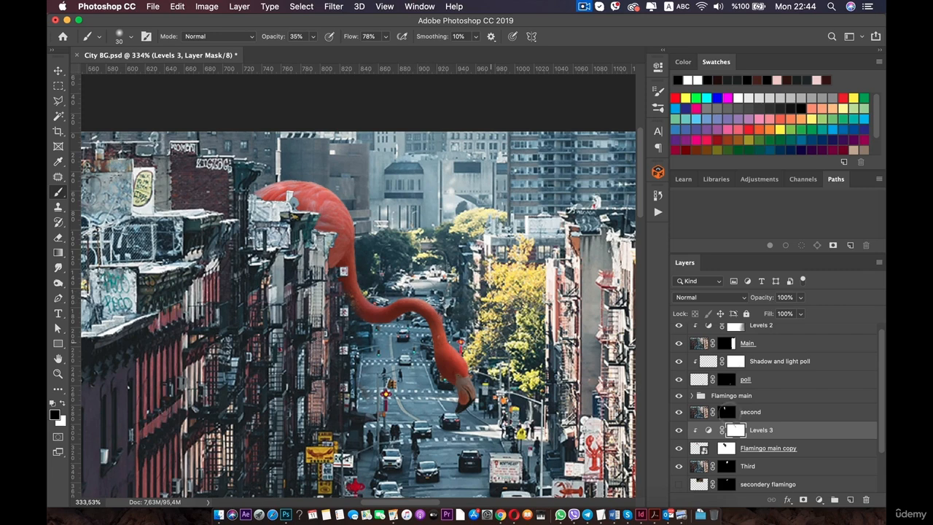
# Zoom in and out to examine the small flamingo's neck against the street.
pyautogui.scroll(-1, 745, 454)
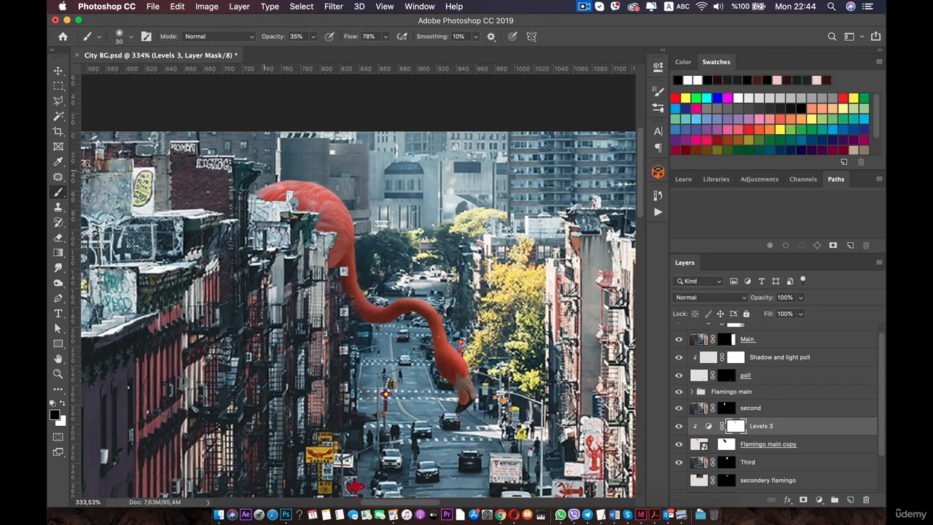
pyautogui.scroll(-5, 314, 184)
pyautogui.scroll(4, 319, 226)
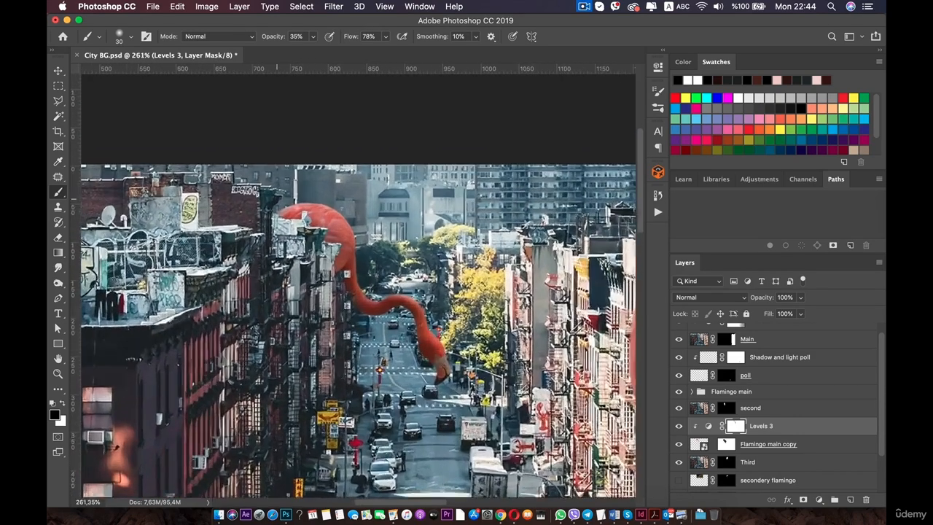
pyautogui.press('space')
pyautogui.scroll(4, 325, 232)
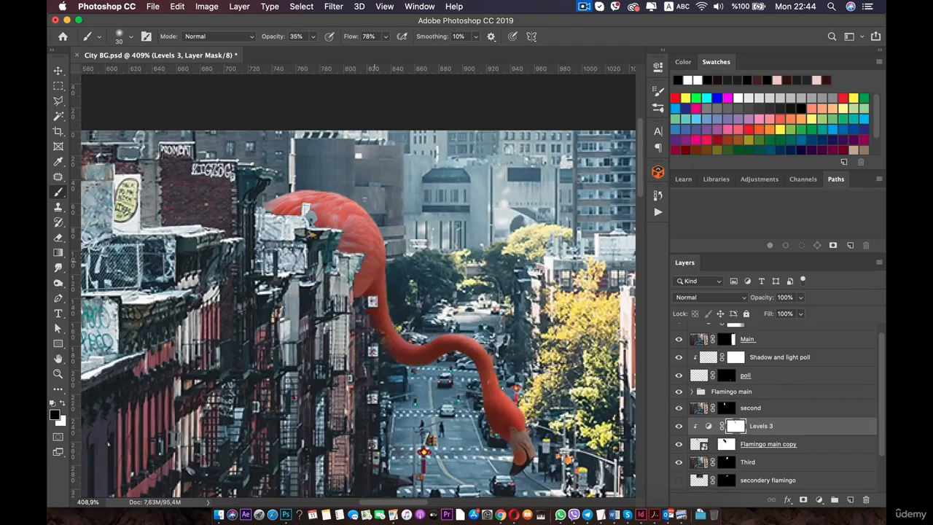
pyautogui.scroll(-4, 356, 274)
pyautogui.scroll(6, 355, 274)
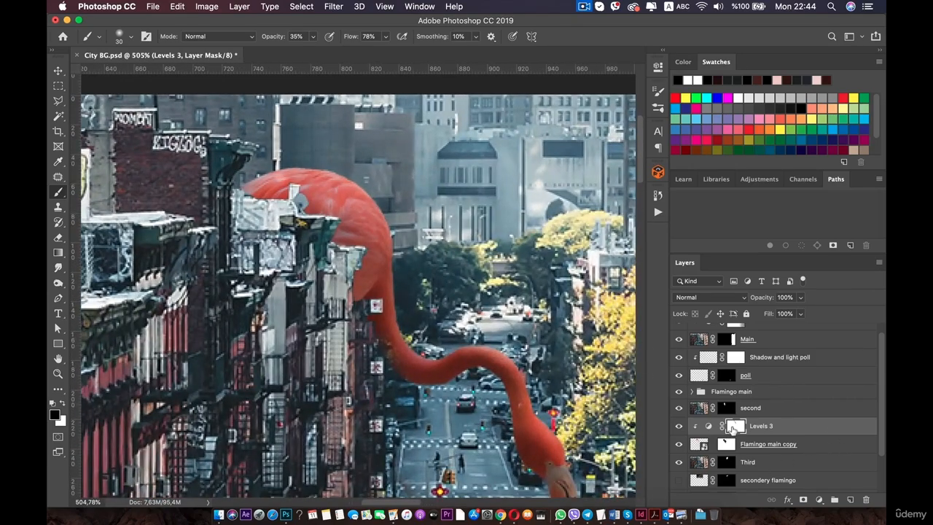
pyautogui.scroll(-5, 400, 291)
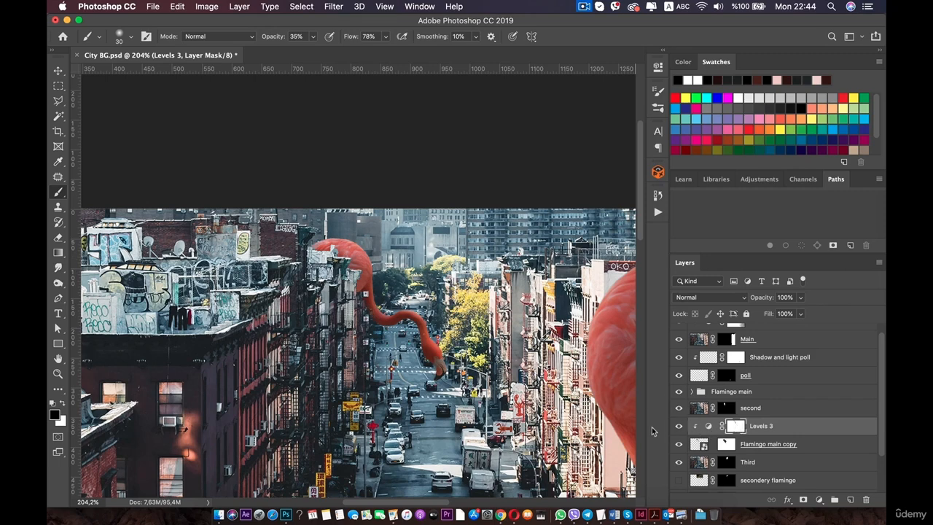
# Toggle the Levels 3 layer's visibility off and on to compare the flamingo with and without it.
pyautogui.click(678, 426)
pyautogui.click(678, 426)
pyautogui.click(677, 426)
pyautogui.click(678, 426)
pyautogui.scroll(3, 368, 255)
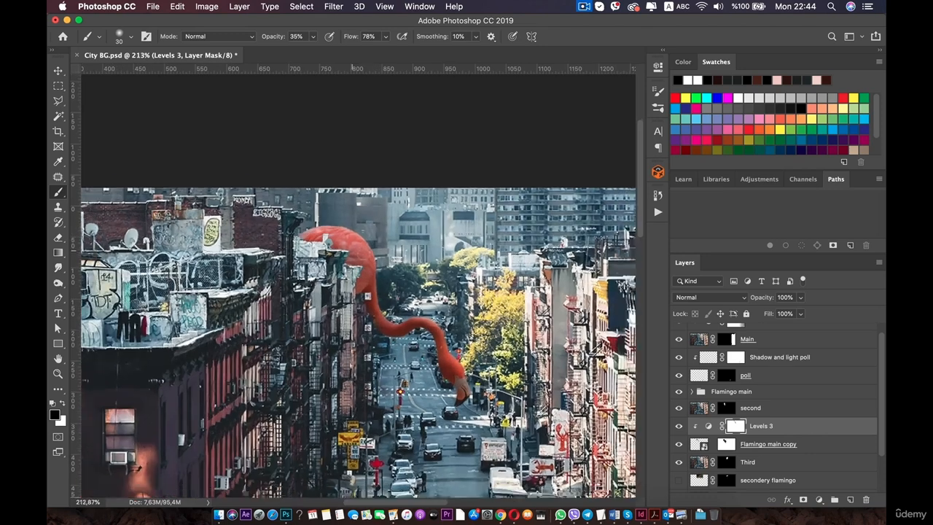
pyautogui.press('c')
pyautogui.press('x')
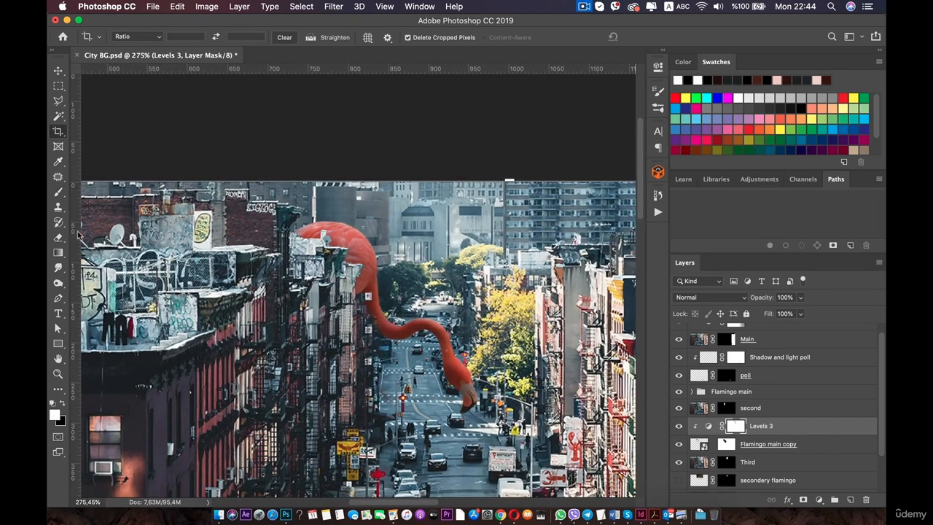
pyautogui.click(56, 192)
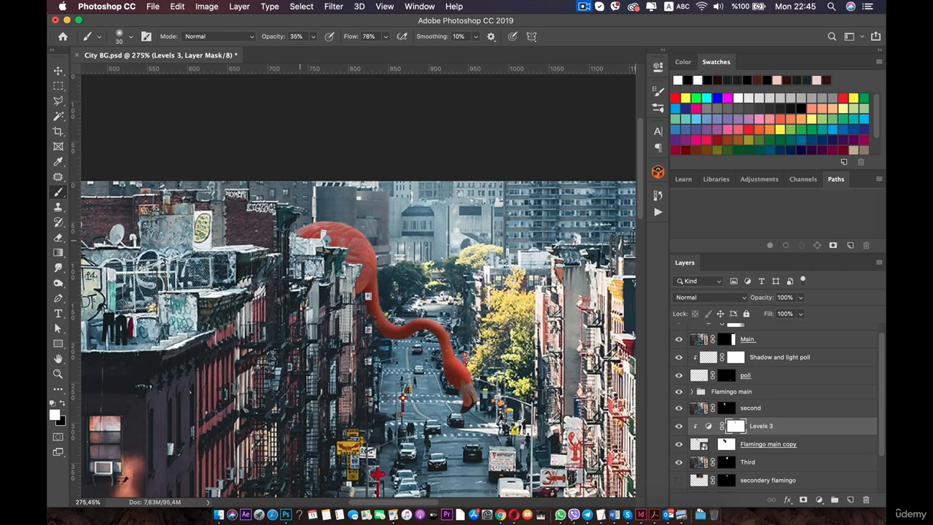
pyautogui.press('x')
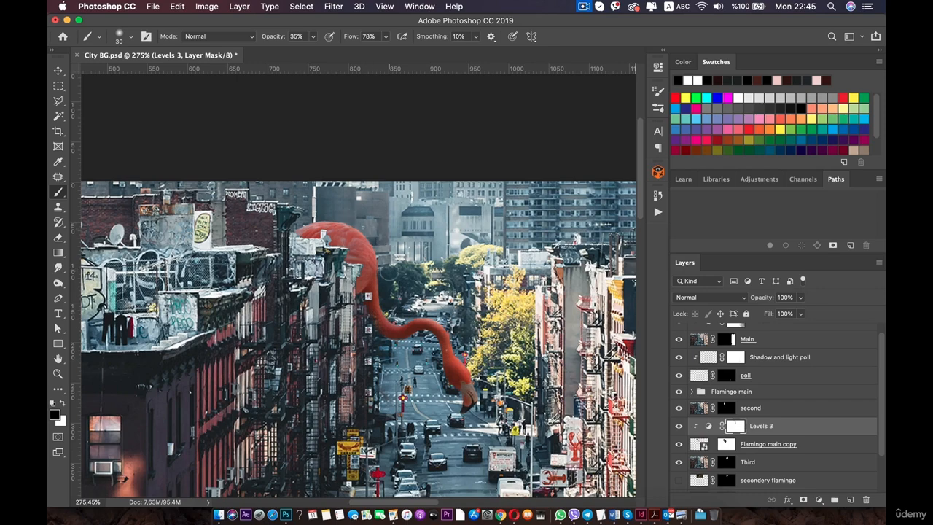
pyautogui.scroll(-5, 353, 292)
pyautogui.scroll(4, 392, 271)
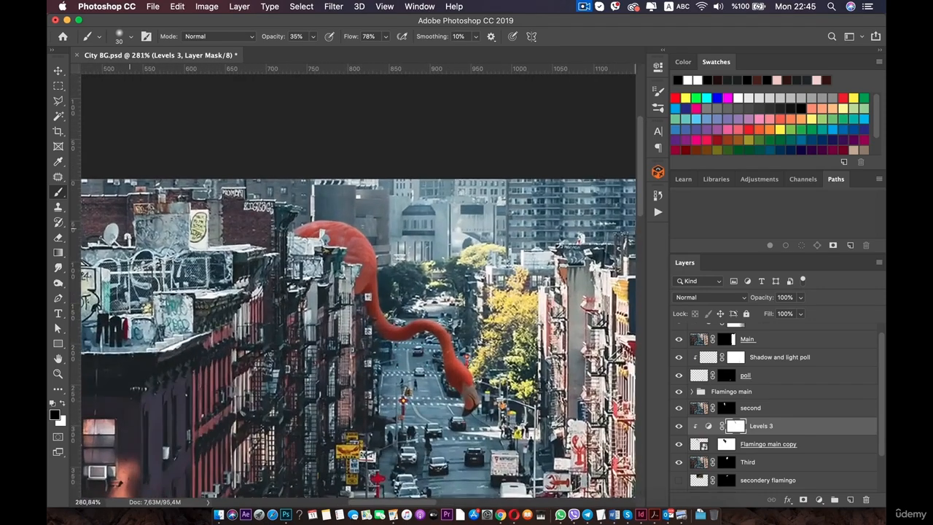
pyautogui.scroll(3, 368, 298)
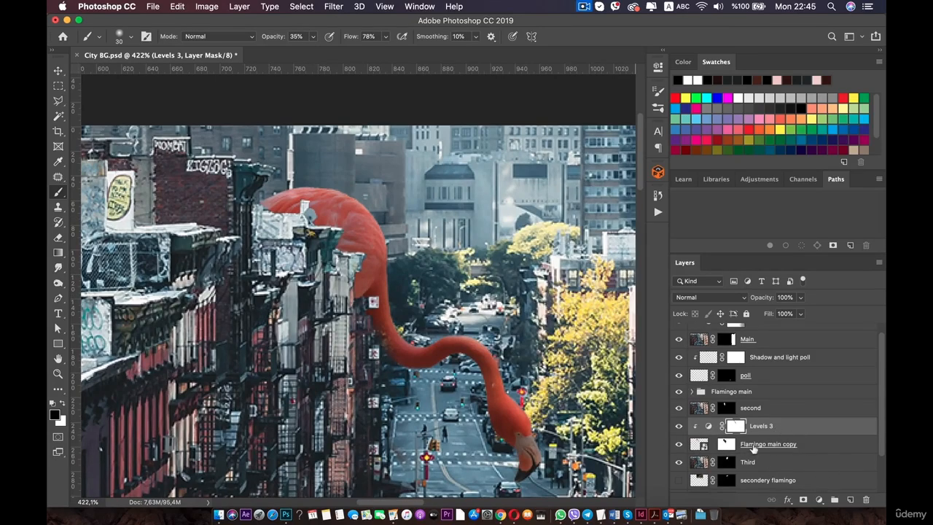
# Rename the Flamingo main copy layer to flamingo 2.
pyautogui.click(809, 445)
pyautogui.doubleClick(762, 443)
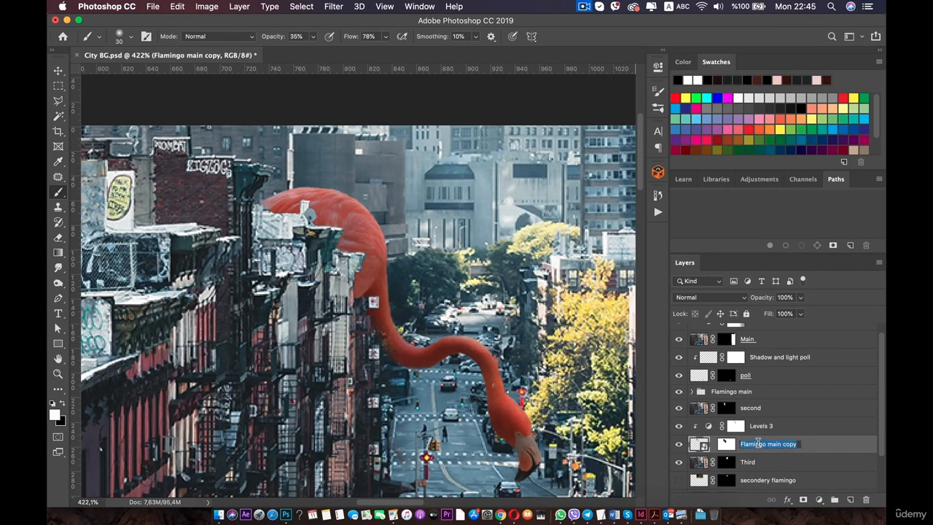
pyautogui.write('flamingo 2')
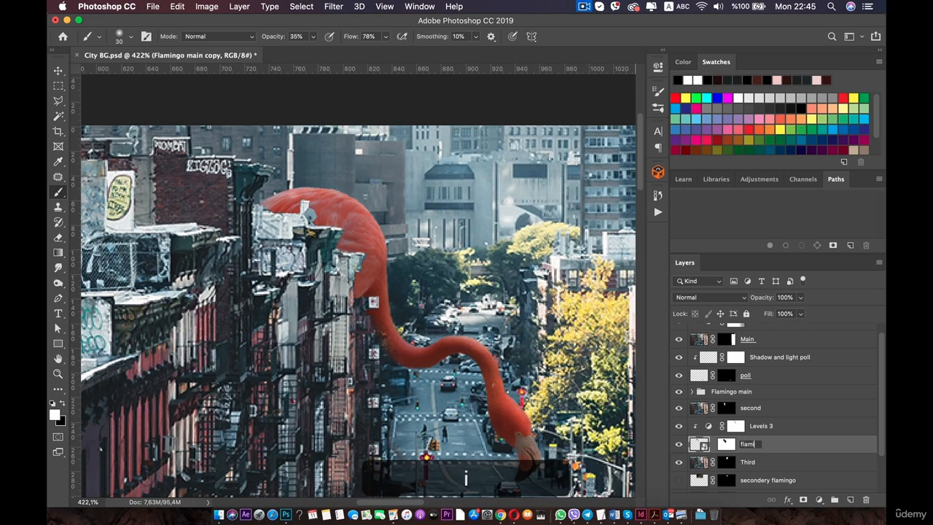
pyautogui.press('Return')
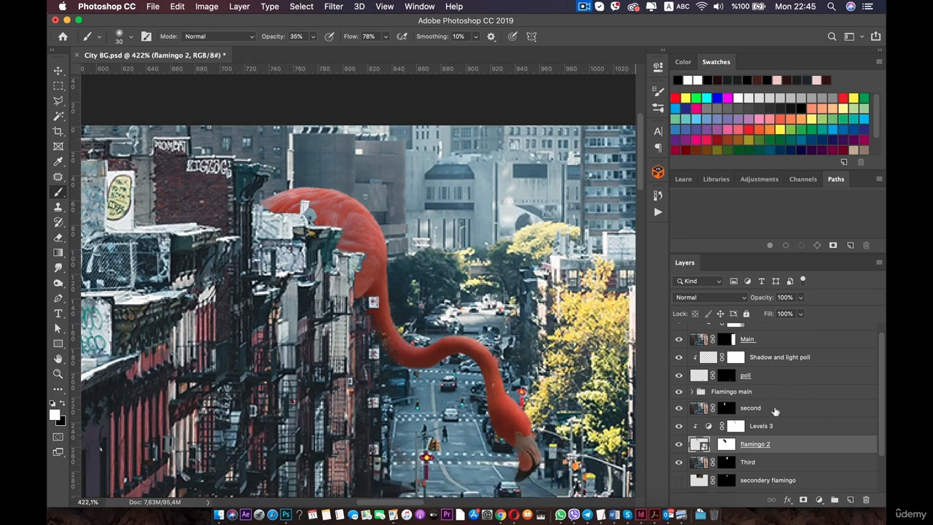
# Add a new clipped layer above Levels 3 and name it shadows.
pyautogui.click(850, 499)
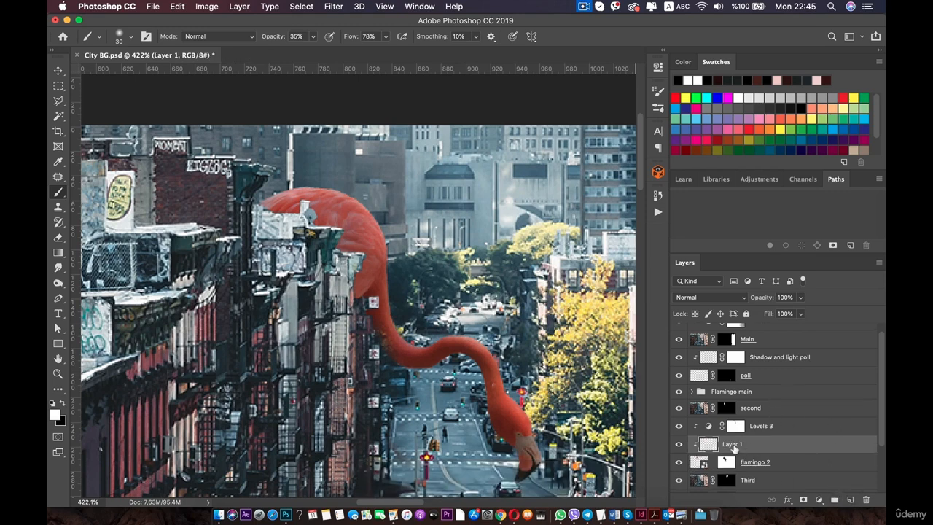
pyautogui.moveTo(724, 430); pyautogui.dragTo(726, 450)
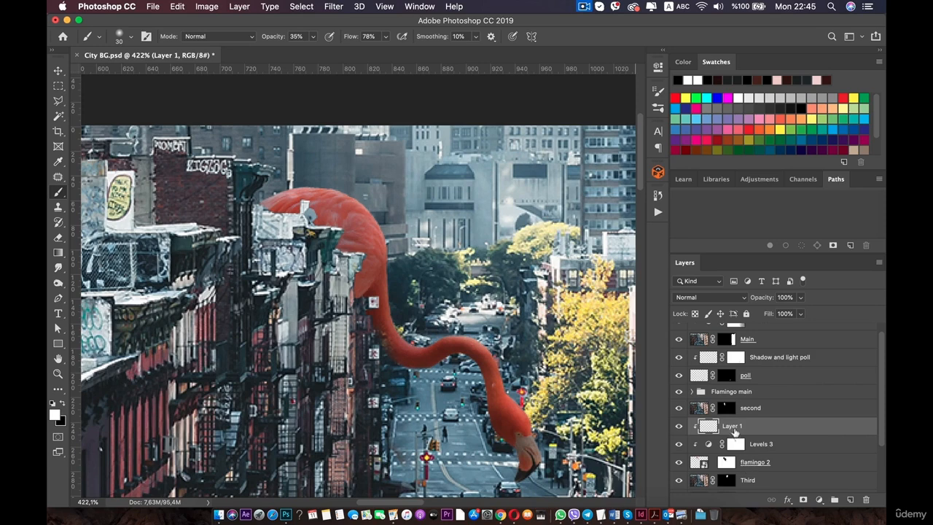
pyautogui.doubleClick(732, 425)
pyautogui.write('shadows')
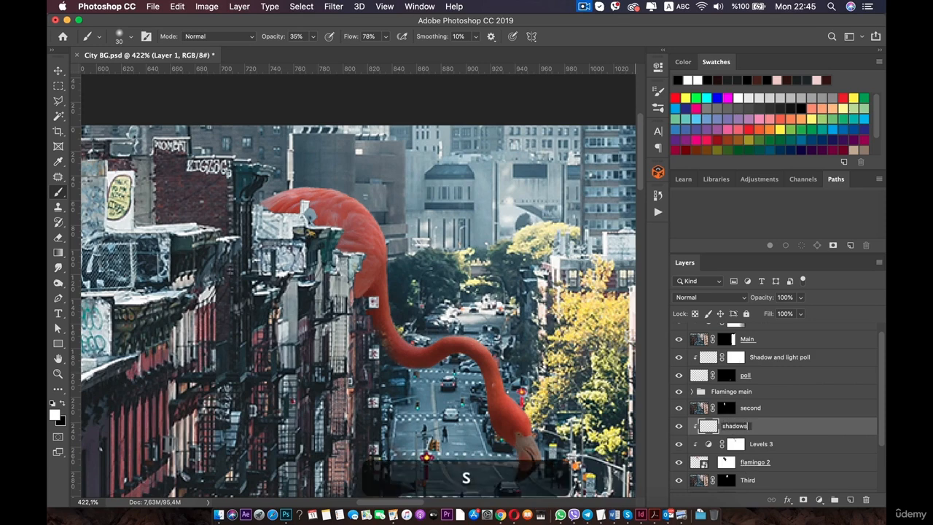
pyautogui.press('Return')
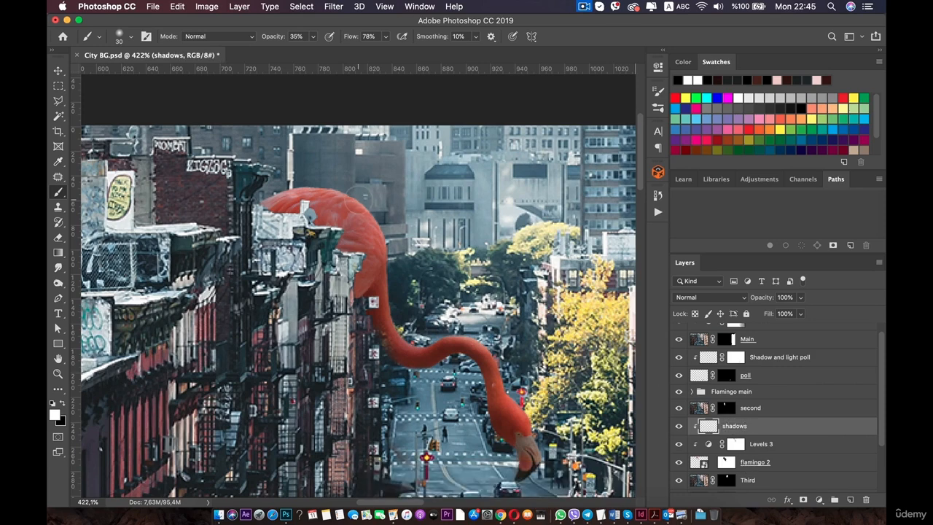
# Set the shadows layer's blend mode to Overlay.
pyautogui.click(63, 404)
pyautogui.click(707, 296)
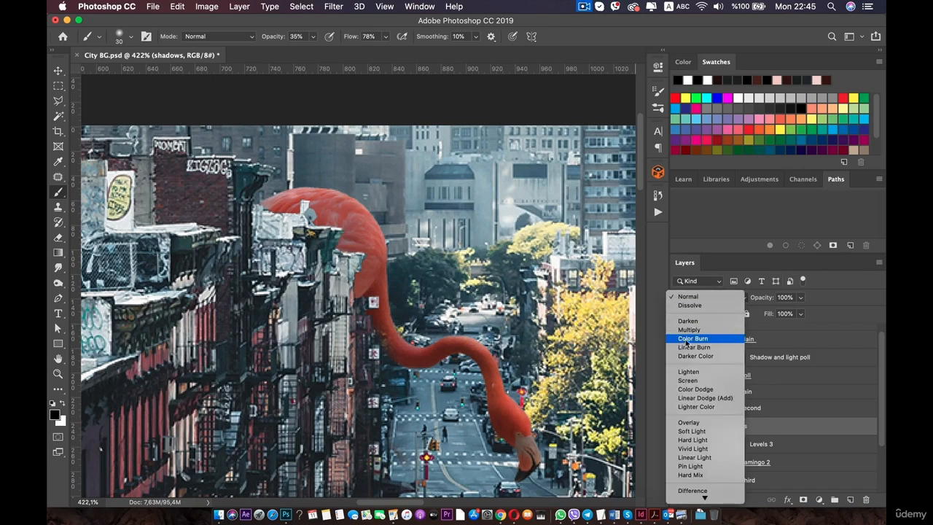
pyautogui.click(688, 422)
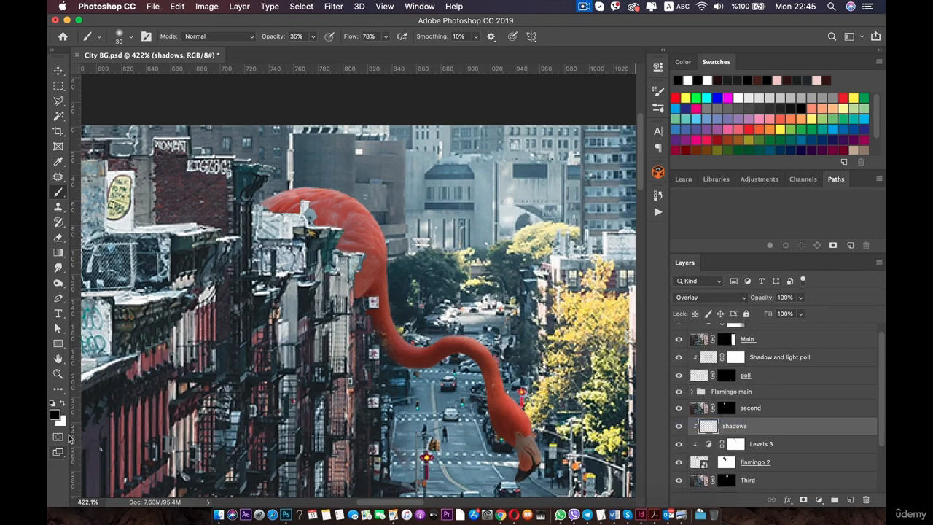
# Choose a dark reddish-brown foreground colour in the Color Picker.
pyautogui.click(54, 414)
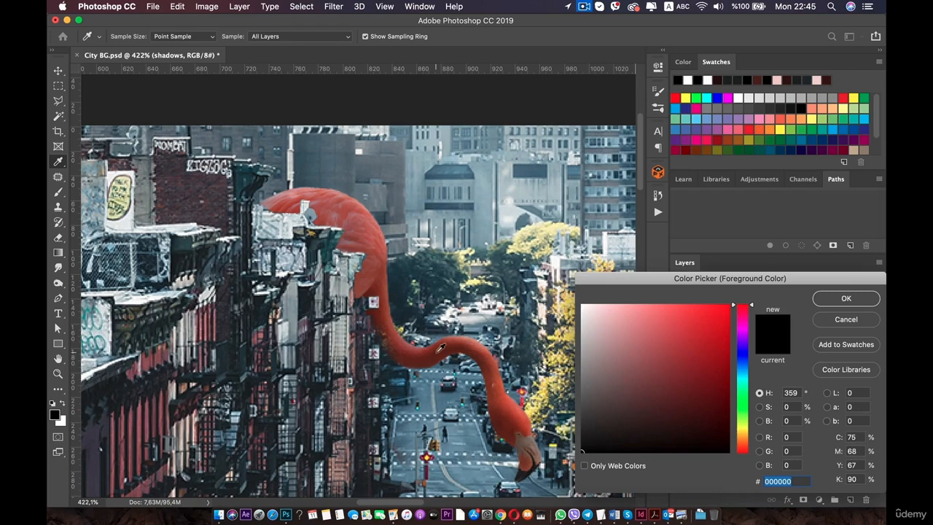
pyautogui.moveTo(695, 398); pyautogui.dragTo(692, 425)
pyautogui.click(848, 299)
# Undo the last four edits on the shadows layer.
pyautogui.scroll(-10, 460, 283)
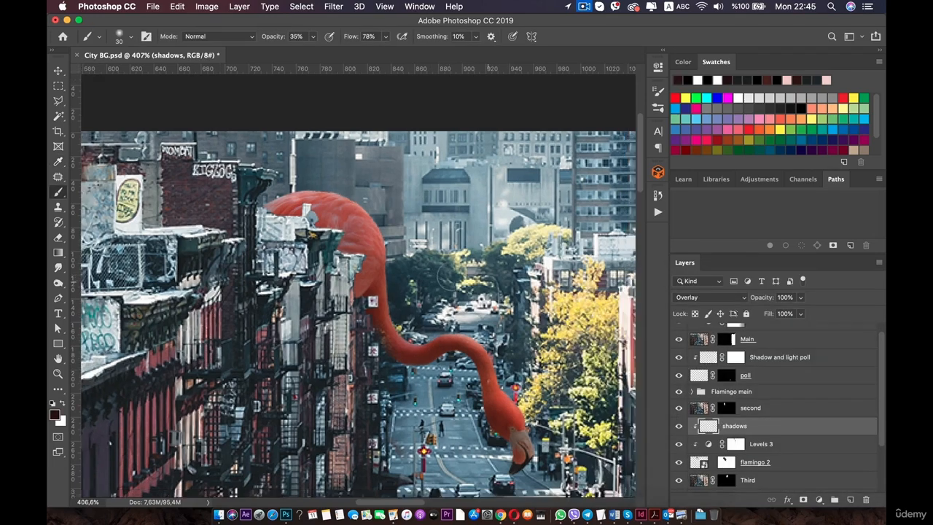
pyautogui.press('space')
pyautogui.moveTo(455, 284); pyautogui.dragTo(430, 263)
pyautogui.scroll(8, 326, 256)
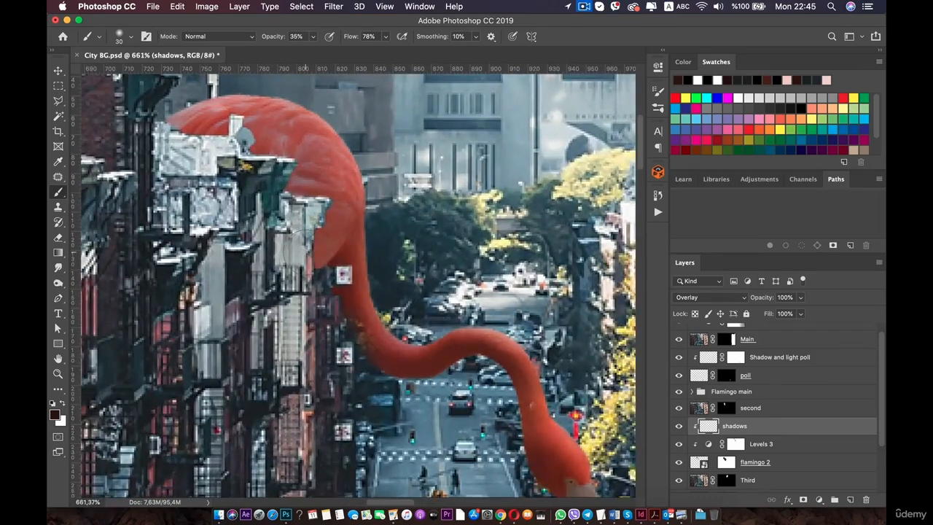
pyautogui.press('super')
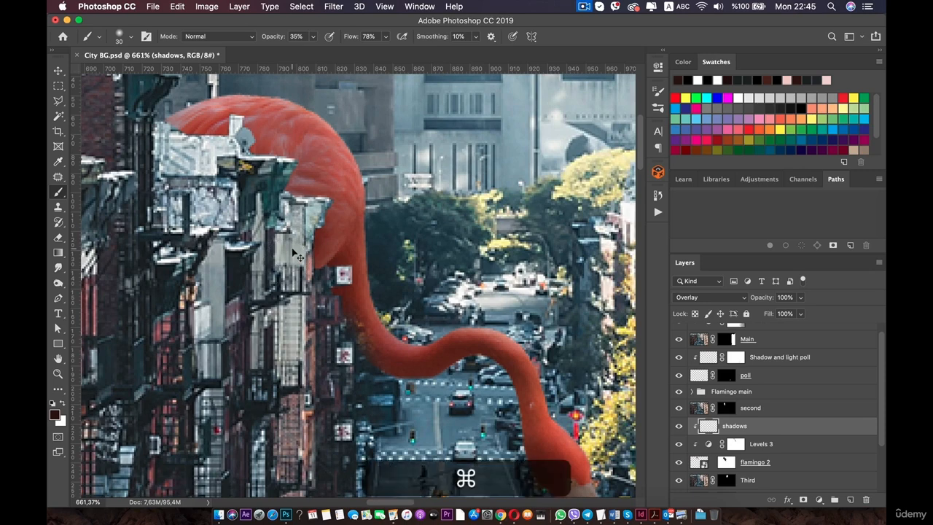
pyautogui.press('super+z')
pyautogui.press('super+z')
pyautogui.press('super+z')
pyautogui.press('super+z')
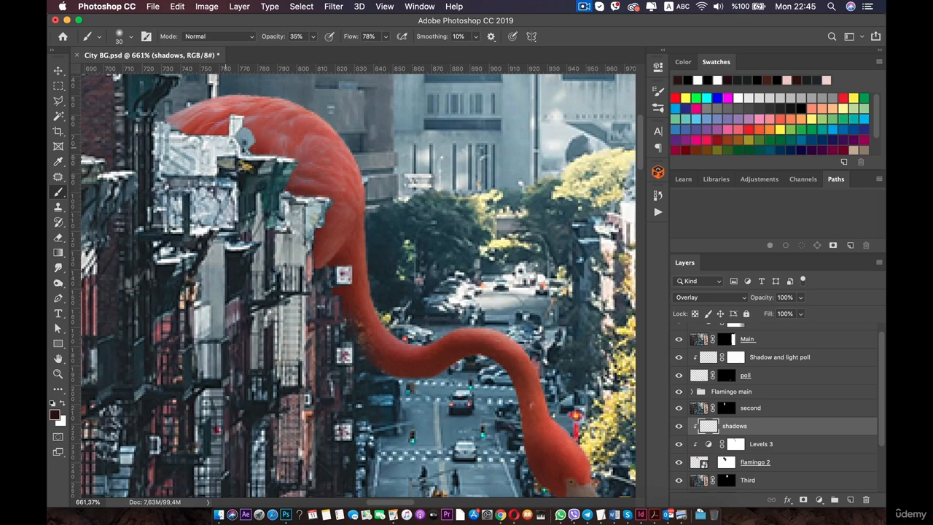
# Set the brush opacity to 11% for painting shadows on the flamingo.
pyautogui.moveTo(312, 36); pyautogui.dragTo(296, 51)
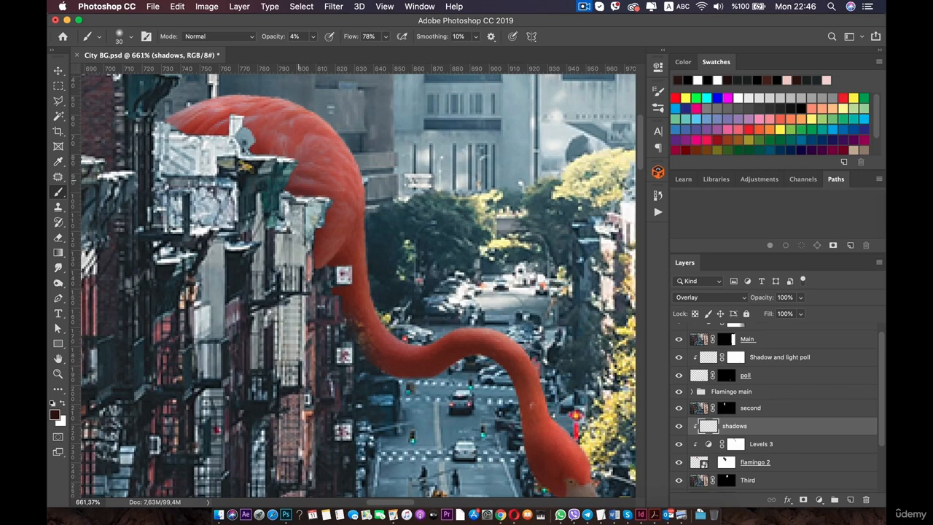
pyautogui.click(314, 36)
pyautogui.click(201, 140)
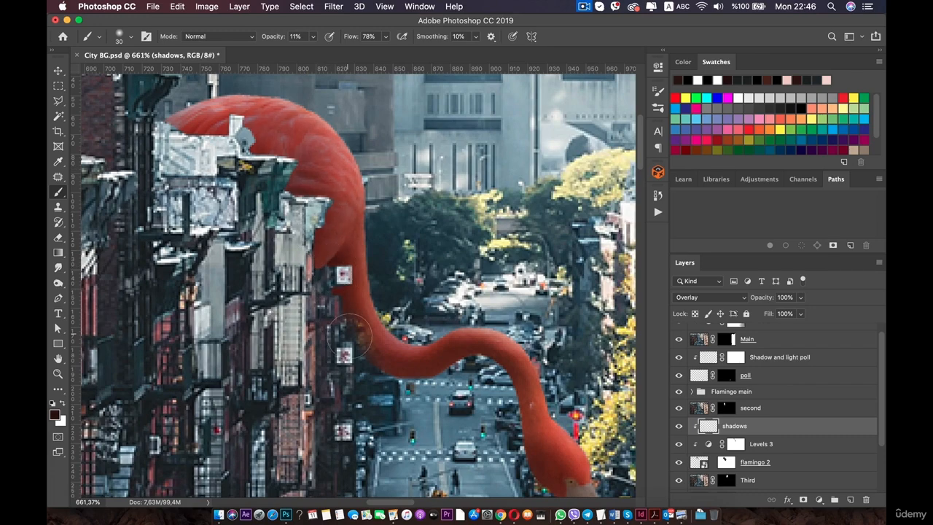
# Zoom out and in to review the composite and scroll through the layer stack.
pyautogui.scroll(-1, 236, 178)
pyautogui.scroll(-10, 371, 290)
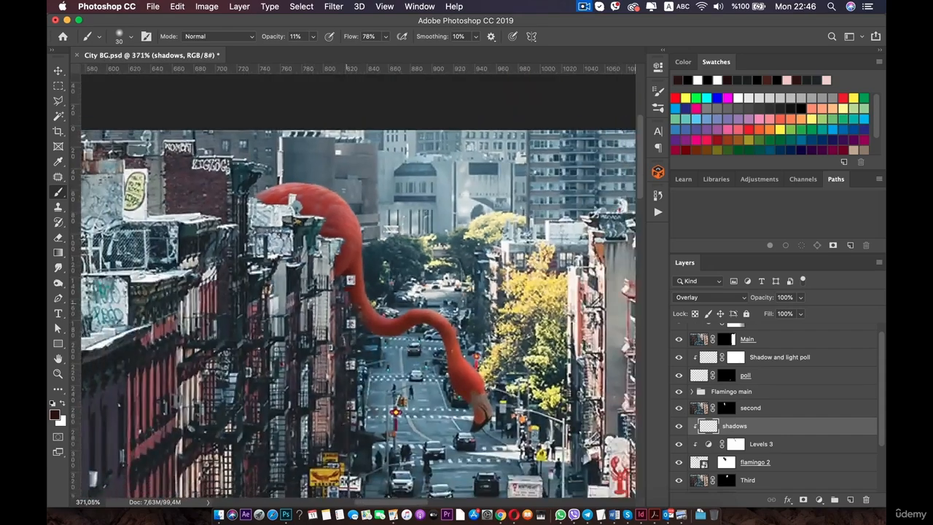
pyautogui.scroll(6, 313, 298)
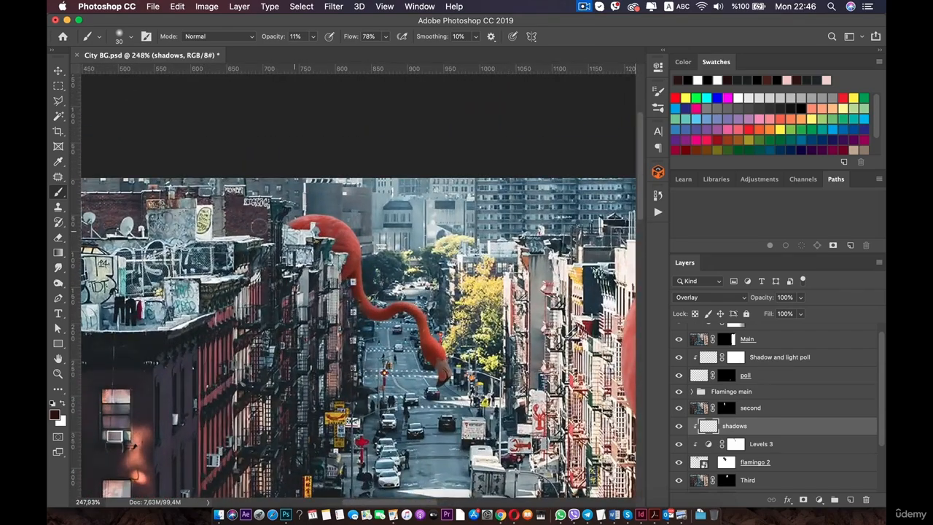
pyautogui.scroll(2, 357, 282)
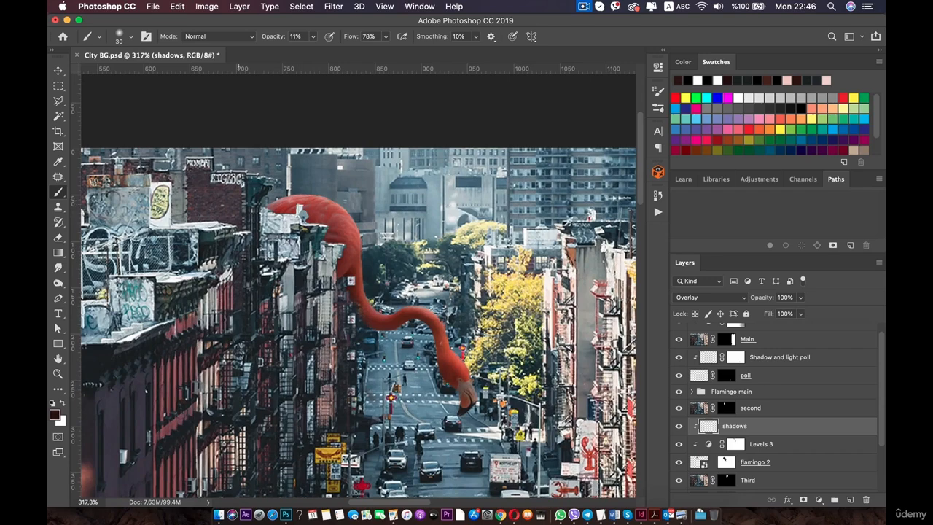
pyautogui.scroll(-8, 363, 298)
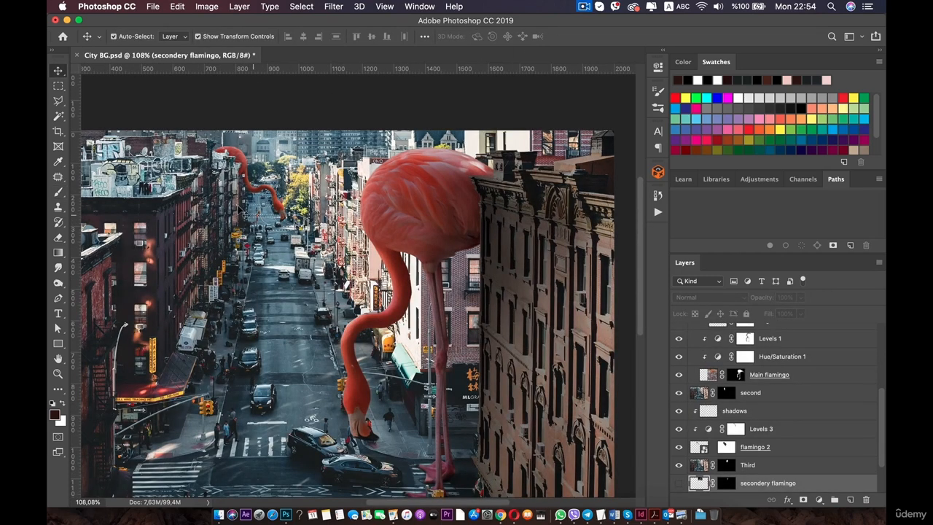
pyautogui.scroll(-3, 727, 448)
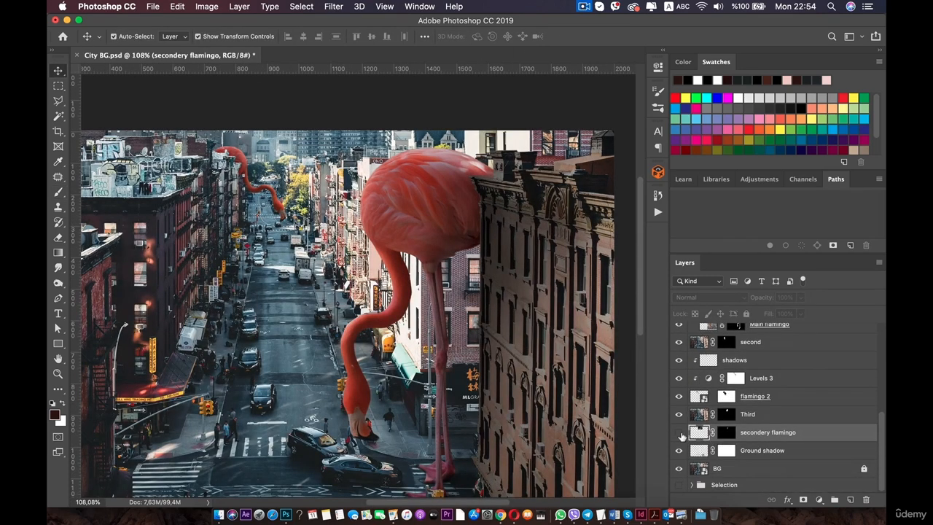
# Show the duplicated flamingo layer and rename it third flamingo.
pyautogui.click(679, 432)
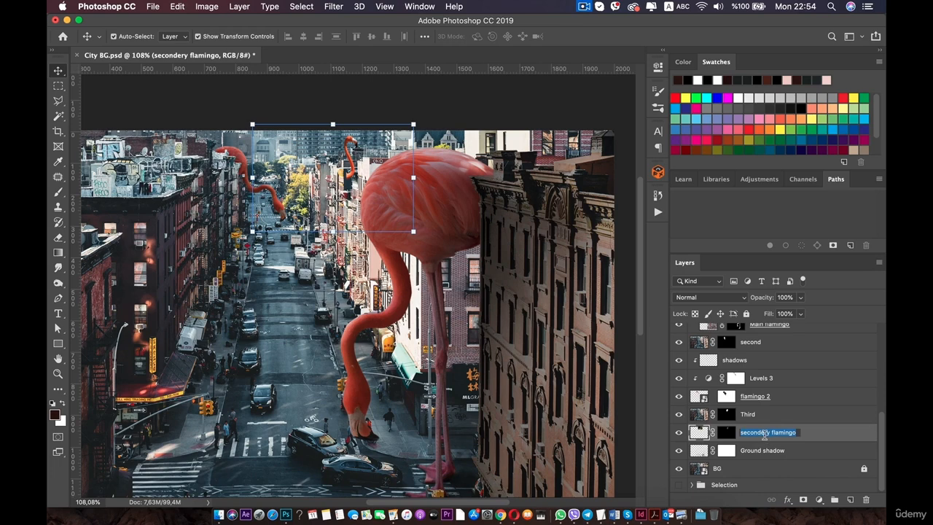
pyautogui.write('third')
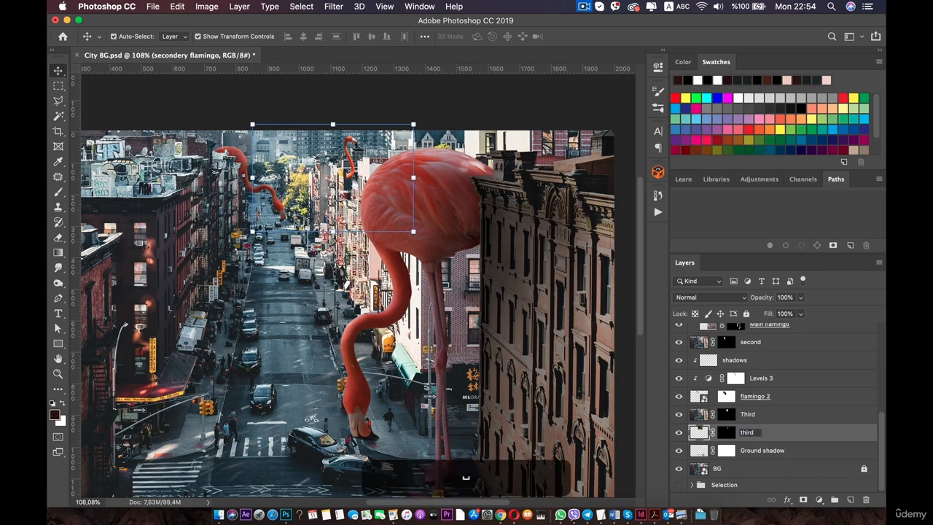
pyautogui.write(' flamingo')
pyautogui.press('Return')
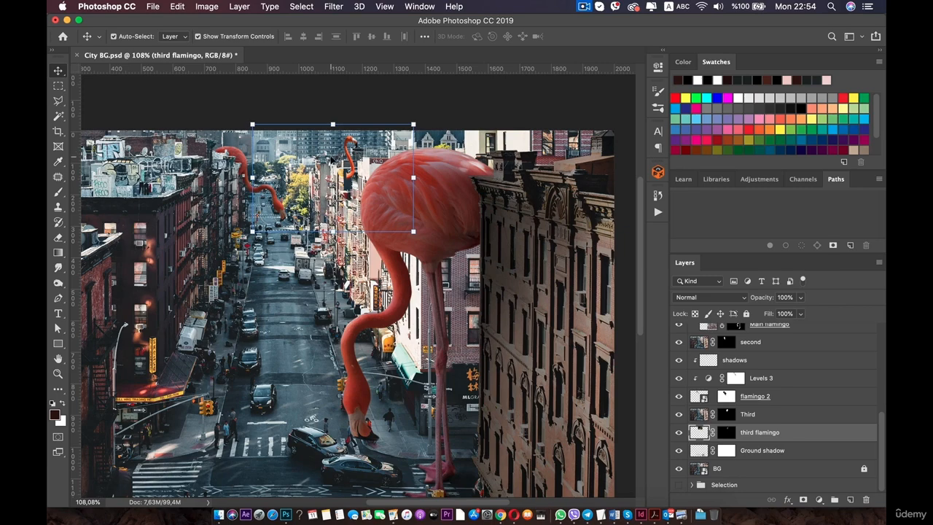
# Move the third flamingo slightly left with Free Transform and flip it horizontally.
pyautogui.scroll(5, 330, 159)
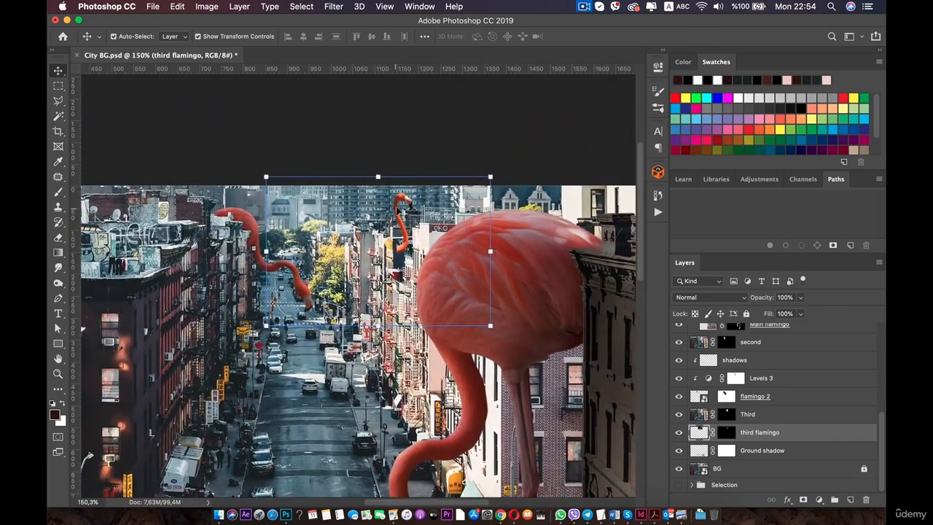
pyautogui.moveTo(398, 211); pyautogui.dragTo(370, 211)
pyautogui.click(350, 177)
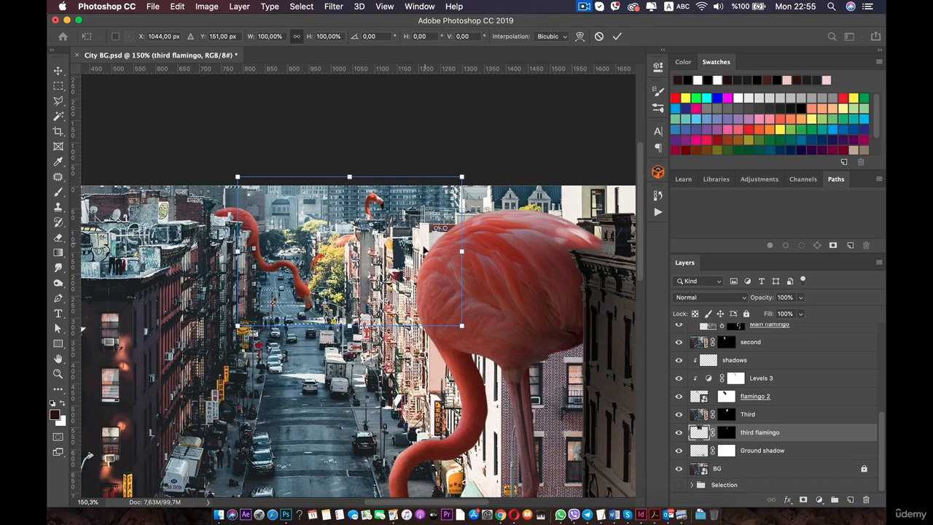
pyautogui.rightClick(407, 247)
pyautogui.click(470, 393)
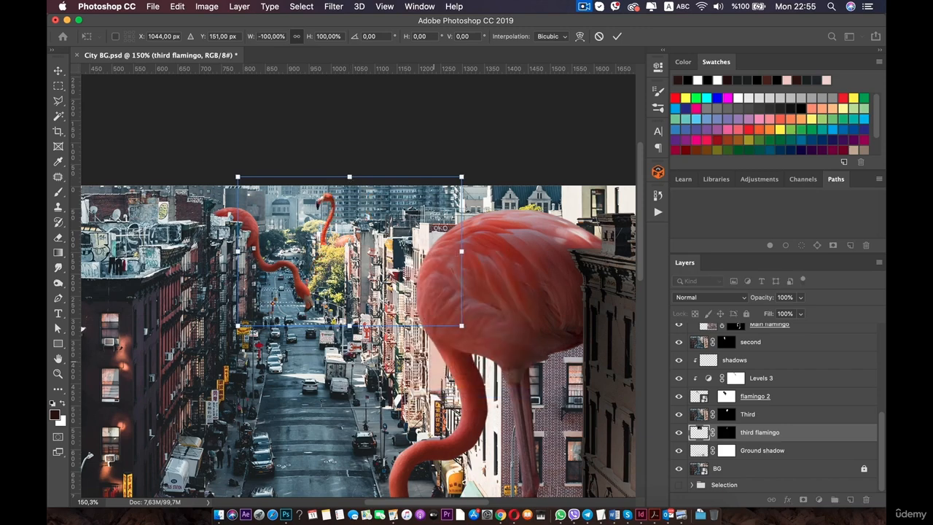
# Position the flipped third flamingo lower among the distant trees and commit the transform.
pyautogui.scroll(3, 333, 276)
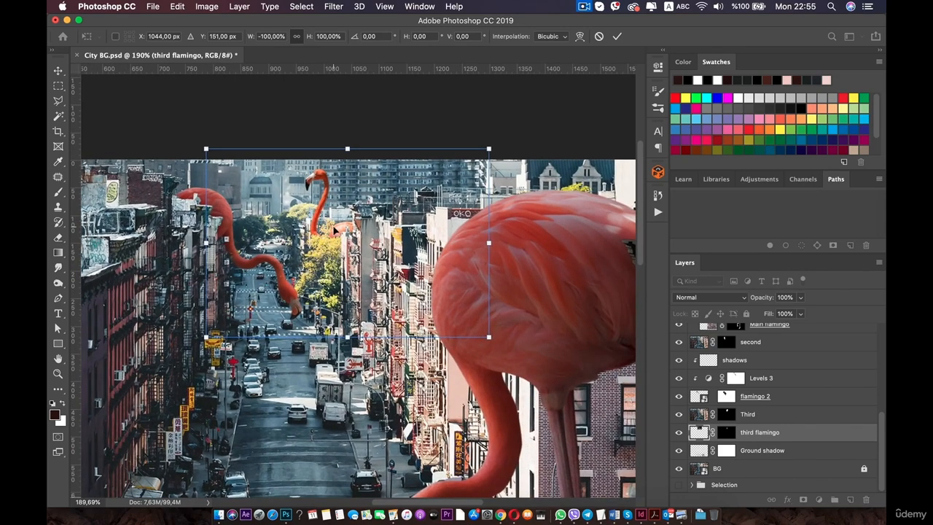
pyautogui.moveTo(333, 230); pyautogui.dragTo(341, 258)
pyautogui.press('super+minus')
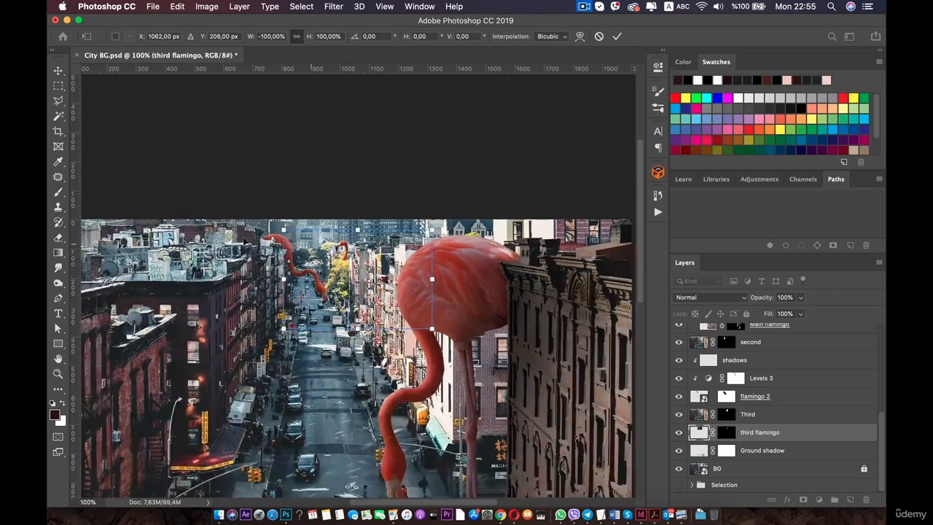
pyautogui.scroll(4, 184, 237)
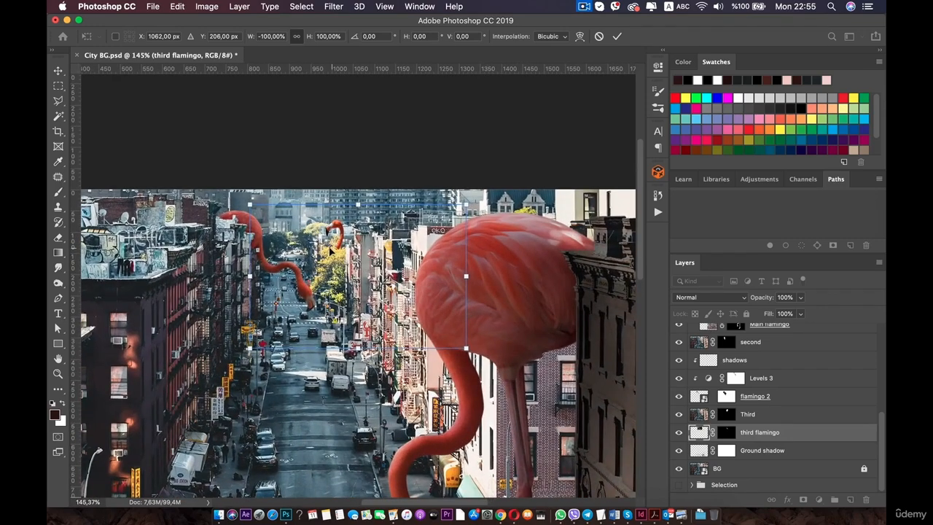
pyautogui.moveTo(331, 251); pyautogui.dragTo(328, 252)
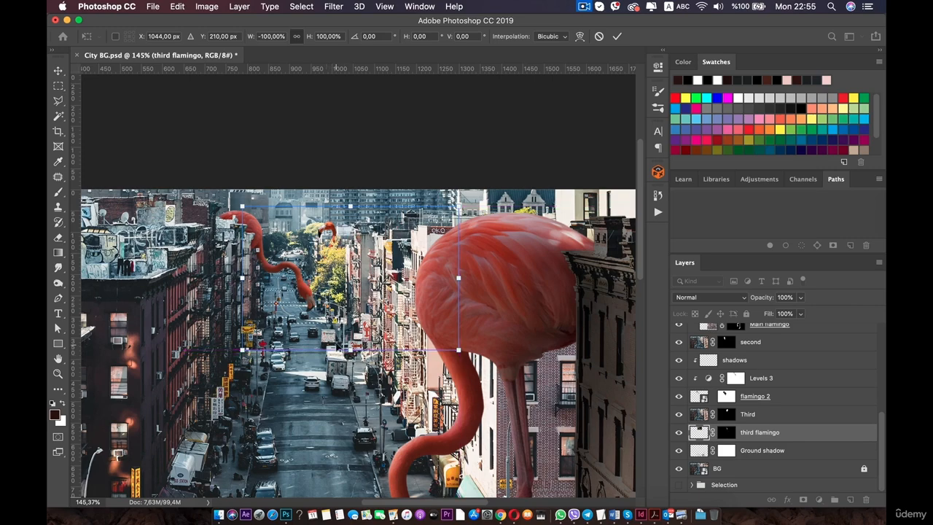
pyautogui.press('Up')
pyautogui.press('Up')
pyautogui.press('Up')
pyautogui.press('Up')
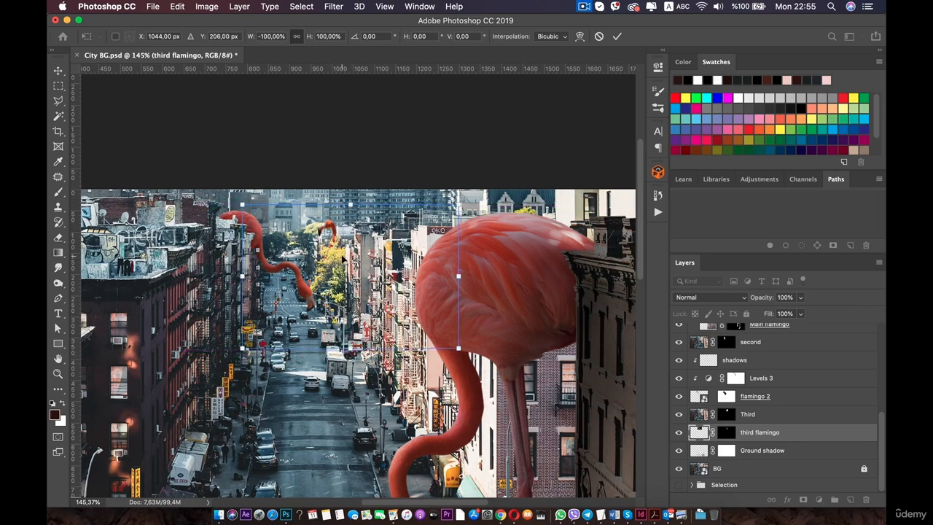
pyautogui.press('super+0')
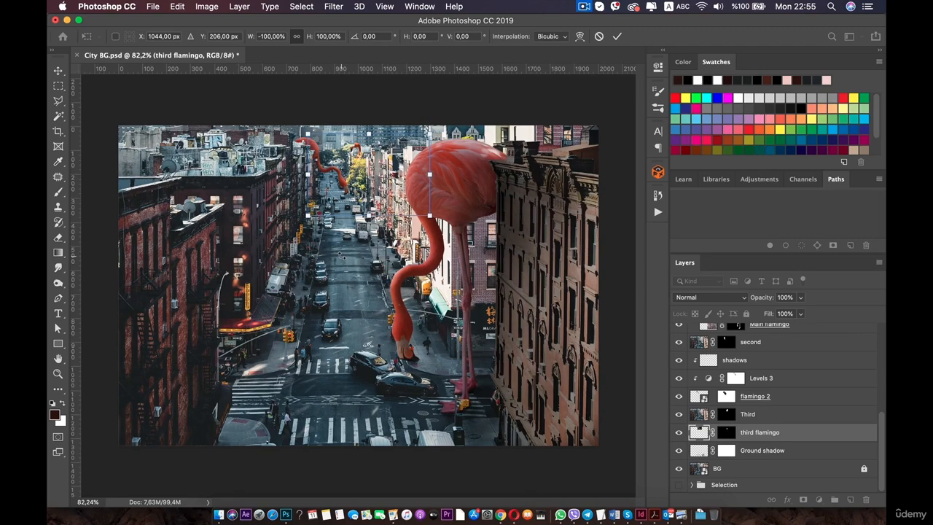
pyautogui.scroll(3, 341, 255)
pyautogui.moveTo(343, 146); pyautogui.dragTo(354, 267)
pyautogui.scroll(4, 362, 203)
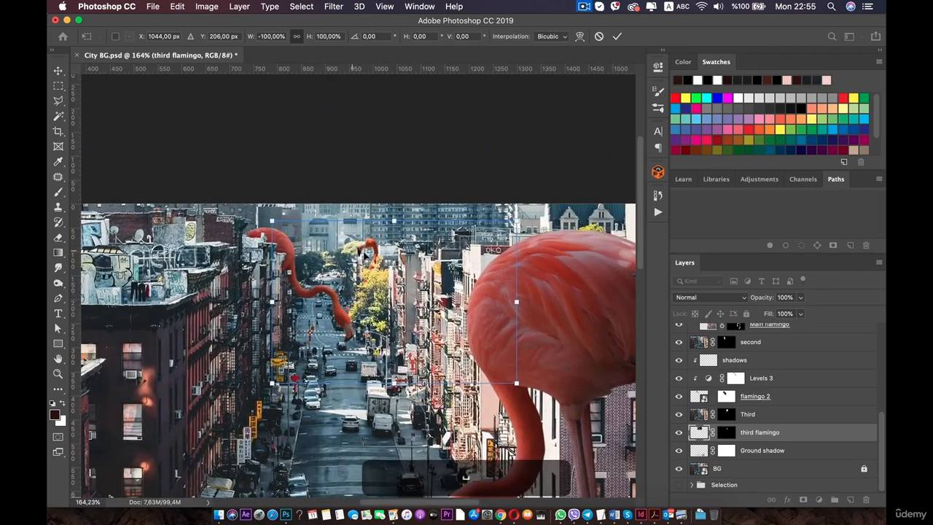
pyautogui.scroll(3, 365, 269)
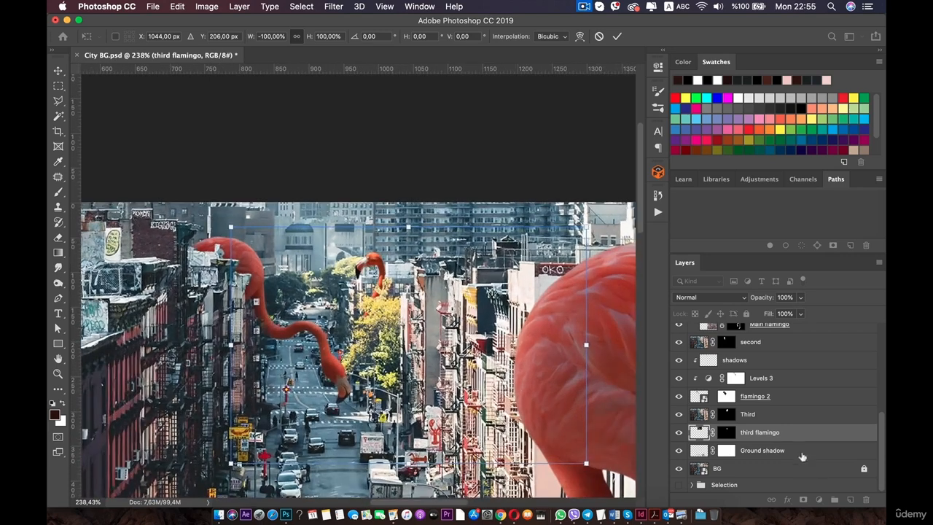
pyautogui.press('Return')
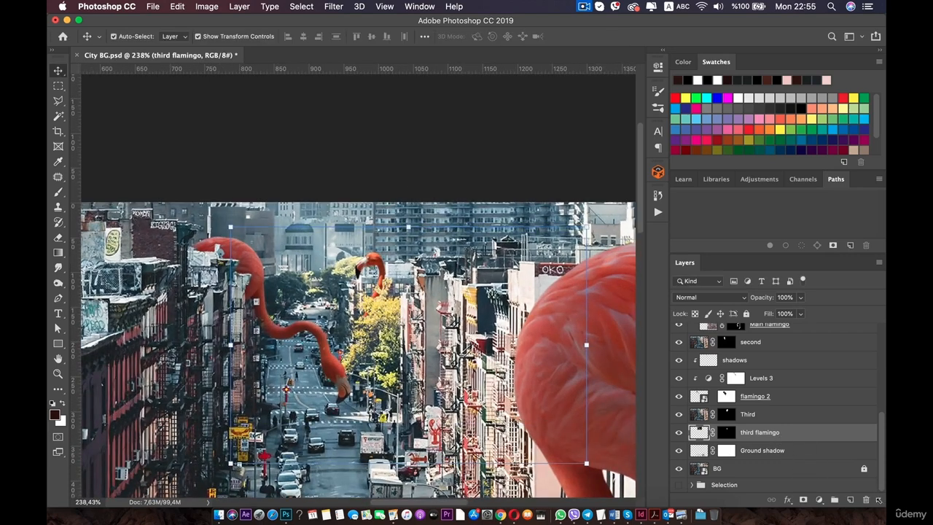
# Add a Hue/Saturation adjustment layer with hue -6, saturation -22 and lightness -15.
pyautogui.click(819, 500)
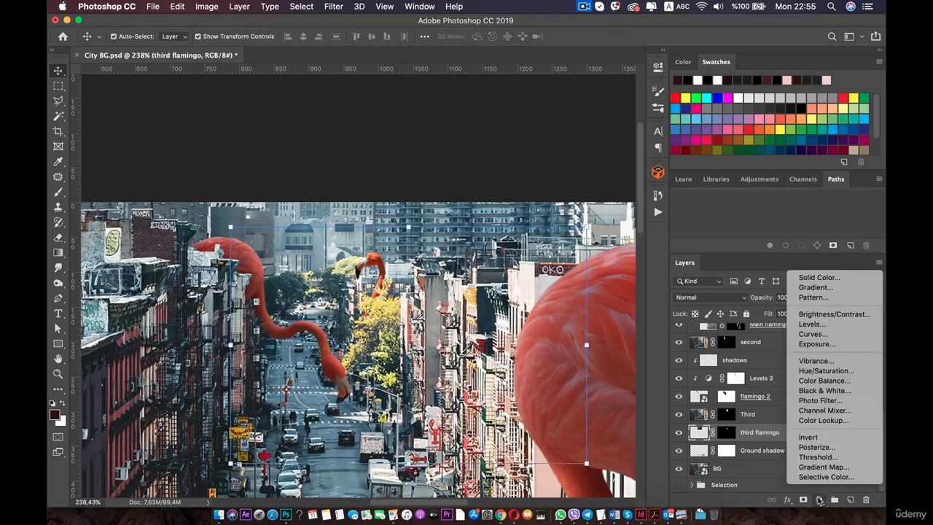
pyautogui.click(827, 371)
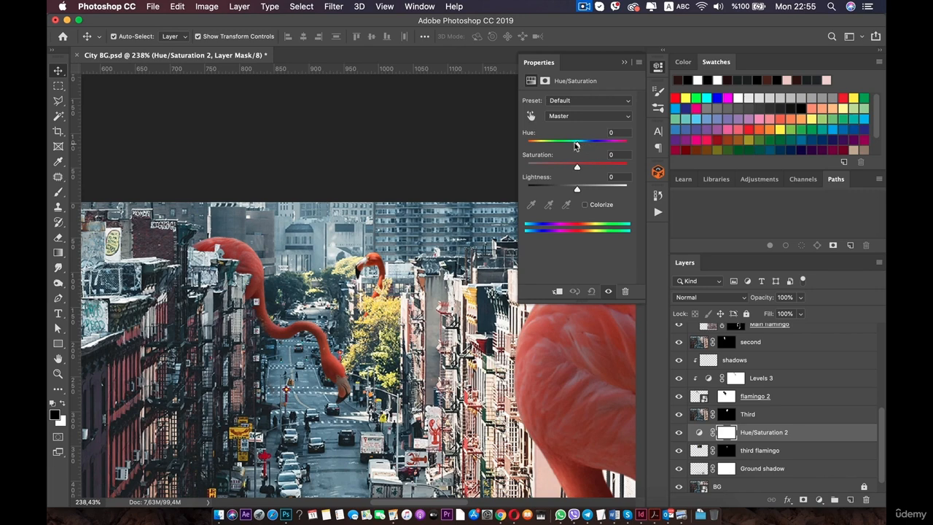
pyautogui.moveTo(575, 145); pyautogui.dragTo(572, 146)
pyautogui.moveTo(575, 167); pyautogui.dragTo(567, 170)
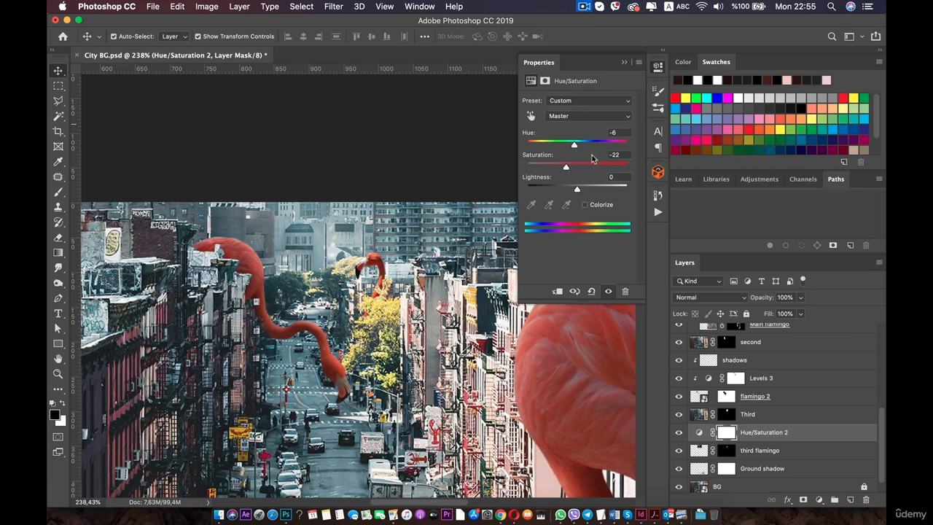
pyautogui.moveTo(577, 188); pyautogui.dragTo(570, 192)
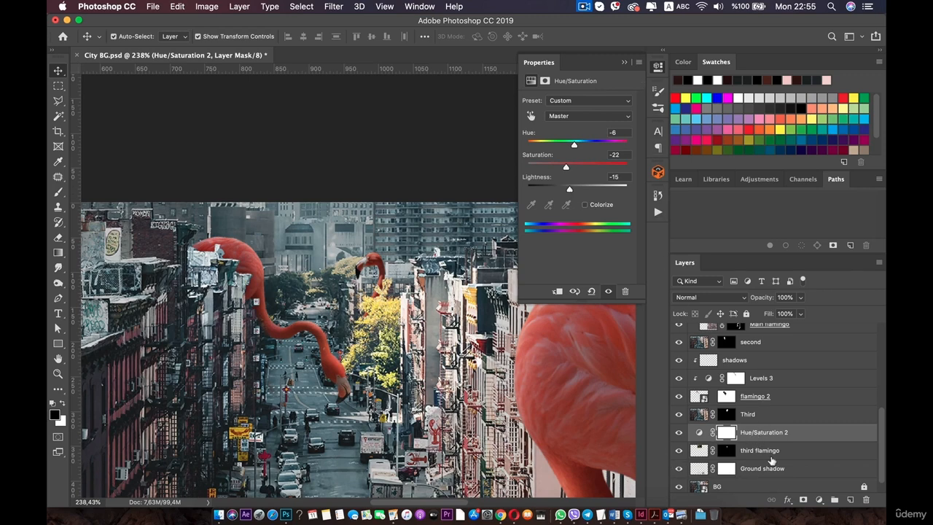
# Clip the Hue/Saturation adjustment to the third flamingo layer and set its saturation to -1.
pyautogui.press('super')
pyautogui.press('alt')
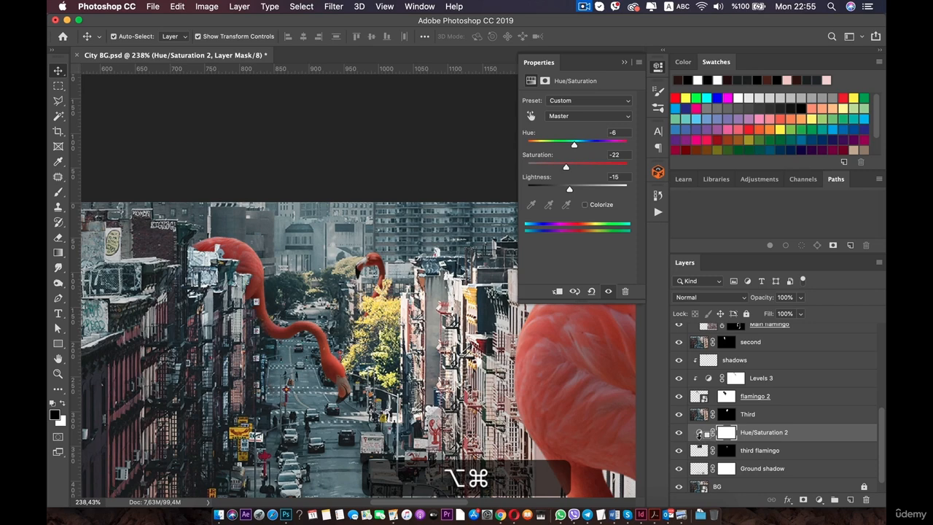
pyautogui.keyDown('alt'); pyautogui.keyDown('super'); pyautogui.click(699, 434); pyautogui.keyUp('super'); pyautogui.keyUp('alt')
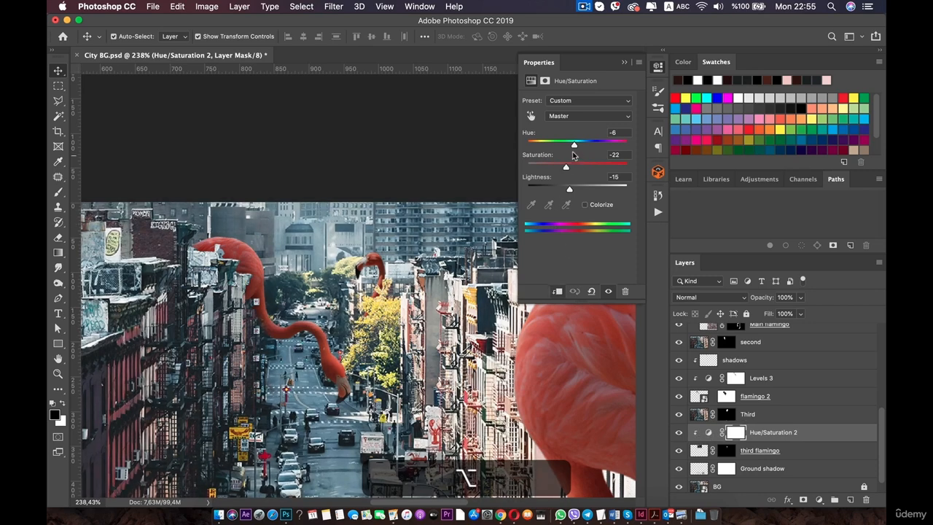
pyautogui.moveTo(574, 144); pyautogui.dragTo(576, 167)
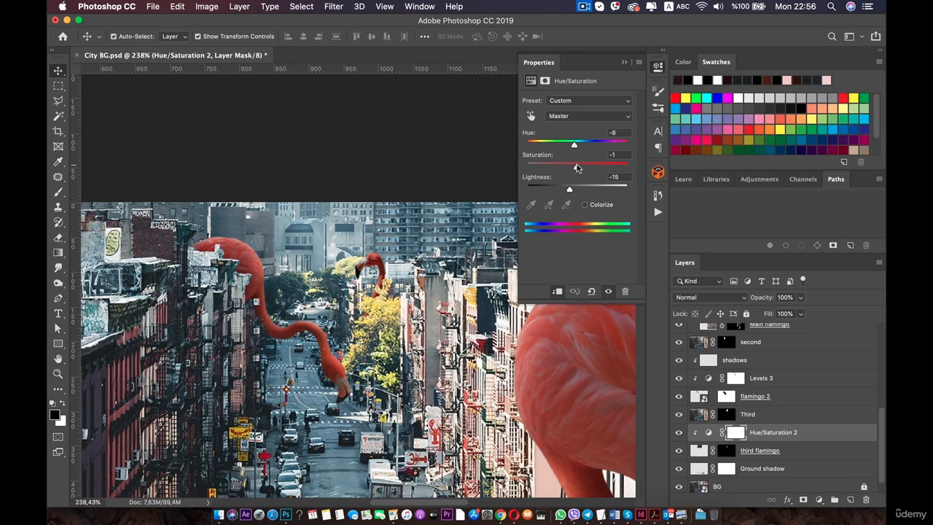
pyautogui.moveTo(575, 145)
pyautogui.mouseDown()
pyautogui.moveTo(567, 145)
pyautogui.moveTo(575, 144)
pyautogui.mouseUp()
pyautogui.click(656, 67)
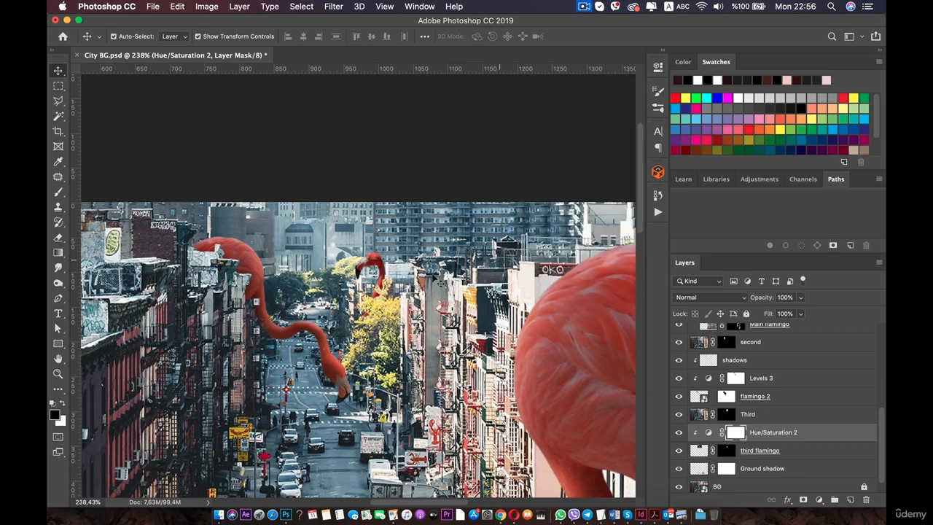
# Pick the Brush tool and add a new layer clipped above the Hue/Saturation layer, named shadows.
pyautogui.scroll(5, 368, 282)
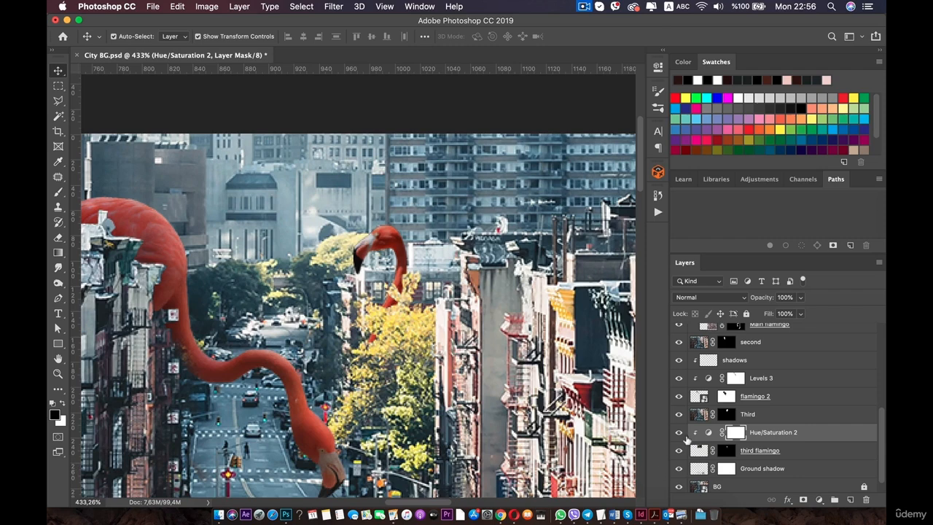
pyautogui.click(59, 191)
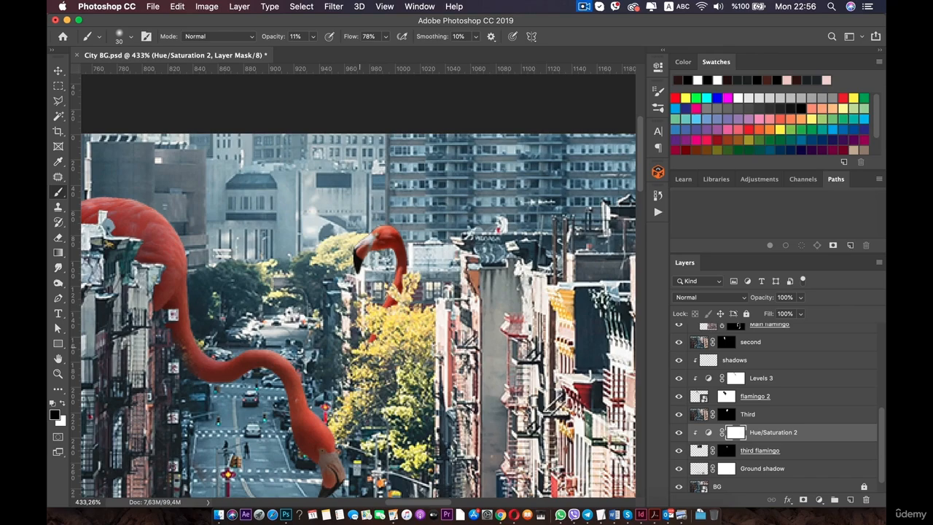
pyautogui.scroll(-8, 369, 324)
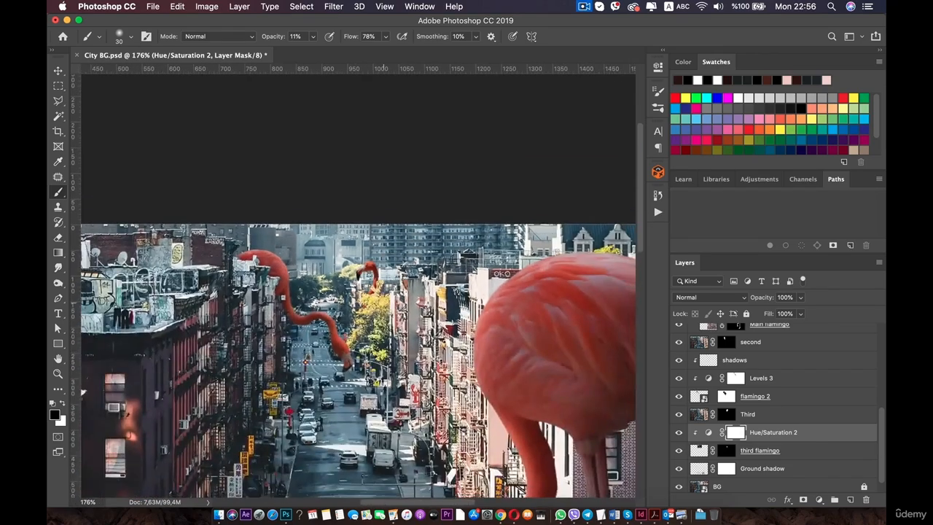
pyautogui.scroll(-3, 379, 306)
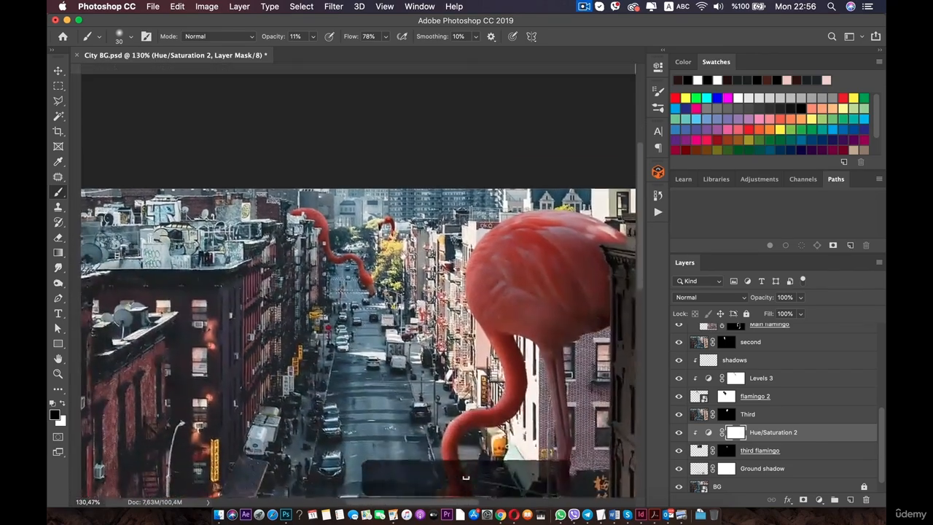
pyautogui.scroll(5, 365, 292)
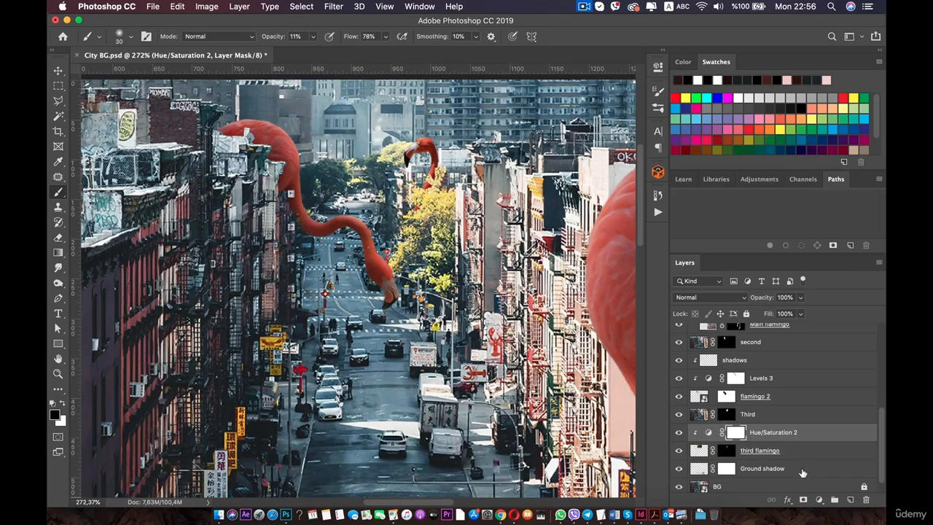
pyautogui.click(850, 500)
pyautogui.keyDown('alt'); pyautogui.click(717, 440); pyautogui.keyUp('alt')
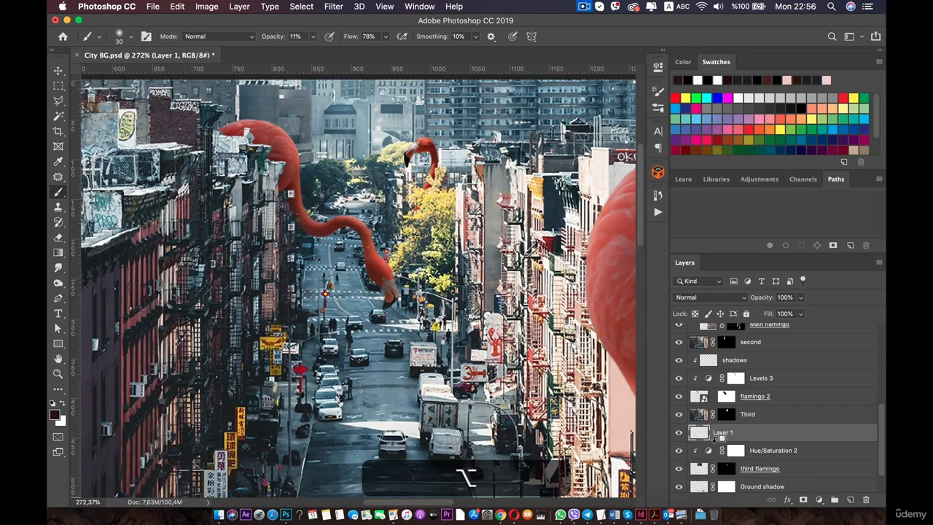
pyautogui.doubleClick(732, 434)
pyautogui.write('shadows')
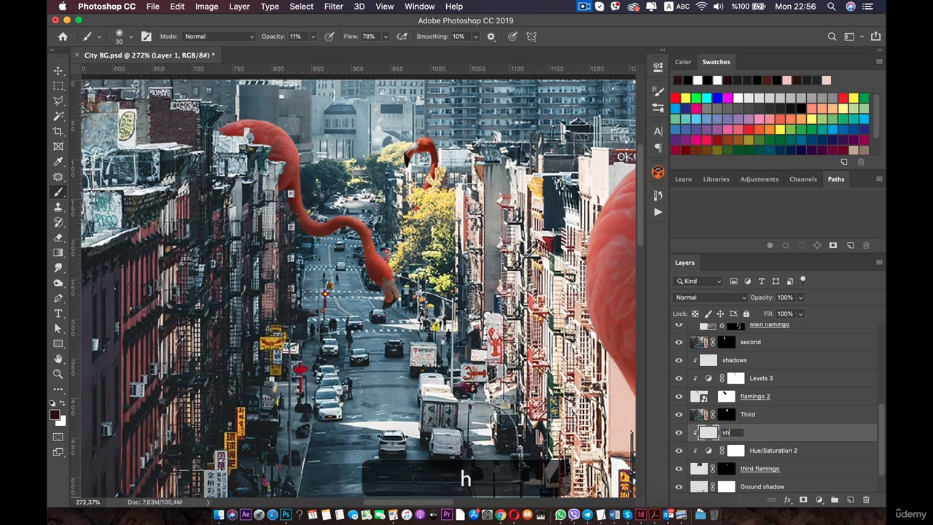
pyautogui.press('Return')
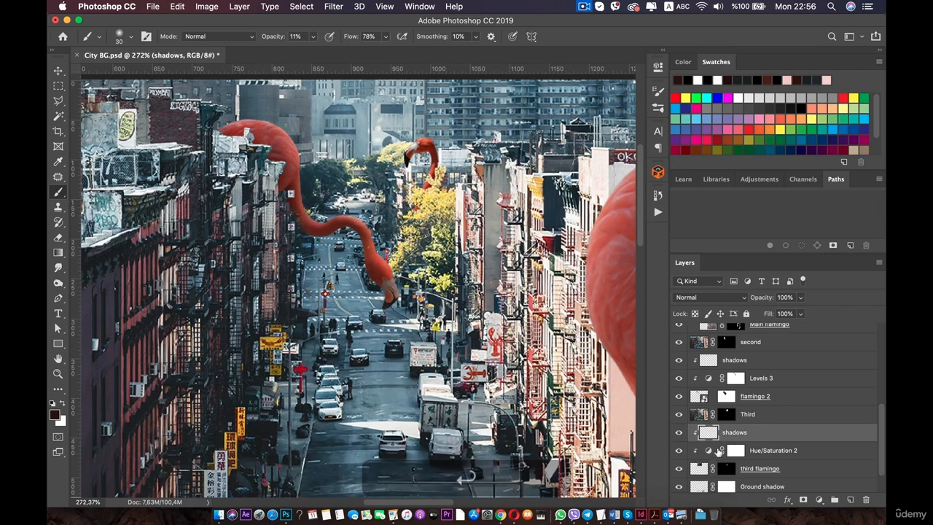
# Sample the dark red of the third flamingo's head as the foreground colour with the Eyedropper.
pyautogui.scroll(-1, 726, 464)
pyautogui.scroll(5, 408, 266)
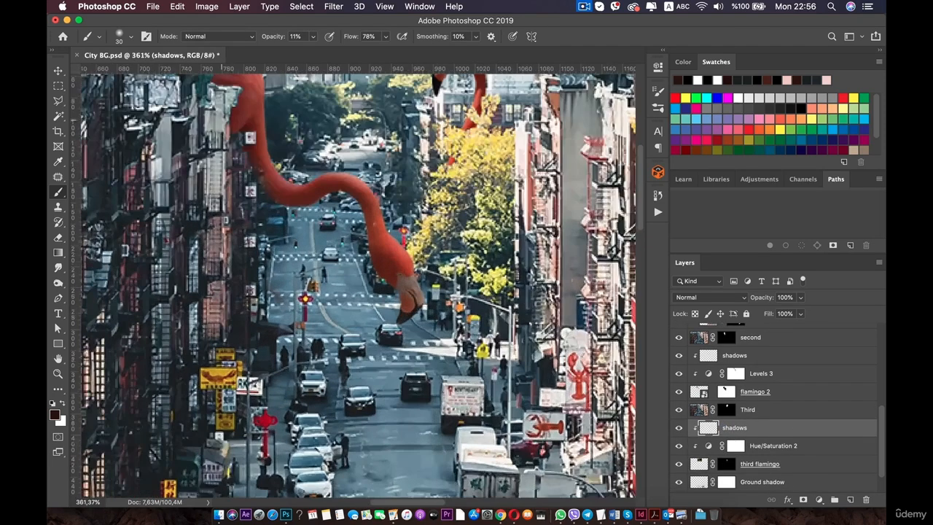
pyautogui.moveTo(416, 259); pyautogui.dragTo(386, 344)
pyautogui.scroll(2, 358, 289)
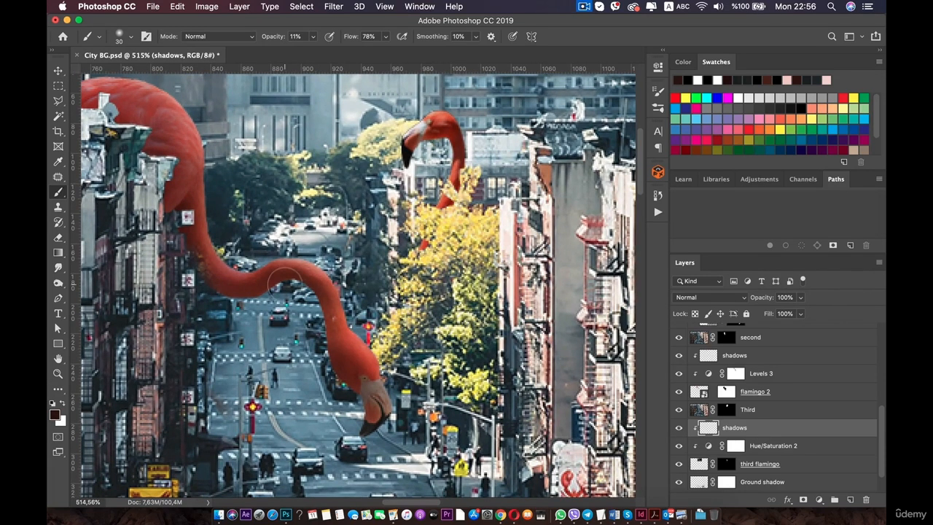
pyautogui.press('i')
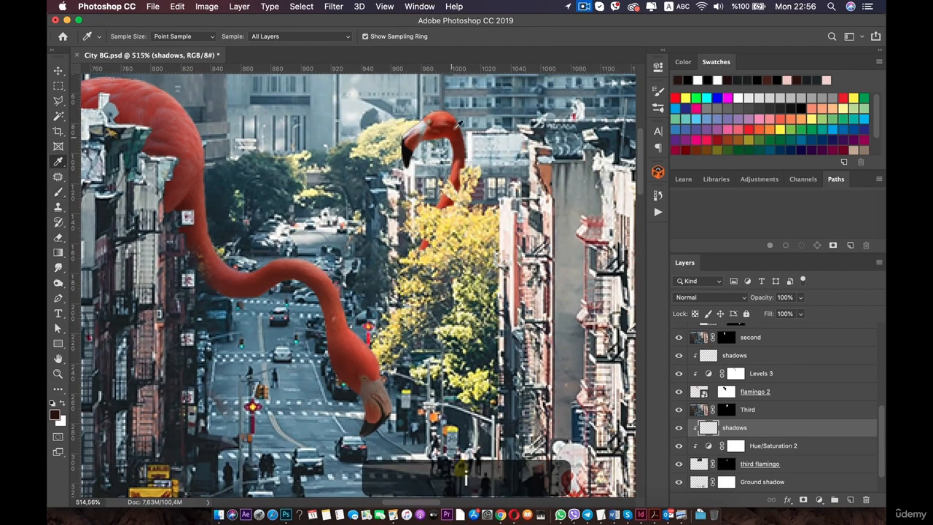
pyautogui.click(462, 139)
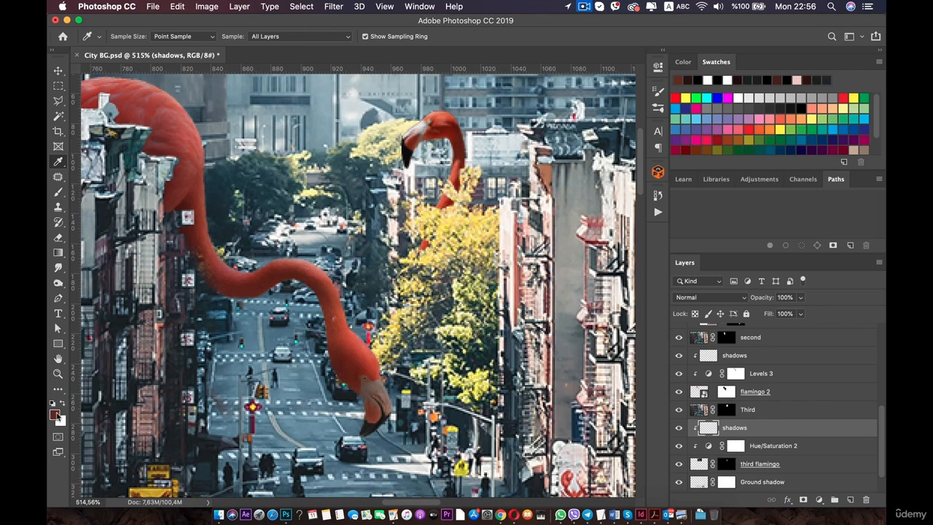
# Open the foreground colour picker to check the sampled dark red, accept it, and switch to the Brush tool.
pyautogui.click(54, 414)
pyautogui.moveTo(684, 387); pyautogui.dragTo(688, 422)
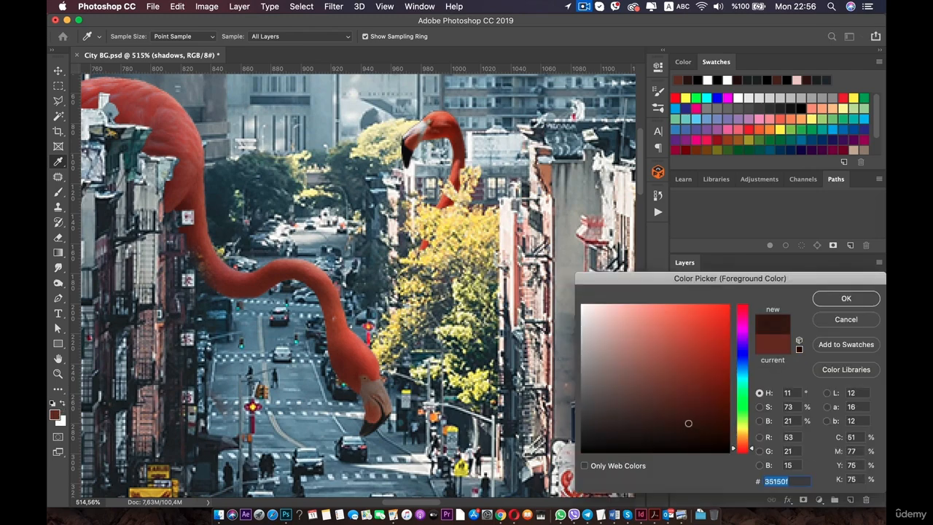
pyautogui.click(844, 299)
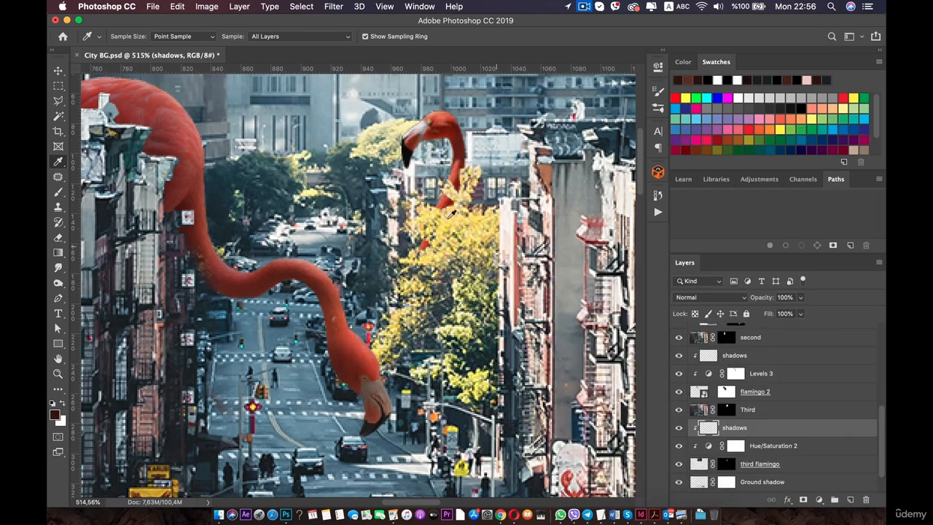
pyautogui.press('b')
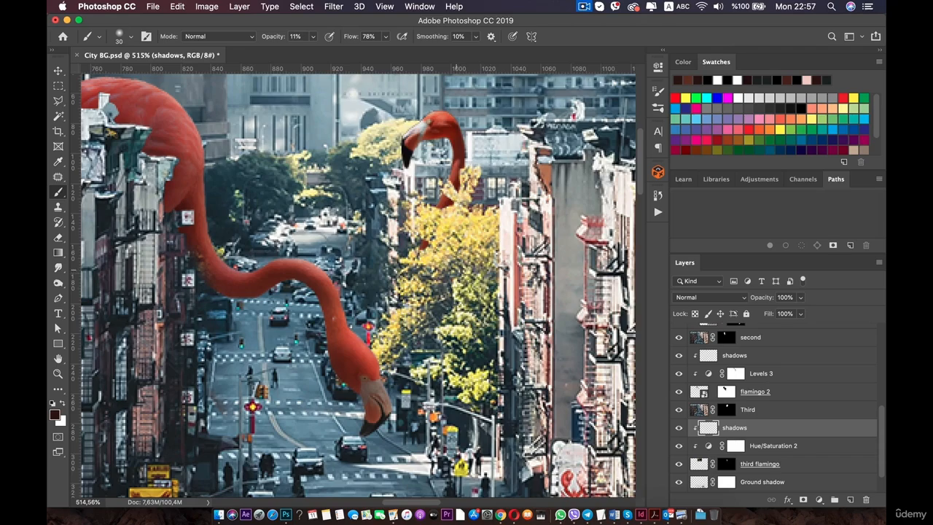
# Set the shadows layer's blend mode to Multiply.
pyautogui.scroll(-5, 401, 291)
pyautogui.scroll(-5, 401, 285)
pyautogui.scroll(5, 401, 277)
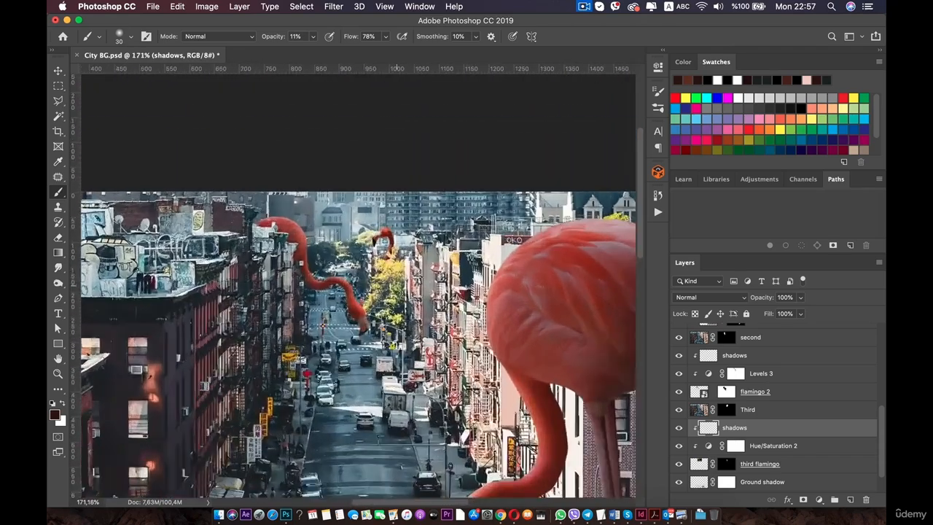
pyautogui.scroll(5, 365, 280)
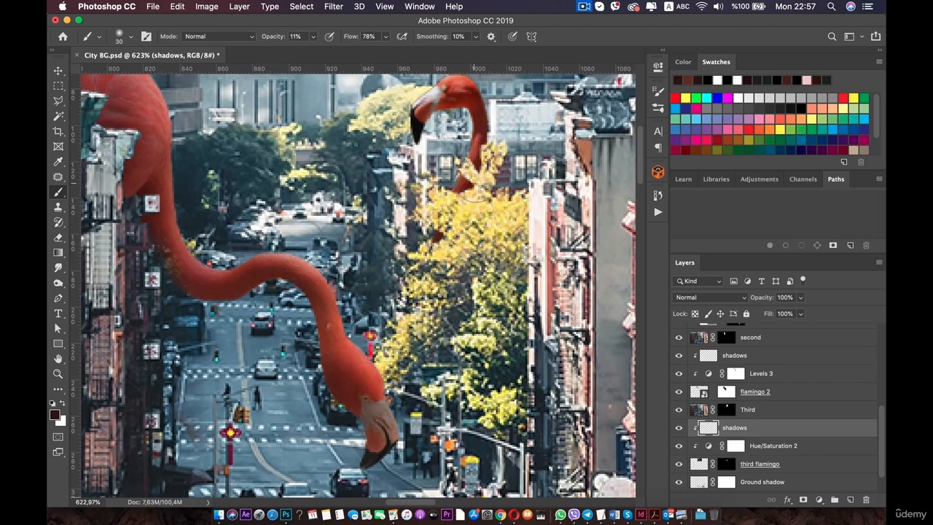
pyautogui.press('space')
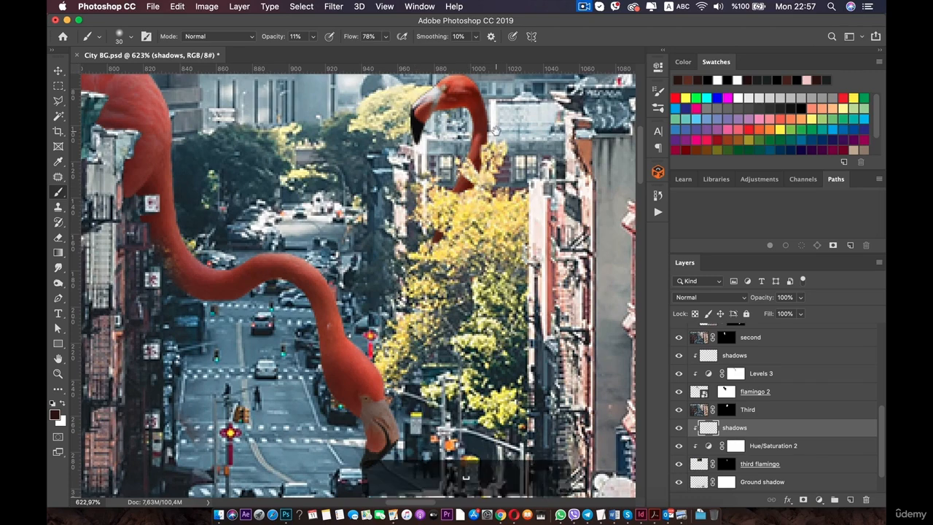
pyautogui.moveTo(495, 135); pyautogui.dragTo(459, 266)
pyautogui.click(711, 297)
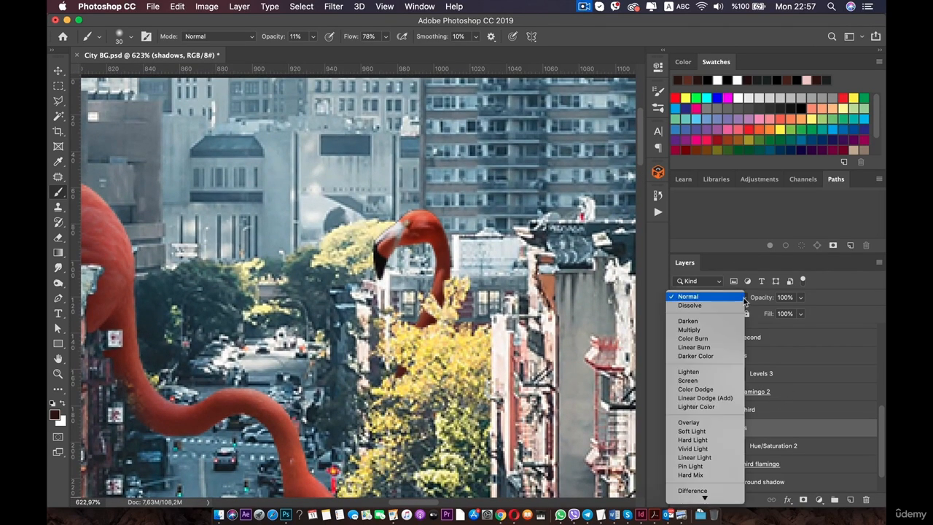
pyautogui.click(710, 422)
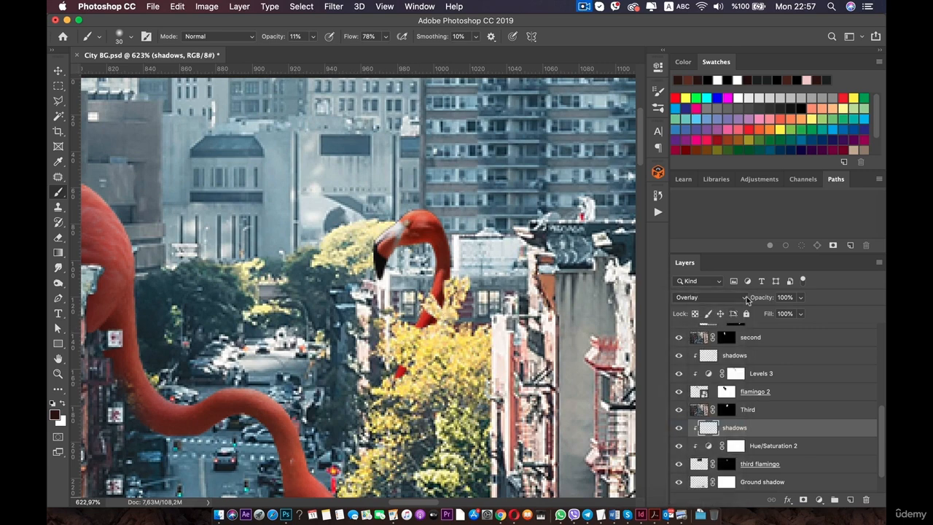
pyautogui.click(748, 301)
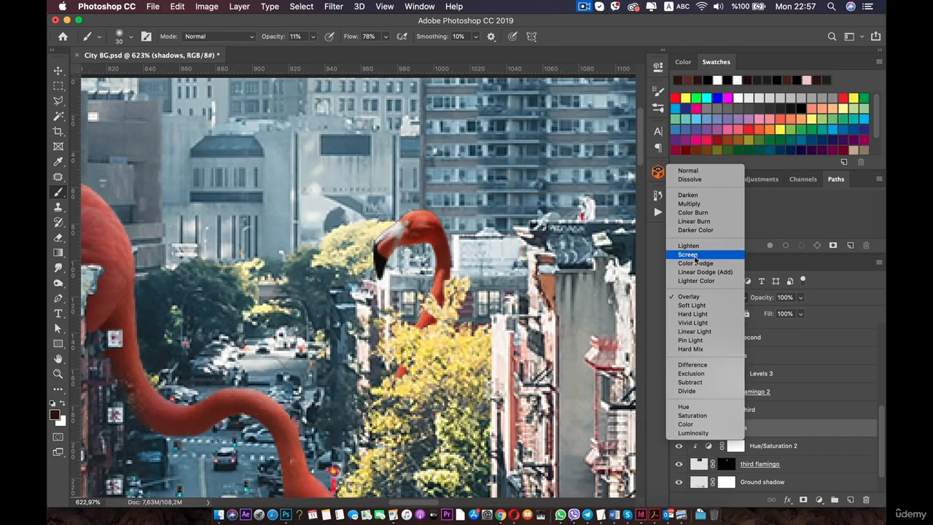
pyautogui.click(697, 204)
# Add a layer mask to the shadows layer.
pyautogui.scroll(-3, 724, 318)
pyautogui.scroll(-5, 358, 285)
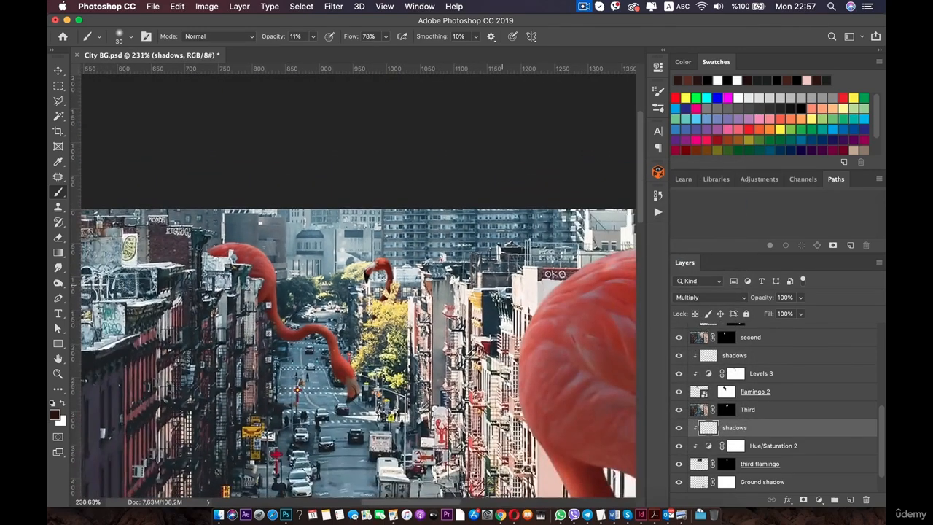
pyautogui.scroll(6, 358, 285)
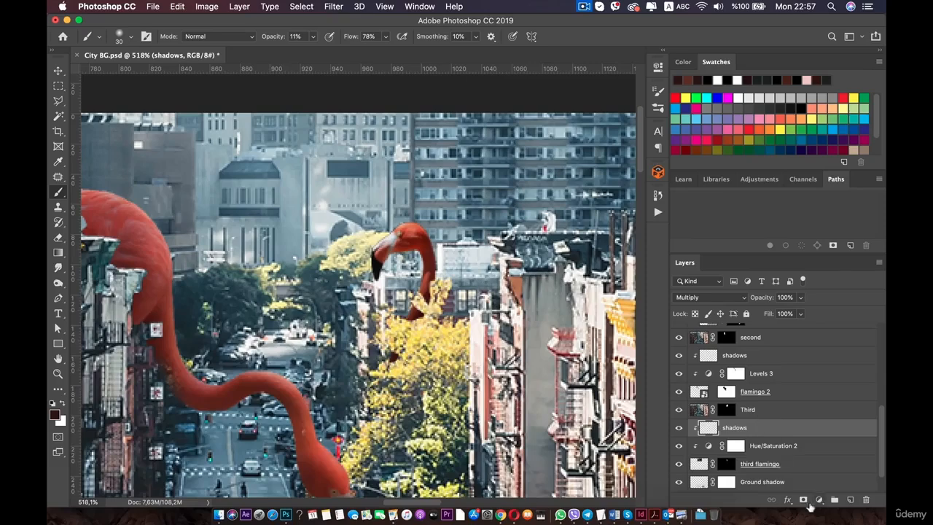
pyautogui.click(803, 499)
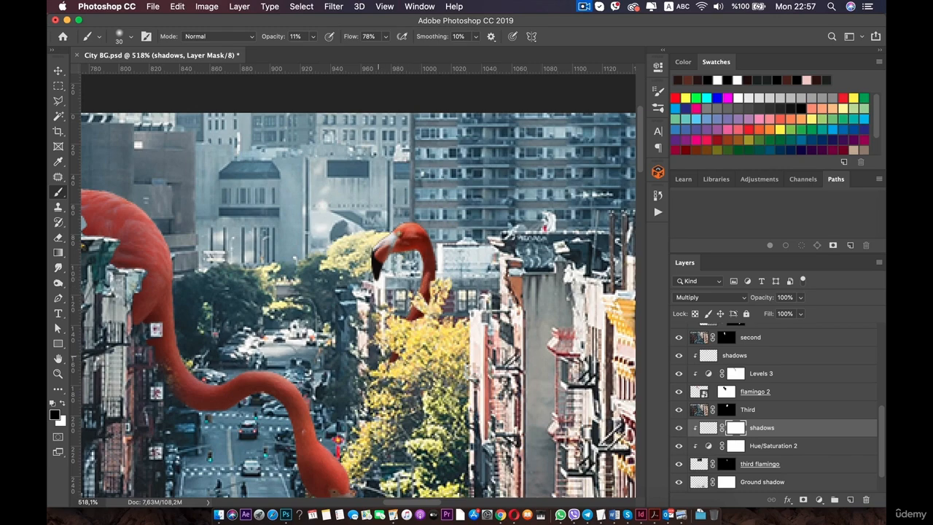
# Group the third flamingo layer together with its Hue/Saturation and shadows layers.
pyautogui.scroll(-5, 379, 357)
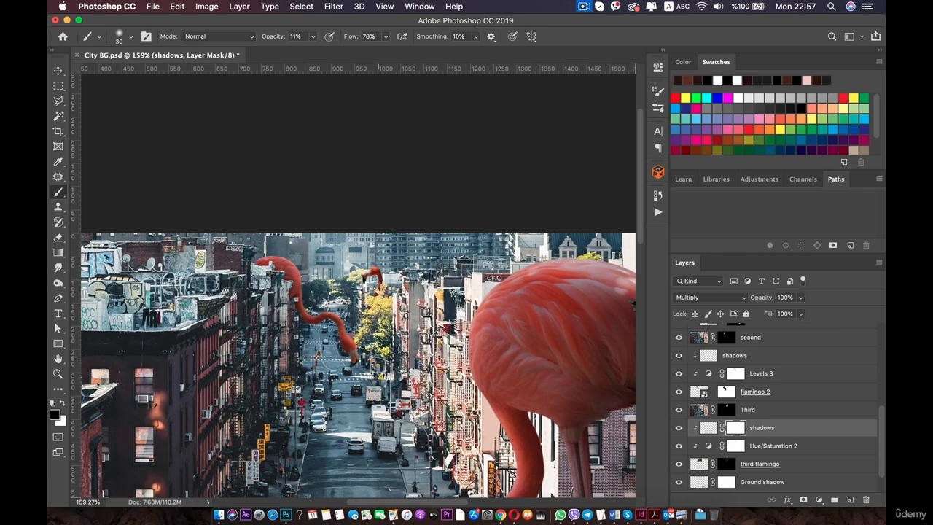
pyautogui.scroll(-3, 404, 274)
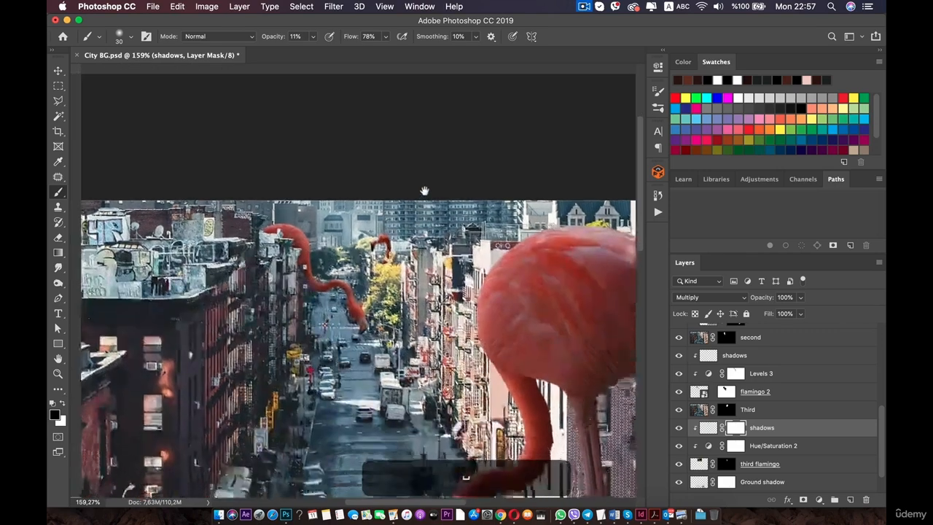
pyautogui.scroll(-2, 439, 284)
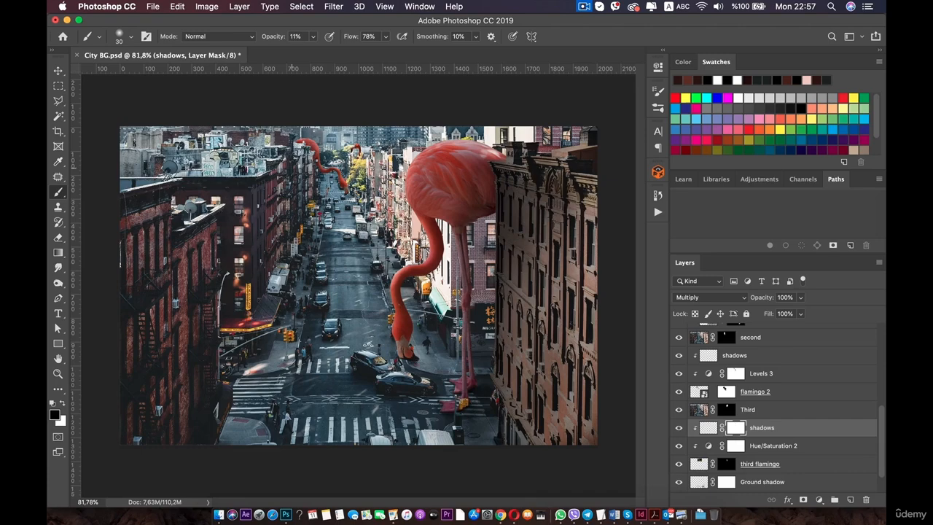
pyautogui.scroll(2, 306, 171)
pyautogui.moveTo(319, 175); pyautogui.dragTo(328, 290)
pyautogui.scroll(2, 328, 289)
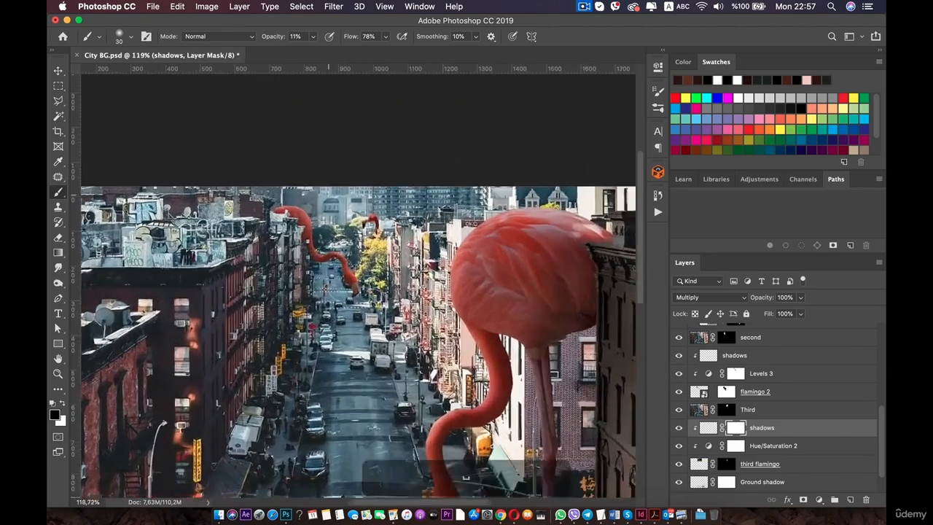
pyautogui.scroll(5, 373, 197)
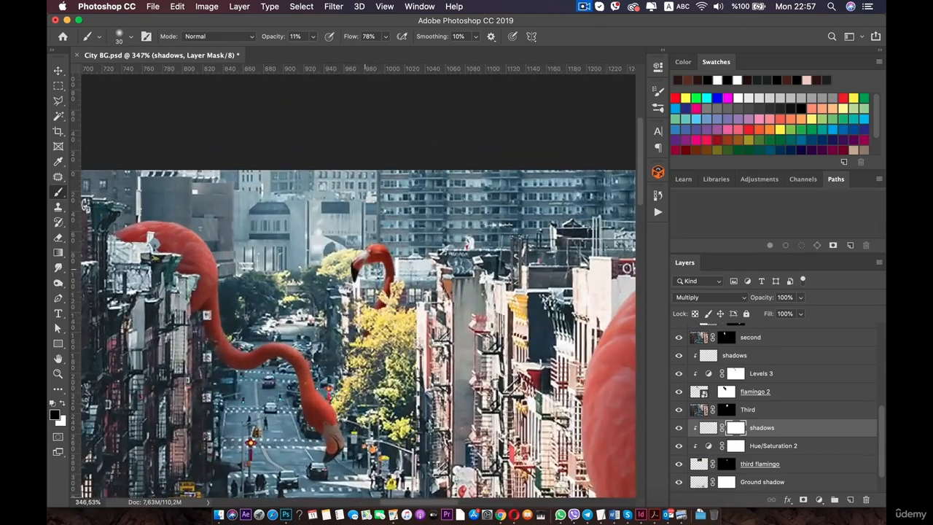
pyautogui.press('v')
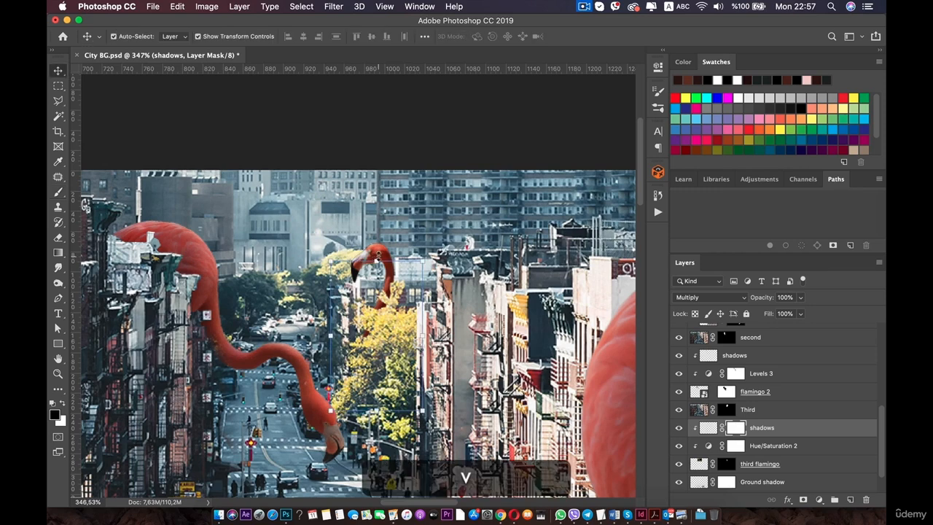
pyautogui.click(787, 451)
pyautogui.click(789, 464)
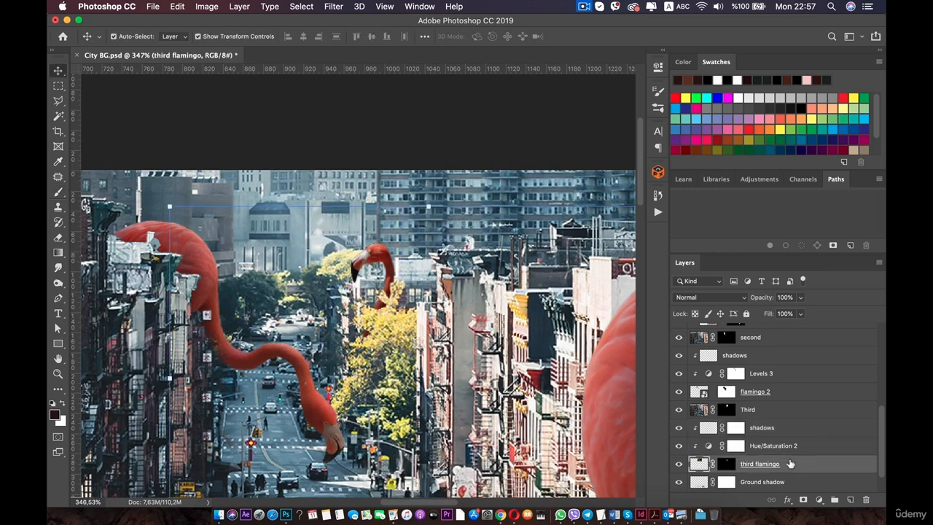
pyautogui.keyDown('shift'); pyautogui.click(772, 429); pyautogui.keyUp('shift')
pyautogui.rightClick(785, 436)
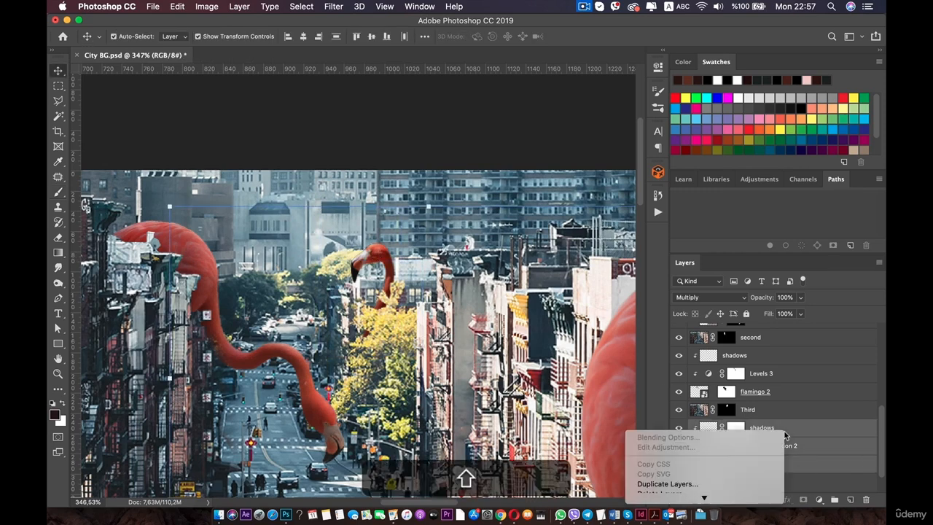
pyautogui.click(801, 431)
pyautogui.press('super+g')
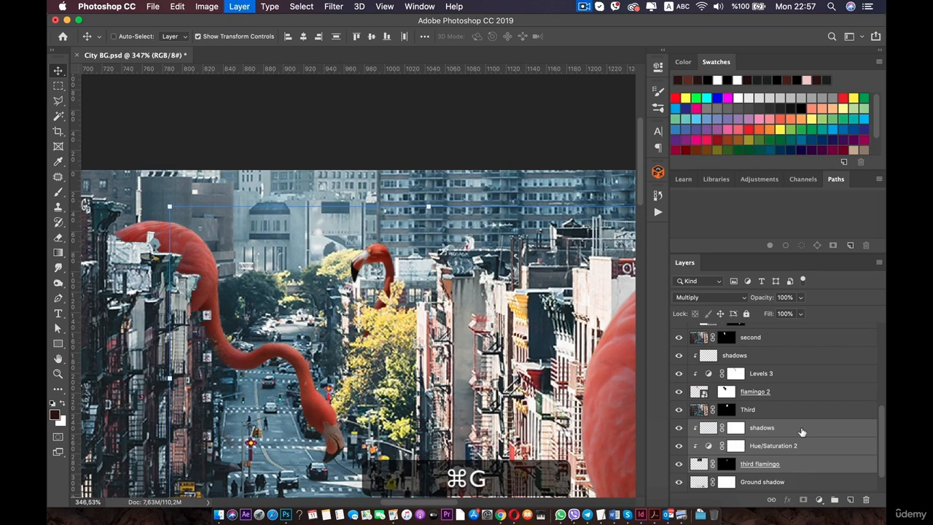
pyautogui.press('Return')
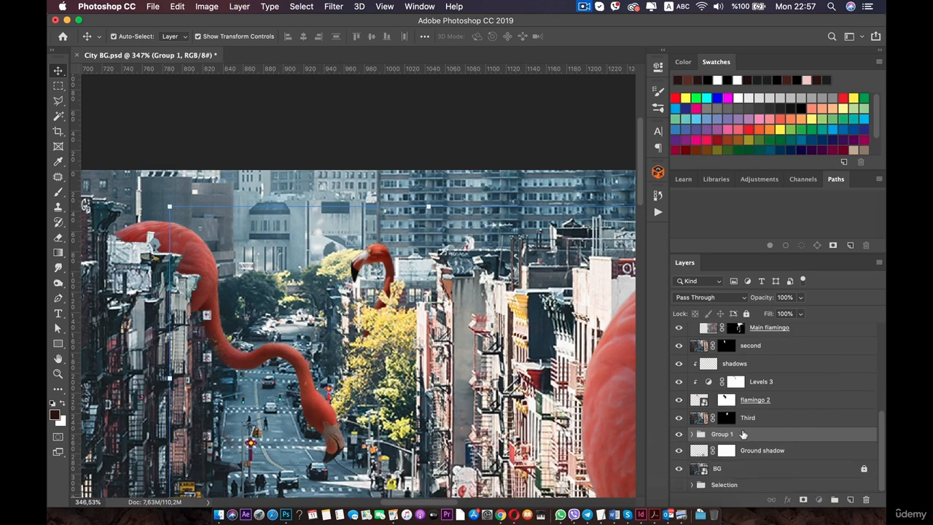
# Rename the new group Flamingo 3.
pyautogui.doubleClick(743, 434)
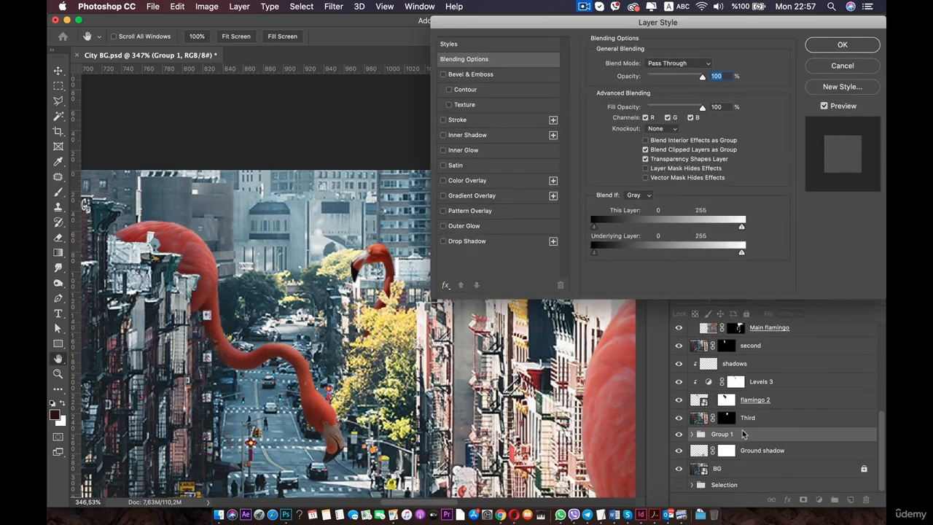
pyautogui.click(843, 67)
pyautogui.doubleClick(721, 435)
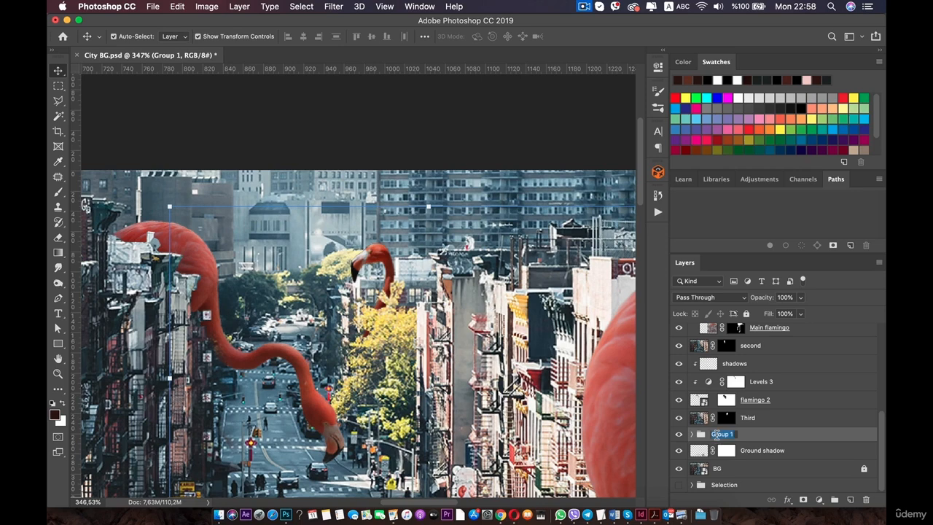
pyautogui.write('Flamingo 3')
pyautogui.press('Return')
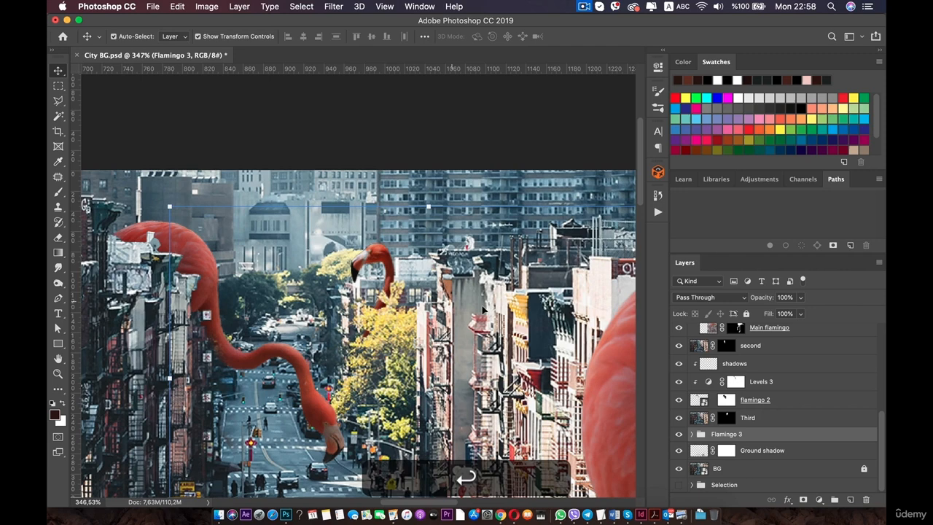
# Rotate the Flamingo 3 group about -9 degrees with Free Transform.
pyautogui.click(386, 251)
pyautogui.click(746, 436)
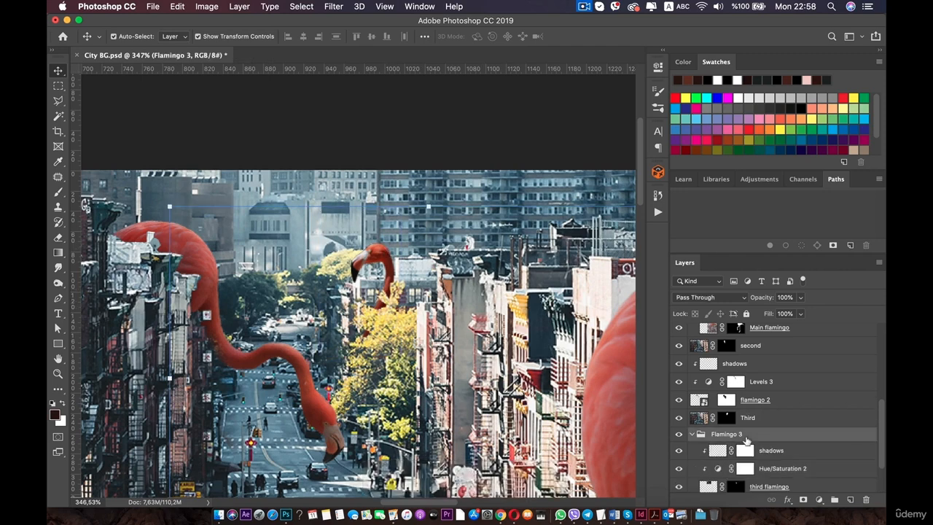
pyautogui.press('super+t')
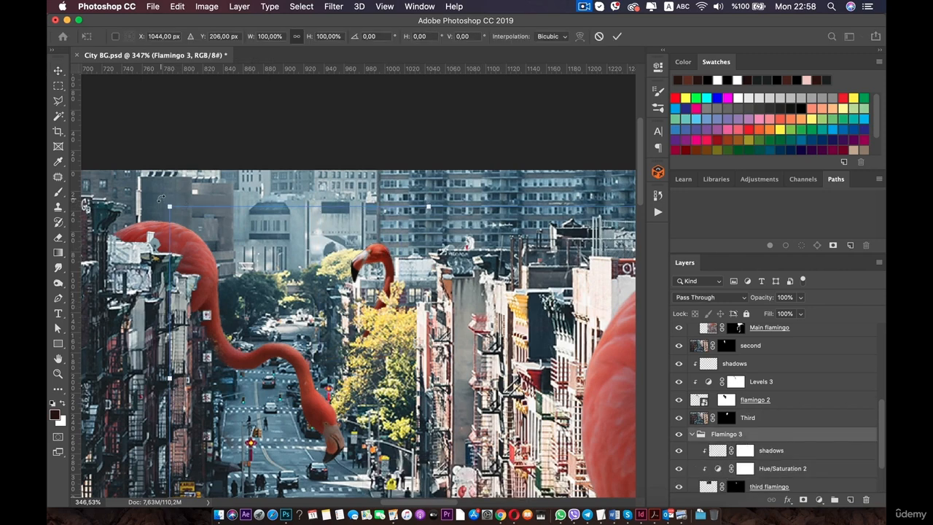
pyautogui.moveTo(165, 197); pyautogui.dragTo(119, 235)
pyautogui.scroll(-10, 158, 183)
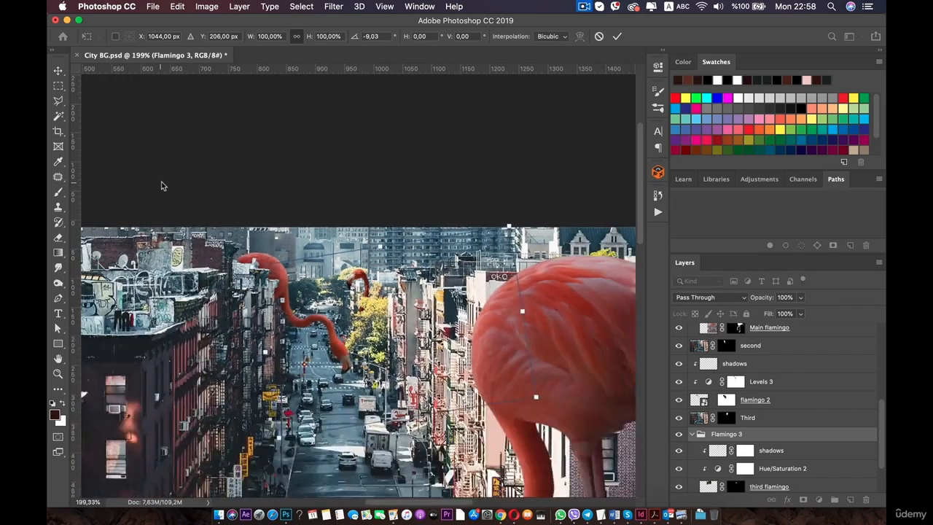
pyautogui.press('Return')
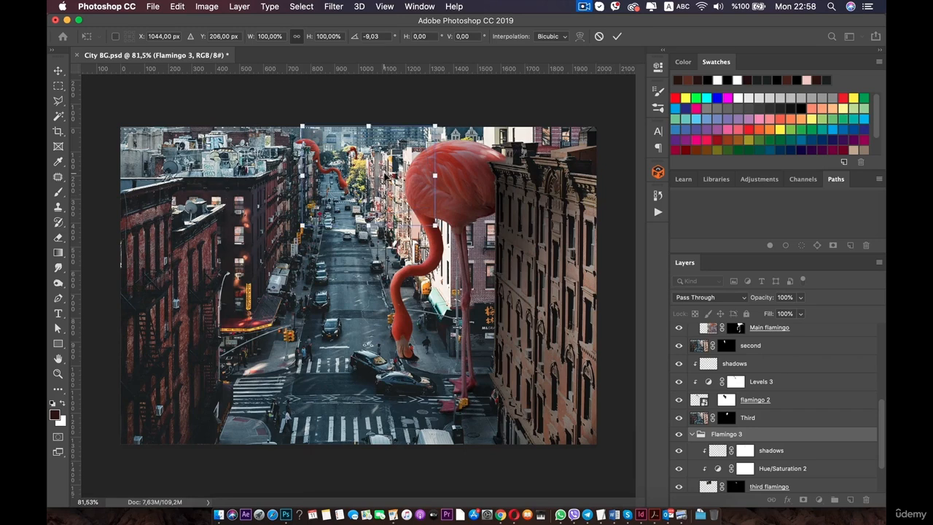
# Nudge the Flamingo 3 group a few pixels to the right.
pyautogui.hotkey('shift', 'Right')
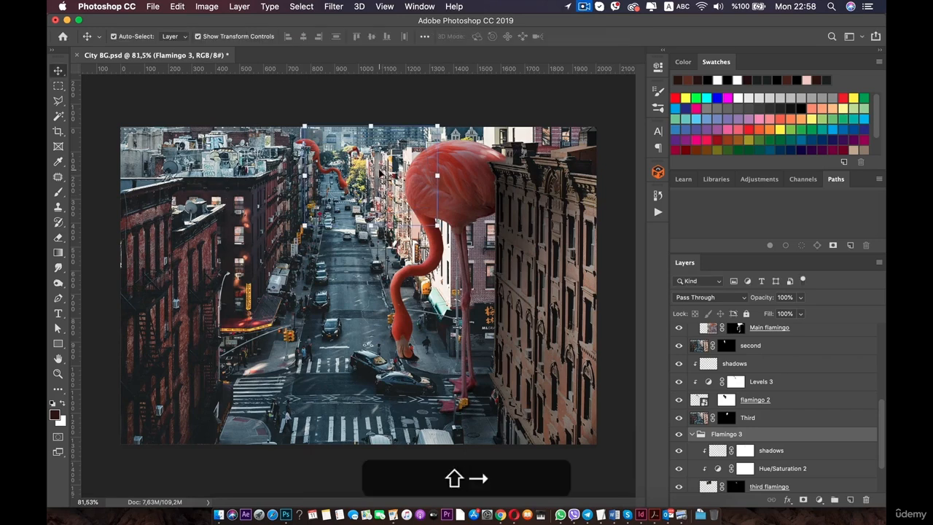
pyautogui.press('Left')
pyautogui.press('Left')
pyautogui.press('Left')
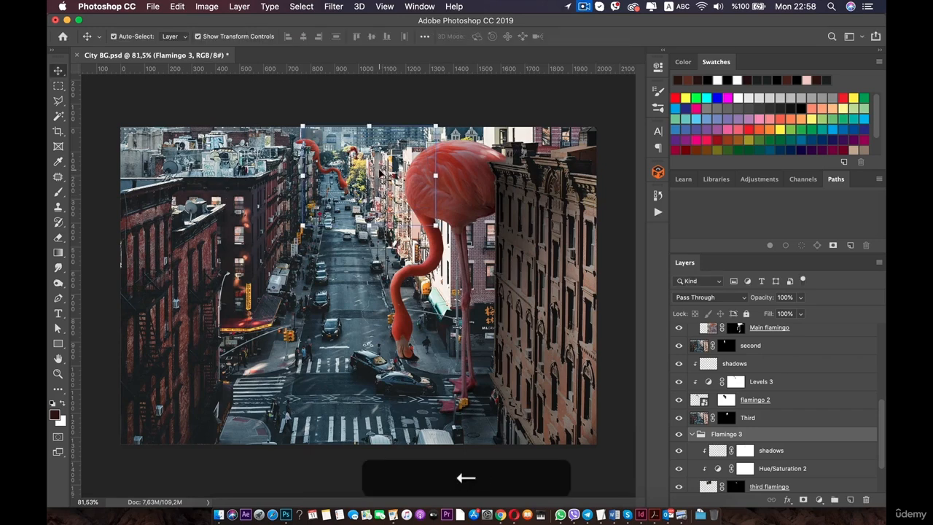
# Zoom out to view the whole composition and select the Levels 2 layer on the canvas.
pyautogui.scroll(-3, 379, 172)
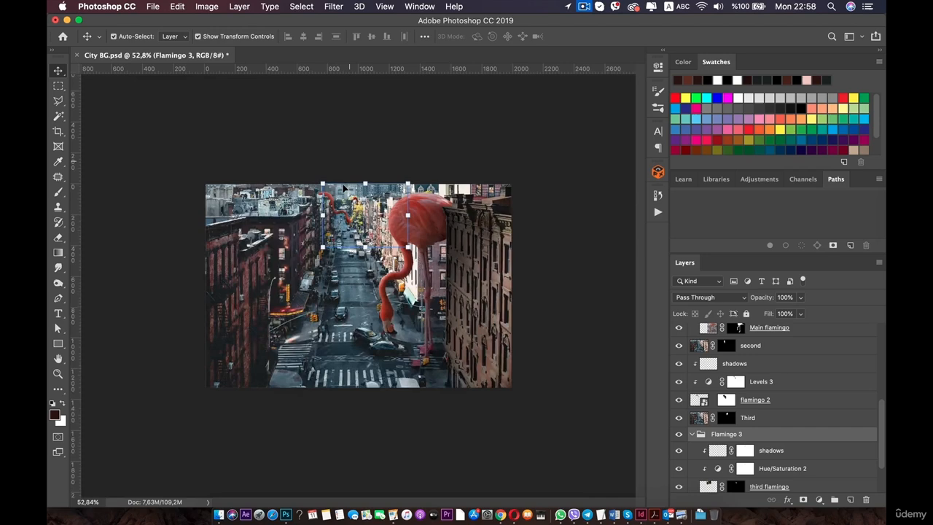
pyautogui.click(141, 209)
pyautogui.scroll(2, 279, 239)
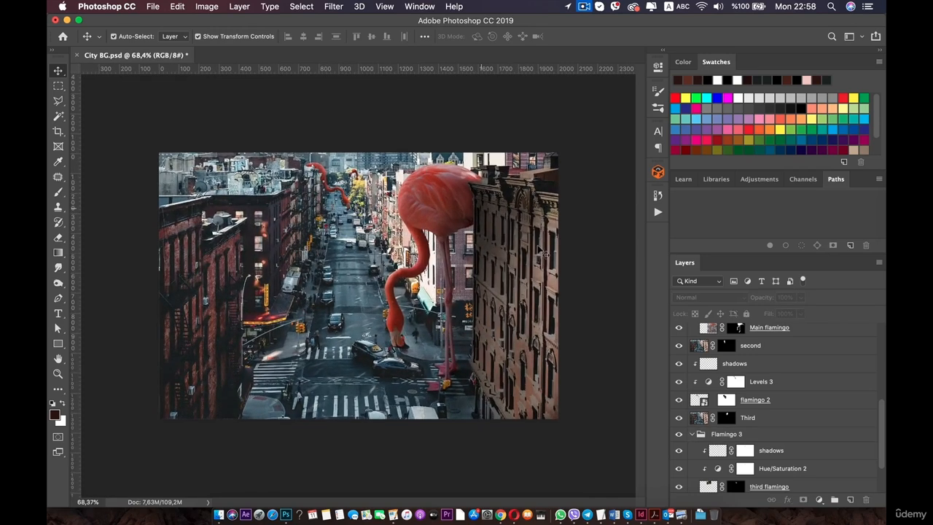
pyautogui.scroll(1, 543, 250)
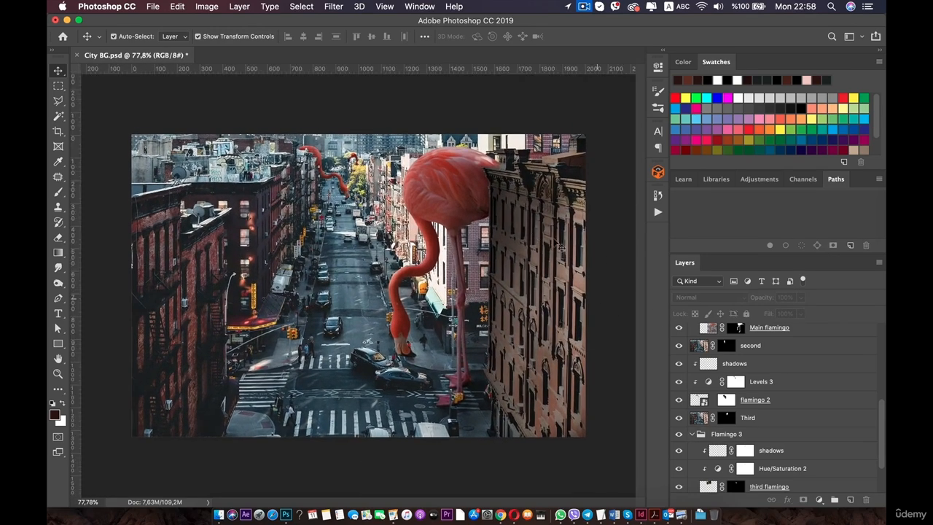
pyautogui.click(514, 199)
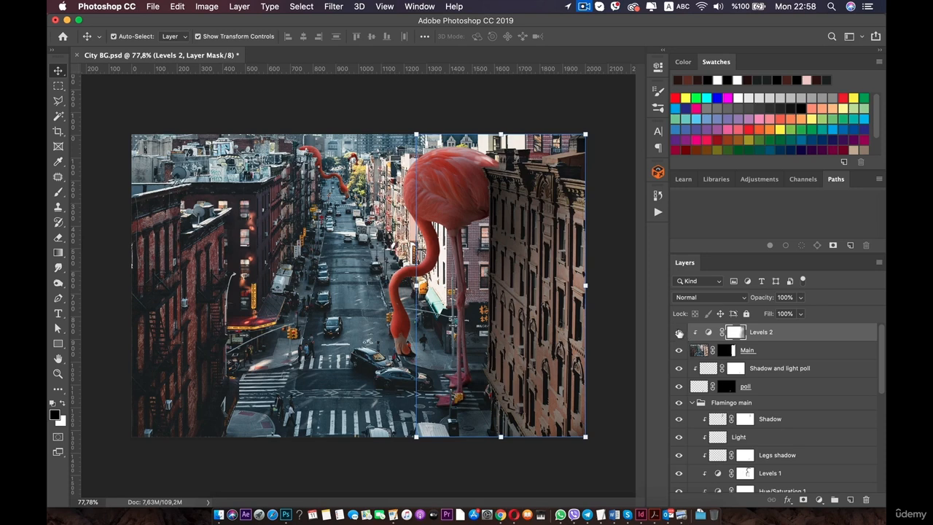
# Soften the giant flamingo's back and body edge against the right building on the Main layer with the Blur tool at 12% strength.
pyautogui.click(678, 333)
pyautogui.click(679, 332)
pyautogui.scroll(1, 568, 208)
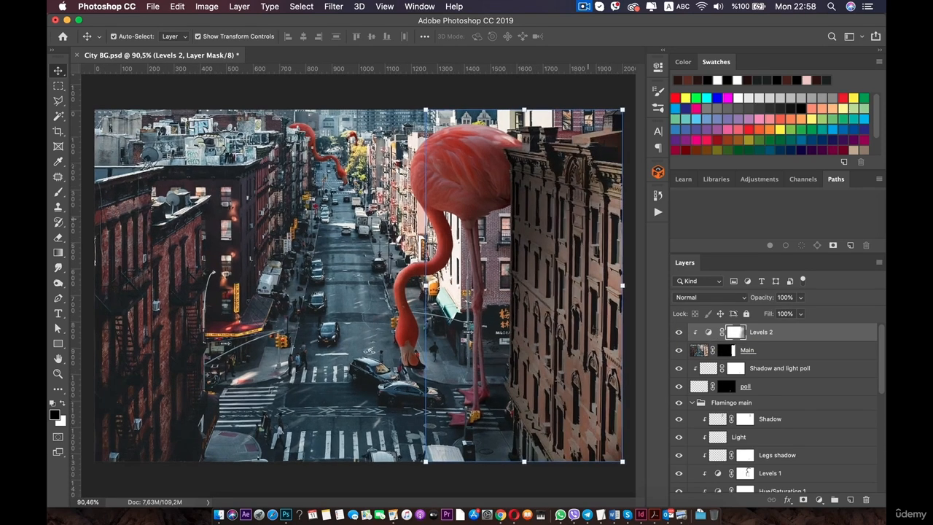
pyautogui.click(61, 272)
pyautogui.rightClick(61, 274)
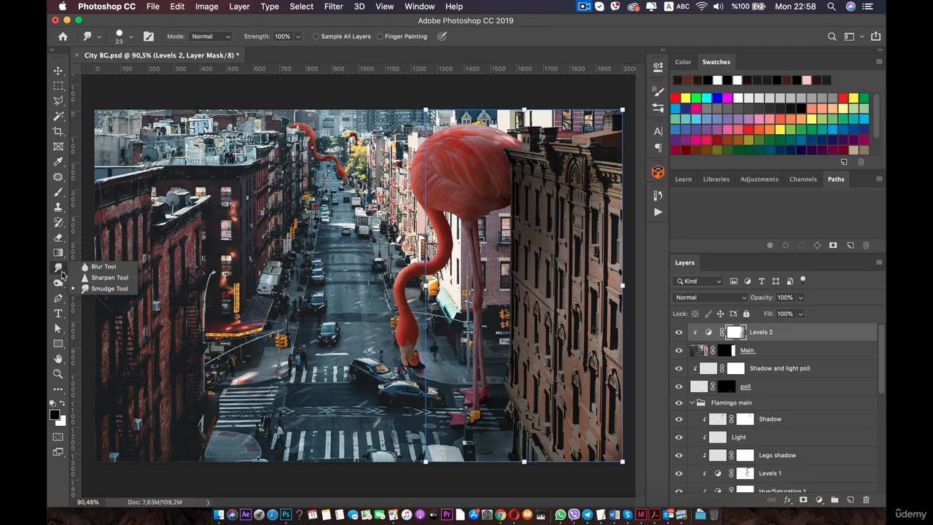
pyautogui.click(104, 266)
pyautogui.scroll(4, 394, 219)
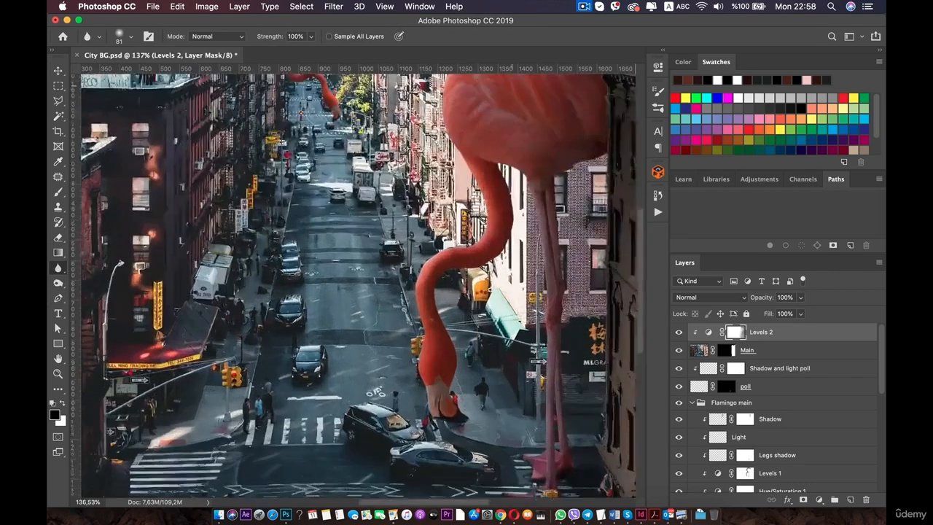
pyautogui.scroll(2, 465, 478)
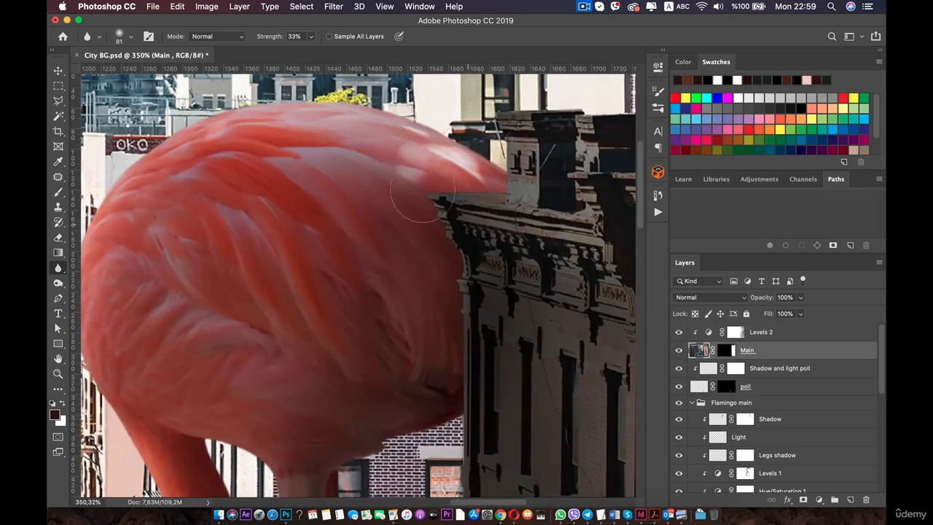
pyautogui.click(312, 37)
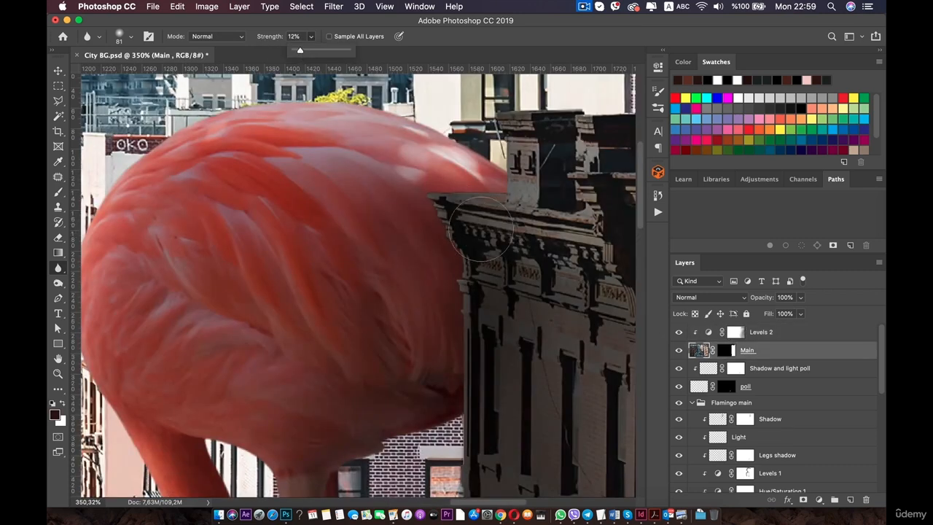
pyautogui.moveTo(416, 219)
pyautogui.mouseDown()
pyautogui.moveTo(431, 255)
pyautogui.moveTo(409, 191)
pyautogui.moveTo(455, 278)
pyautogui.moveTo(435, 189)
pyautogui.moveTo(444, 260)
pyautogui.moveTo(437, 330)
pyautogui.moveTo(444, 253)
pyautogui.moveTo(403, 172)
pyautogui.moveTo(452, 159)
pyautogui.moveTo(407, 191)
pyautogui.moveTo(492, 163)
pyautogui.mouseUp()
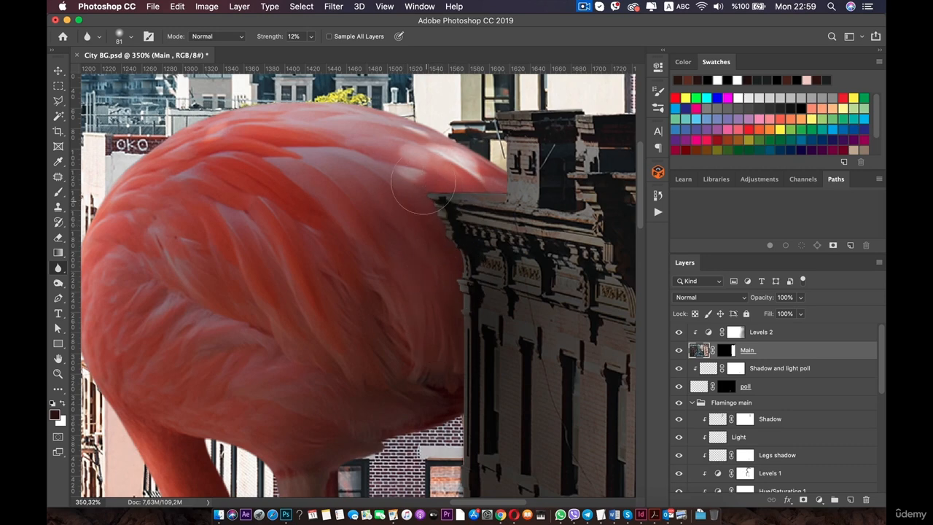
pyautogui.moveTo(423, 182)
pyautogui.mouseDown()
pyautogui.moveTo(419, 240)
pyautogui.moveTo(435, 276)
pyautogui.moveTo(430, 233)
pyautogui.moveTo(410, 220)
pyautogui.moveTo(420, 206)
pyautogui.moveTo(463, 312)
pyautogui.moveTo(463, 297)
pyautogui.moveTo(443, 375)
pyautogui.moveTo(437, 296)
pyautogui.moveTo(434, 397)
pyautogui.moveTo(450, 364)
pyautogui.mouseUp()
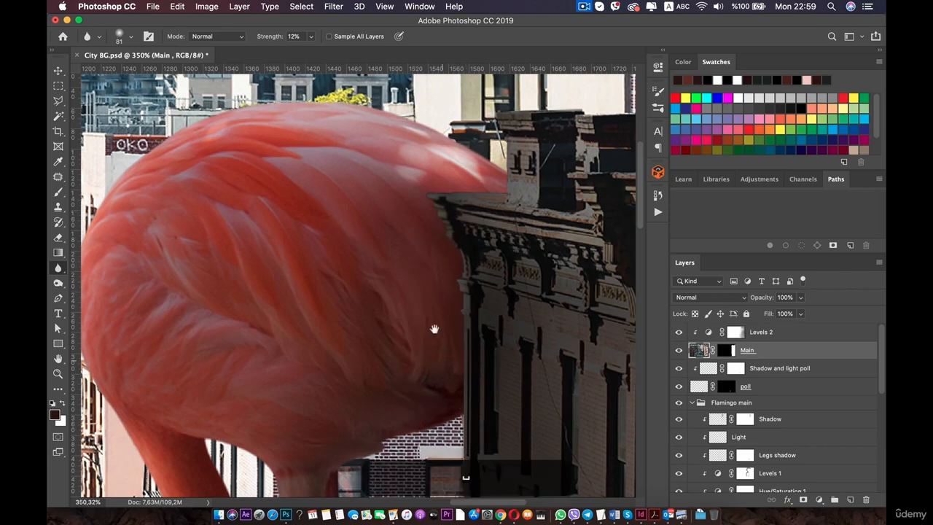
pyautogui.scroll(-5, 433, 329)
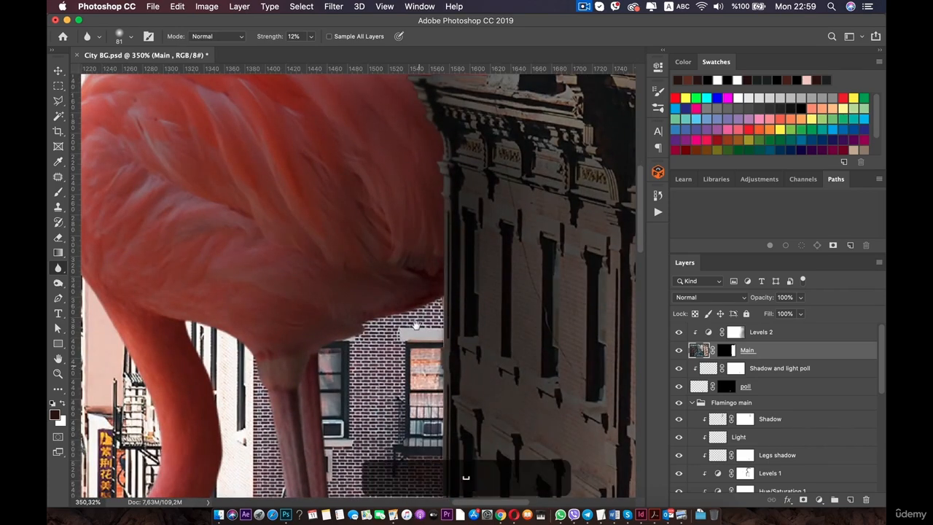
pyautogui.scroll(-7, 418, 328)
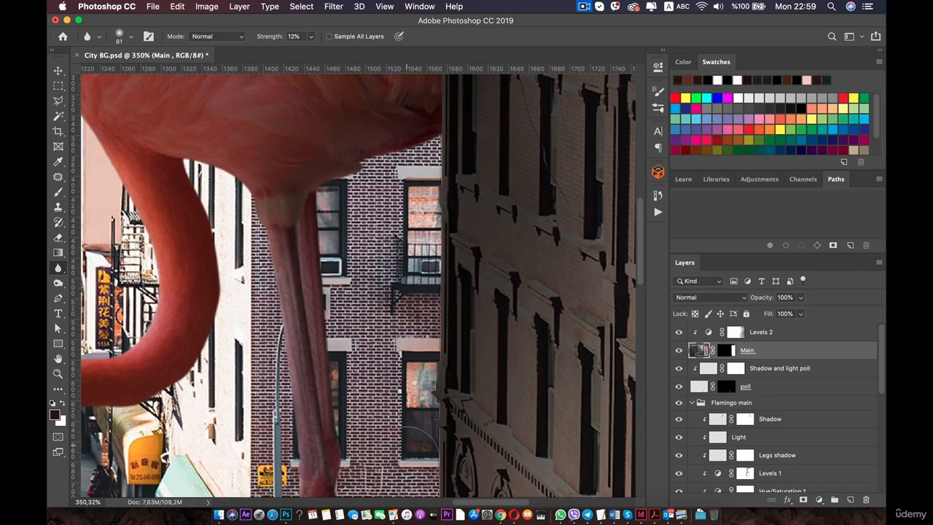
pyautogui.scroll(-8, 424, 282)
pyautogui.scroll(-4, 428, 229)
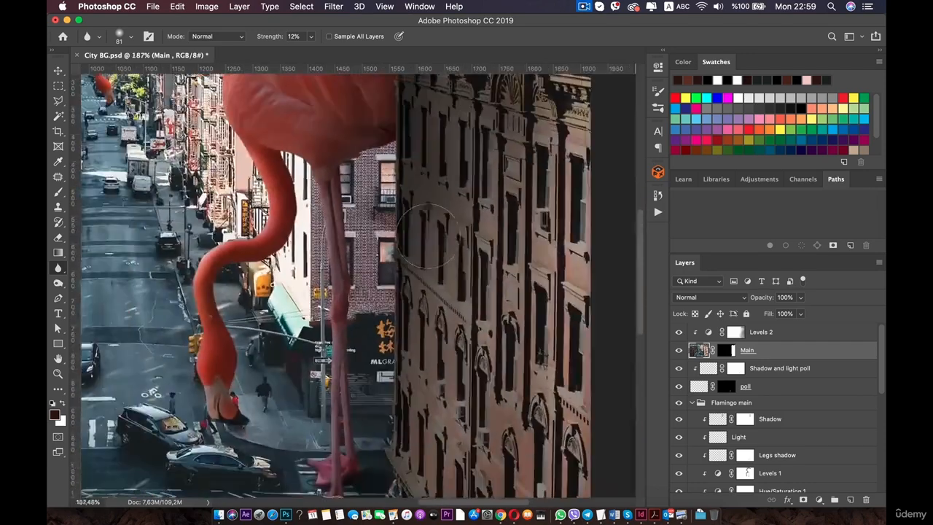
pyautogui.scroll(-1, 345, 345)
pyautogui.moveTo(339, 304); pyautogui.dragTo(332, 377)
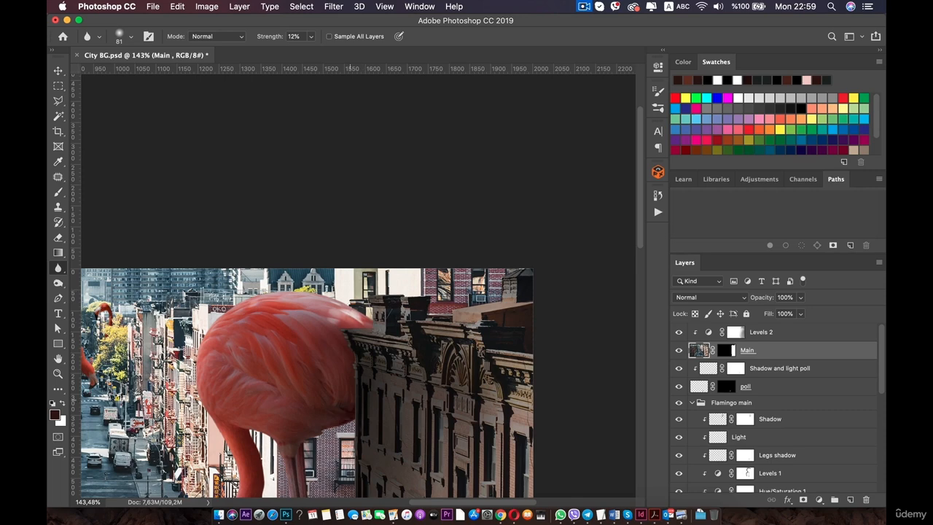
pyautogui.scroll(-4, 309, 333)
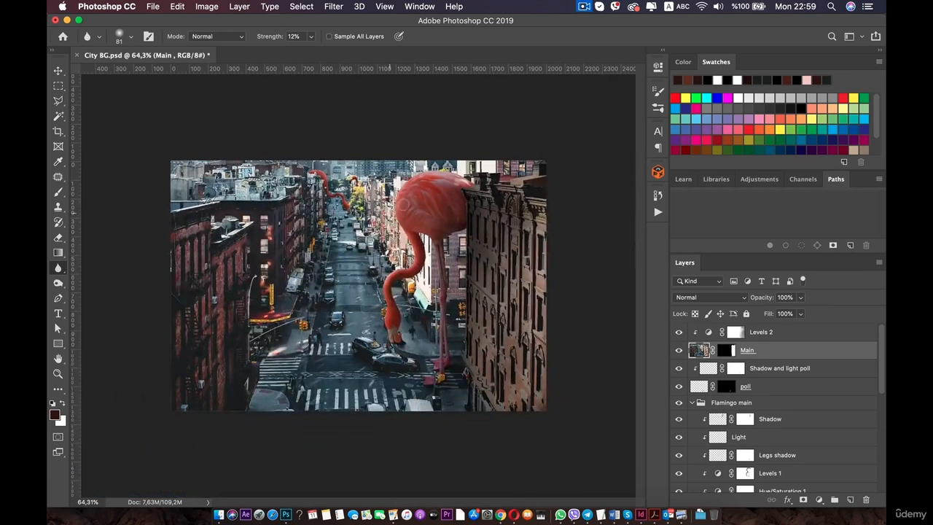
pyautogui.scroll(1, 423, 192)
# Paint black on the Levels 2 mask with a soft 188 px brush at 4% opacity near the building edge.
pyautogui.press('space')
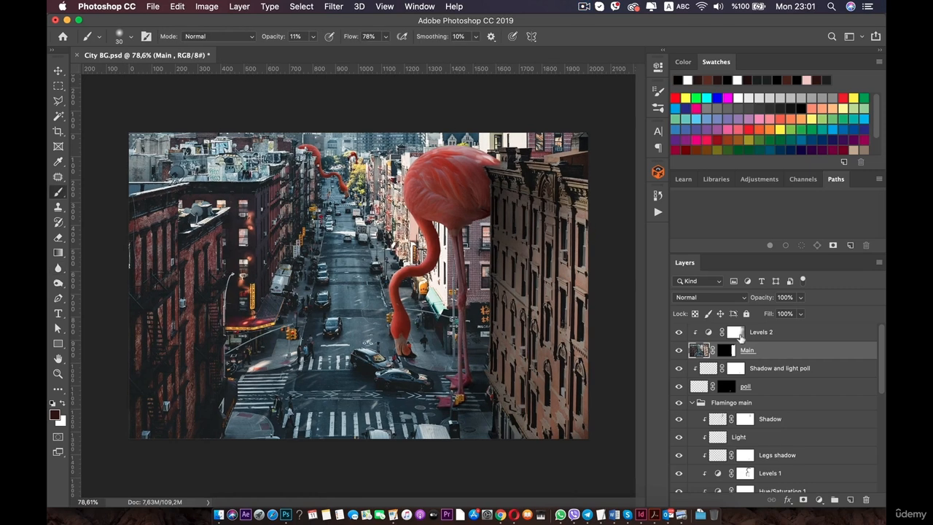
pyautogui.click(735, 332)
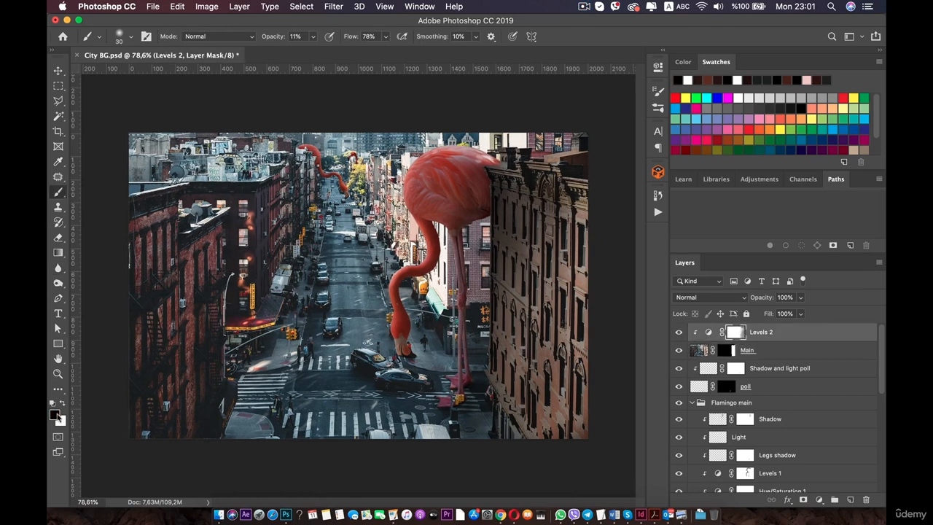
pyautogui.click(55, 414)
pyautogui.click(849, 298)
pyautogui.rightClick(510, 255)
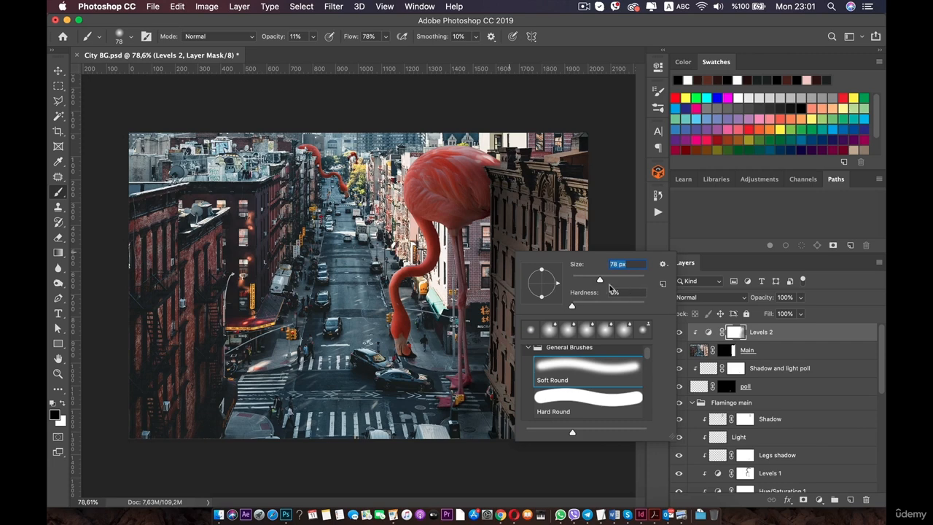
pyautogui.moveTo(618, 282); pyautogui.dragTo(624, 280)
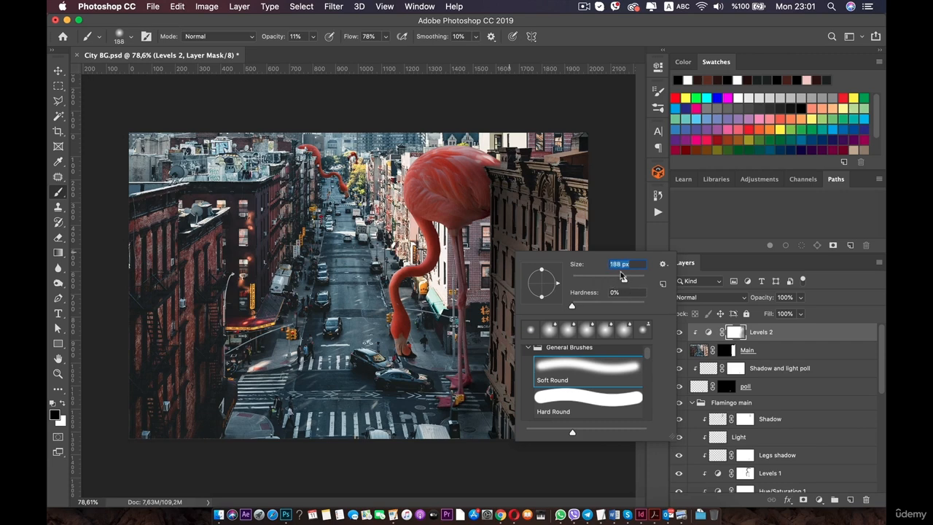
pyautogui.click(314, 37)
pyautogui.moveTo(305, 51); pyautogui.dragTo(307, 52)
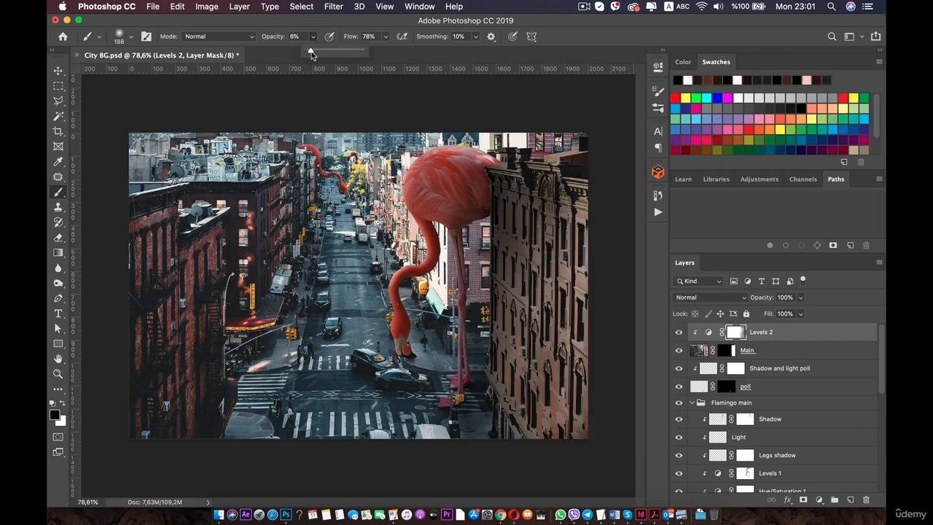
pyautogui.click(589, 284)
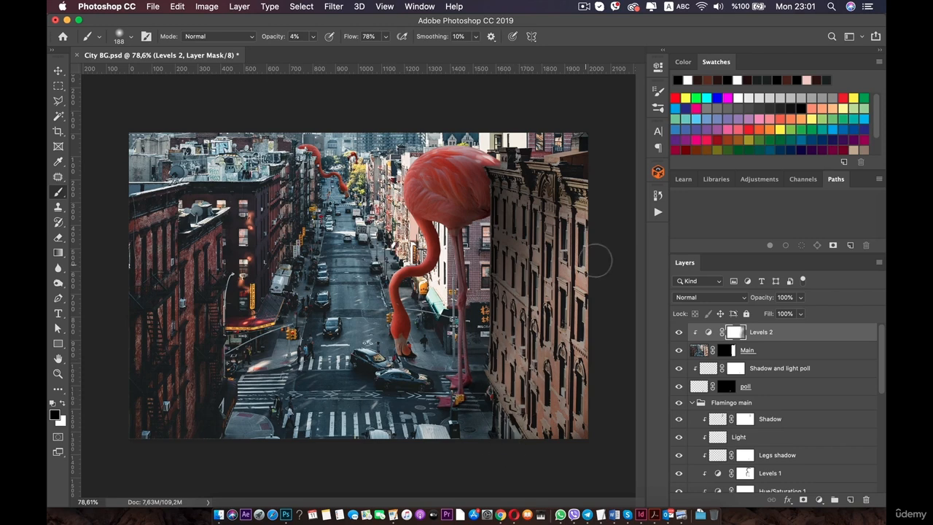
pyautogui.scroll(-3, 598, 259)
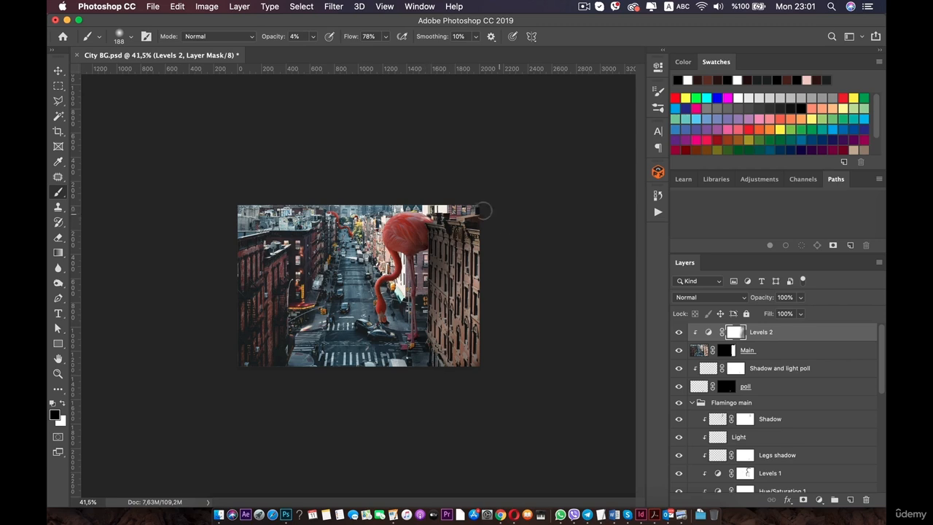
pyautogui.scroll(3, 356, 211)
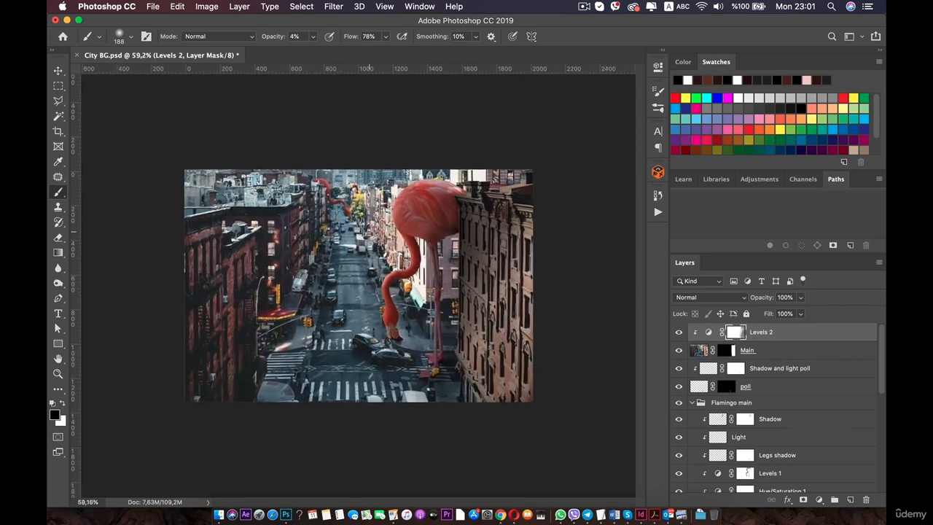
pyautogui.press('space')
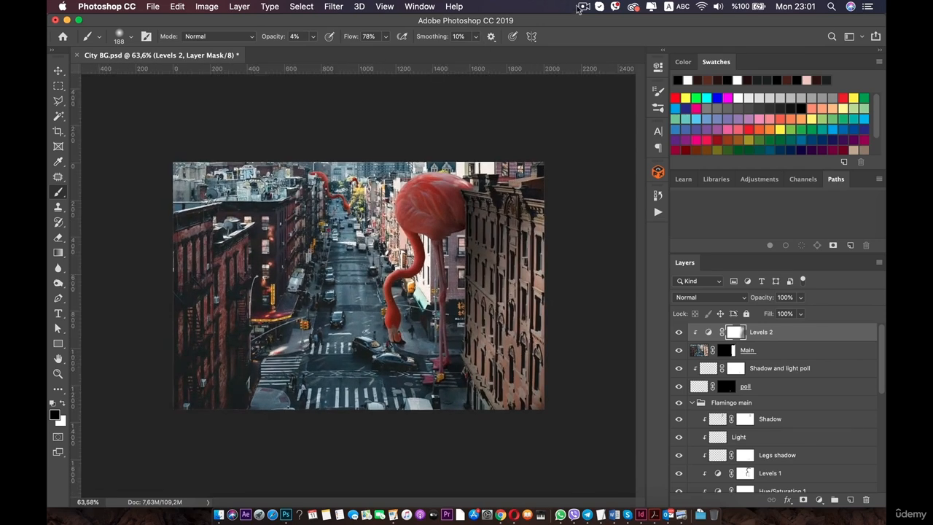